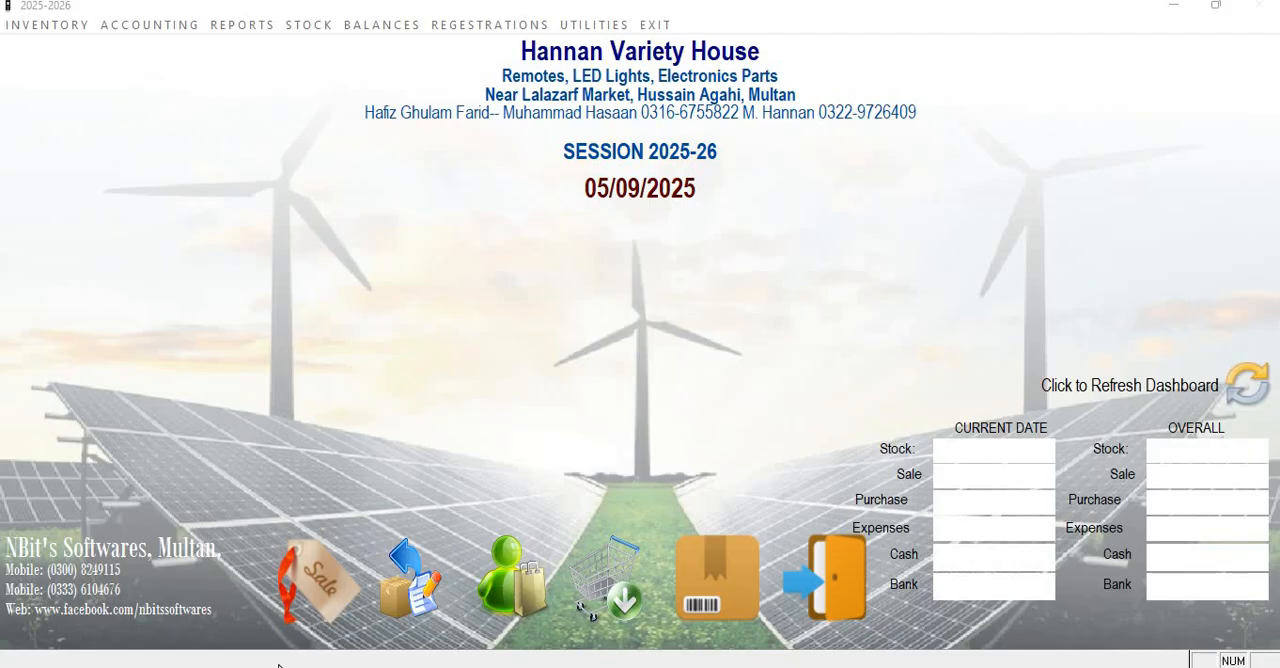
Open the party registration form and choose SALE PARTIES as the account group.
{"action": "left_click", "coordinate": [113, 148]}
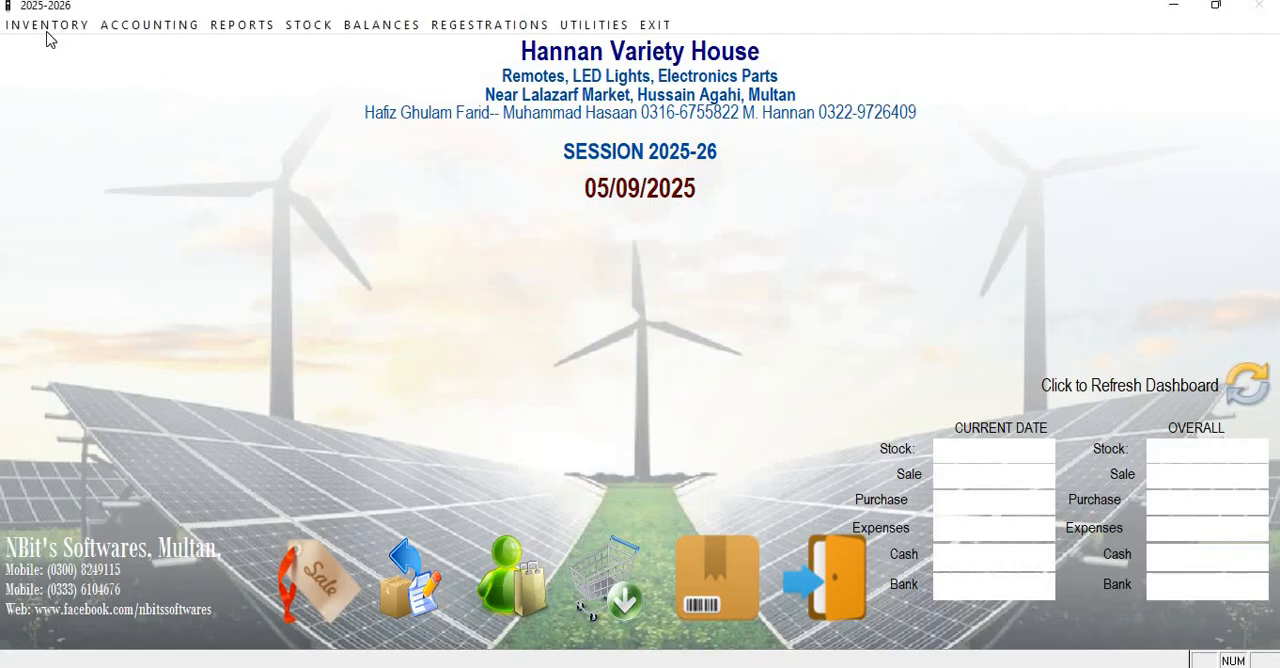
{"action": "left_click", "coordinate": [463, 28]}
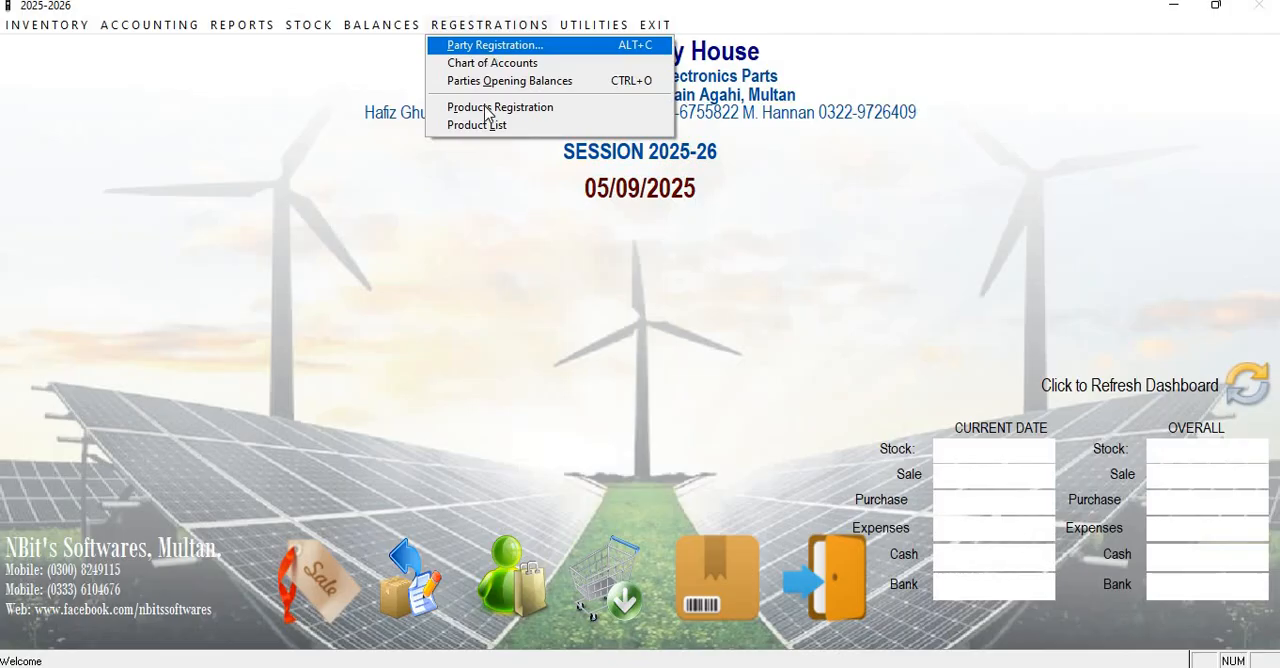
{"action": "left_click", "coordinate": [515, 47]}
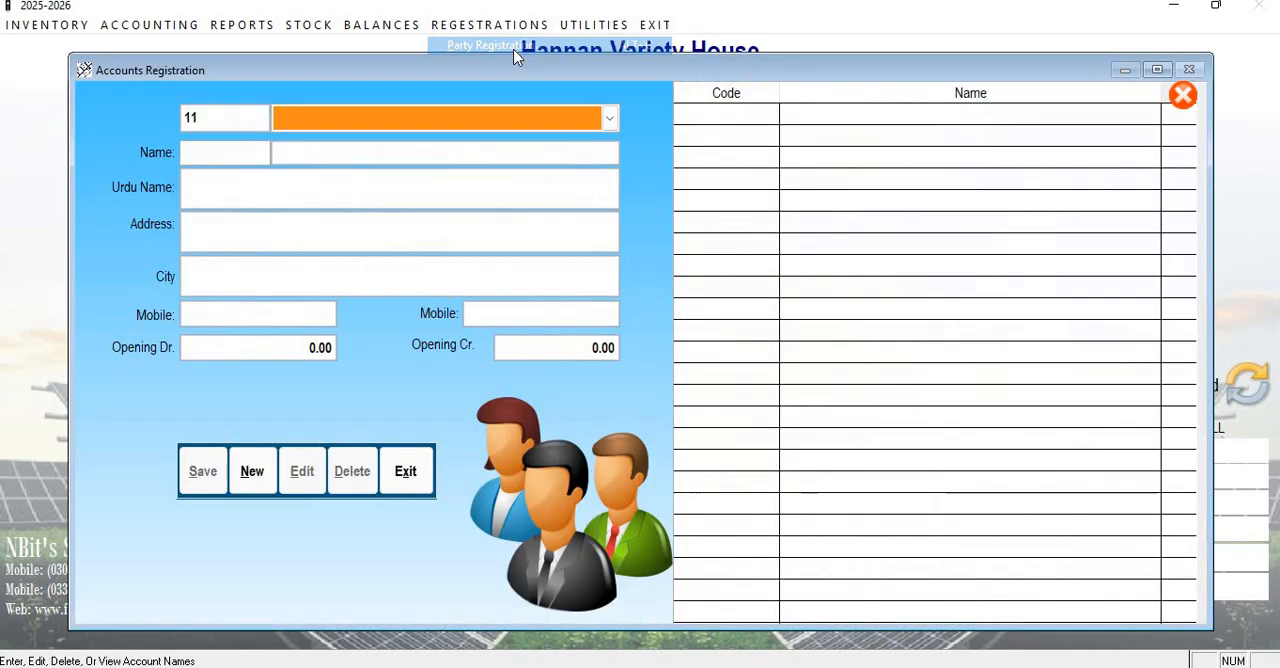
{"action": "left_click", "coordinate": [495, 117]}
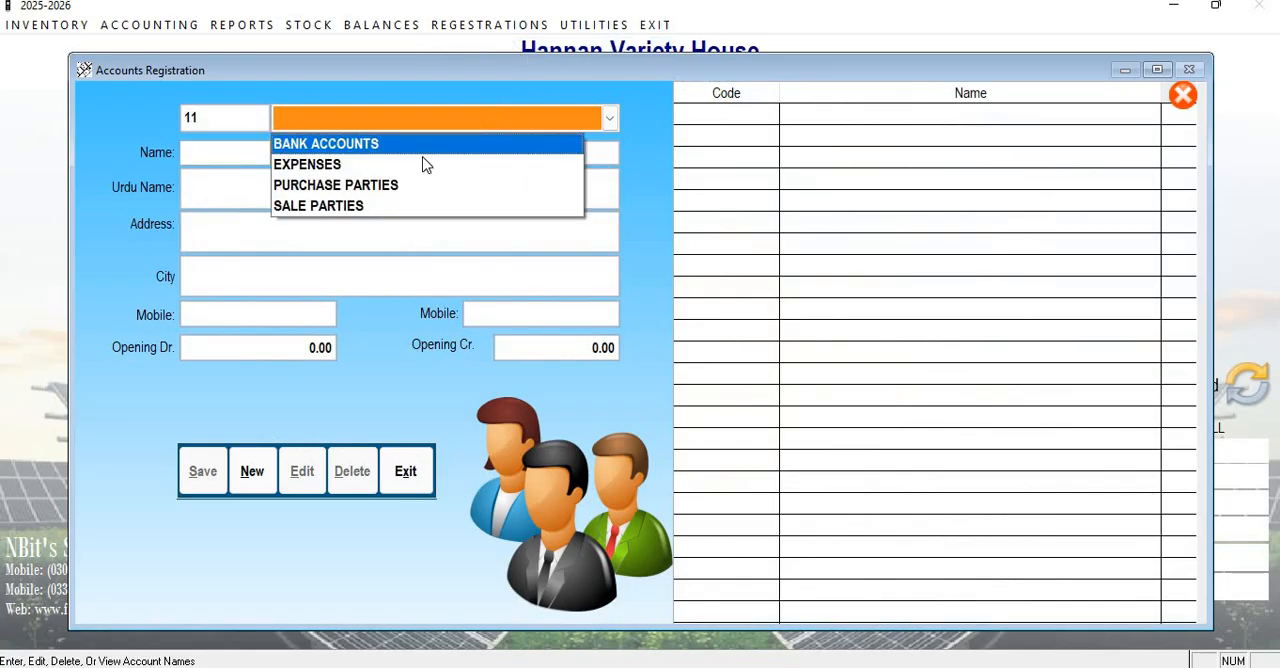
{"action": "left_click", "coordinate": [334, 206]}
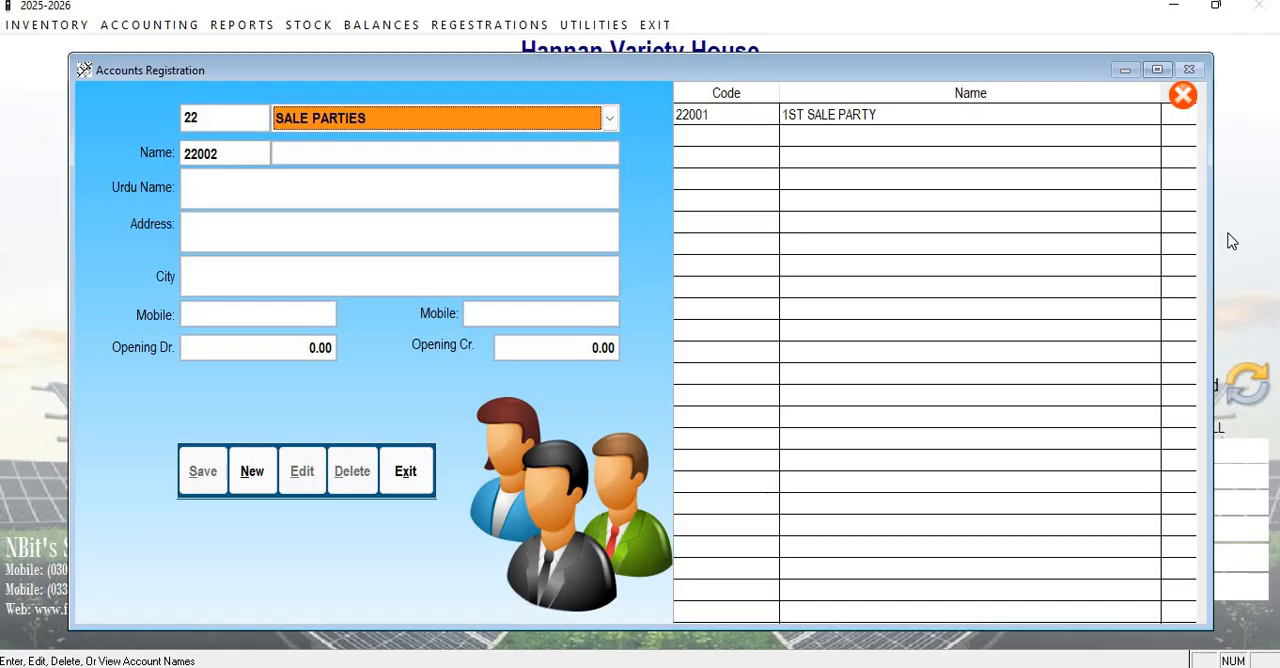
{"action": "key", "text": "Return"}
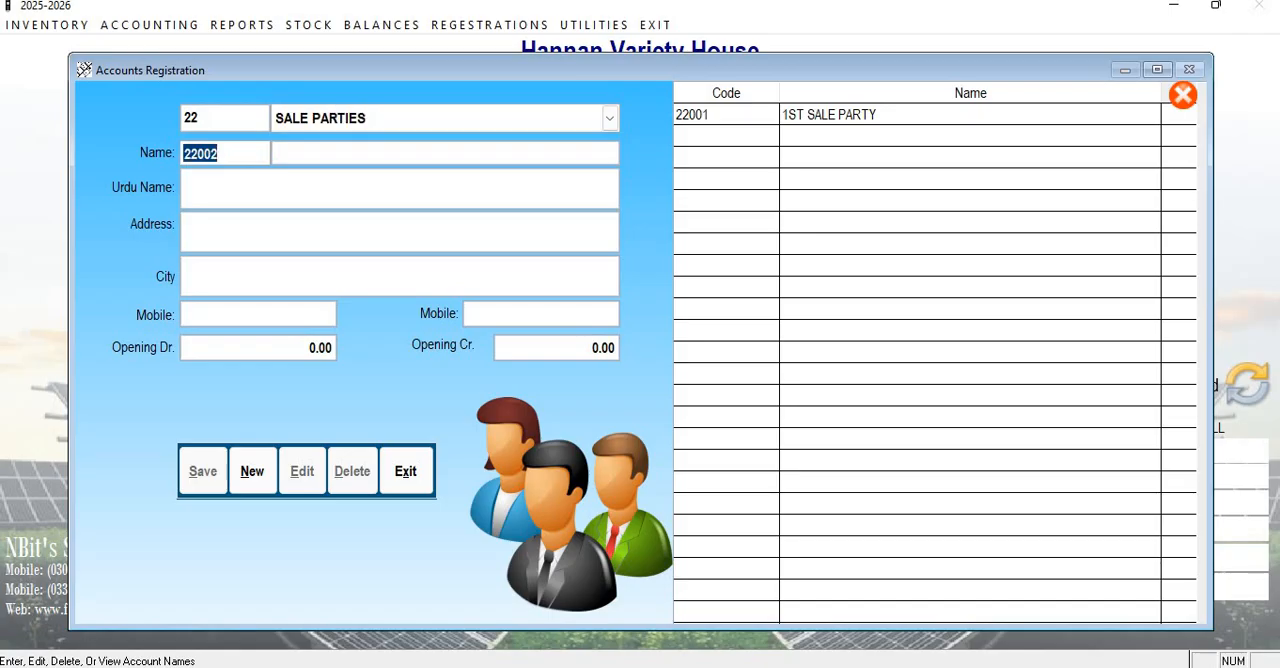
{"action": "left_click", "coordinate": [409, 126]}
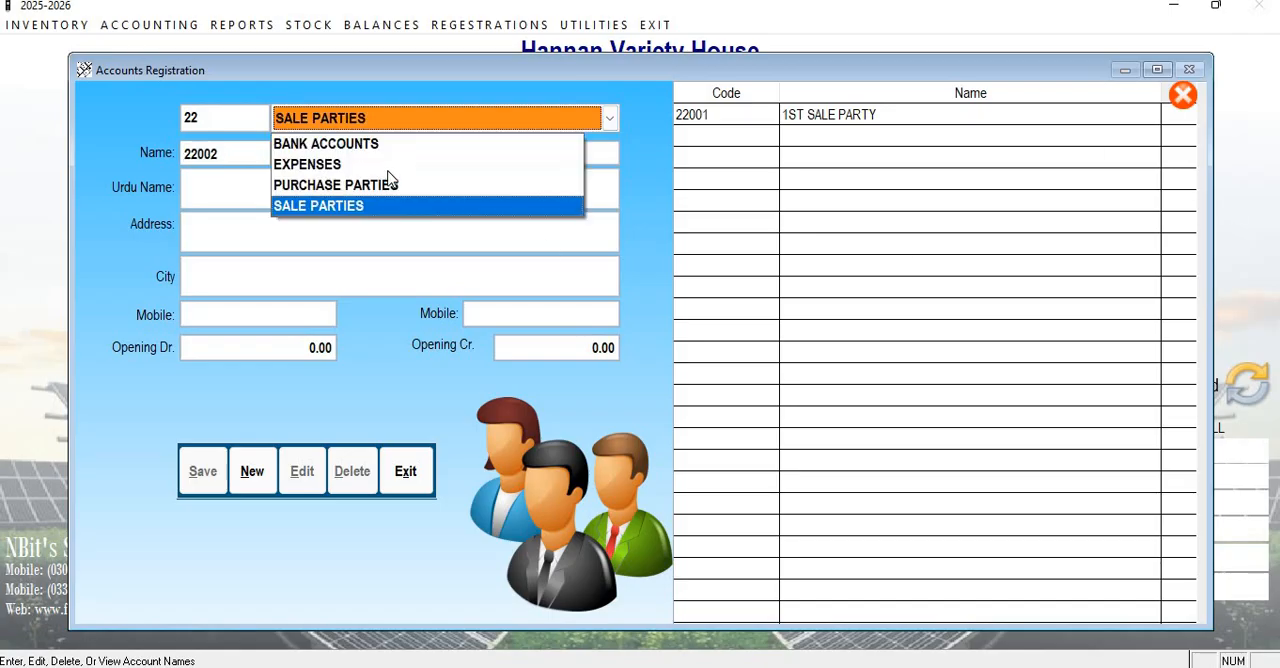
{"action": "left_click", "coordinate": [360, 213]}
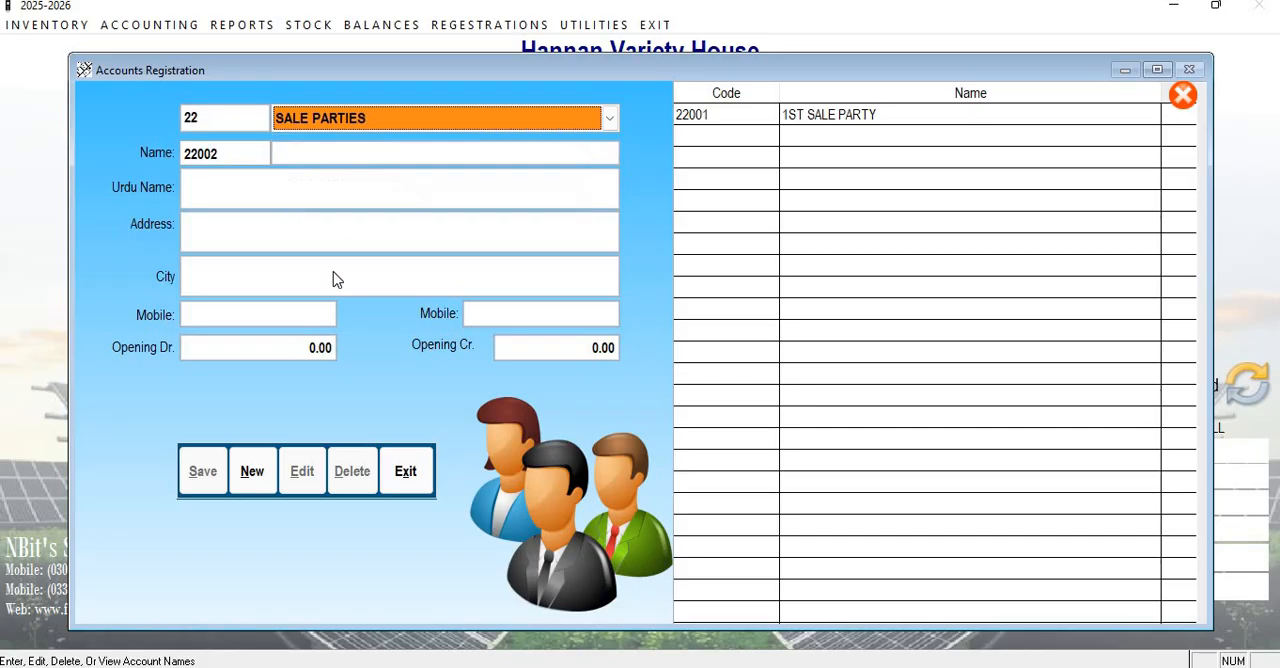
Start a new account under SALE PARTIES and enter the party's full name in English.
{"action": "left_click", "coordinate": [252, 474]}
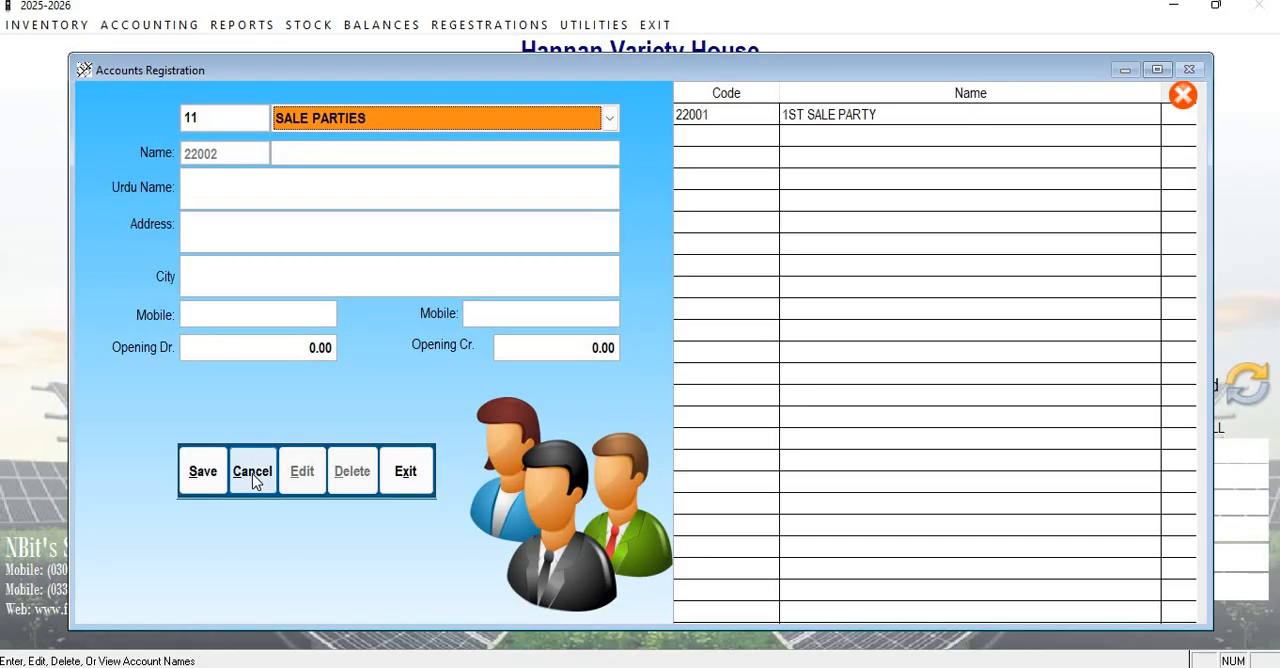
{"action": "key", "text": "Return"}
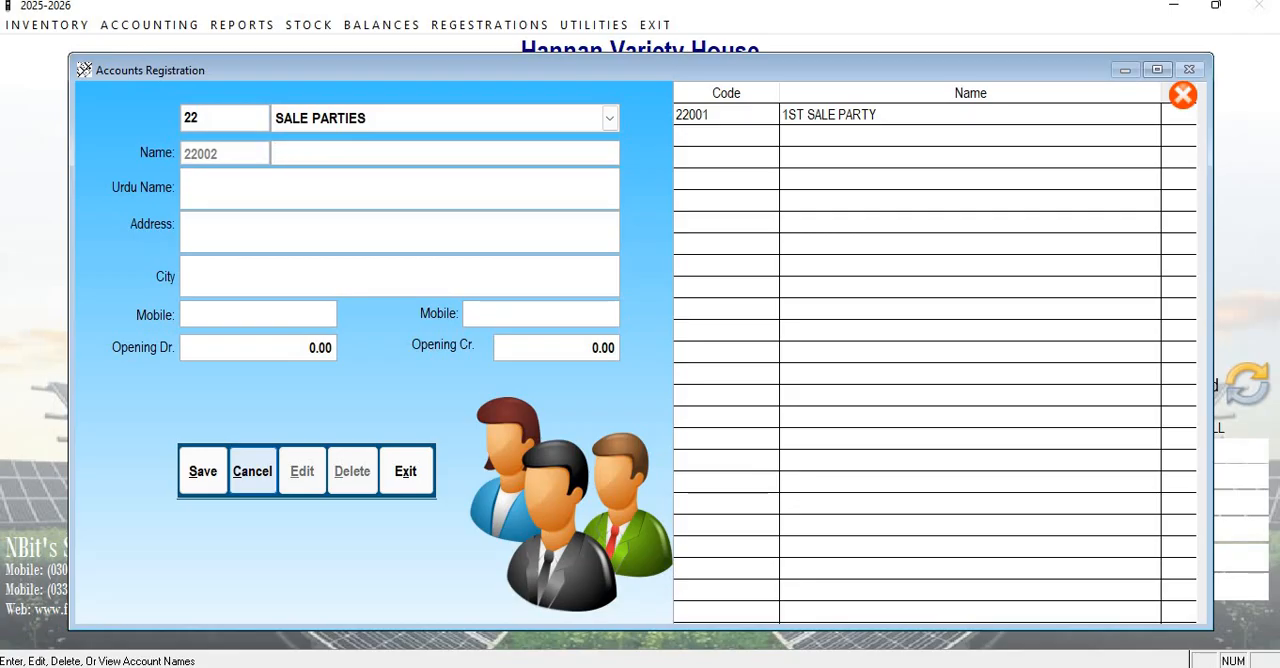
{"action": "type", "text": "S"}
{"action": "key", "text": "BackSpace"}
{"action": "key", "text": "Return"}
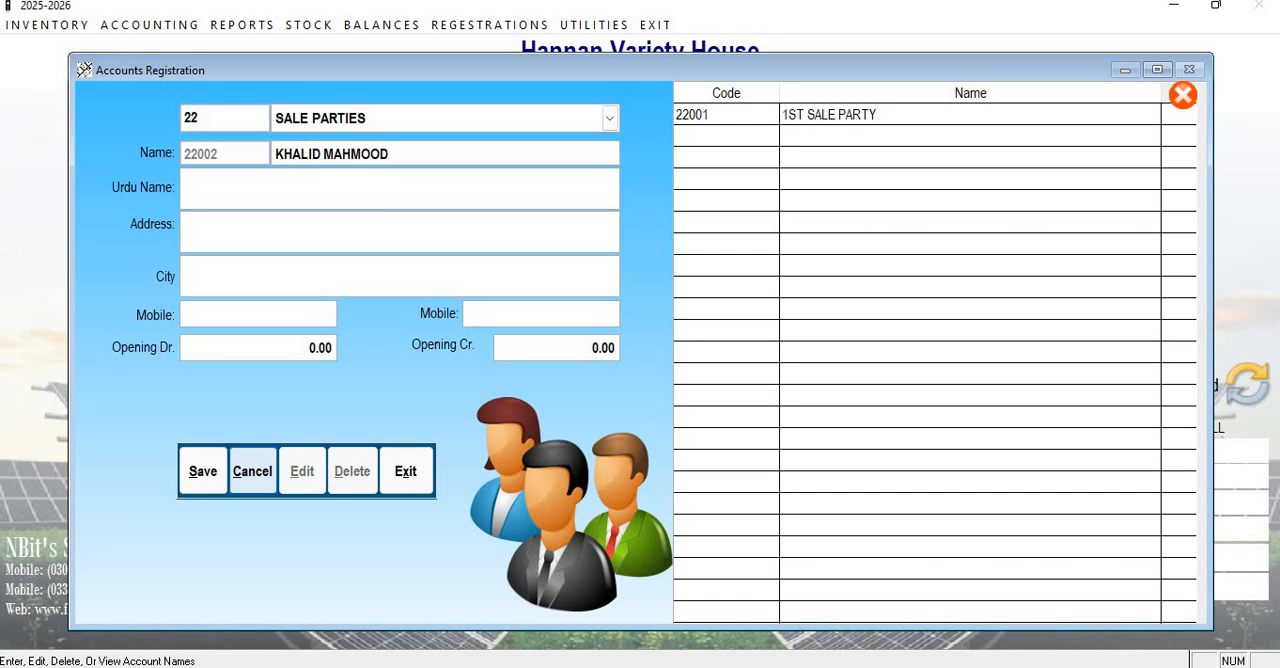
Enter the party's full name in Urdu script as the Urdu name.
{"action": "key", "text": "Return"}
Open the On-Screen Keyboard, move it clear of the name fields, view its Urdu layout and minimize it.
{"action": "key", "text": "super"}
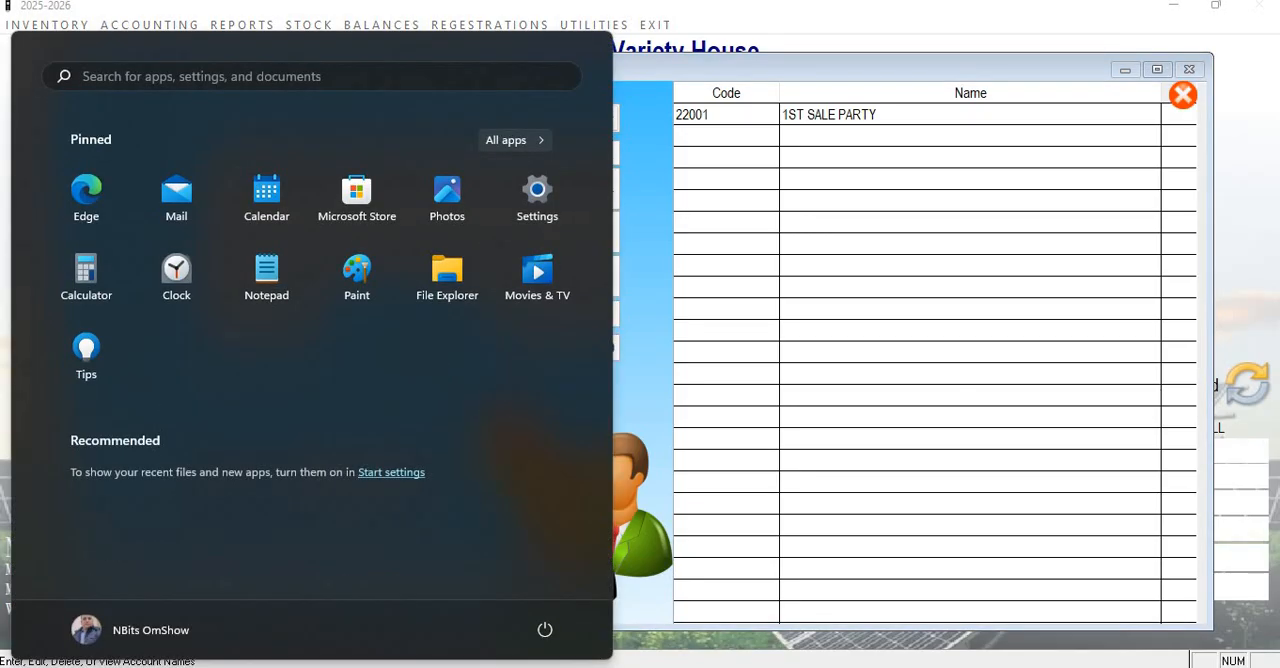
{"action": "type", "text": "osk"}
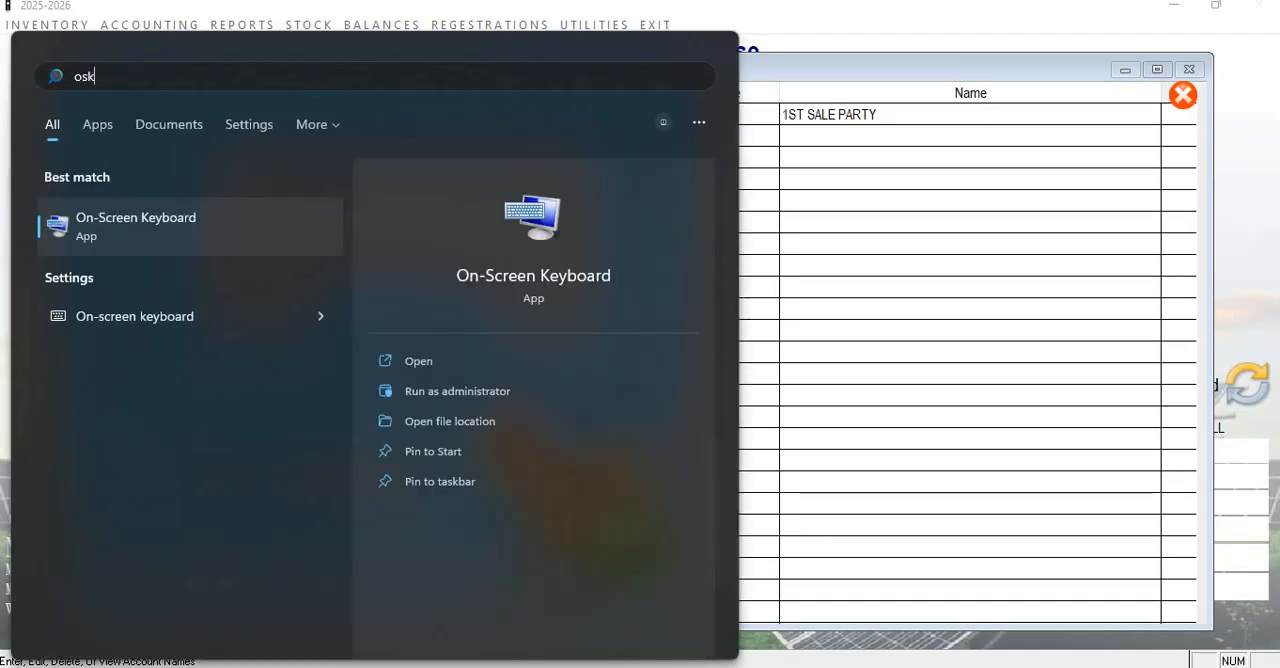
{"action": "left_click", "coordinate": [163, 236]}
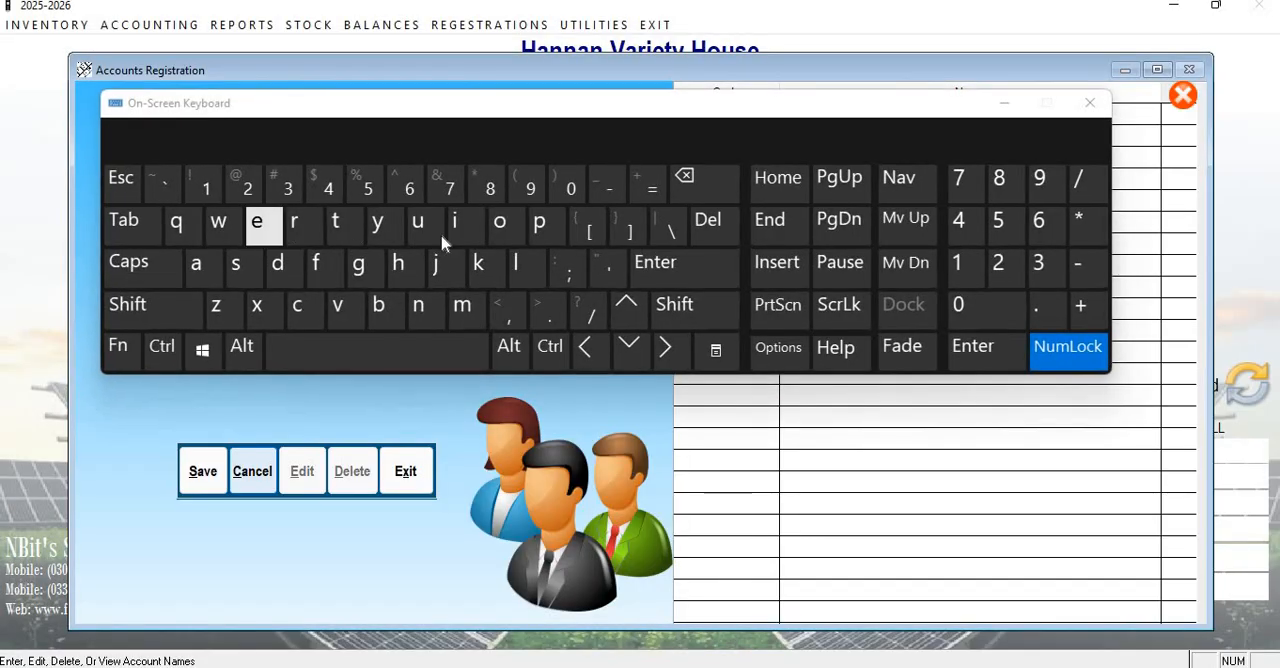
{"action": "left_click_drag", "start_coordinate": [723, 97], "coordinate": [756, 388]}
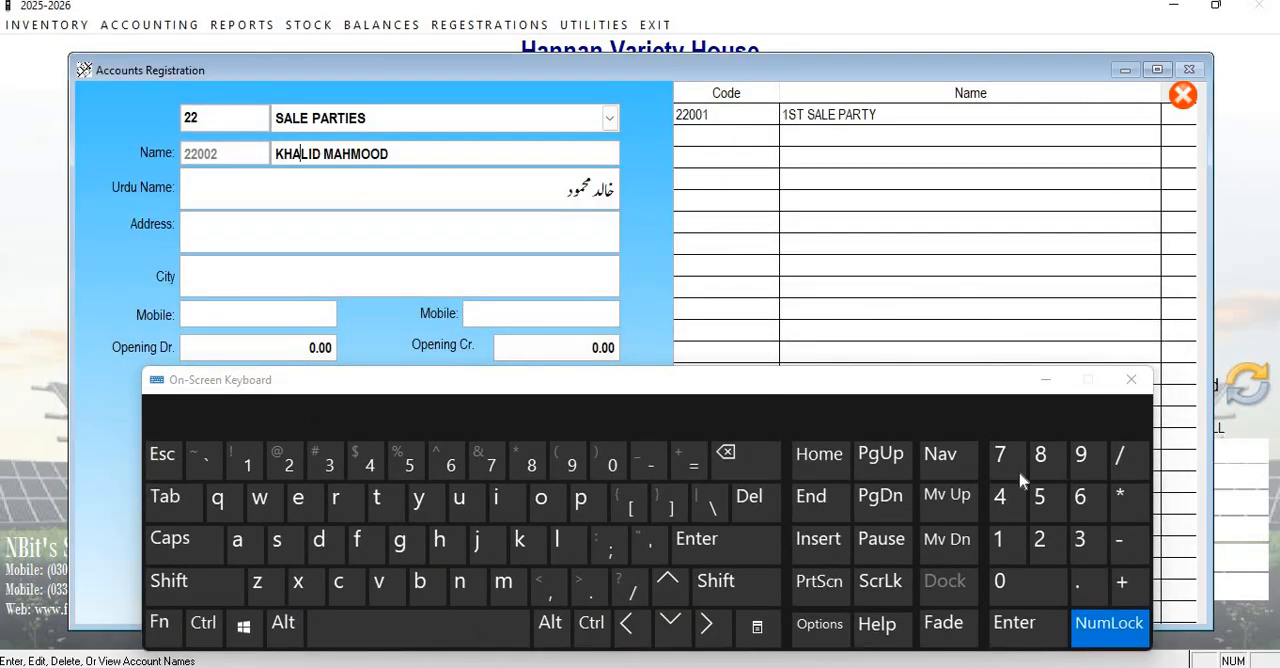
{"action": "key", "text": "Return"}
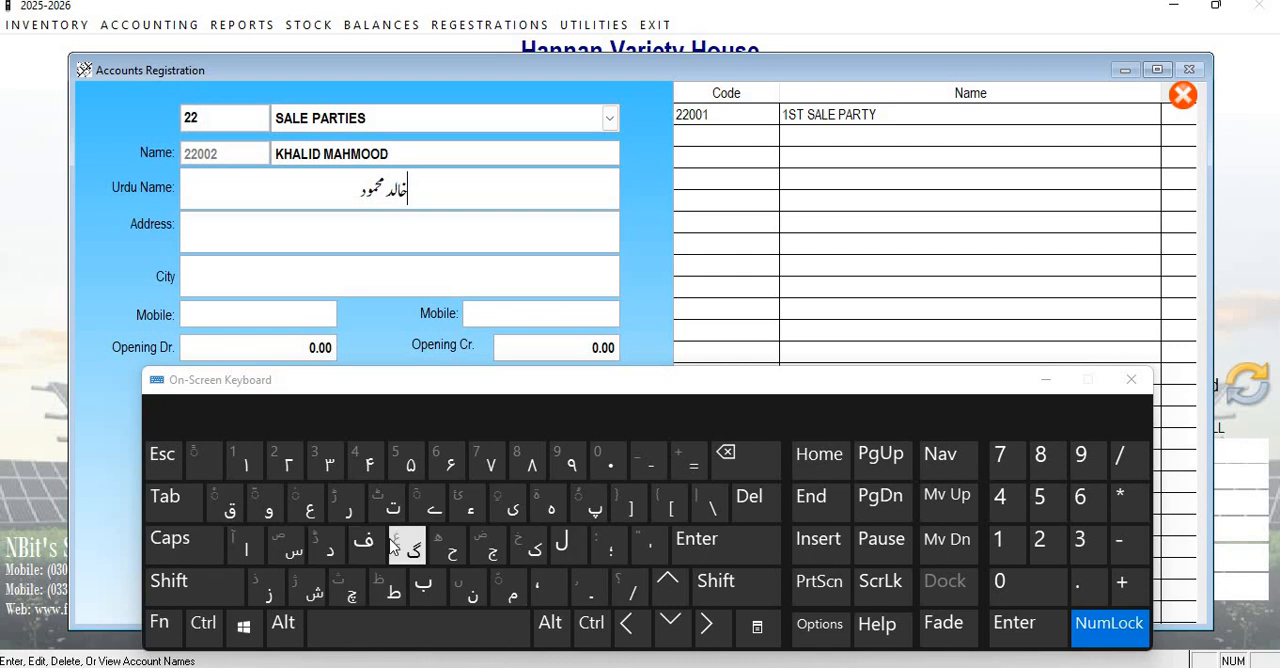
{"action": "left_click", "coordinate": [1040, 380]}
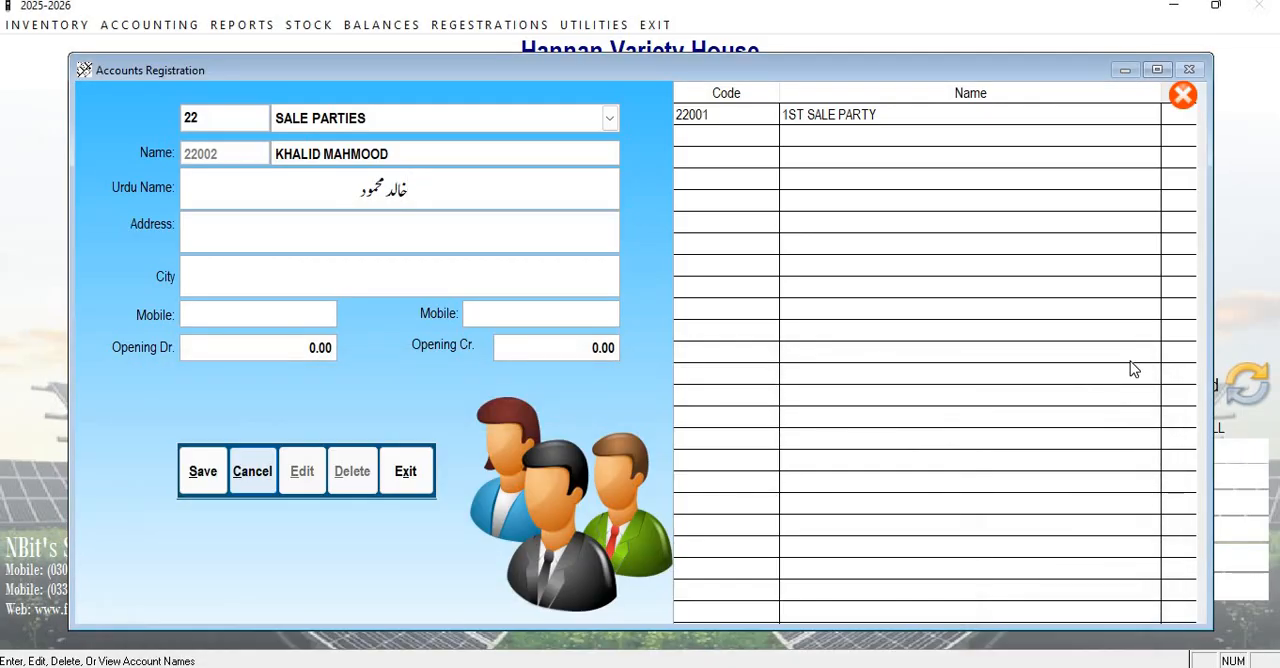
Leave the address blank, set the city to MULTAN and enter the party's mobile number.
{"action": "key", "text": "Return"}
{"action": "key", "text": "Return"}
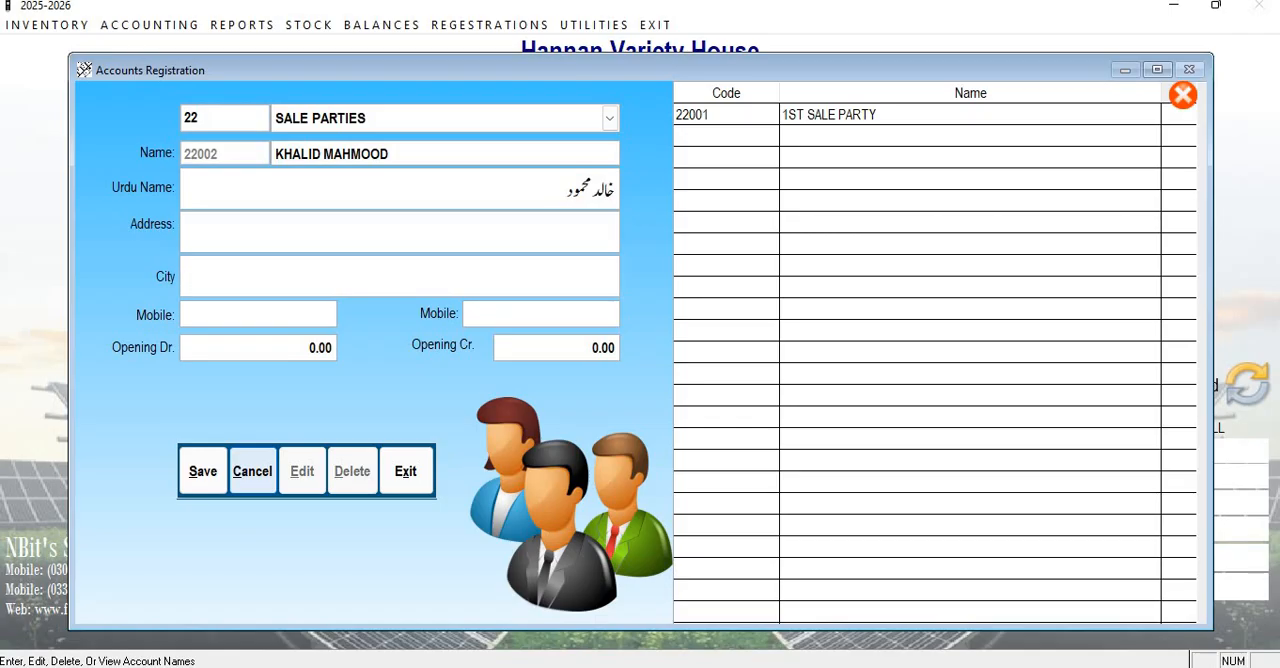
{"action": "type", "text": "MULTAN"}
{"action": "key", "text": "Return"}
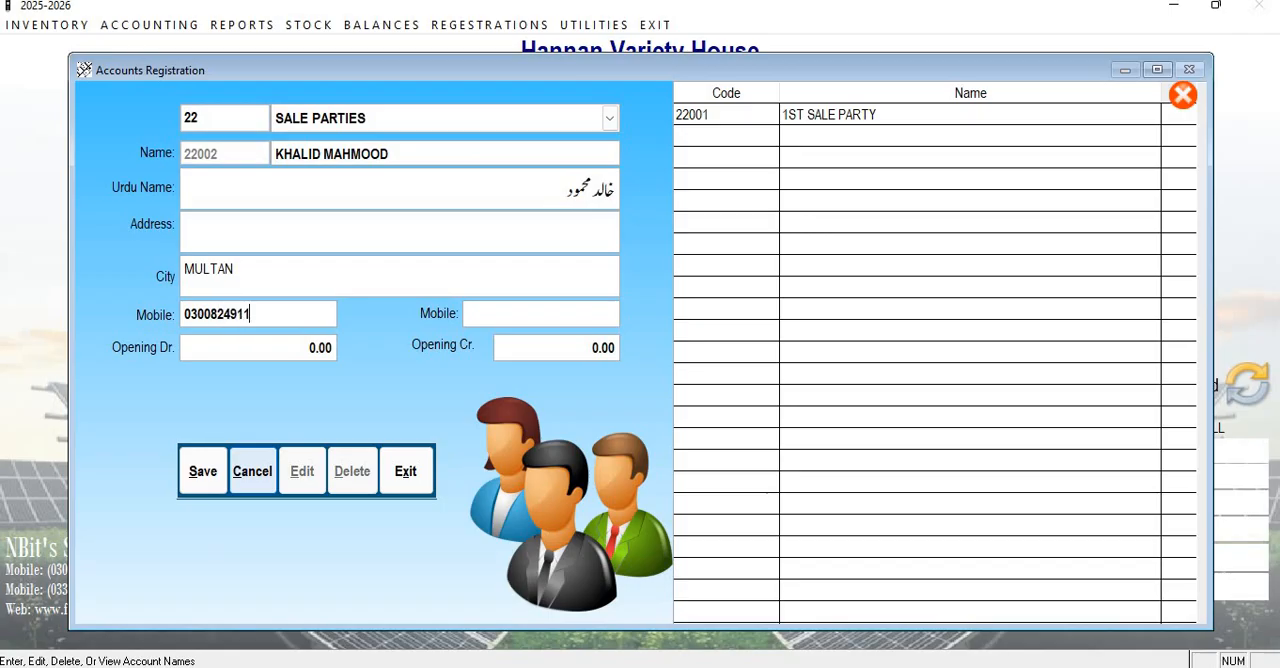
{"action": "key", "text": "Return"}
{"action": "key", "text": "Return"}
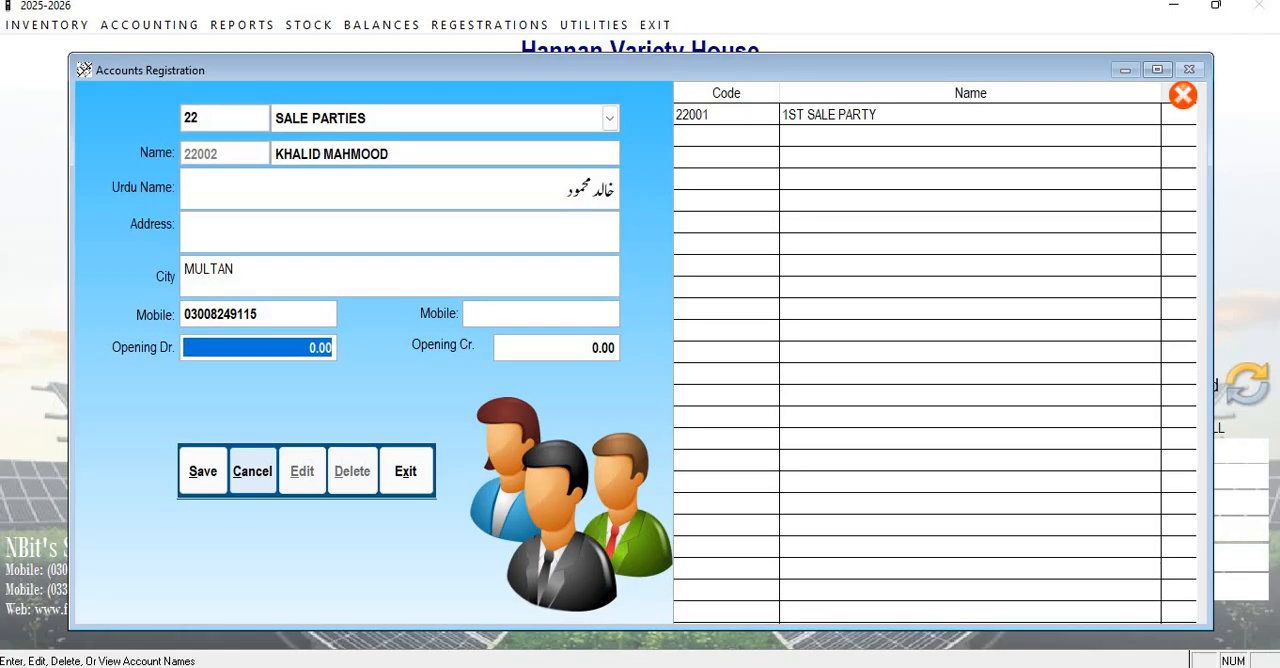
Set the opening debit to 5,000, leave the opening credit at zero and save the new account, ignoring the program error.
{"action": "type", "text": "5000"}
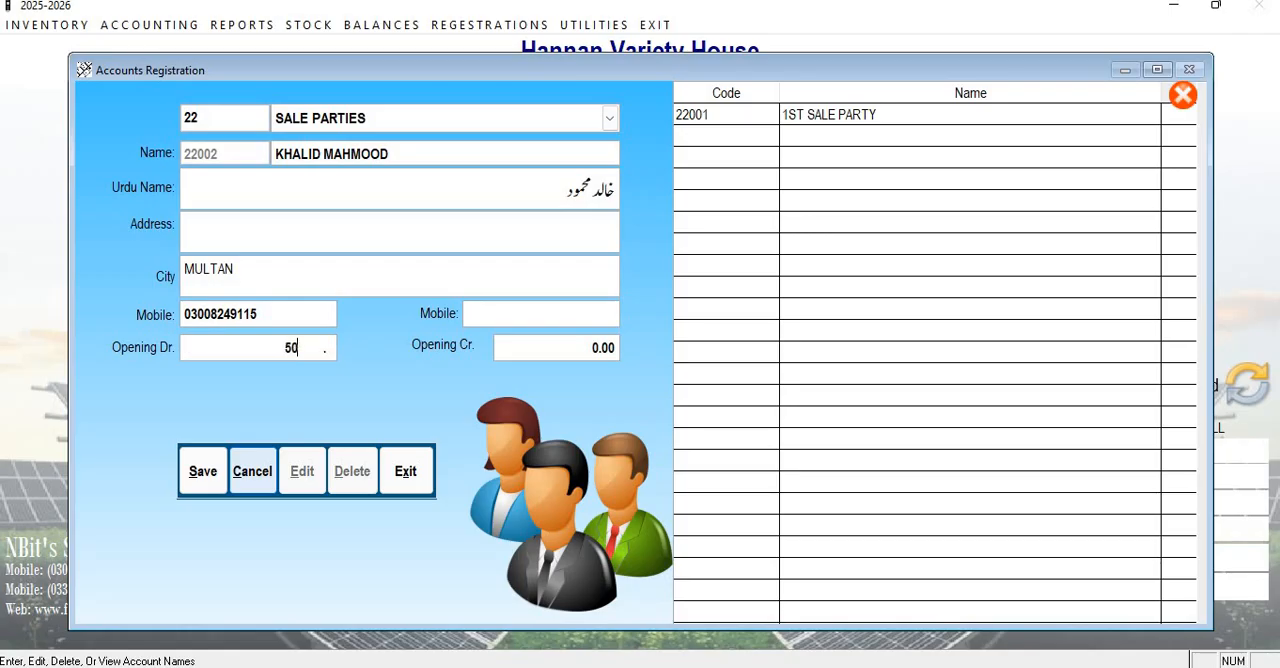
{"action": "key", "text": "Return"}
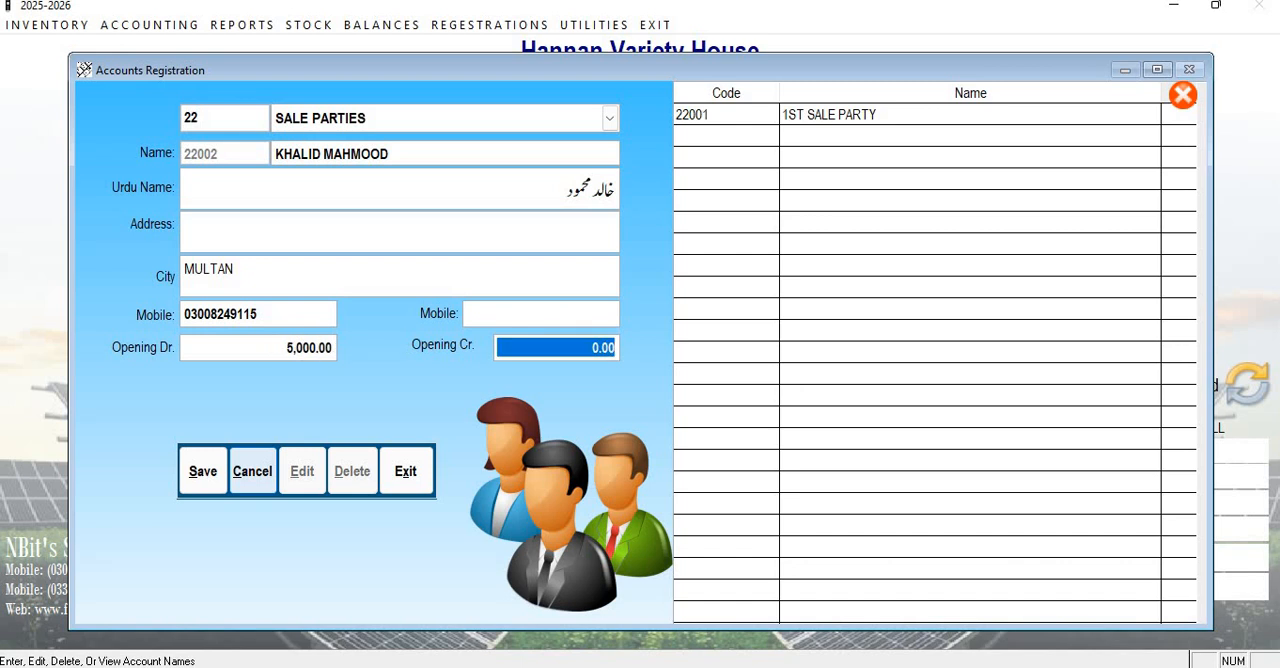
{"action": "key", "text": "shift+Tab"}
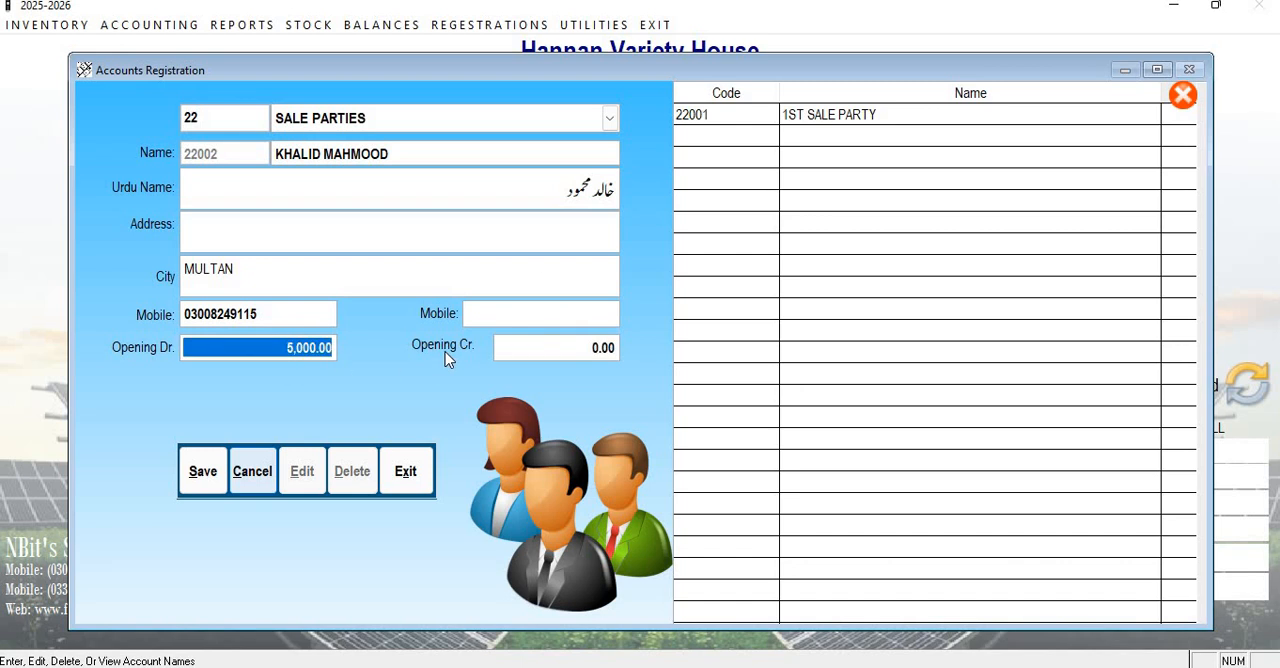
{"action": "key", "text": "Tab"}
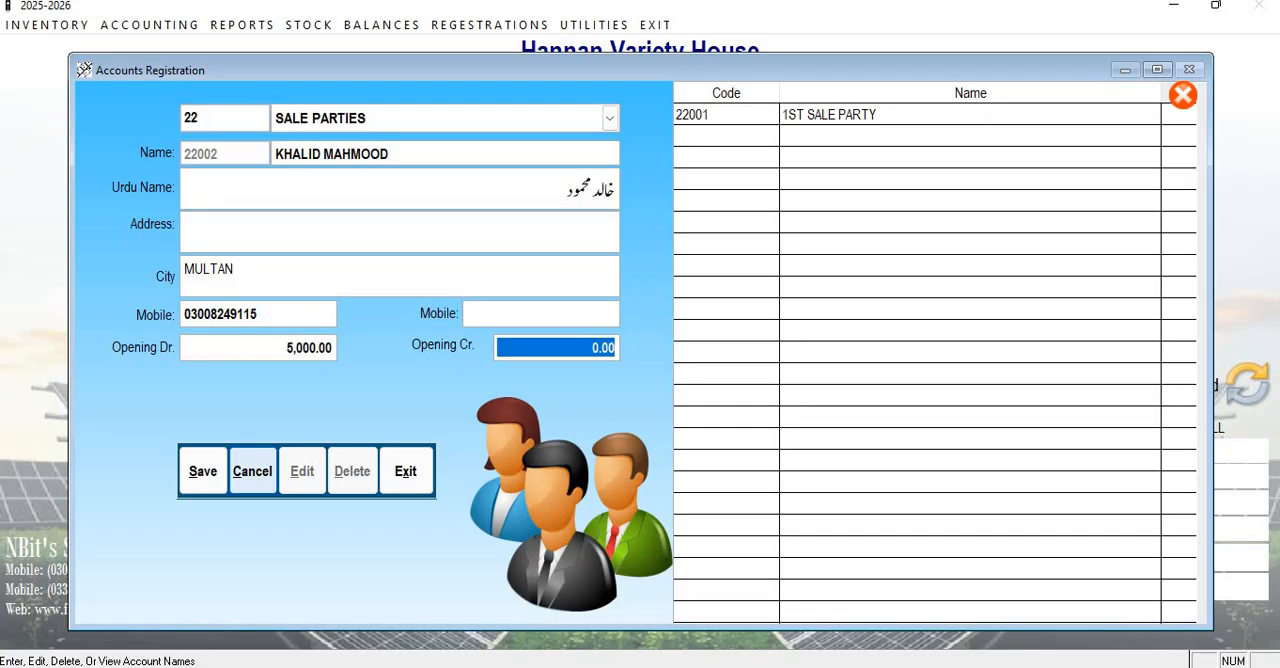
{"action": "key", "text": "Tab"}
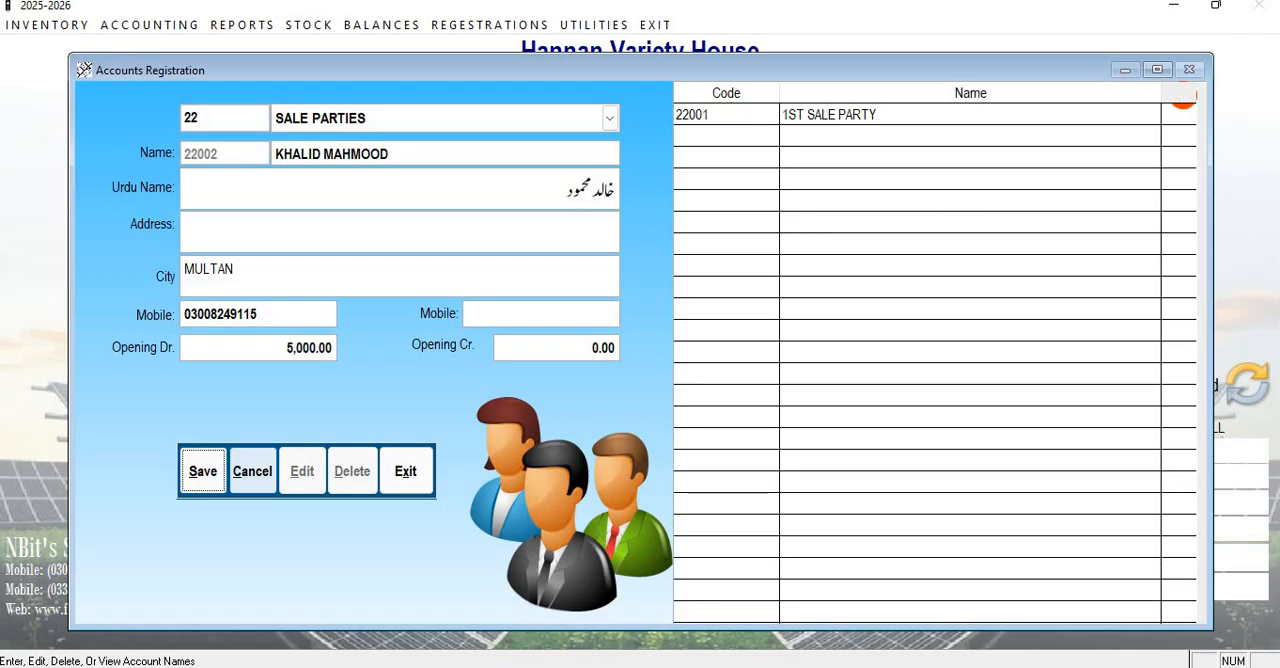
{"action": "key", "text": "Return"}
{"action": "key", "text": "Return"}
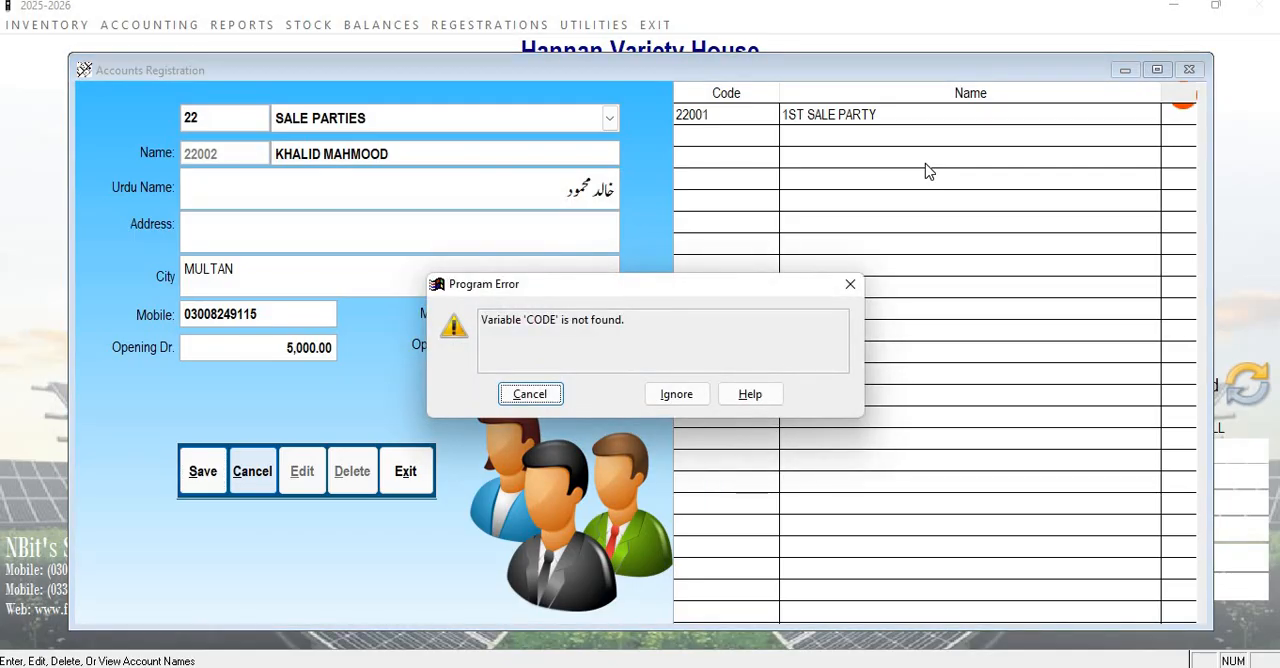
{"action": "left_click", "coordinate": [676, 394]}
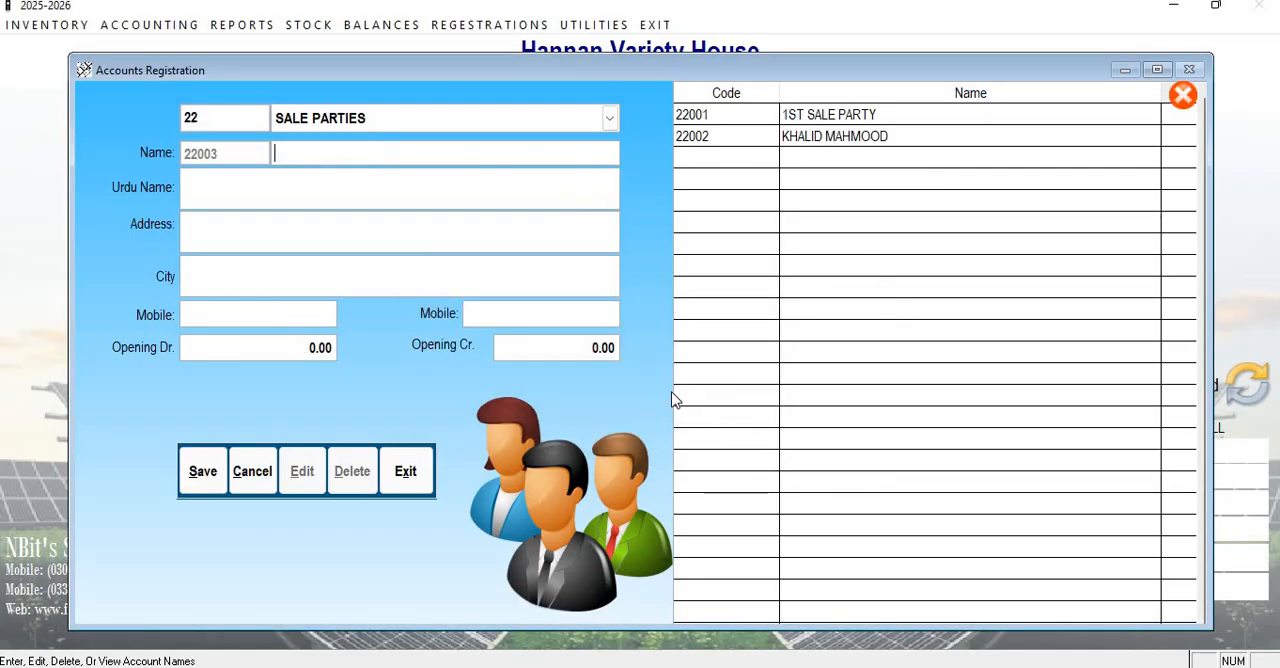
Load the newly added sale party from the accounts list and open its record for editing.
{"action": "left_click", "coordinate": [715, 138]}
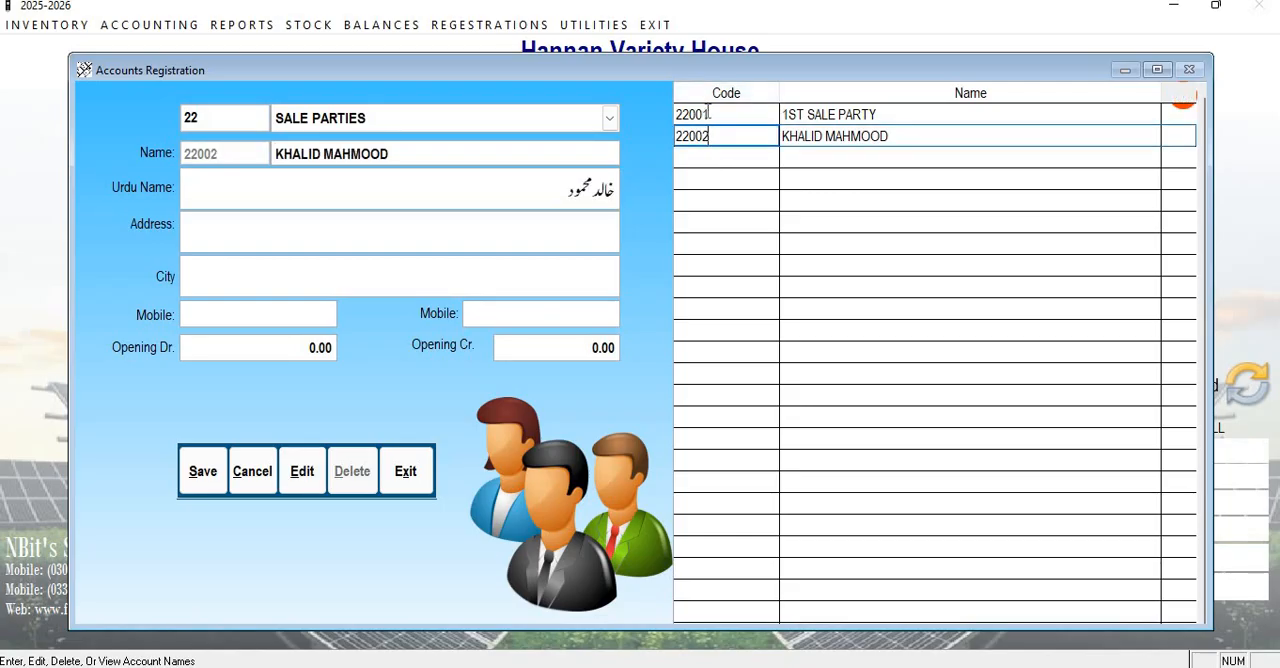
{"action": "left_click", "coordinate": [708, 113]}
{"action": "left_click", "coordinate": [709, 136]}
{"action": "left_click", "coordinate": [709, 114]}
{"action": "left_click", "coordinate": [699, 142]}
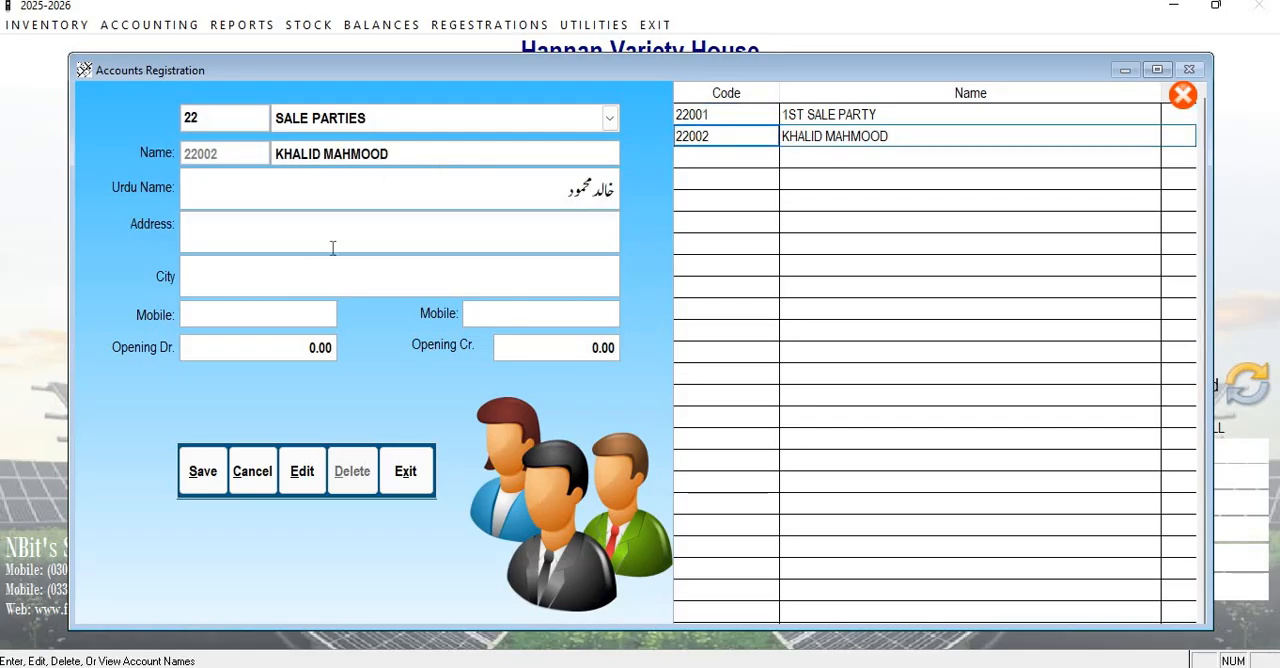
{"action": "left_click", "coordinate": [711, 133]}
{"action": "left_click", "coordinate": [313, 481]}
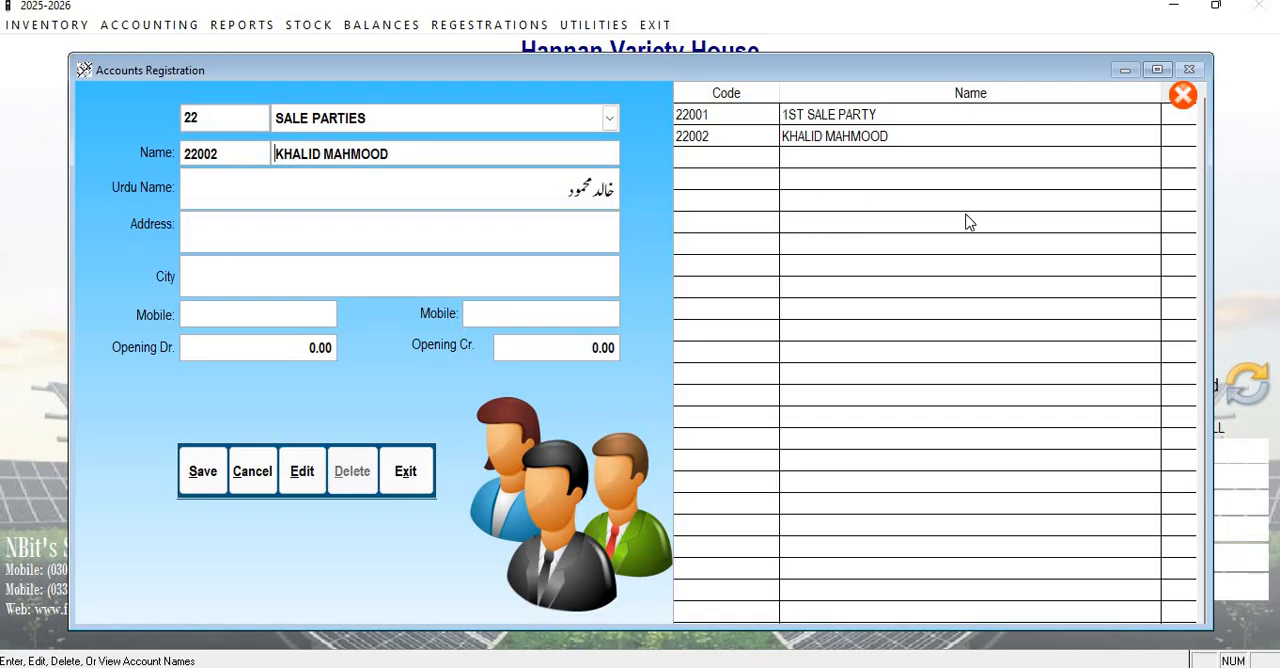
Fill in the party's mobile number again, leaving the Urdu name, address and city as they are.
{"action": "key", "text": "Return"}
{"action": "key", "text": "Return"}
{"action": "key", "text": "Return"}
{"action": "key", "text": "Return"}
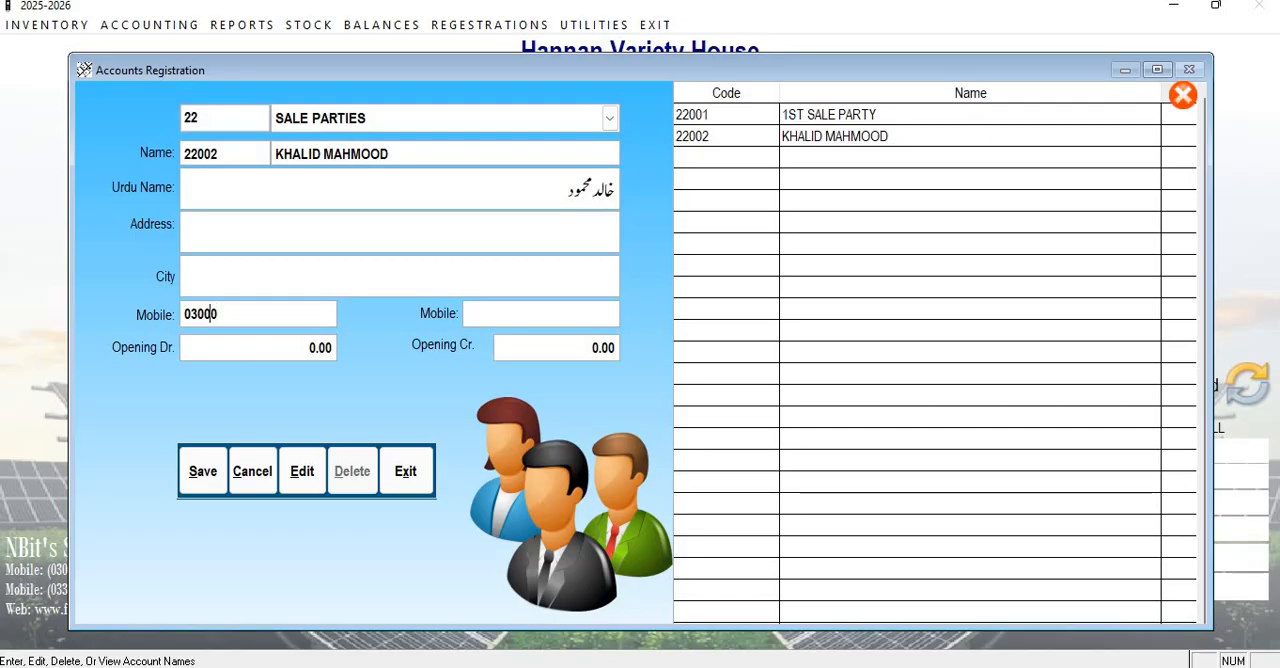
{"action": "key", "text": "Return"}
{"action": "key", "text": "Return"}
{"action": "key", "text": "Return"}
{"action": "key", "text": "shift+Tab"}
{"action": "key", "text": "shift+Tab"}
{"action": "type", "text": "500,00"}
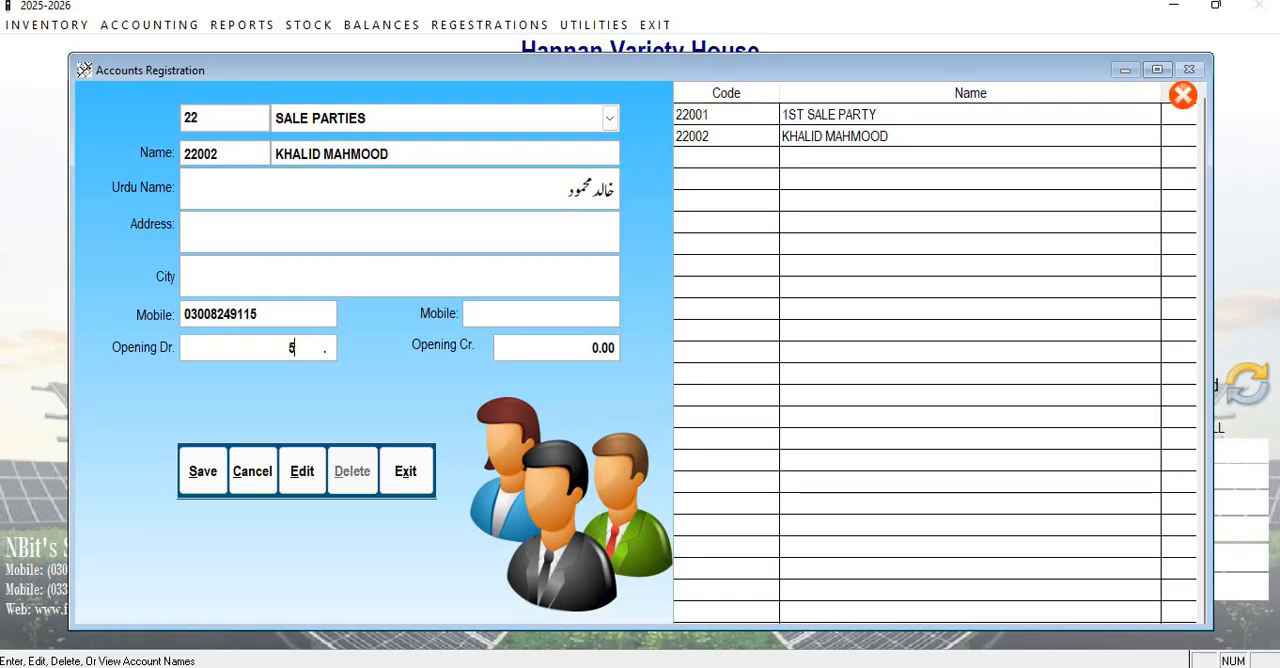
{"action": "key", "text": "Return"}
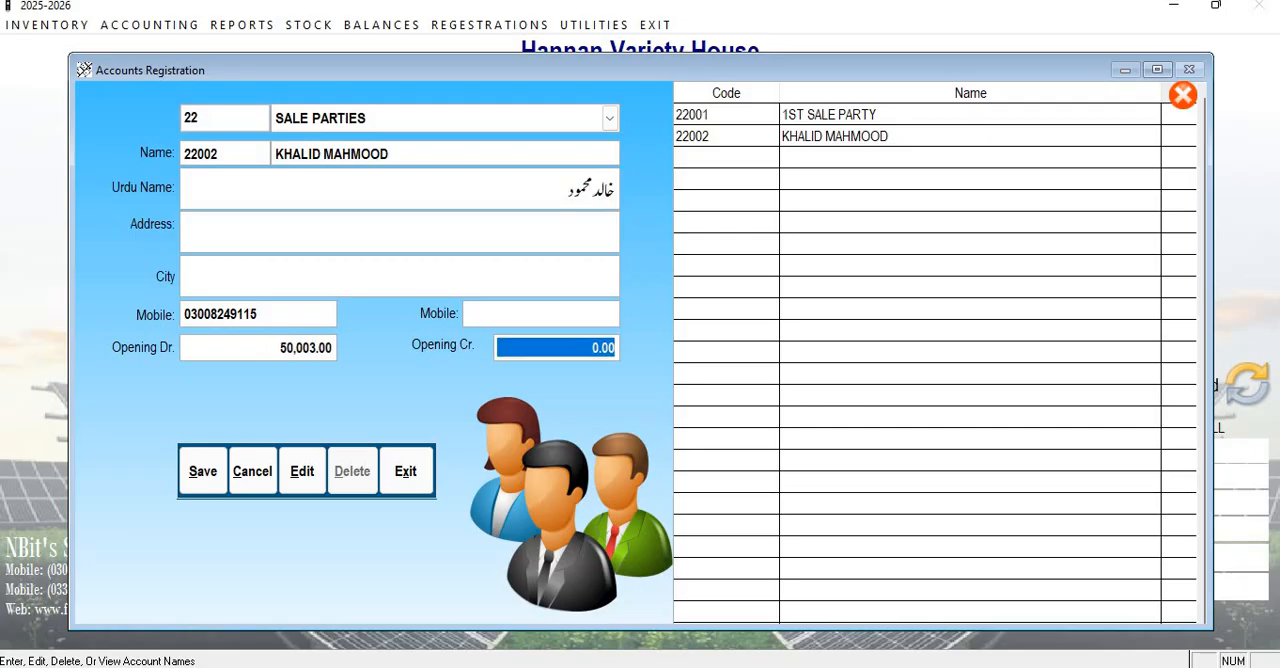
{"action": "key", "text": "shift+Tab"}
{"action": "type", "text": "5"}
{"action": "type", "text": "0"}
{"action": "key", "text": "Return"}
Set the edited party's opening debit to 5,000 and save the changes to the account.
{"action": "key", "text": "Up"}
{"action": "type", "text": "5000"}
{"action": "key", "text": "Return"}
{"action": "key", "text": "Return"}
{"action": "key", "text": "Return"}
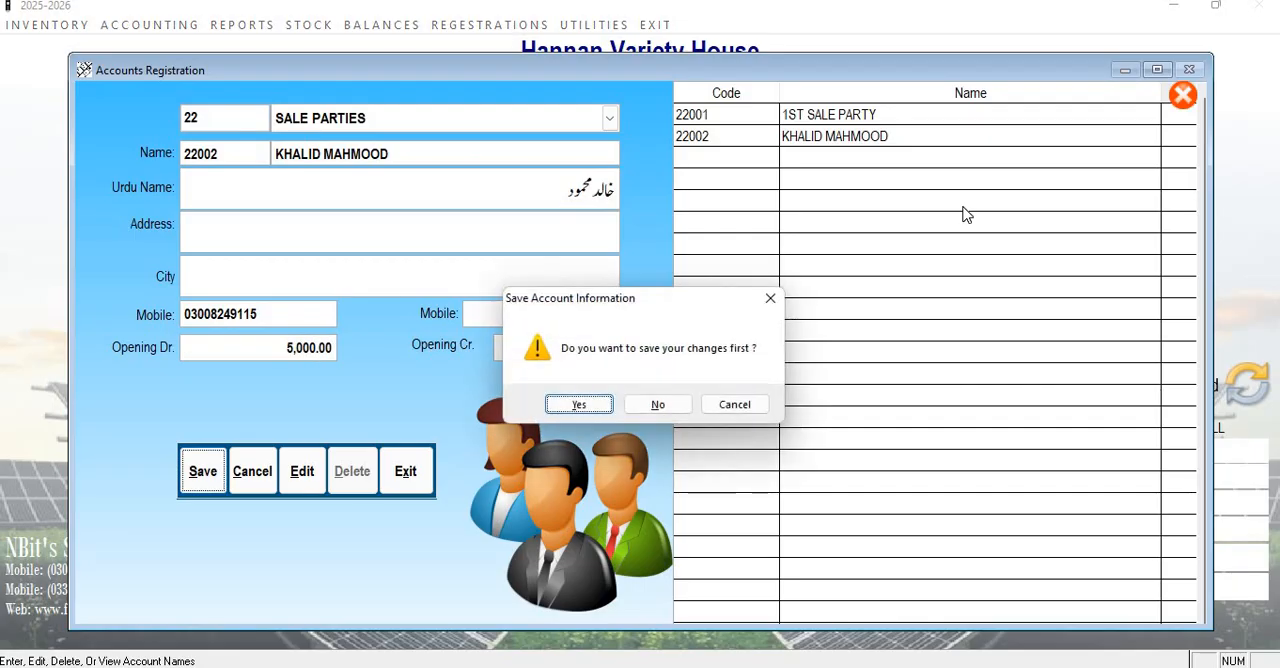
Start another account under SALE PARTIES and enter the party's name in English and in Urdu.
{"action": "key", "text": "Return"}
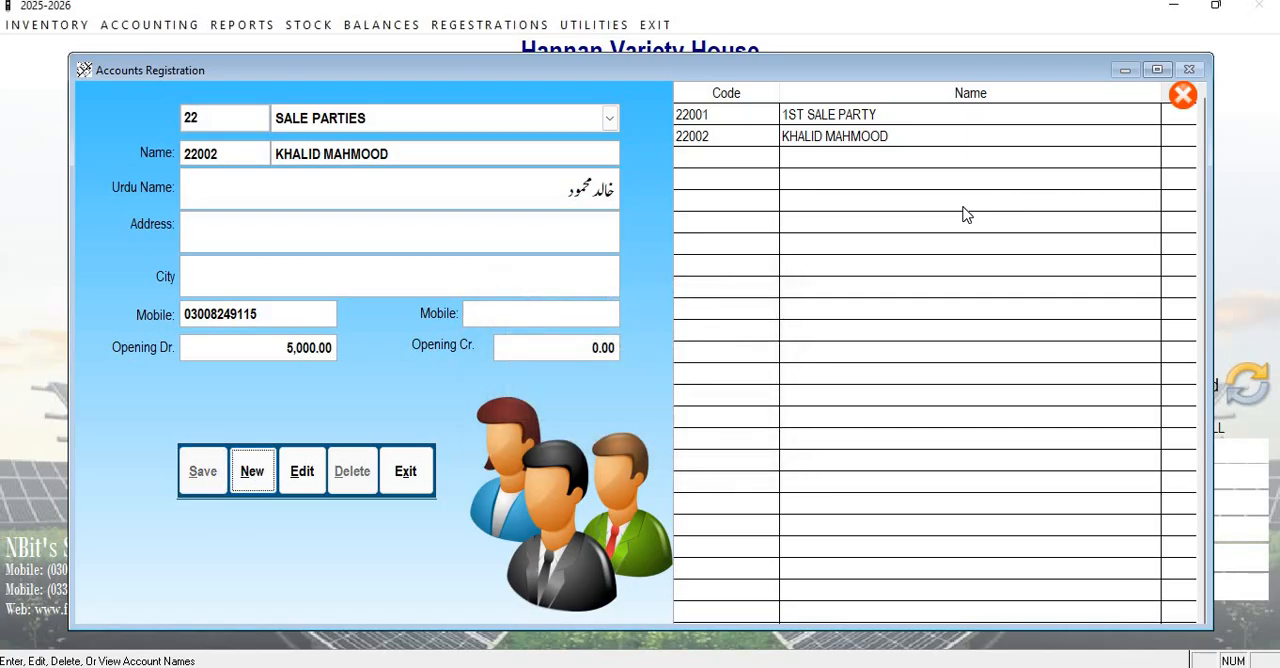
{"action": "key", "text": "Return"}
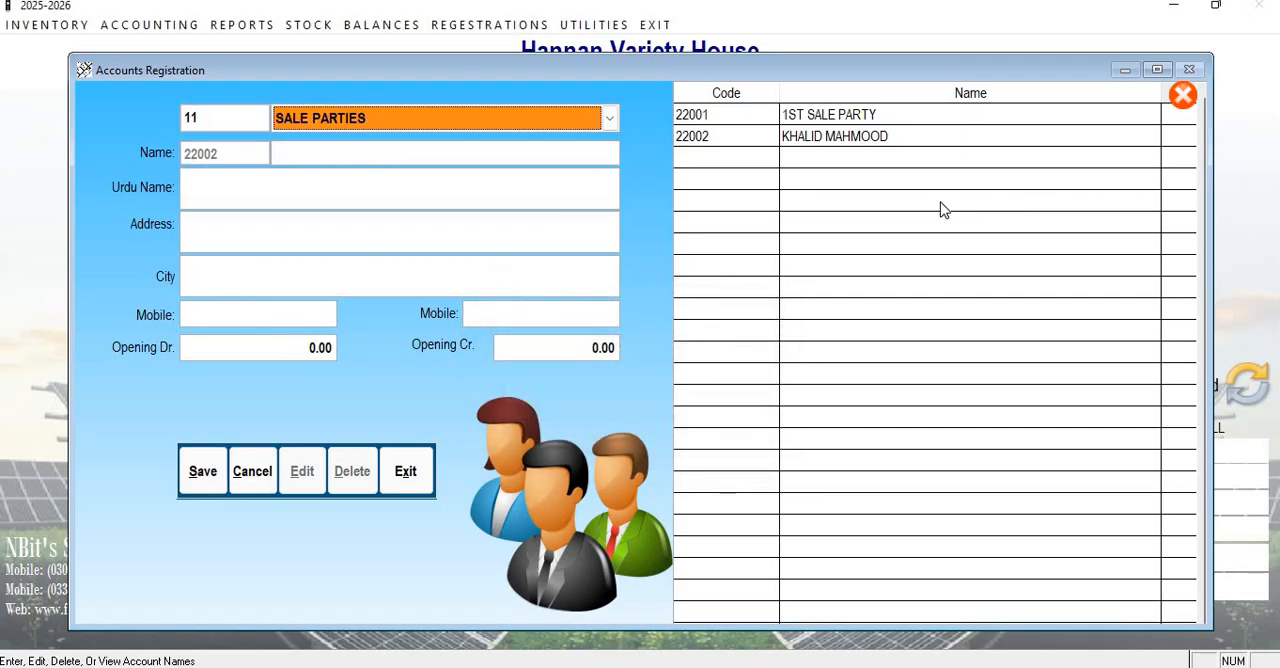
{"action": "key", "text": "Return"}
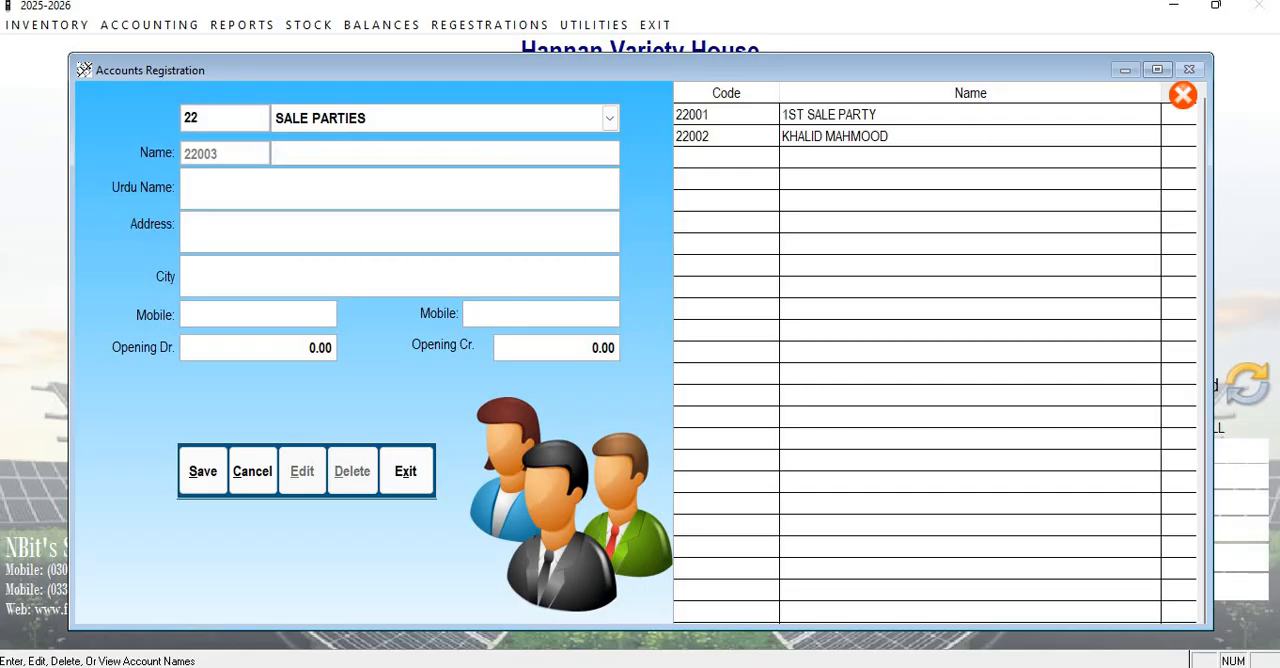
{"action": "type", "text": "RASHED"}
{"action": "key", "text": "Return"}
{"action": "type", "text": "راشد"}
{"action": "key", "text": "Return"}
{"action": "key", "text": "Return"}
Fill in the new sale party's address and set the city to MULTAN.
{"action": "type", "text": "M"}
{"action": "key", "text": "Up"}
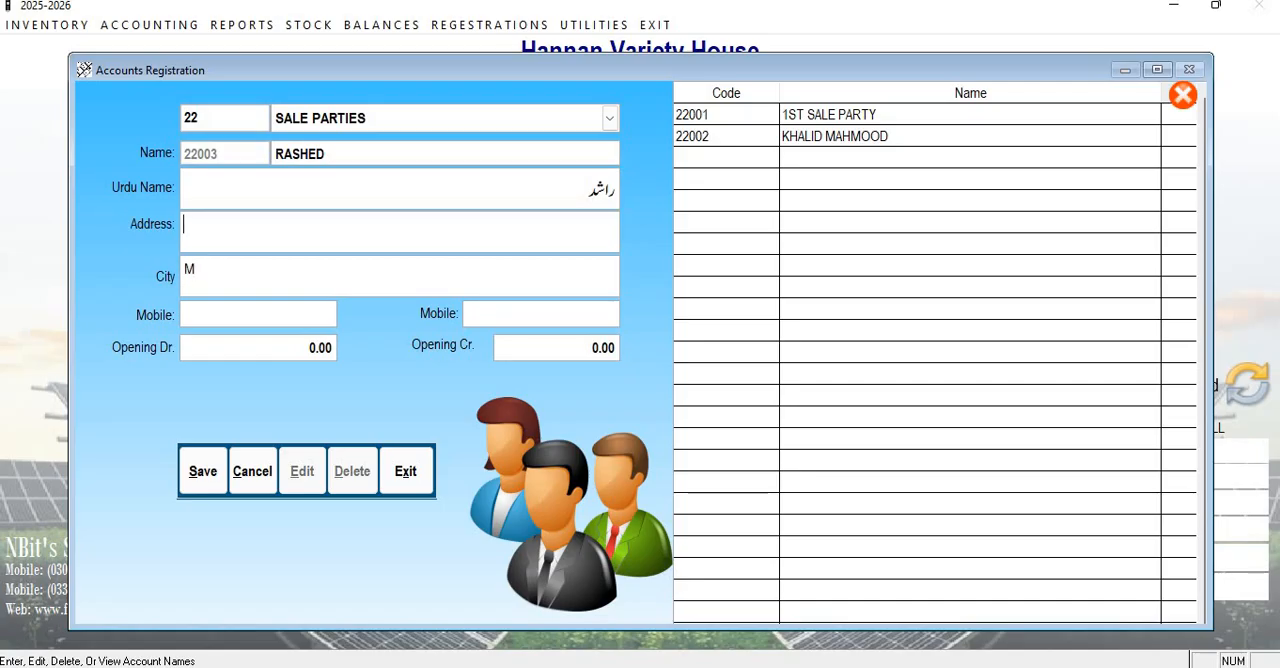
{"action": "type", "text": "HUSSAIN AGAHI MULT"}
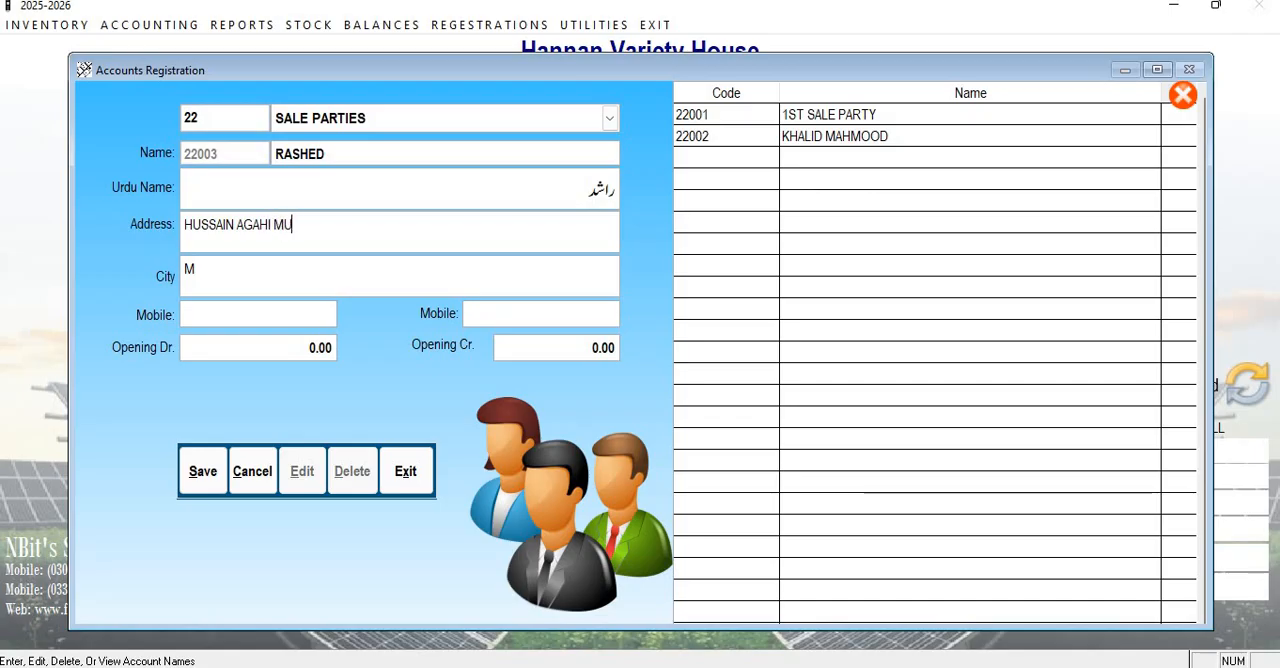
{"action": "key", "text": "ctrl+shift+Left"}
{"action": "key", "text": "BackSpace"}
{"action": "key", "text": "Return"}
{"action": "type", "text": "MULTNA"}
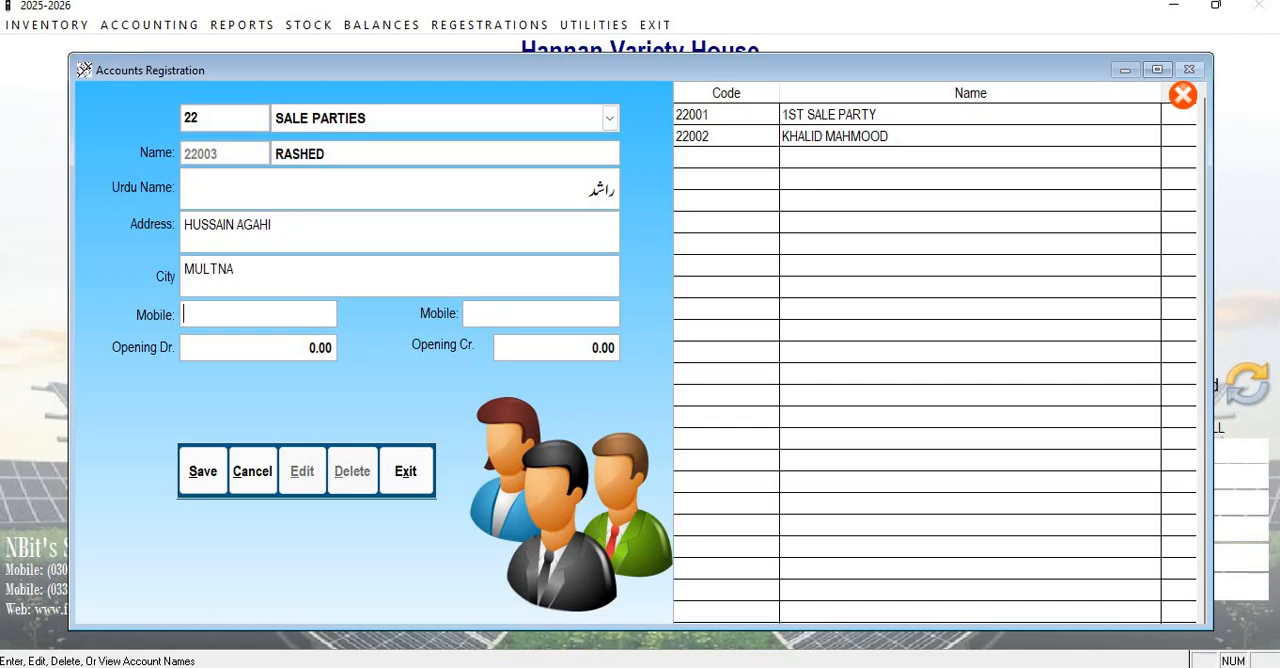
{"action": "key", "text": "BackSpace"}
{"action": "key", "text": "BackSpace"}
{"action": "type", "text": "AN"}
{"action": "key", "text": "Return"}
Enter the sale party's mobile number and leave the second mobile number empty.
{"action": "key", "text": "Return"}
{"action": "key", "text": "Return"}
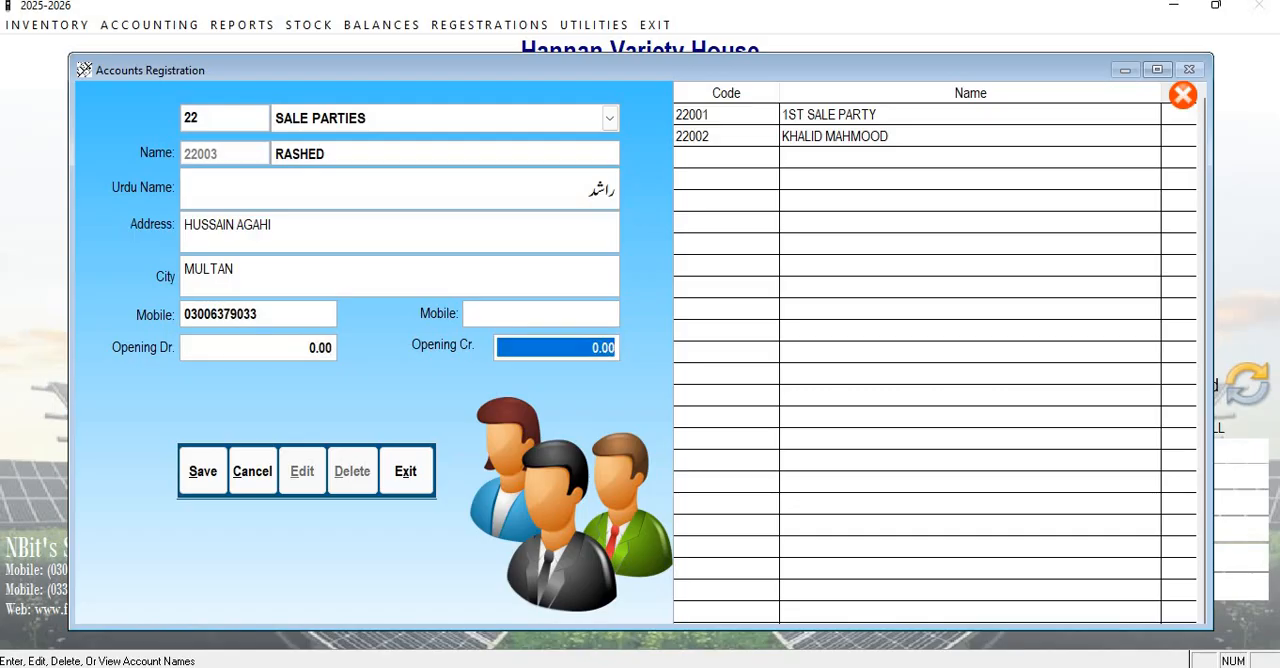
Leave the opening debit and opening credit at zero and save the new sale party.
{"action": "key", "text": "Up"}
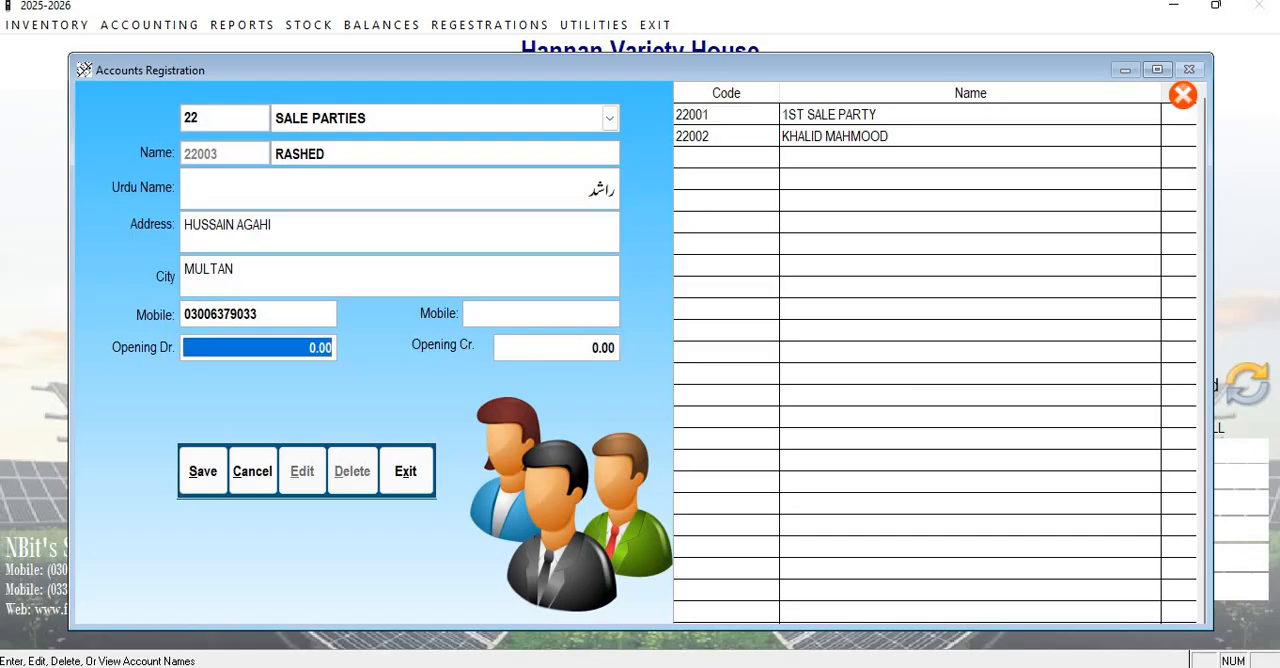
{"action": "key", "text": "Return"}
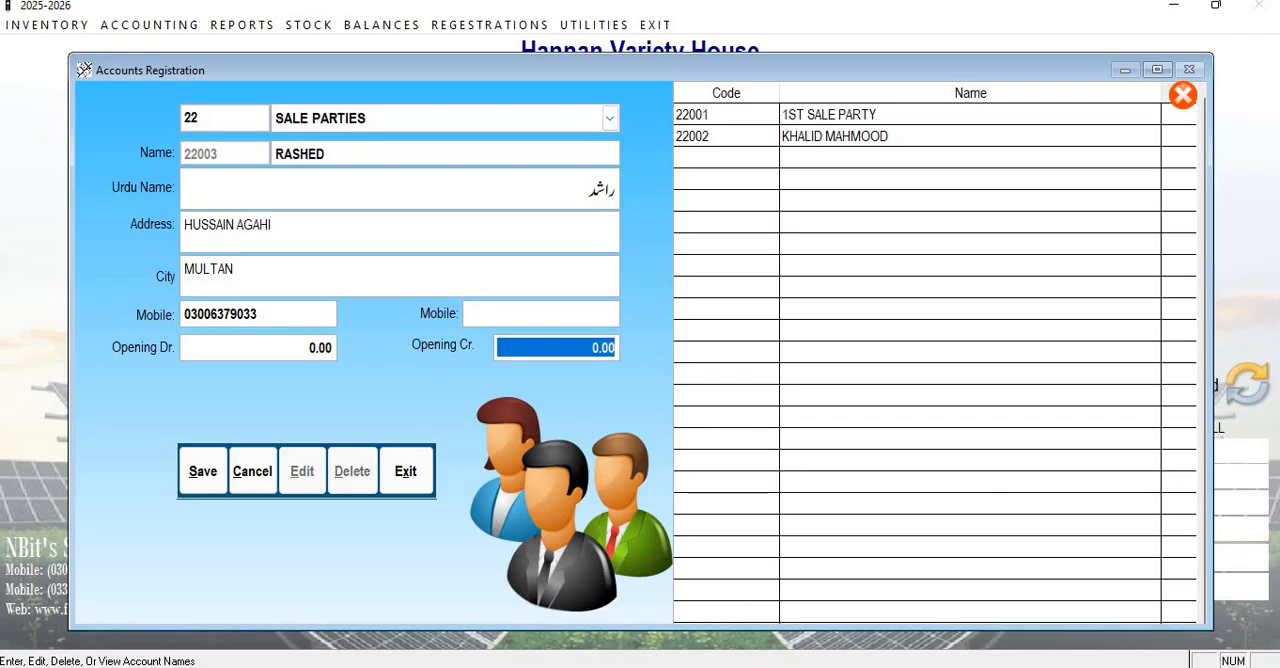
{"action": "key", "text": "Return"}
{"action": "key", "text": "Return"}
Load the newly saved sale party from the accounts list to check its details, and exit the accounts registration form.
{"action": "key", "text": "Return"}
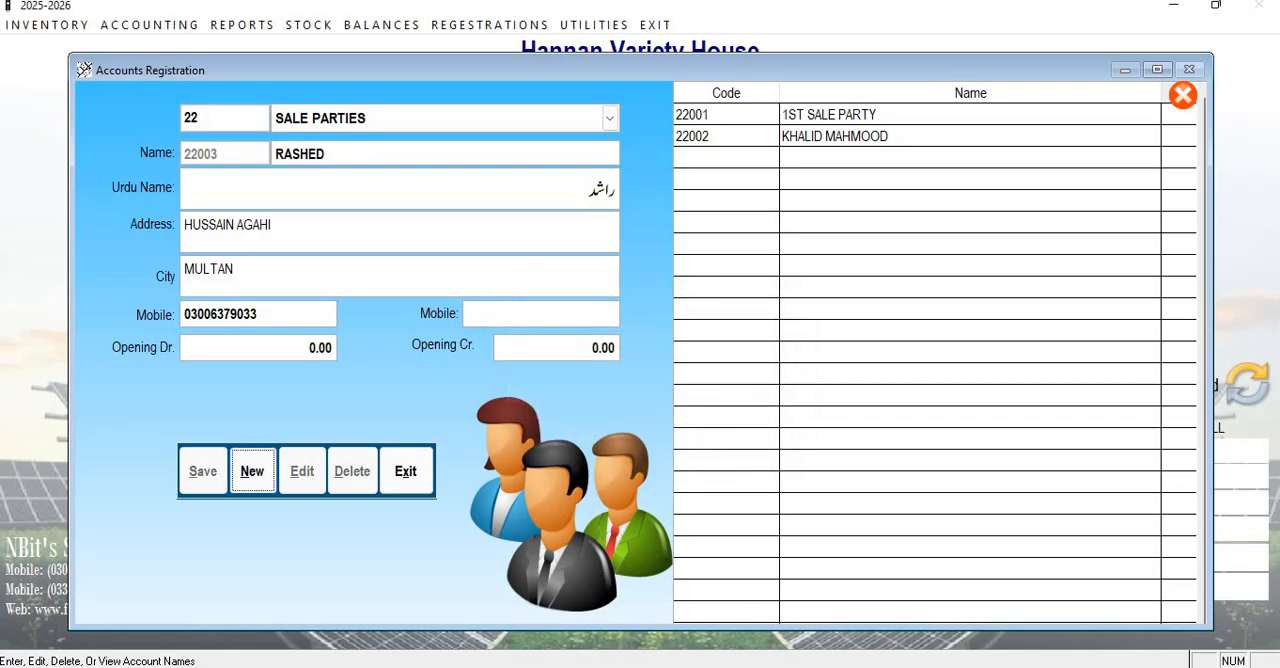
{"action": "key", "text": "Return"}
{"action": "key", "text": "Return"}
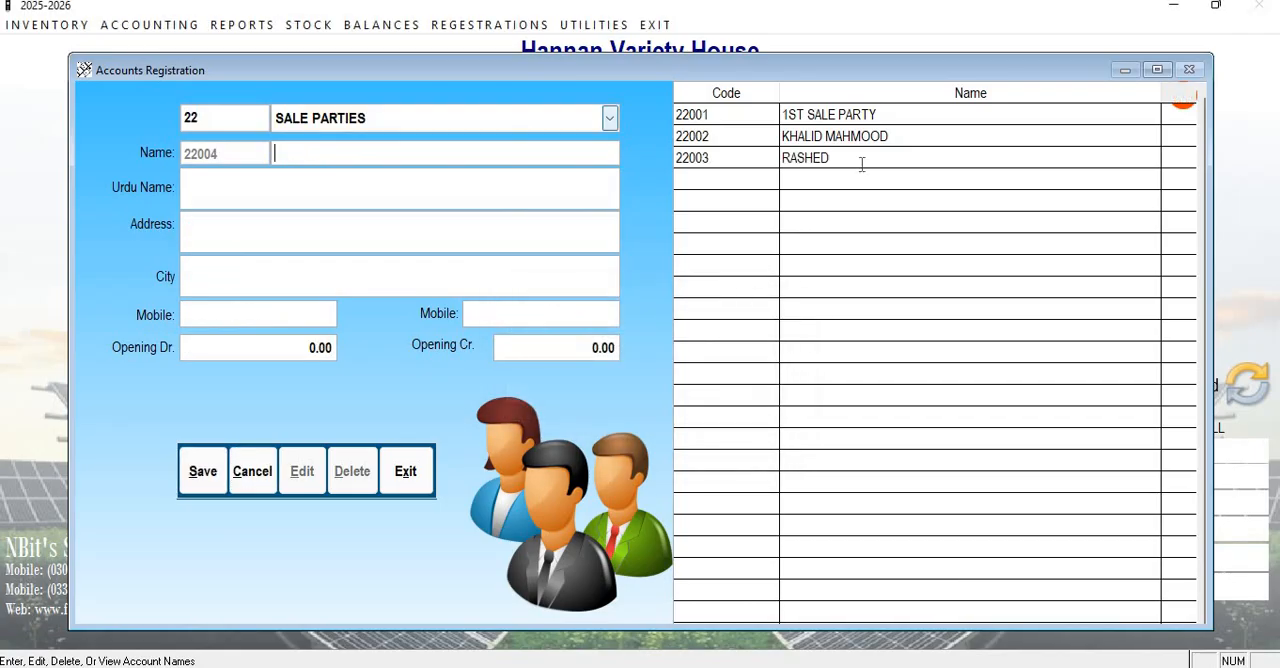
{"action": "left_click", "coordinate": [812, 152]}
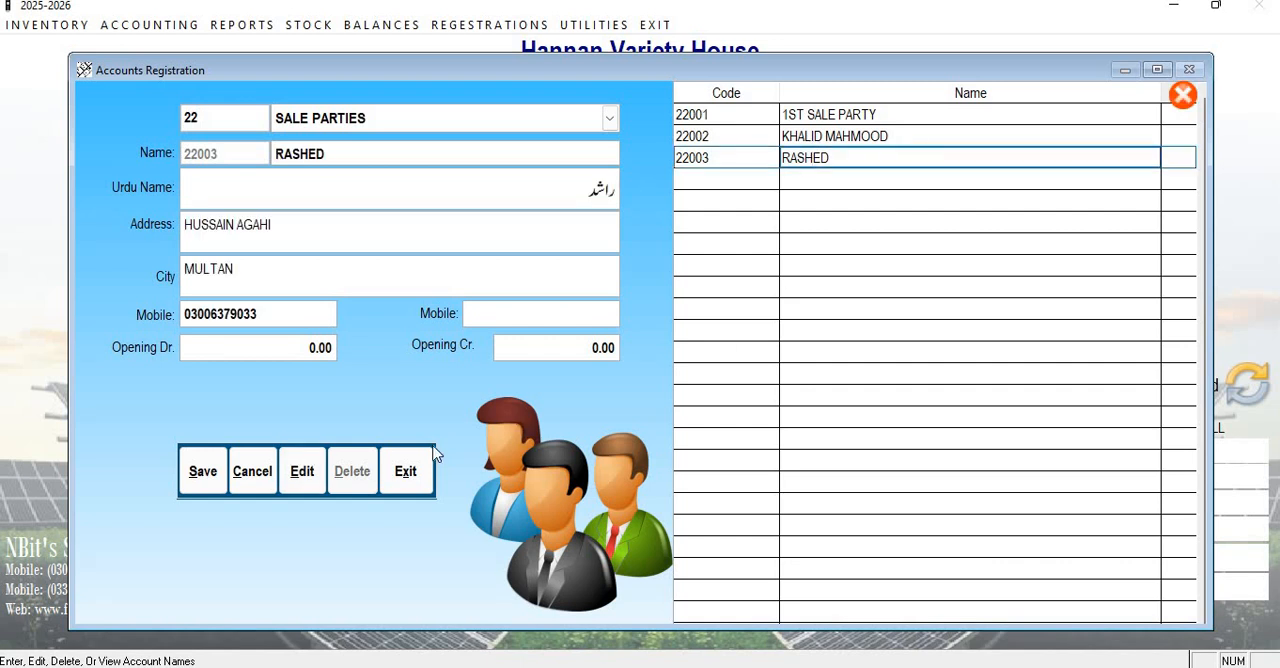
{"action": "left_click", "coordinate": [405, 470]}
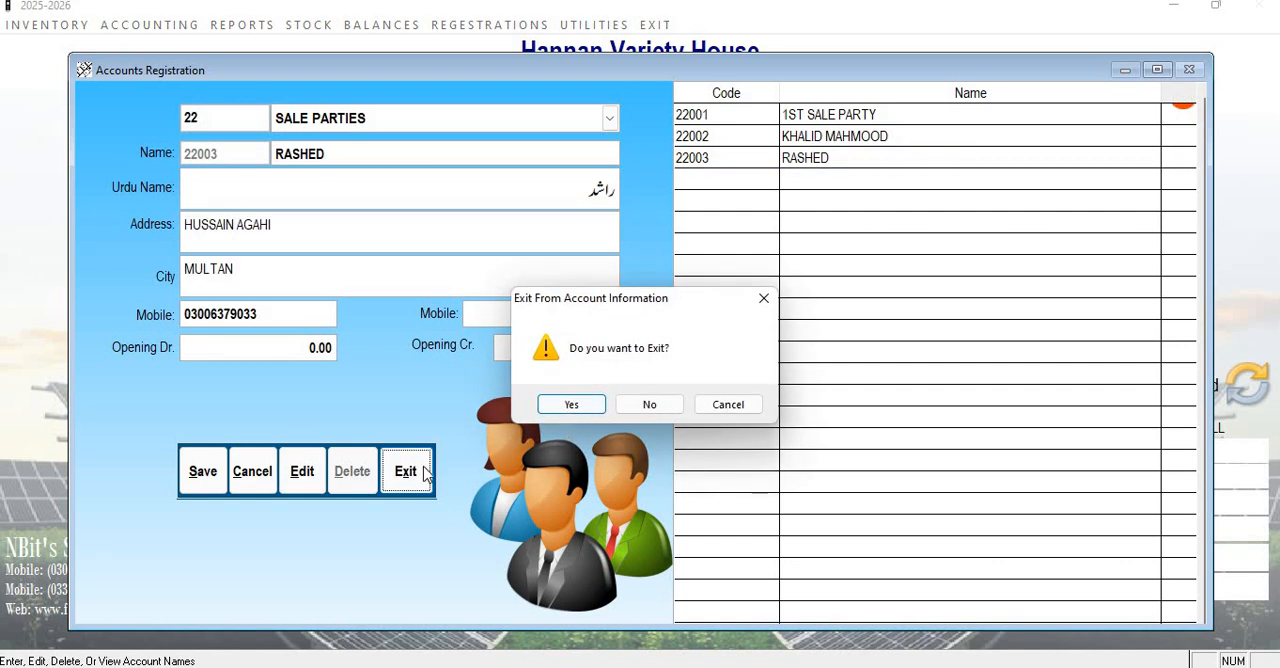
{"action": "left_click", "coordinate": [568, 405]}
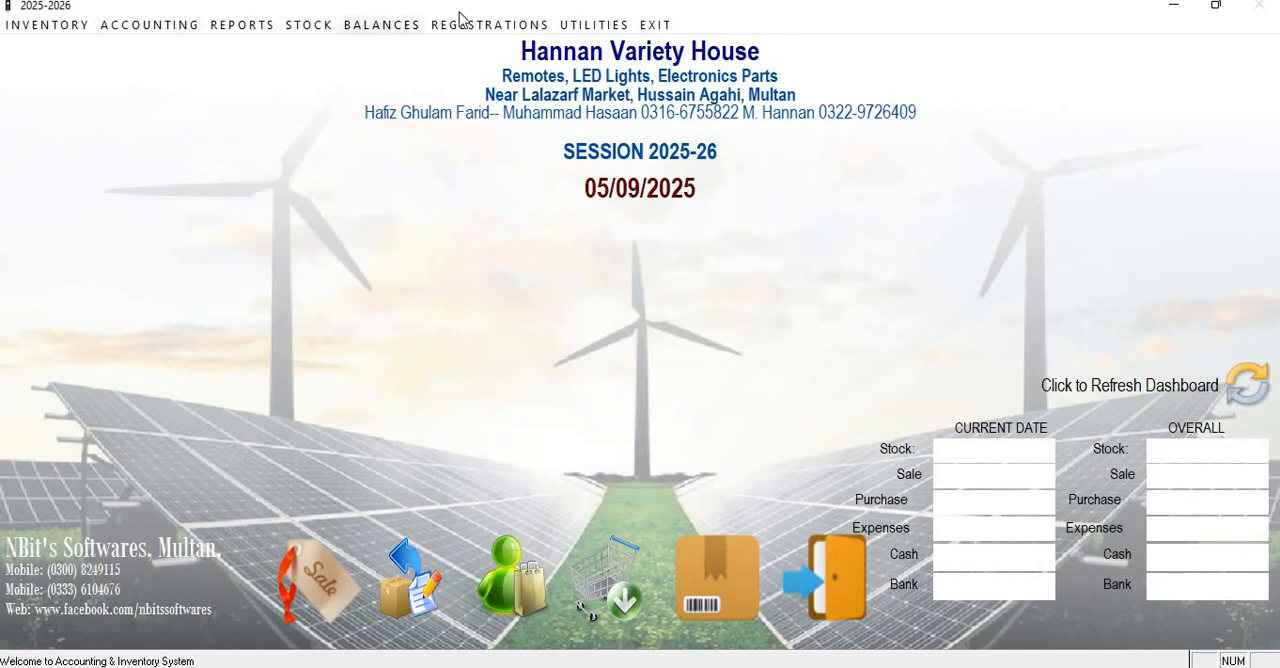
Reopen the party registration form and start a new account under PURCHASE PARTIES.
{"action": "left_click", "coordinate": [489, 26]}
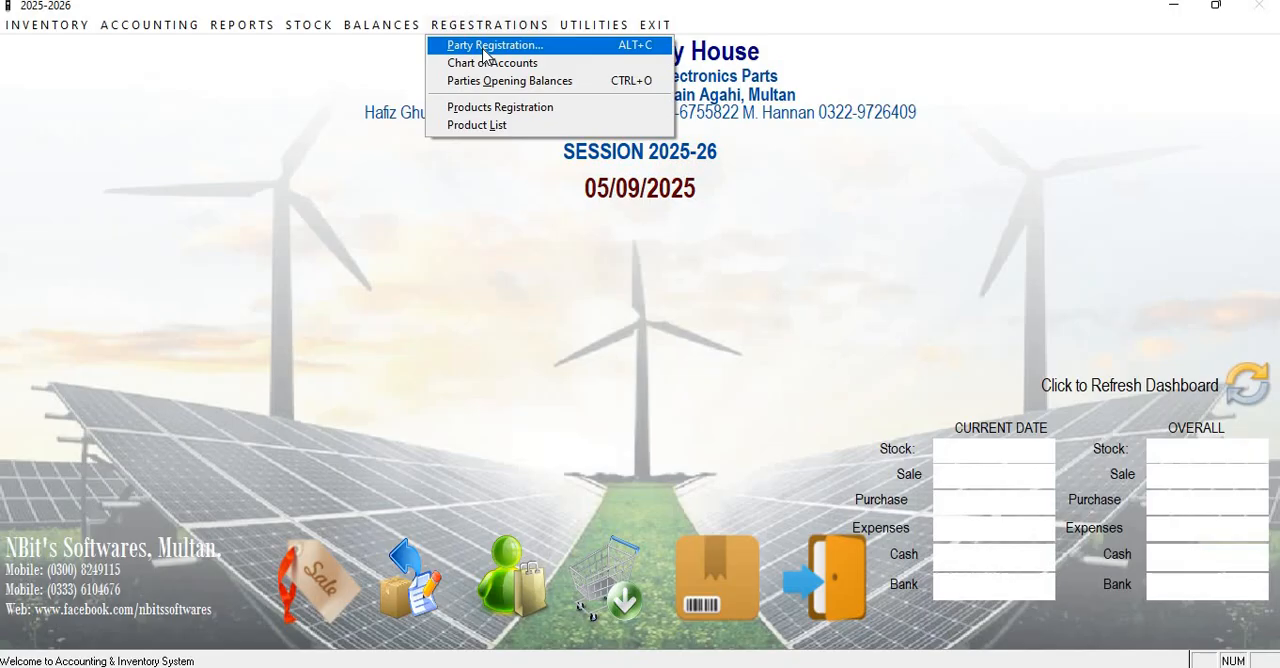
{"action": "left_click", "coordinate": [485, 46]}
{"action": "left_click", "coordinate": [466, 120]}
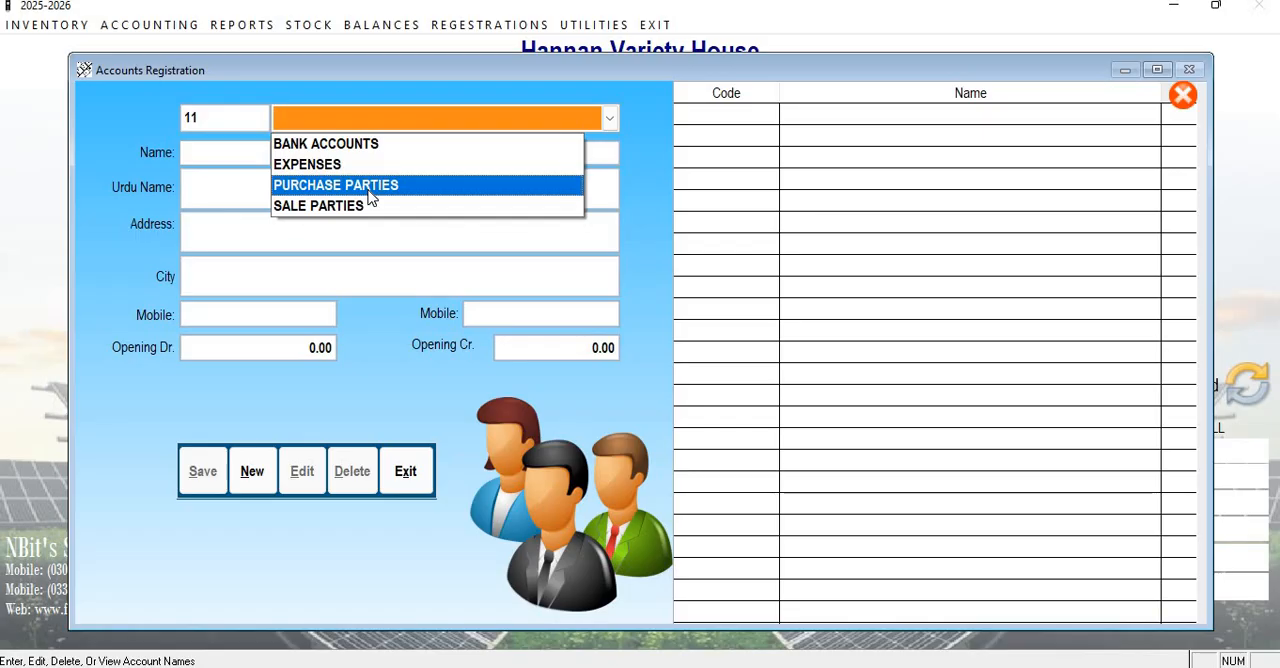
{"action": "left_click", "coordinate": [480, 186]}
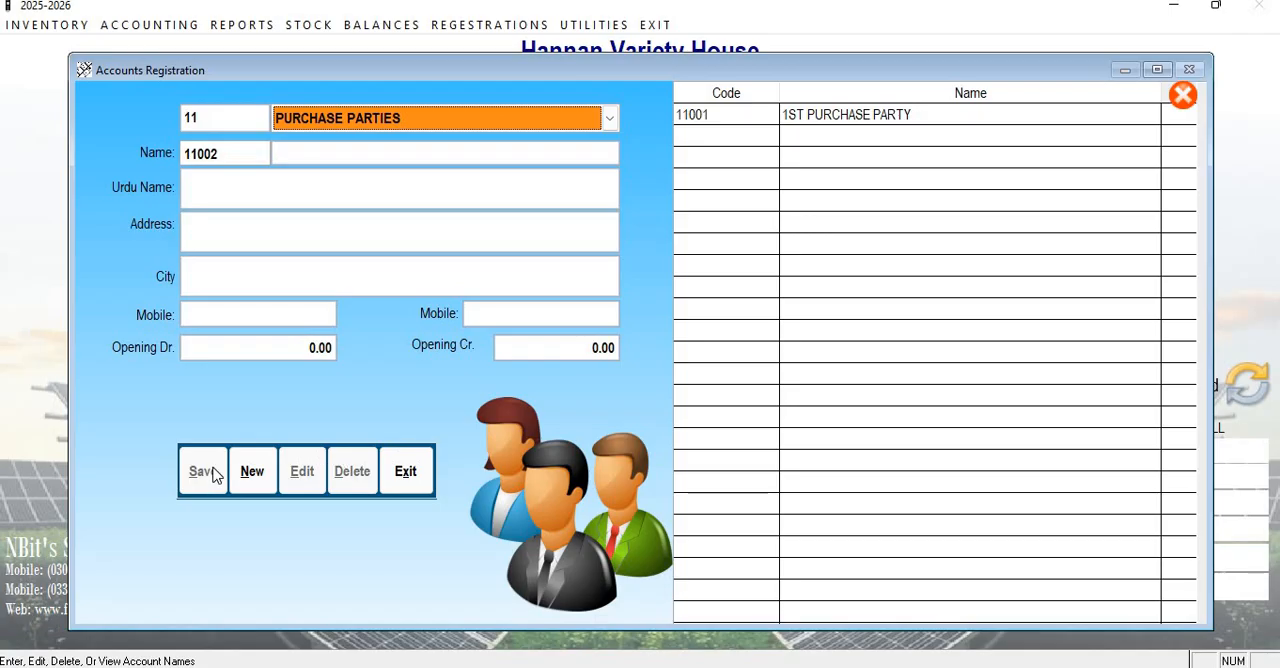
{"action": "left_click", "coordinate": [250, 471]}
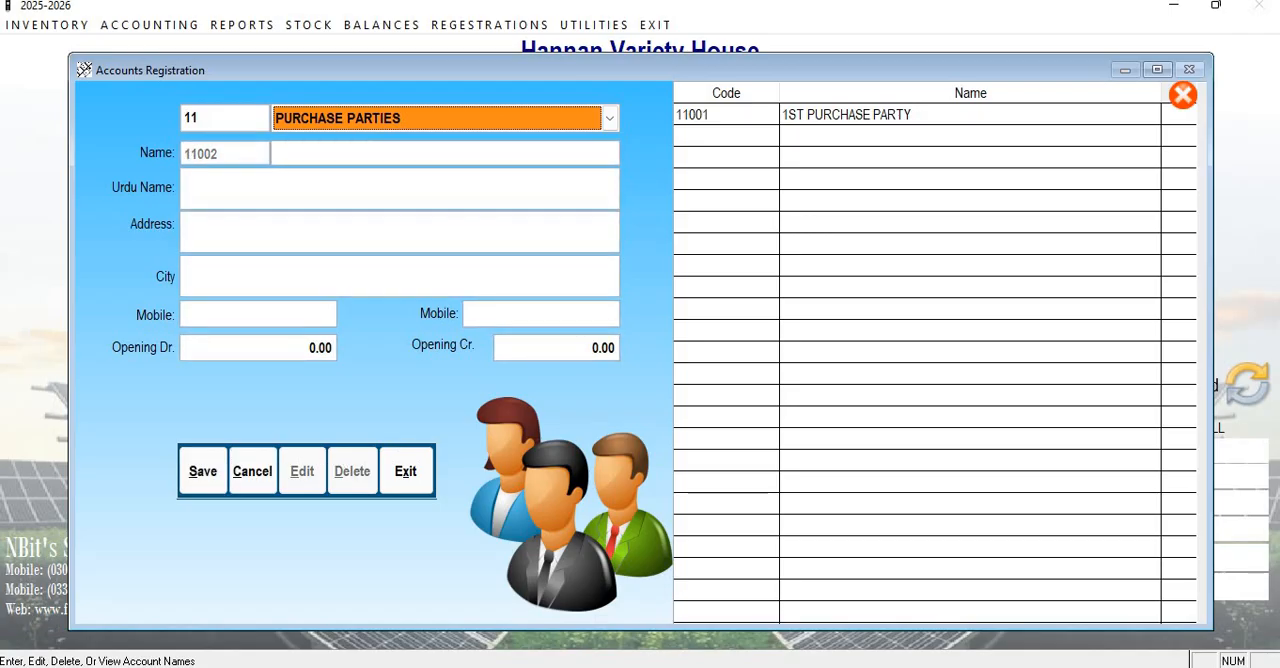
Name the new purchase party FINE REMOTE HOUSE.
{"action": "left_click", "coordinate": [276, 153]}
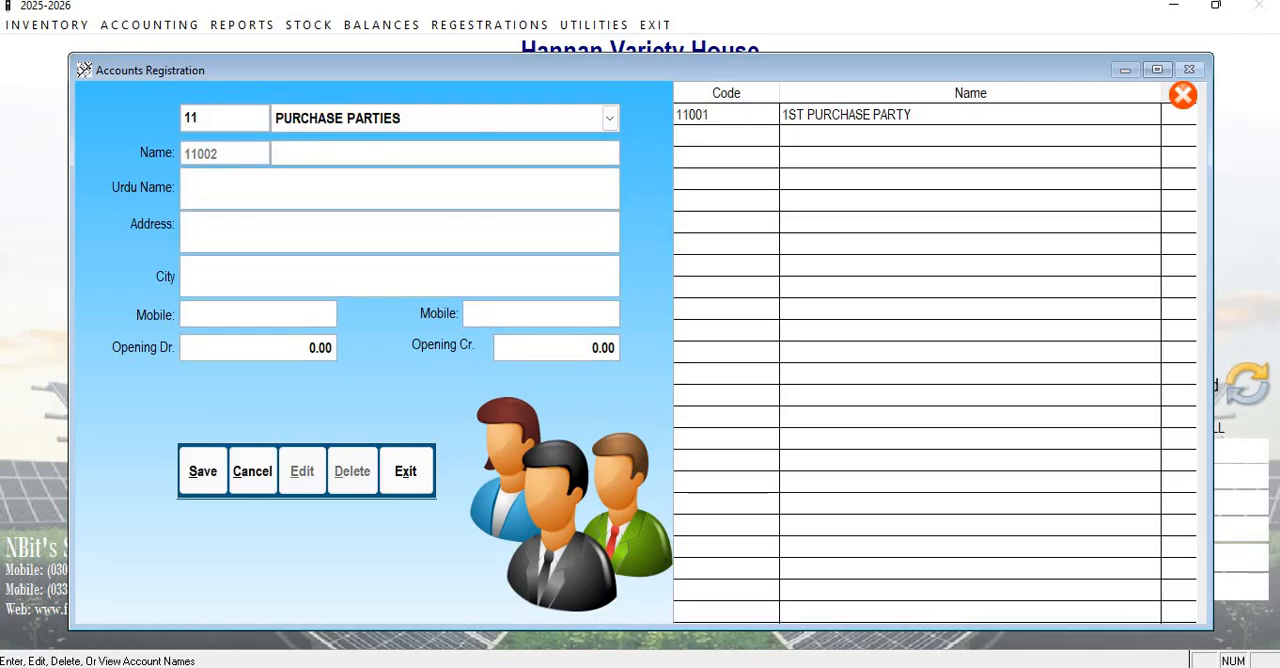
{"action": "type", "text": "REMOTE"}
{"action": "type", "text": "FINE"}
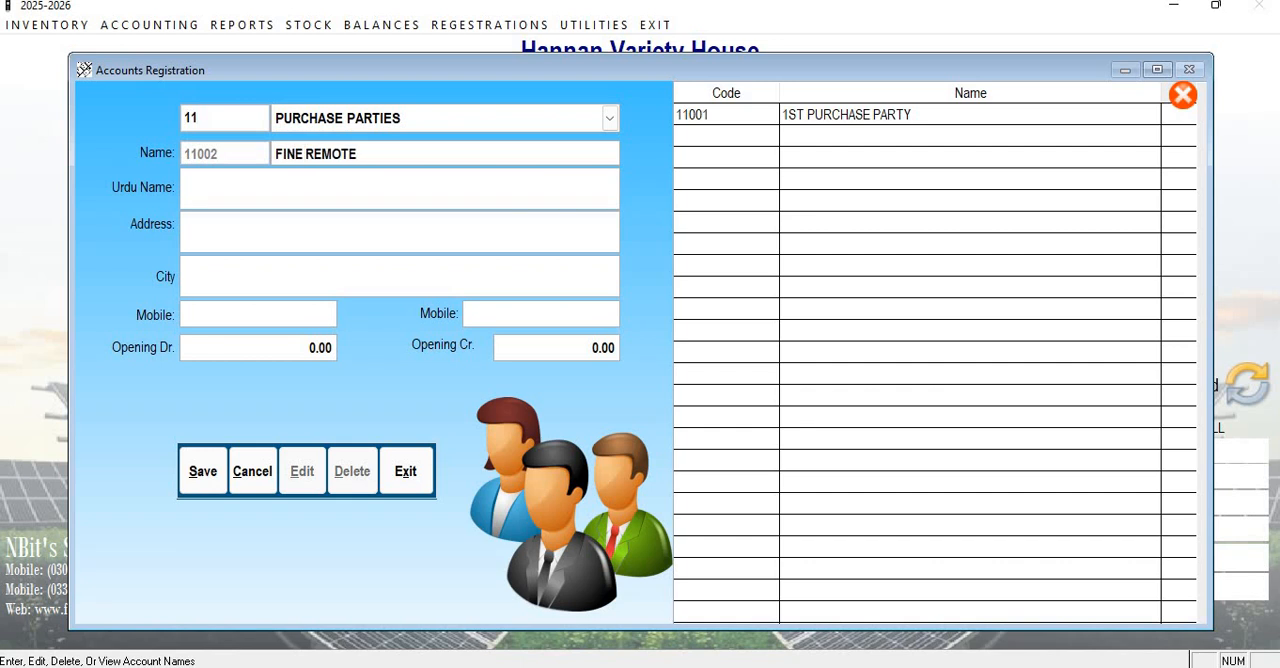
{"action": "key", "text": "End"}
{"action": "type", "text": "HOUSE"}
{"action": "key", "text": "Return"}
Enter فائن ریموٹ ہاؤس as the purchase party's Urdu name.
{"action": "type", "text": "فائ"}
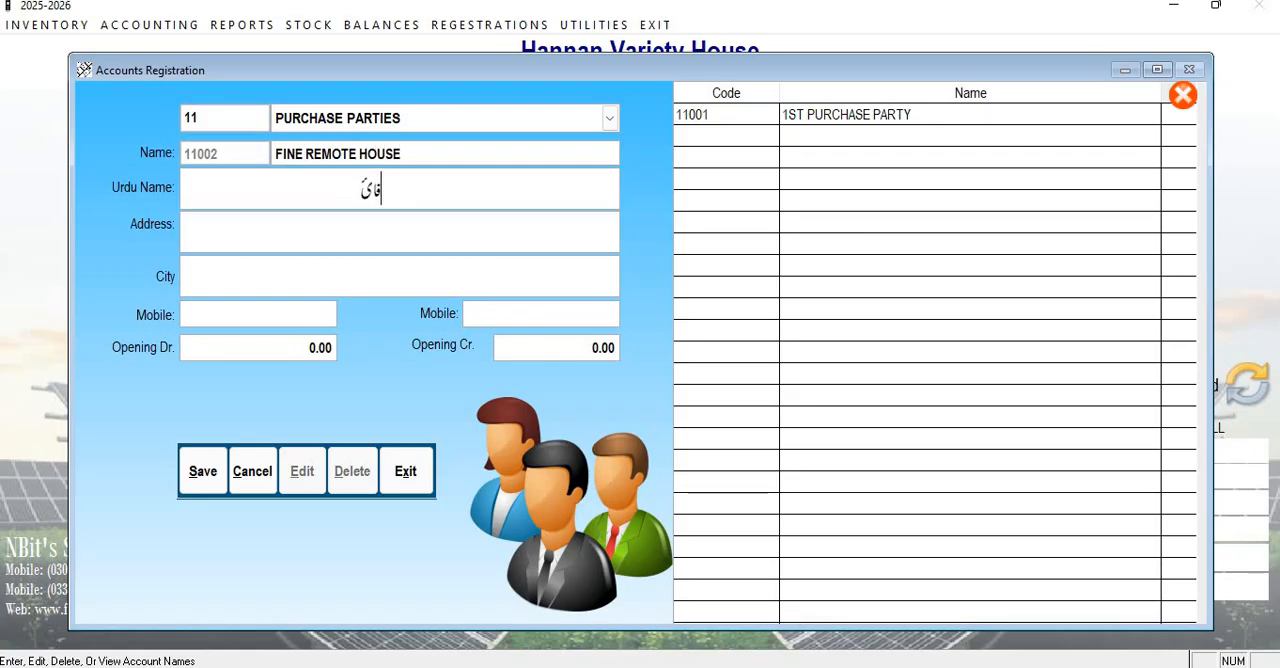
{"action": "type", "text": "ن ریم"}
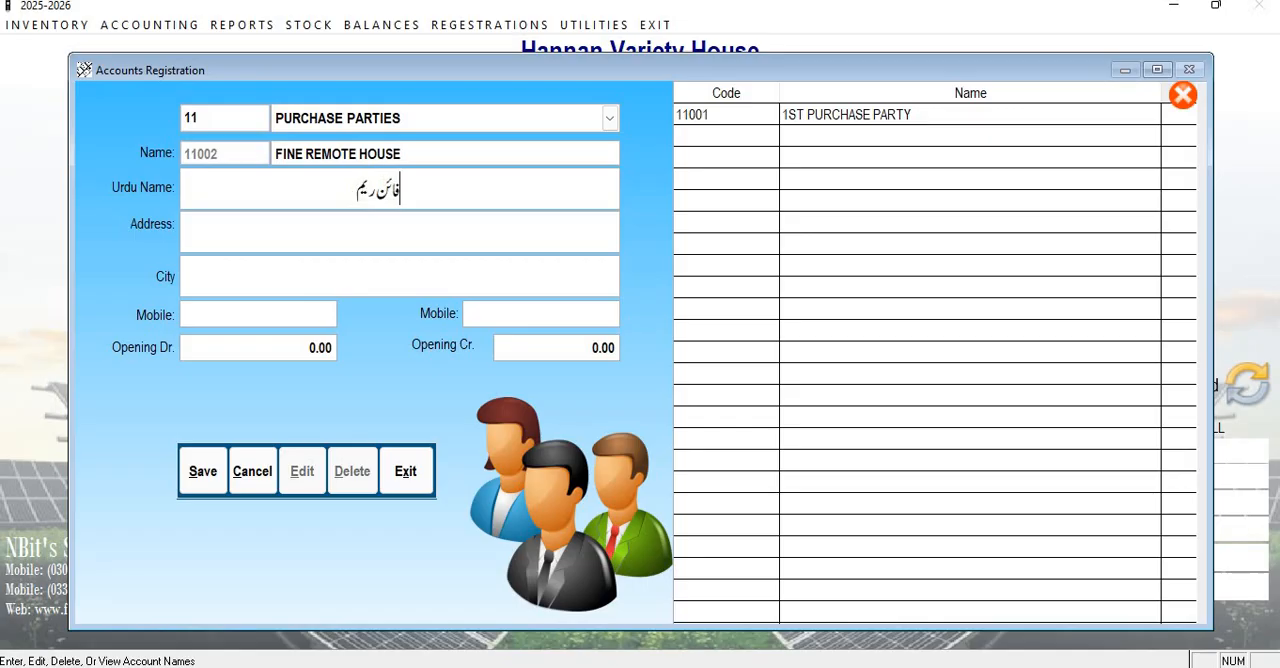
{"action": "type", "text": "وٹ ہیا"}
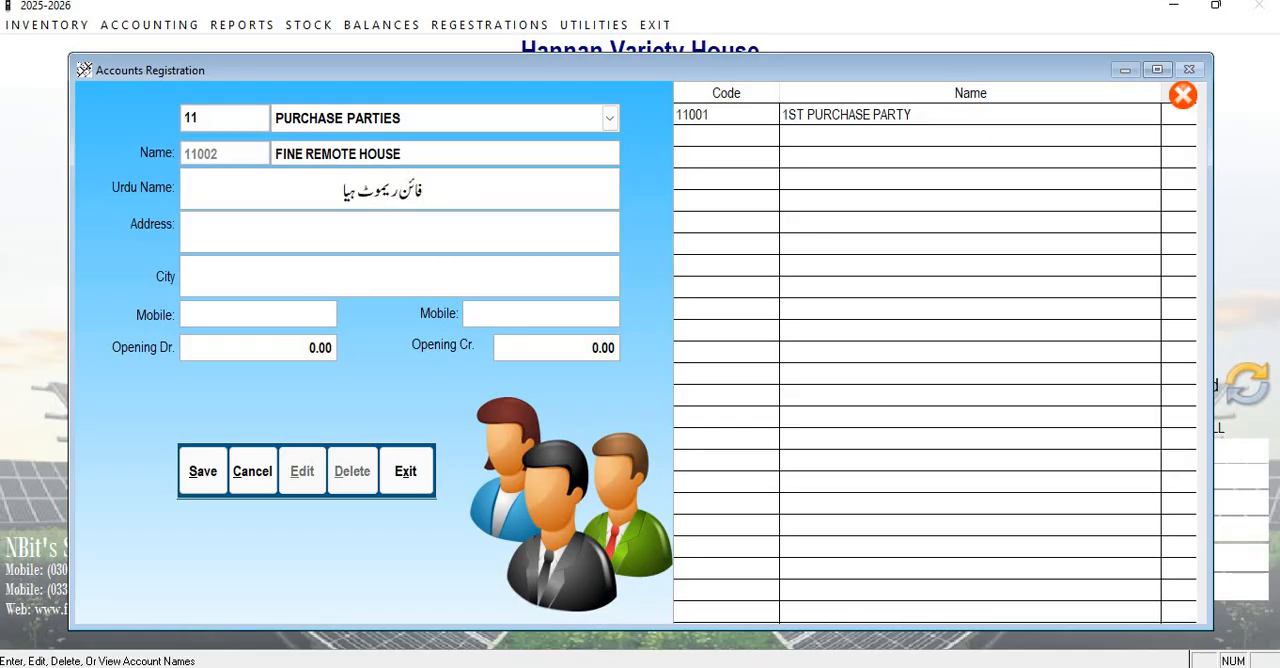
{"action": "key", "text": "BackSpace"}
{"action": "key", "text": "BackSpace"}
{"action": "type", "text": "ا"}
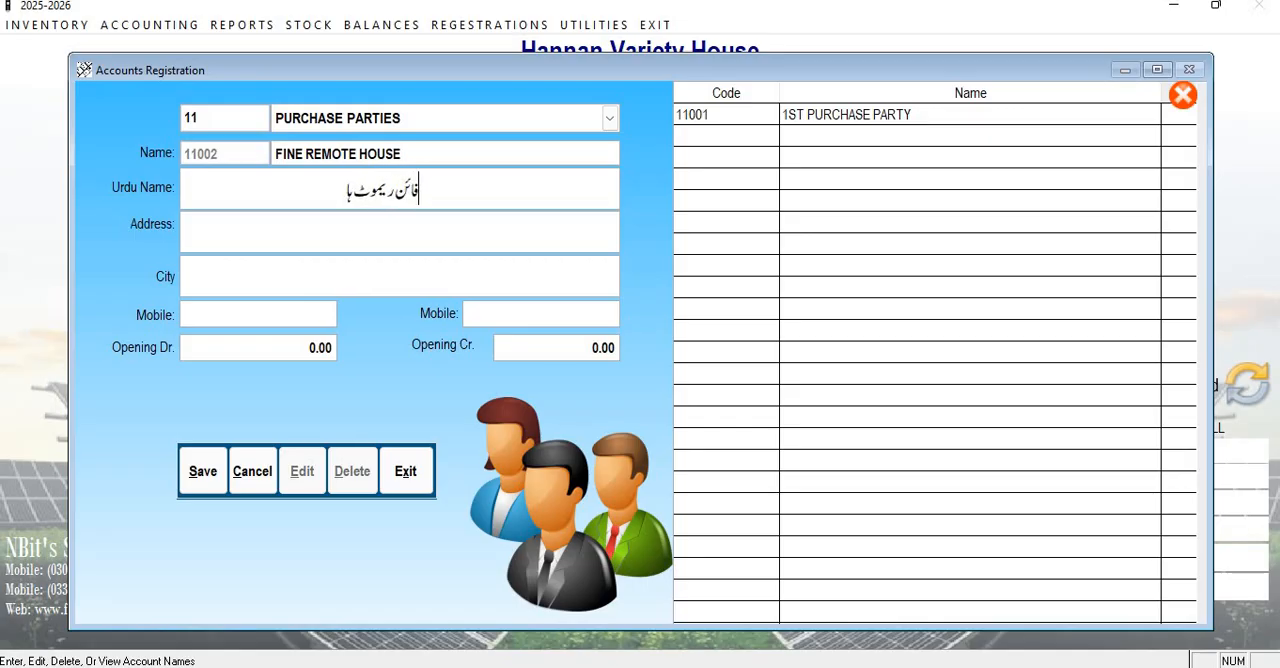
{"action": "type", "text": "ؤس"}
{"action": "key", "text": "Return"}
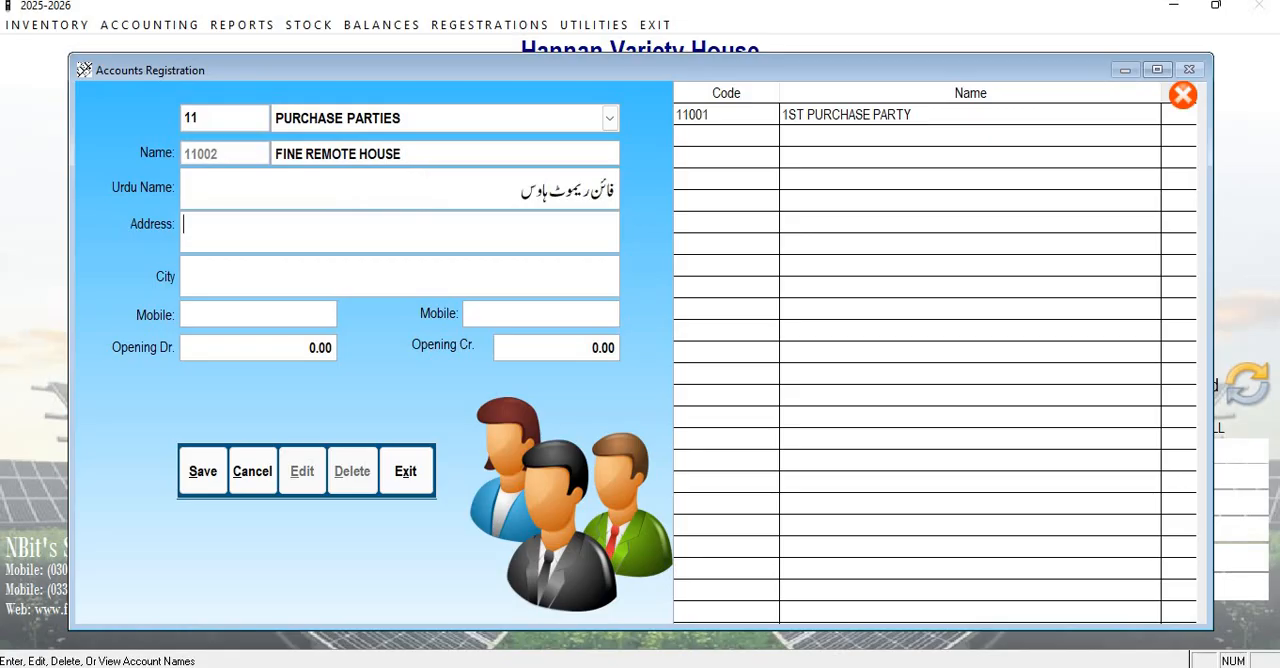
Enter LAHORE as both the purchase party's address and city, and fill in its mobile number.
{"action": "type", "text": "LAHORE"}
{"action": "key", "text": "Return"}
{"action": "type", "text": "LAHORE"}
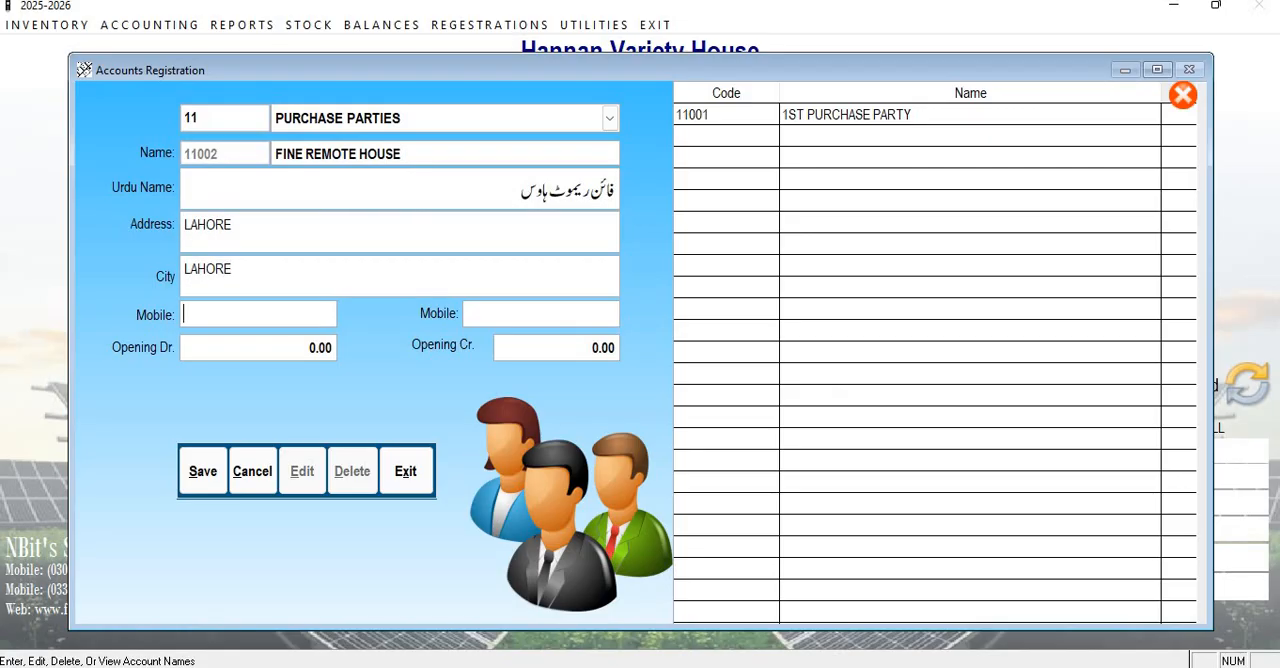
{"action": "key", "text": "Return"}
{"action": "key", "text": "Return"}
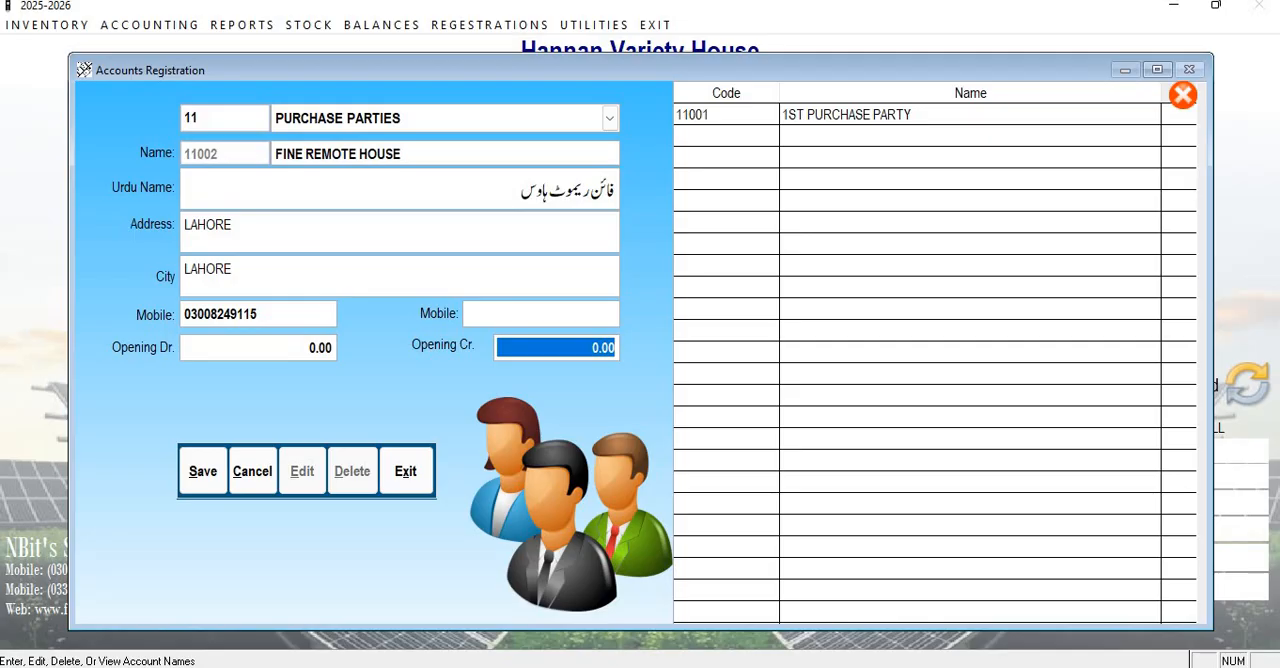
Set the purchase party's opening credit to 50,000 and save the new account.
{"action": "type", "text": "50000"}
{"action": "key", "text": "Return"}
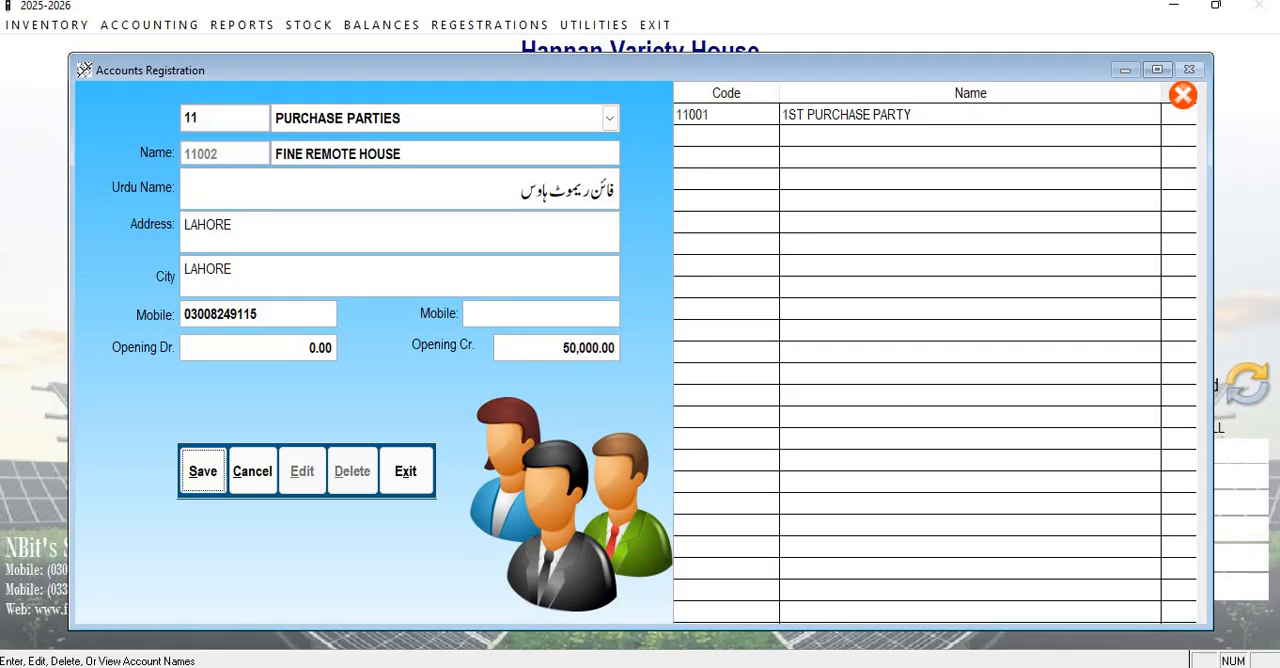
{"action": "key", "text": "Return"}
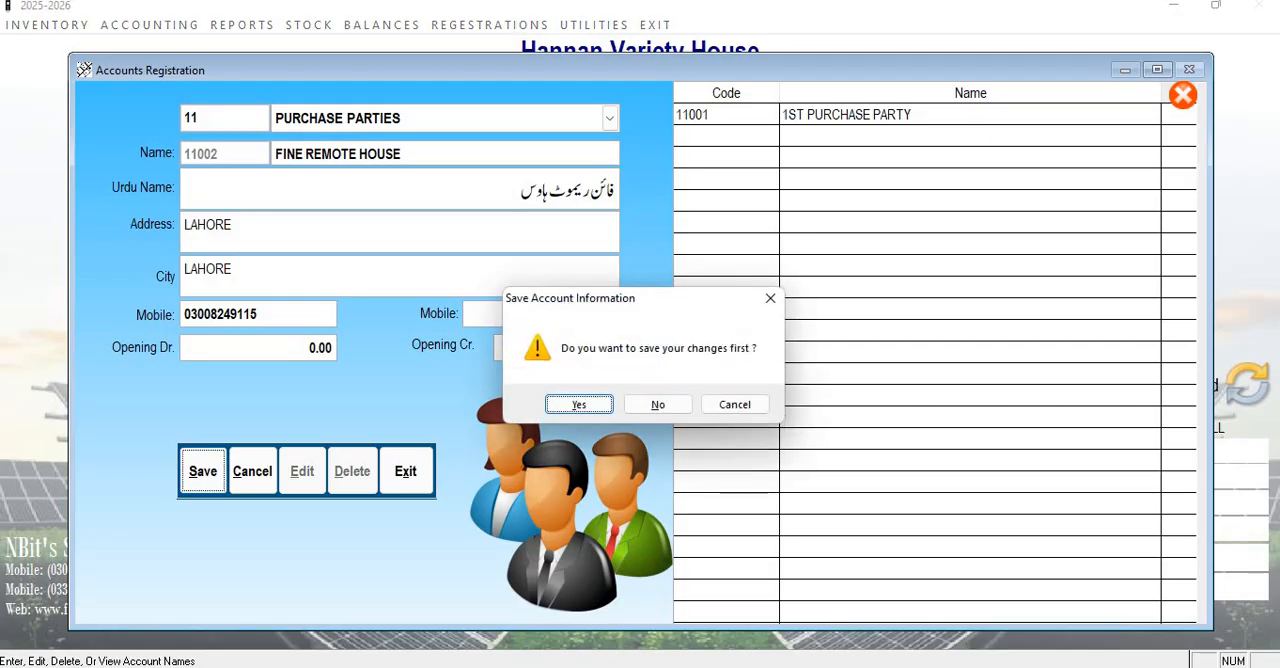
{"action": "key", "text": "Return"}
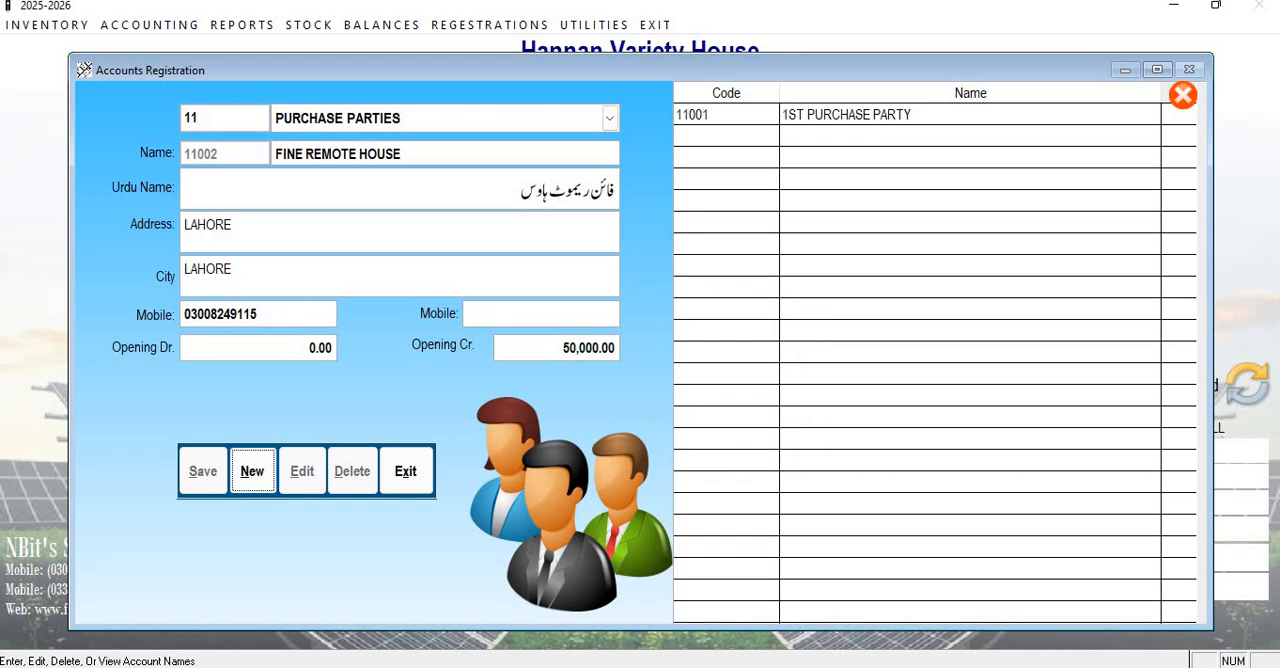
Start another new account and set its account group to BANK ACCOUNTS.
{"action": "key", "text": "Return"}
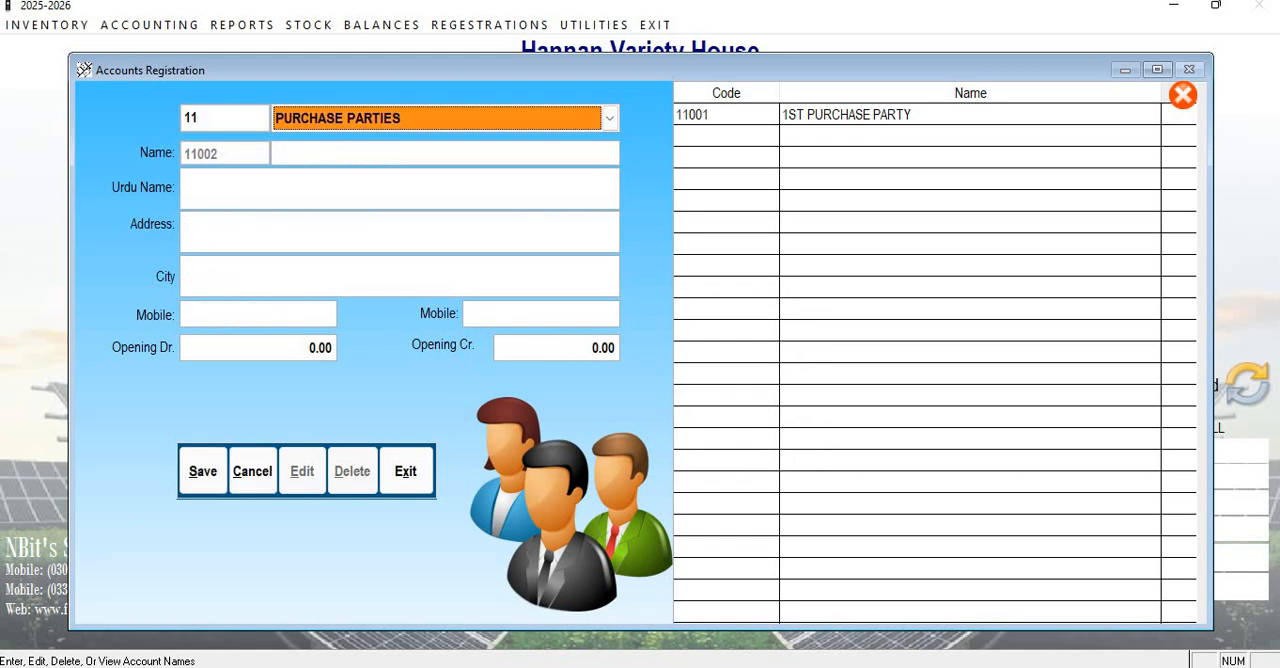
{"action": "key", "text": "Return"}
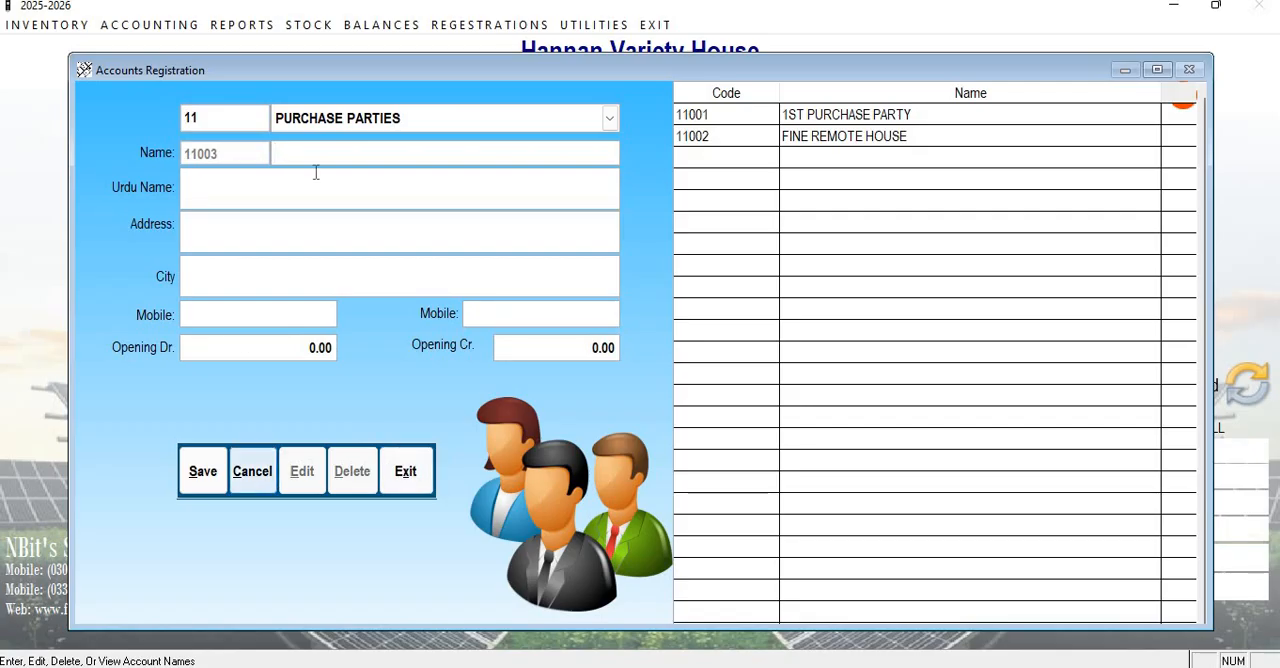
{"action": "left_click", "coordinate": [343, 115]}
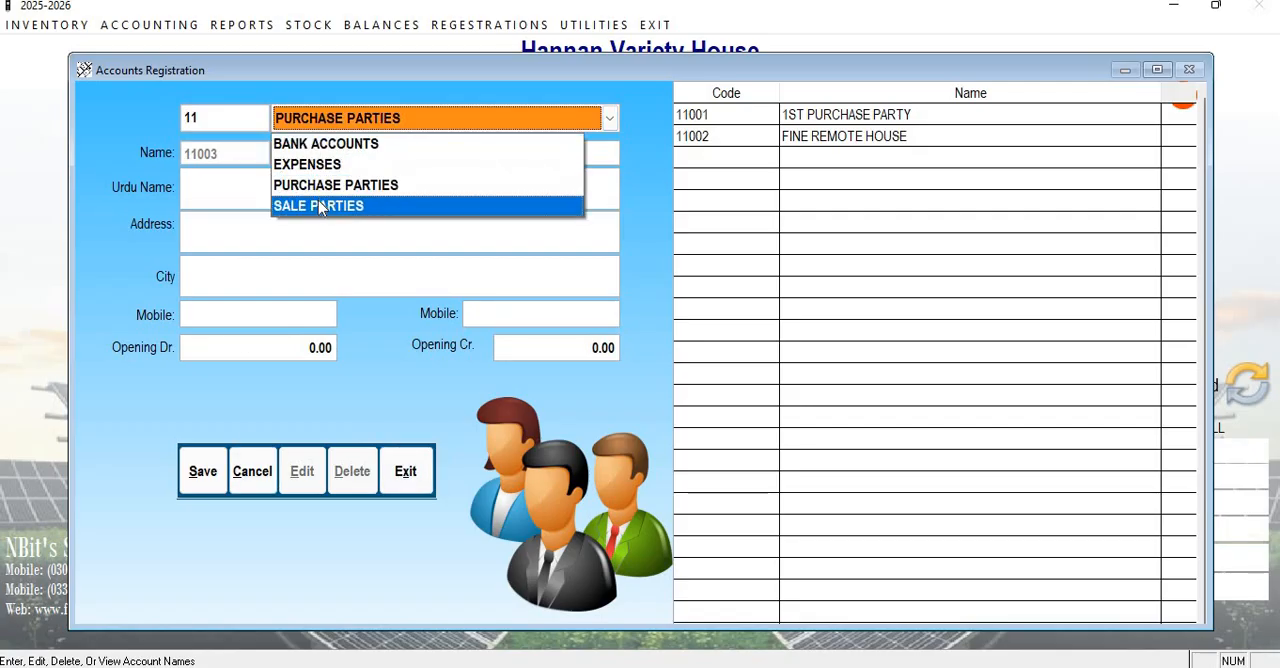
{"action": "left_click", "coordinate": [319, 150]}
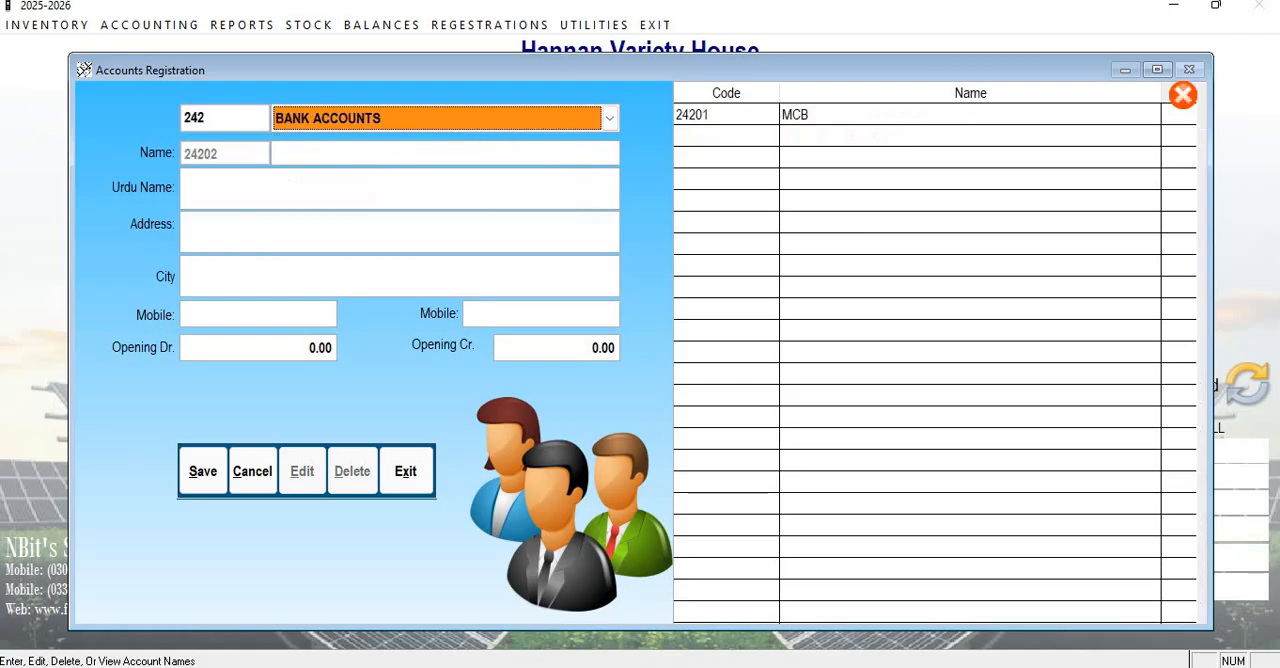
{"action": "key", "text": "Return"}
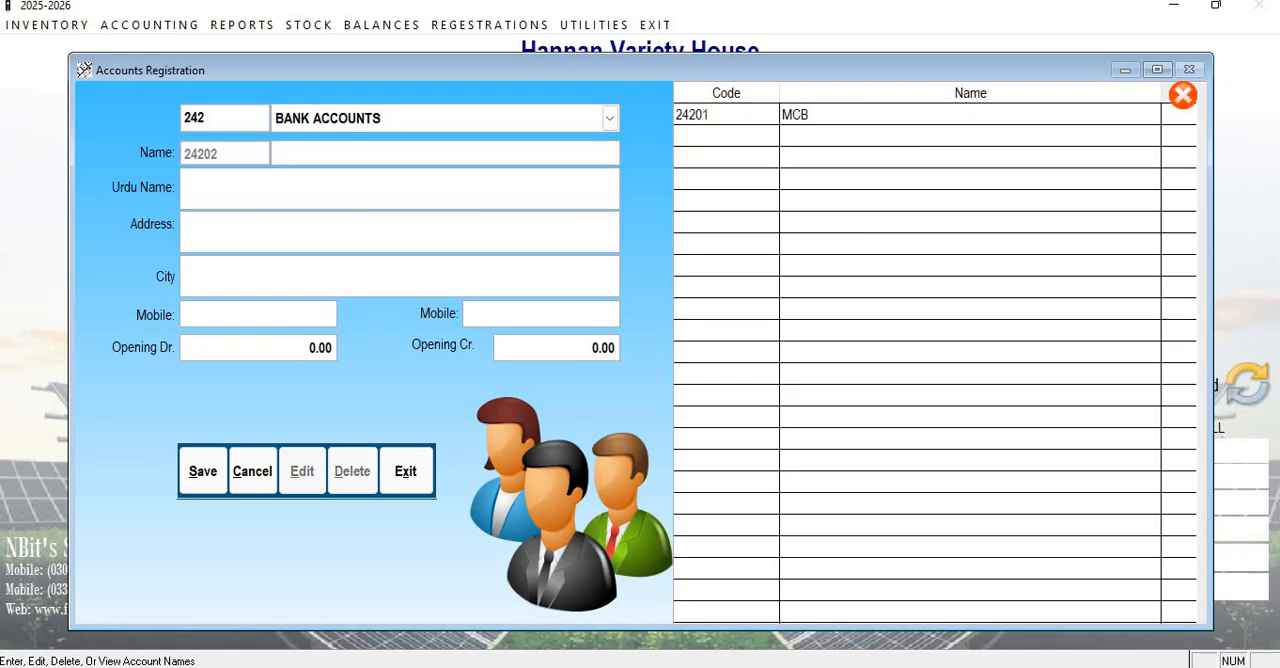
Name the new bank account MEEZAN BANK HUSSAIN AGAHI.
{"action": "type", "text": "MEEZAN BA"}
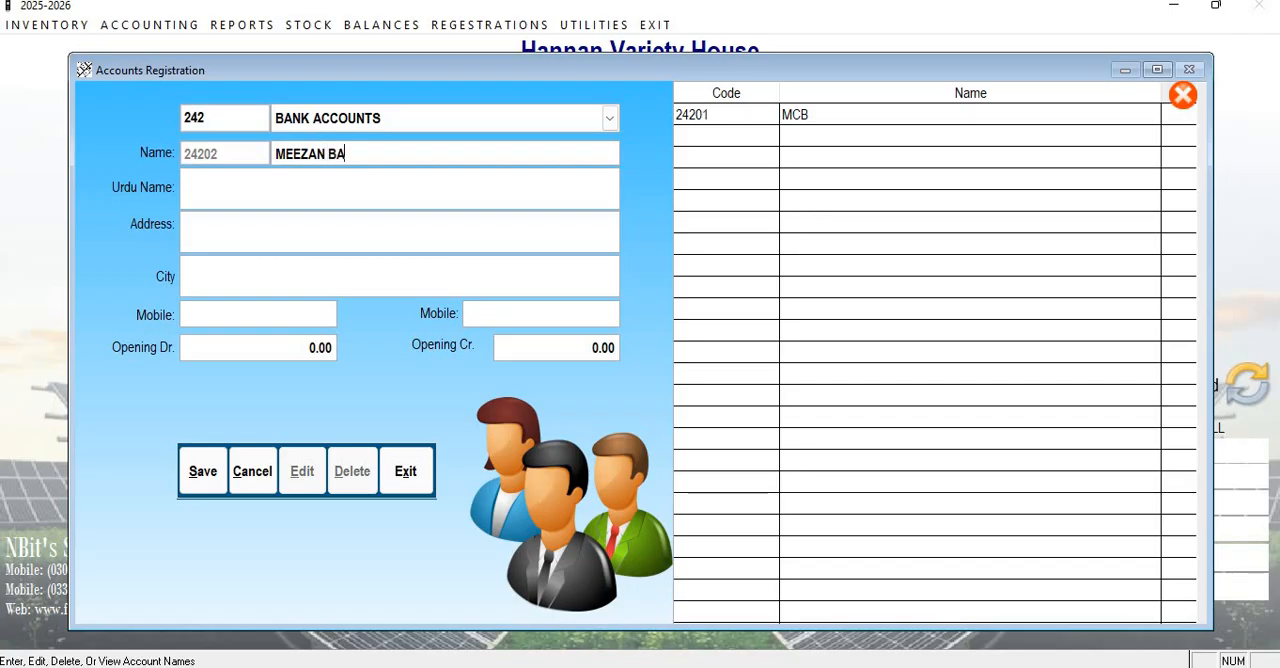
{"action": "type", "text": "NK HUSSAIN AGAHI"}
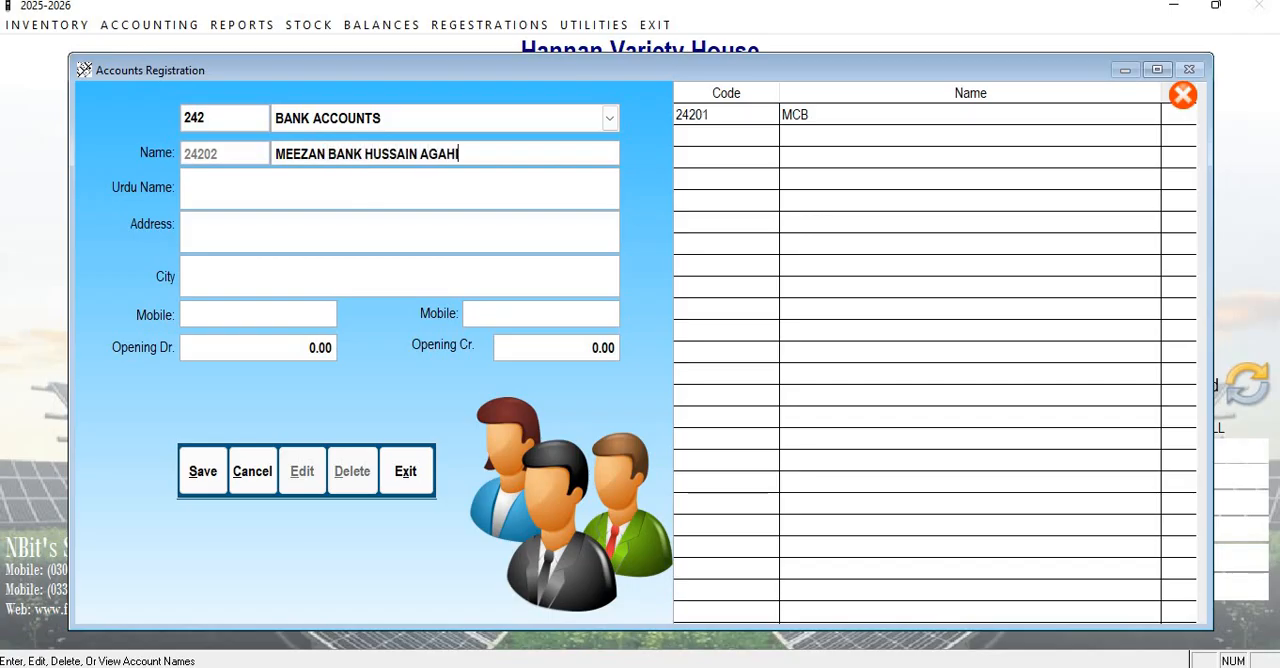
{"action": "key", "text": "Return"}
Enter میزان بنک حسین آگاہی ملتان as the bank account's Urdu name.
{"action": "type", "text": "میزان بنجک"}
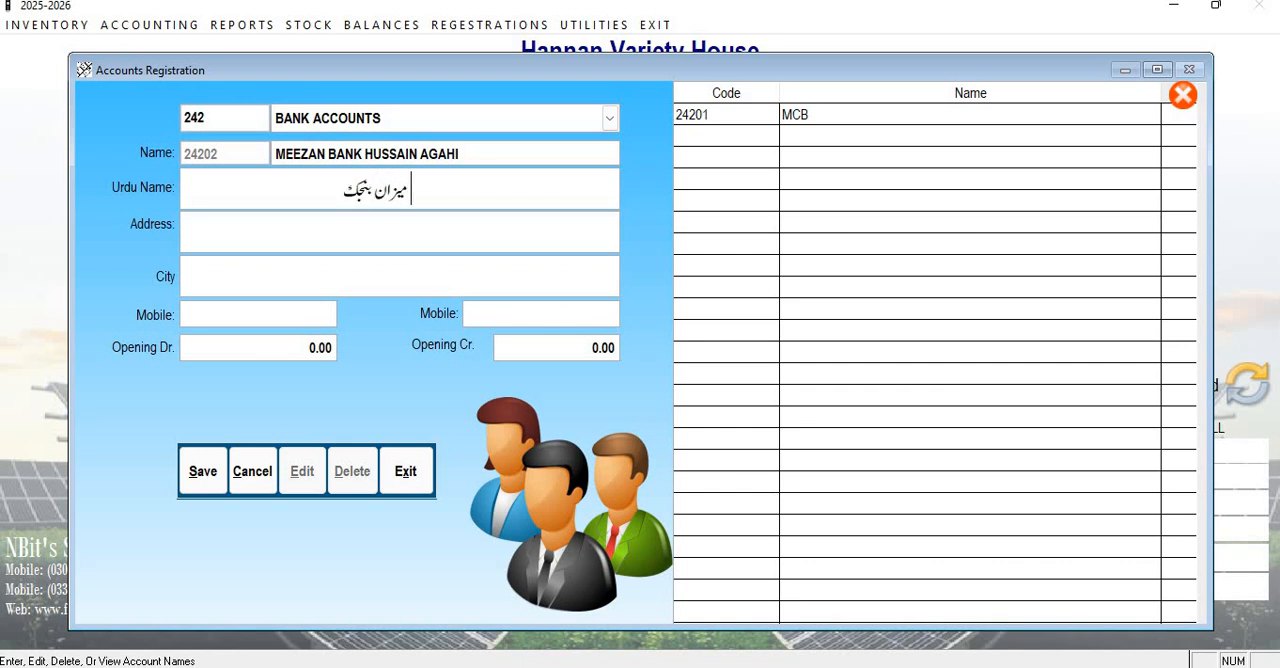
{"action": "key", "text": "BackSpace"}
{"action": "key", "text": "BackSpace"}
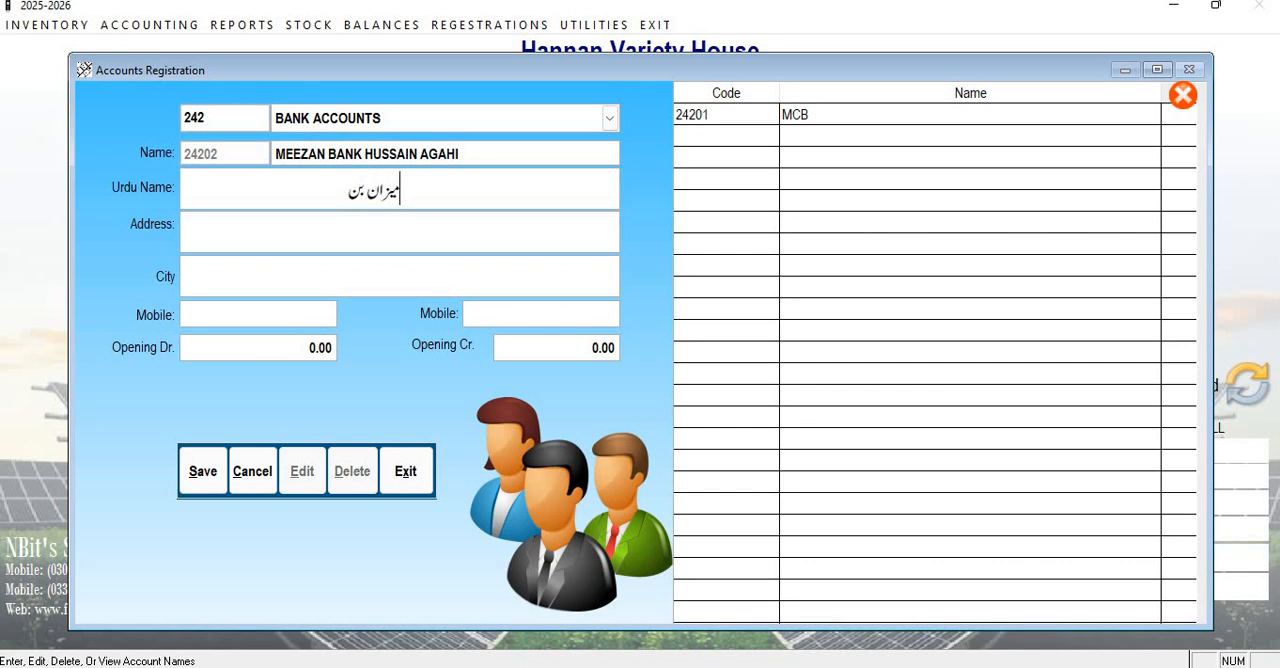
{"action": "type", "text": "ک حس"}
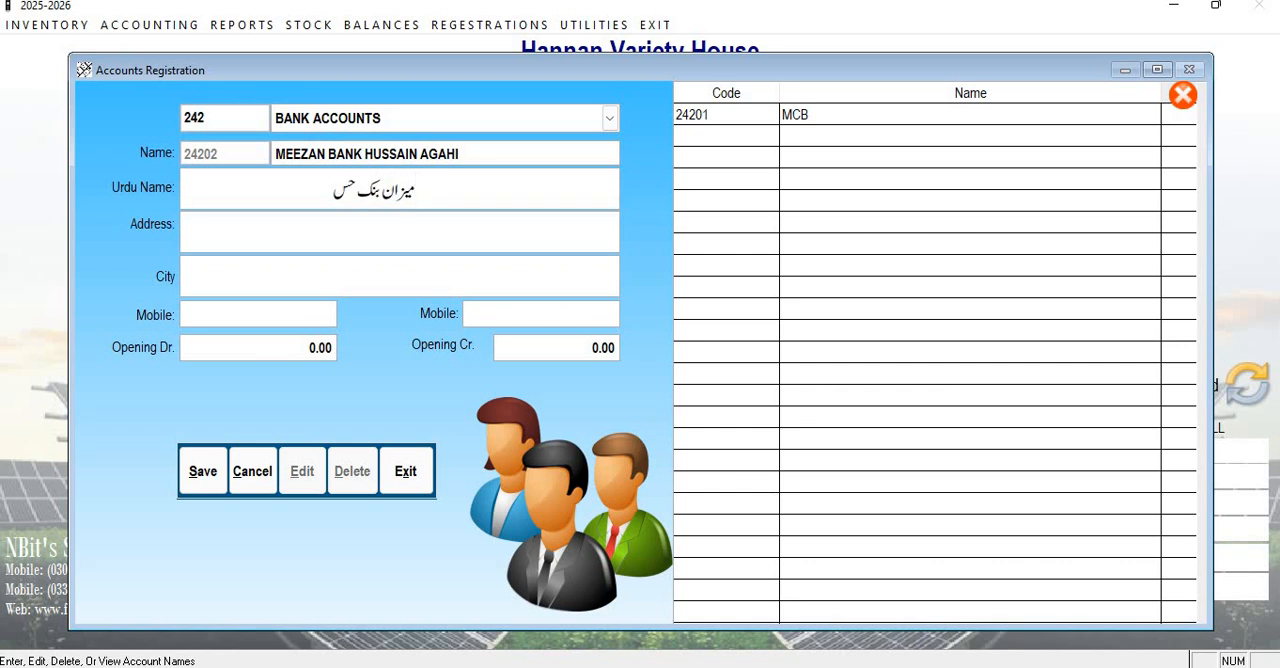
{"action": "type", "text": "ین آگا"}
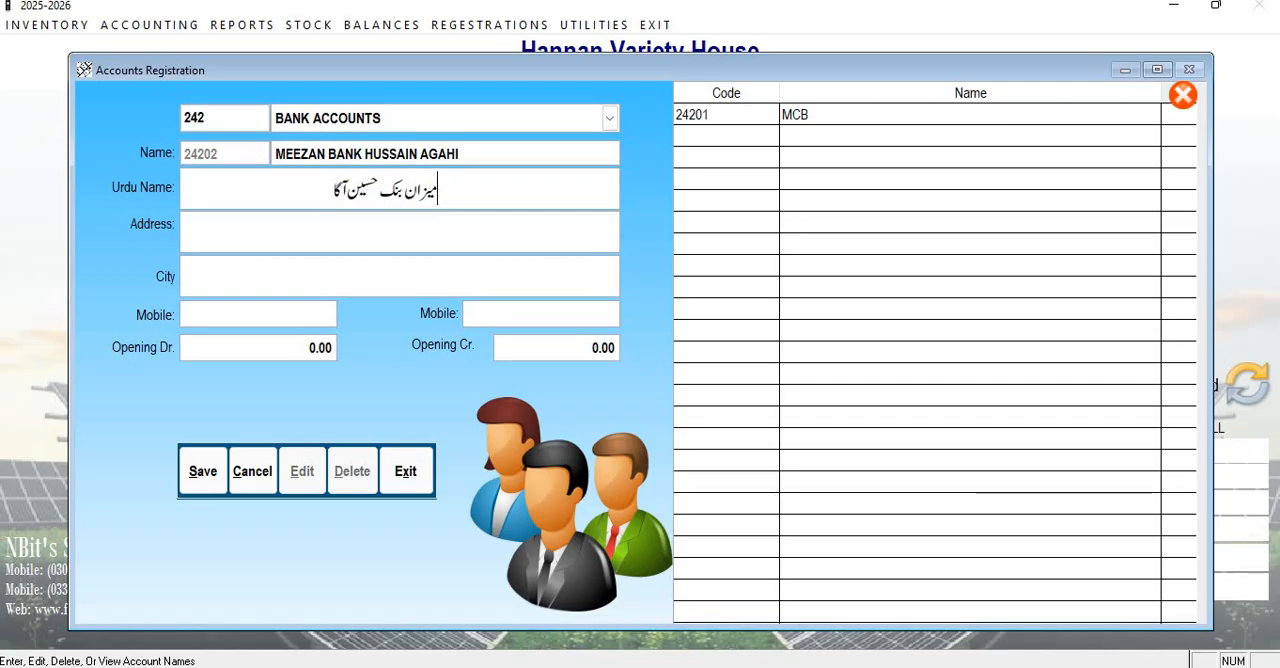
{"action": "type", "text": "ہی ملتان"}
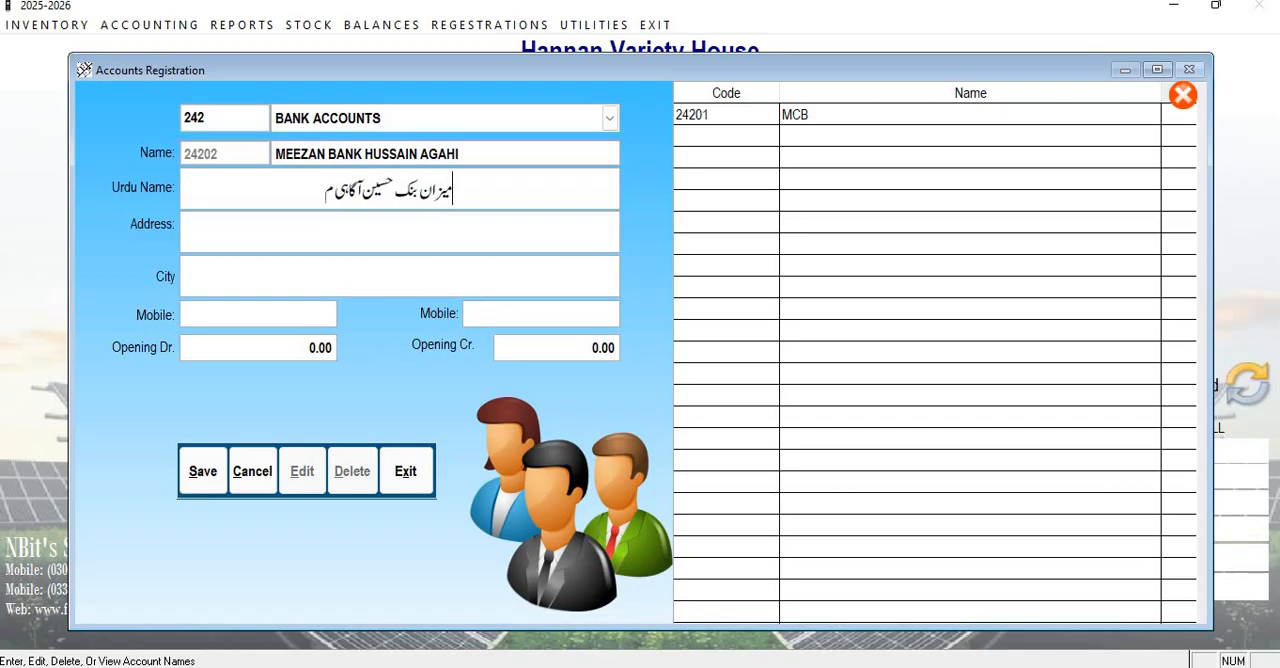
{"action": "key", "text": "Return"}
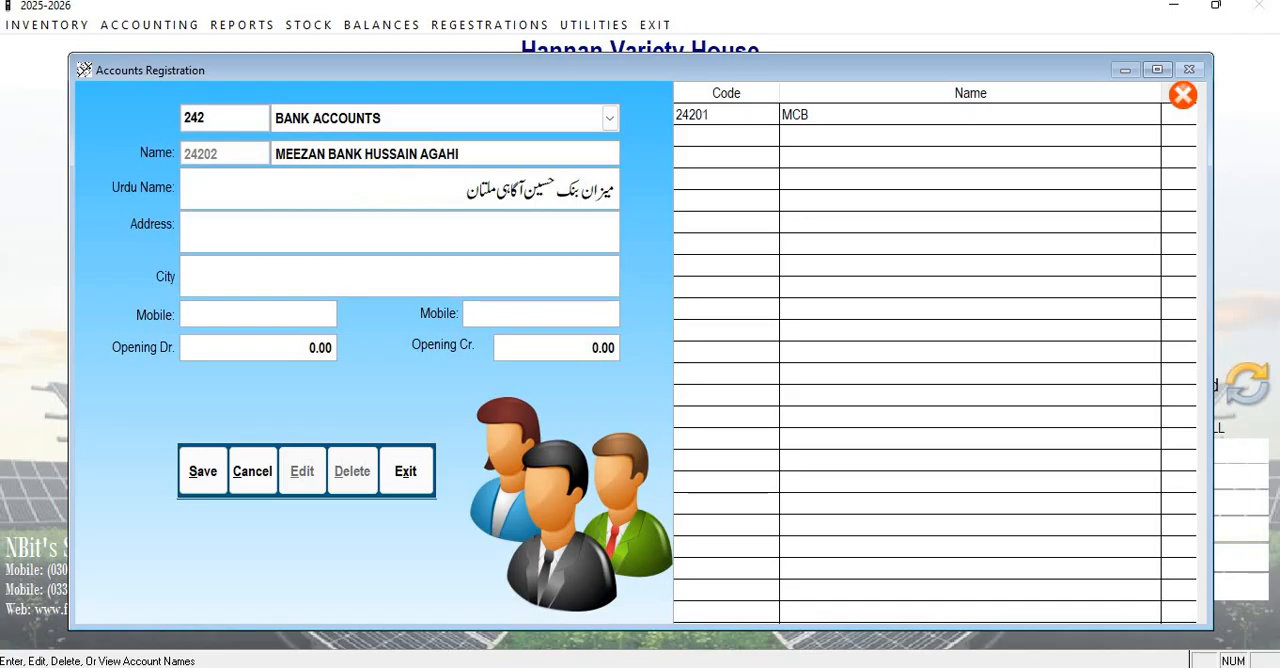
Set the bank account's city to MULTAN, leave the other details empty and save the account.
{"action": "key", "text": "Return"}
{"action": "type", "text": "MULTAN"}
{"action": "key", "text": "Return"}
{"action": "key", "text": "Return"}
{"action": "key", "text": "Return"}
{"action": "key", "text": "Return"}
{"action": "key", "text": "Return"}
{"action": "key", "text": "Return"}
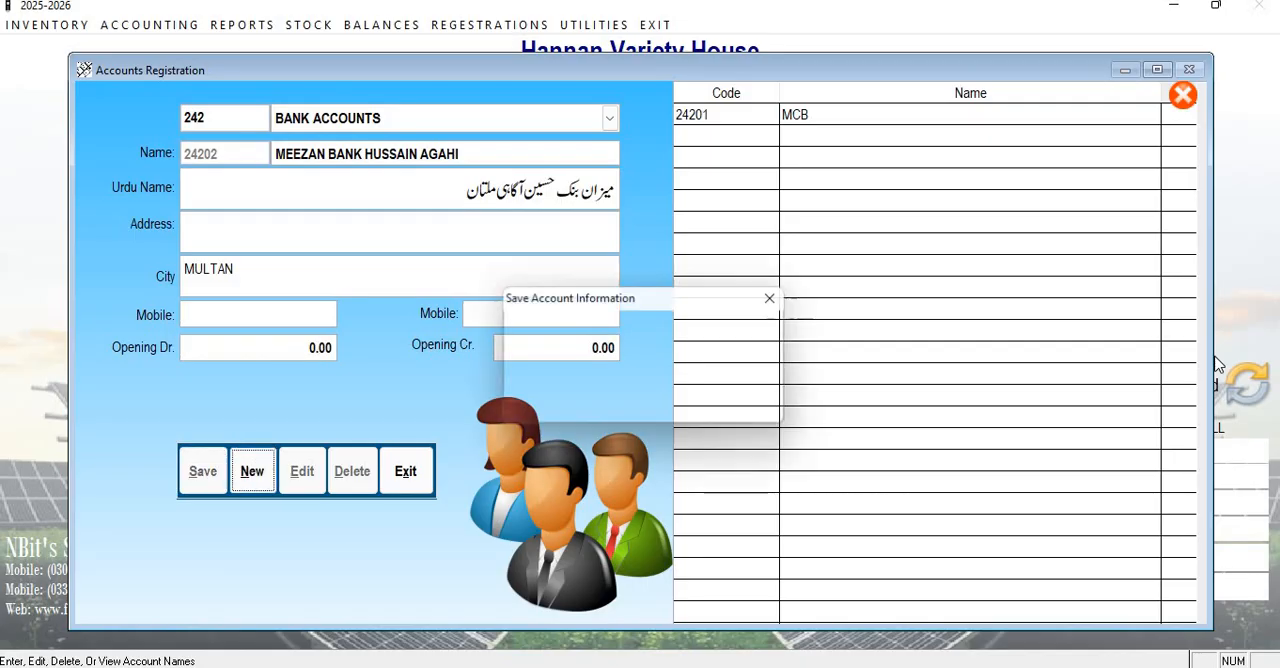
{"action": "key", "text": "Return"}
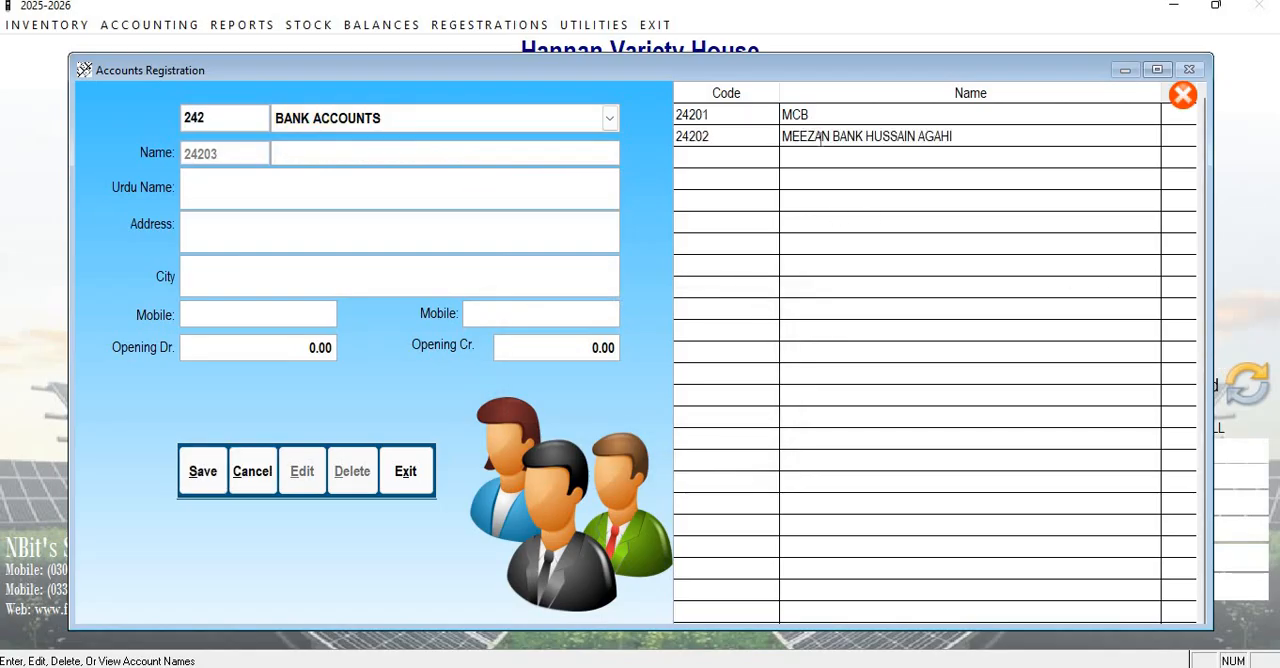
Exit the accounts registration form and return to the main screen.
{"action": "left_click", "coordinate": [406, 472]}
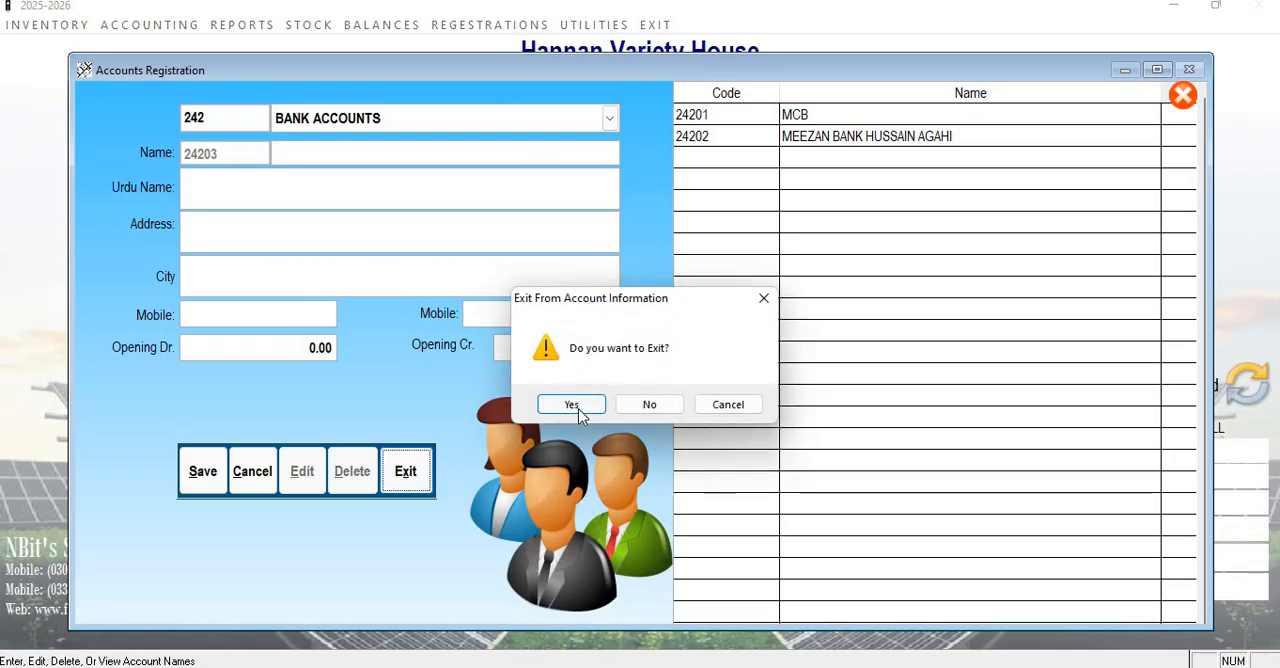
{"action": "left_click", "coordinate": [580, 413]}
{"action": "left_click", "coordinate": [475, 26]}
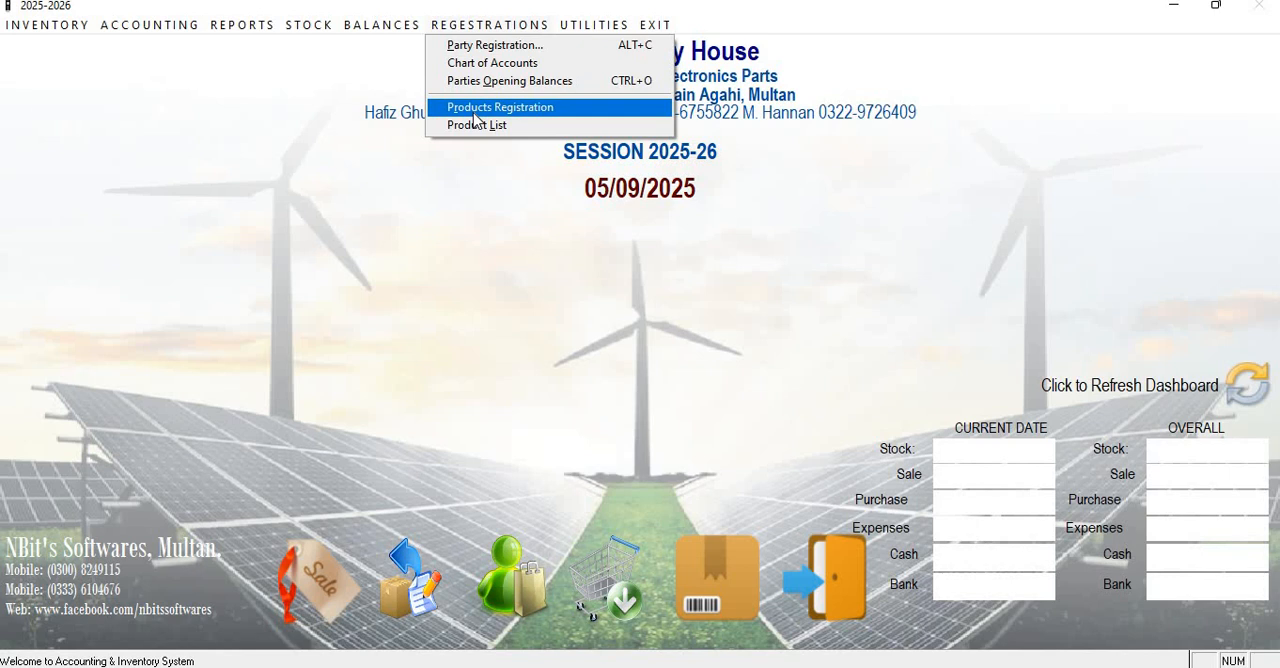
{"action": "left_click", "coordinate": [656, 484]}
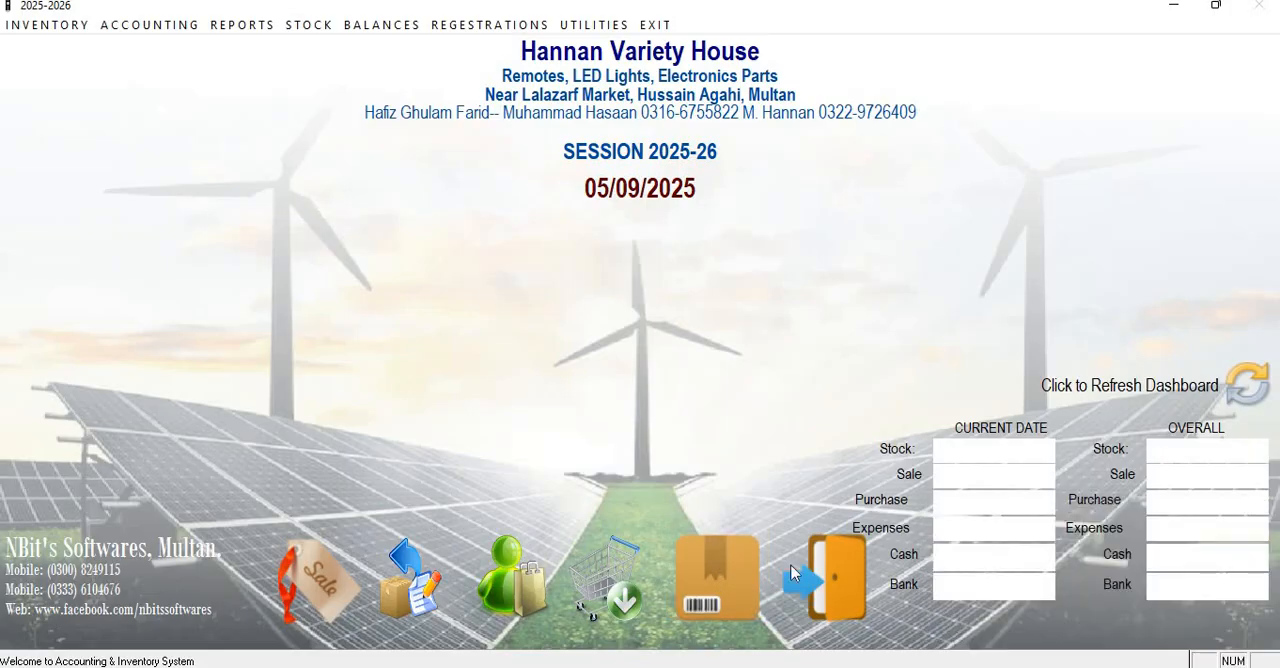
Open product registration and start a new product named REMOTE UNIVERSAL.
{"action": "left_click", "coordinate": [742, 567]}
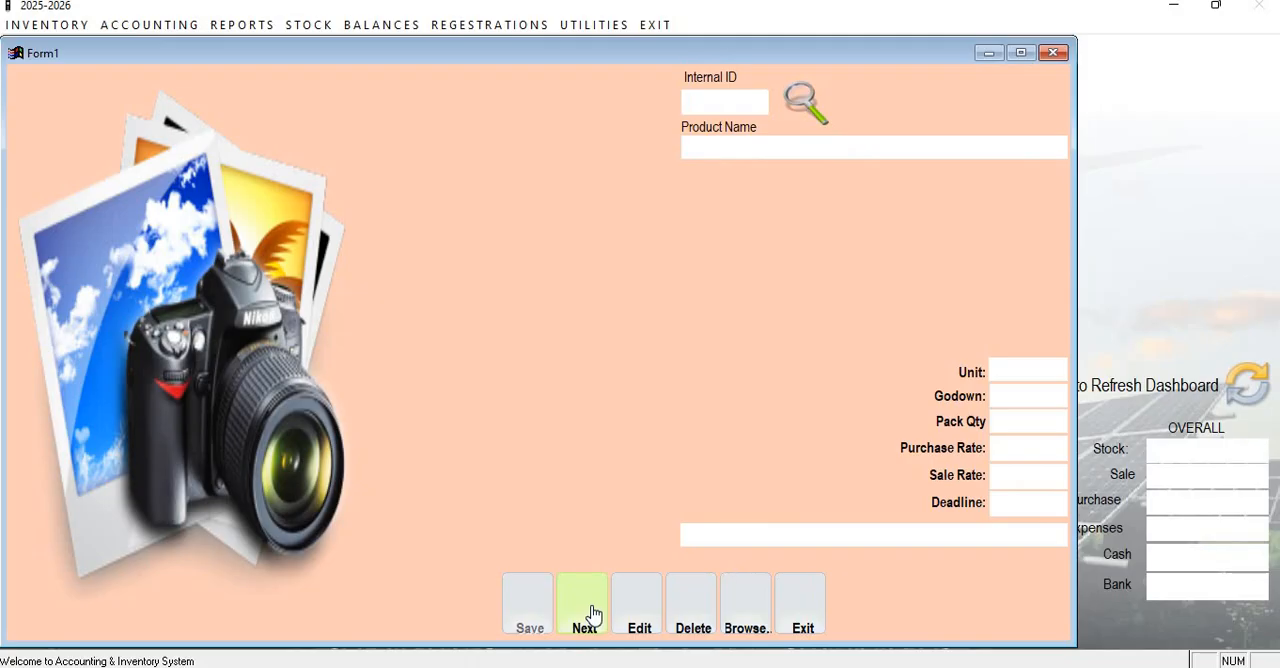
{"action": "left_click", "coordinate": [592, 614]}
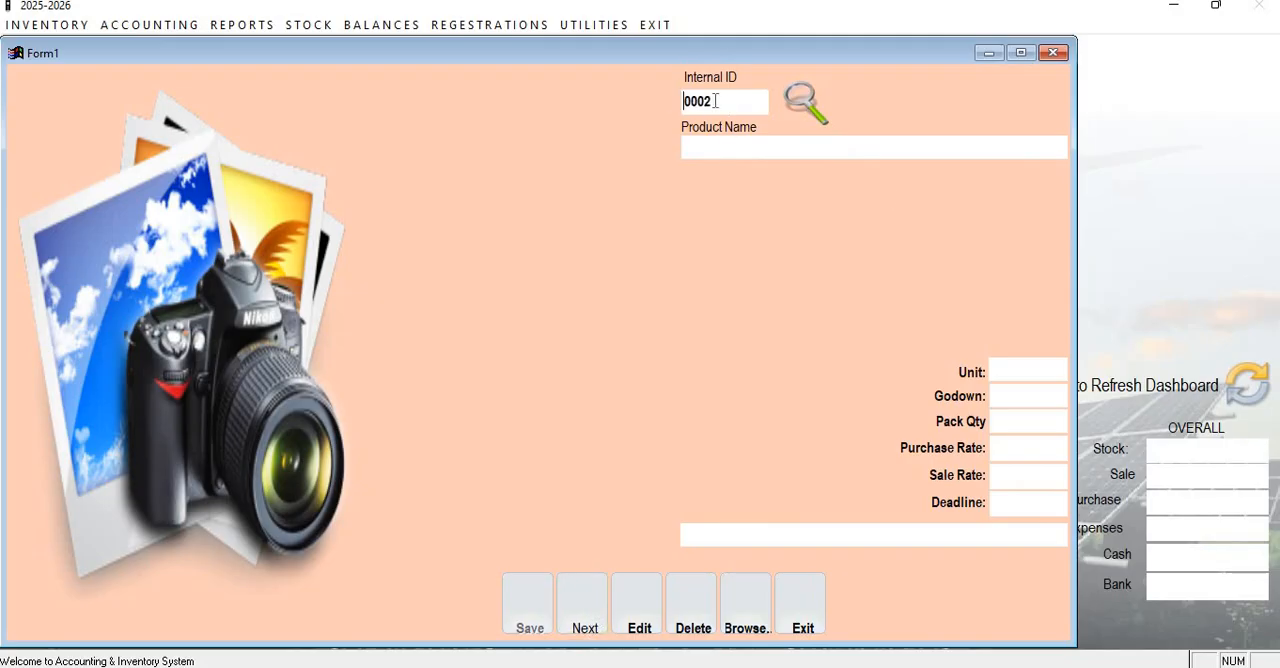
{"action": "left_click", "coordinate": [684, 101]}
{"action": "type", "text": "REMO"}
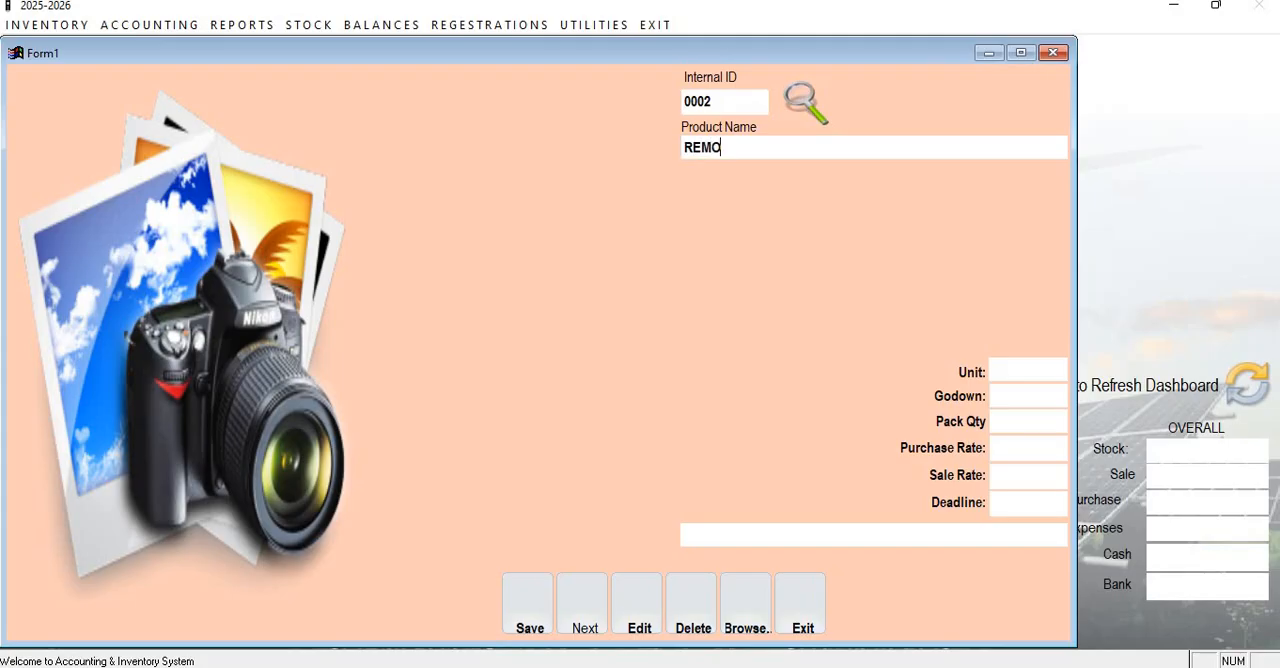
{"action": "type", "text": "TE UNIVERSAL"}
{"action": "key", "text": "Return"}
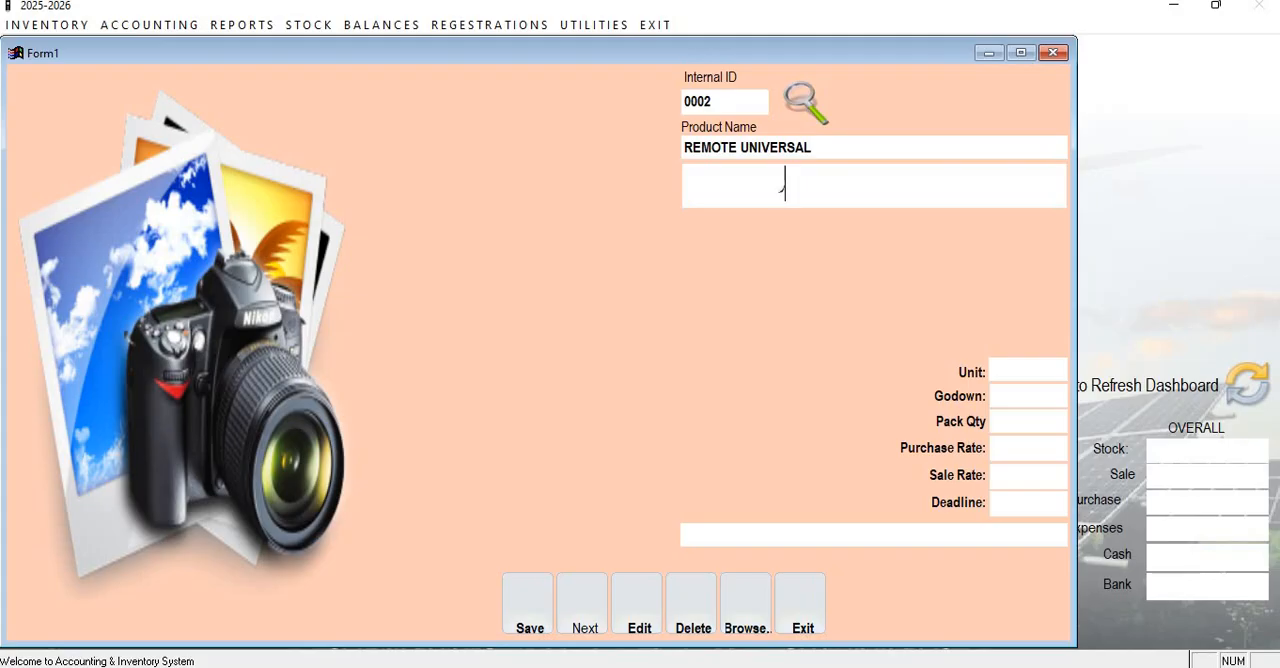
Enter ریموٹ یونیورسل as the remote's Urdu product name.
{"action": "type", "text": "رین"}
{"action": "key", "text": "BackSpace"}
{"action": "type", "text": "موٹ یونیورسل"}
{"action": "key", "text": "Return"}
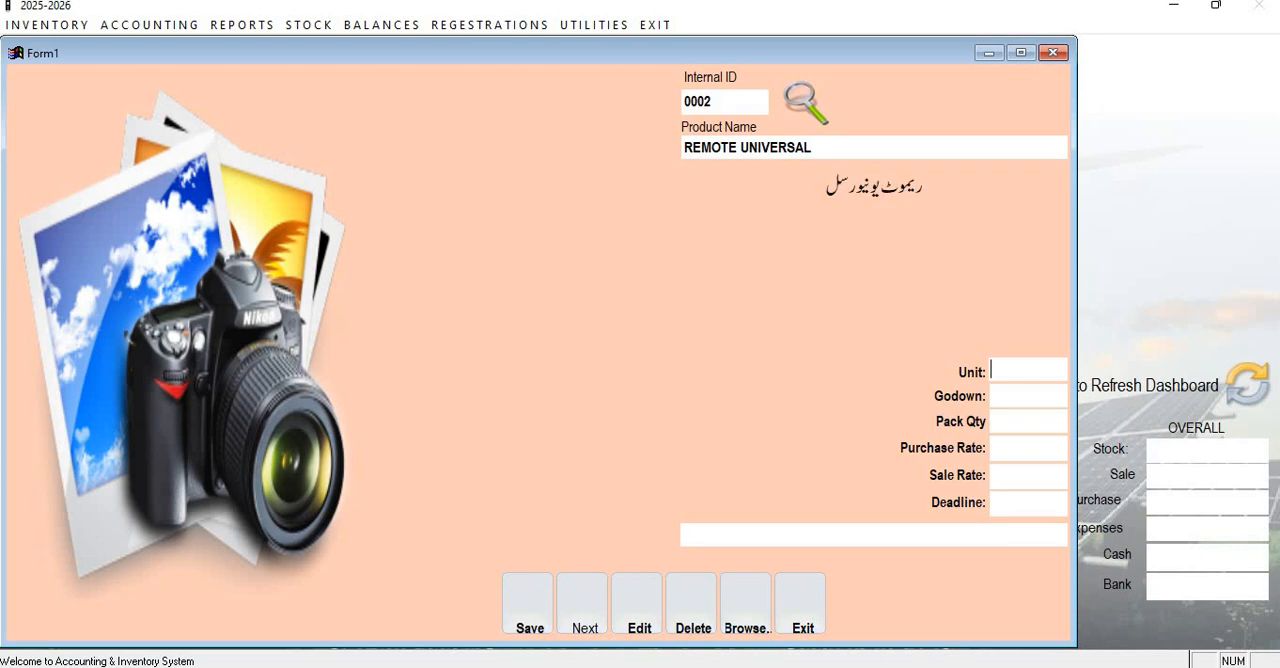
Set the remote's unit to PCS and its pack quantity to 1, leaving the godown empty.
{"action": "type", "text": "PCS"}
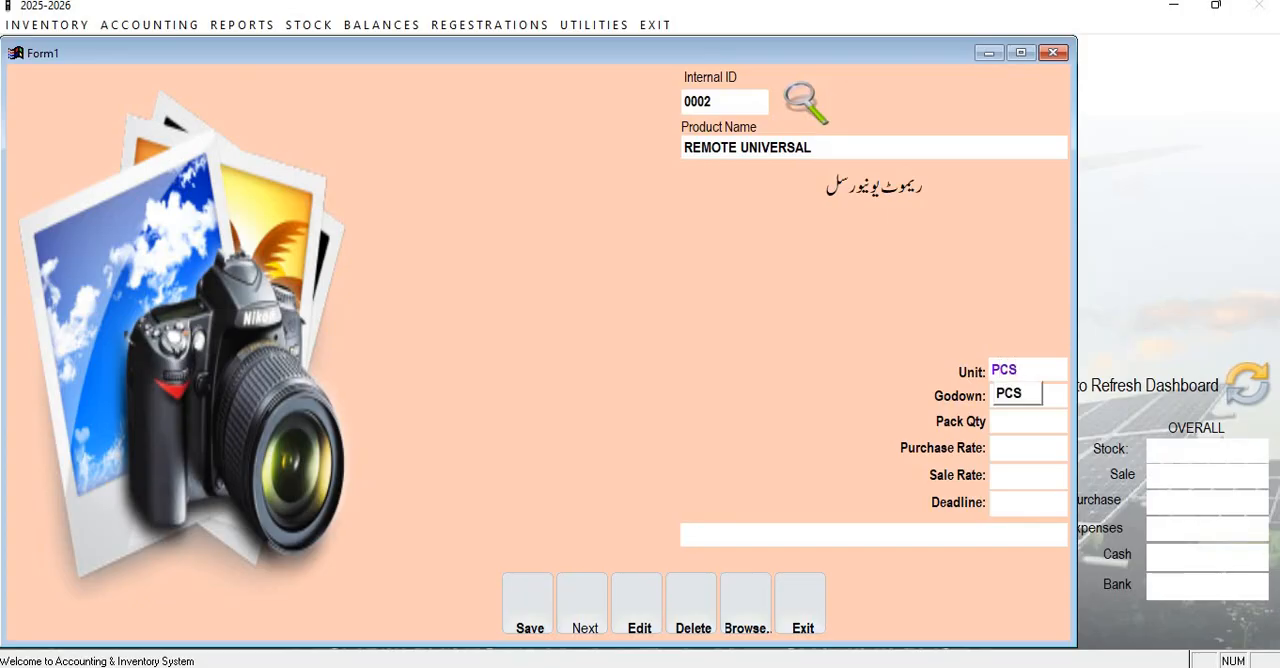
{"action": "key", "text": "Return"}
{"action": "key", "text": "Return"}
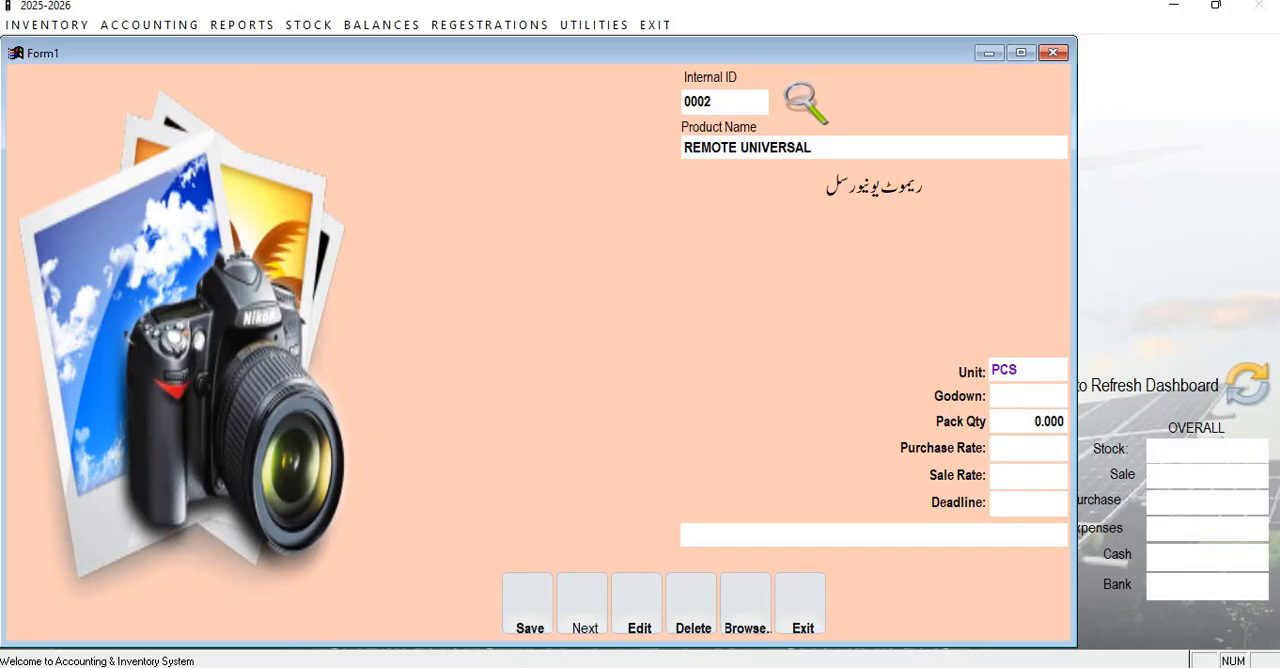
{"action": "type", "text": "1"}
{"action": "key", "text": "Return"}
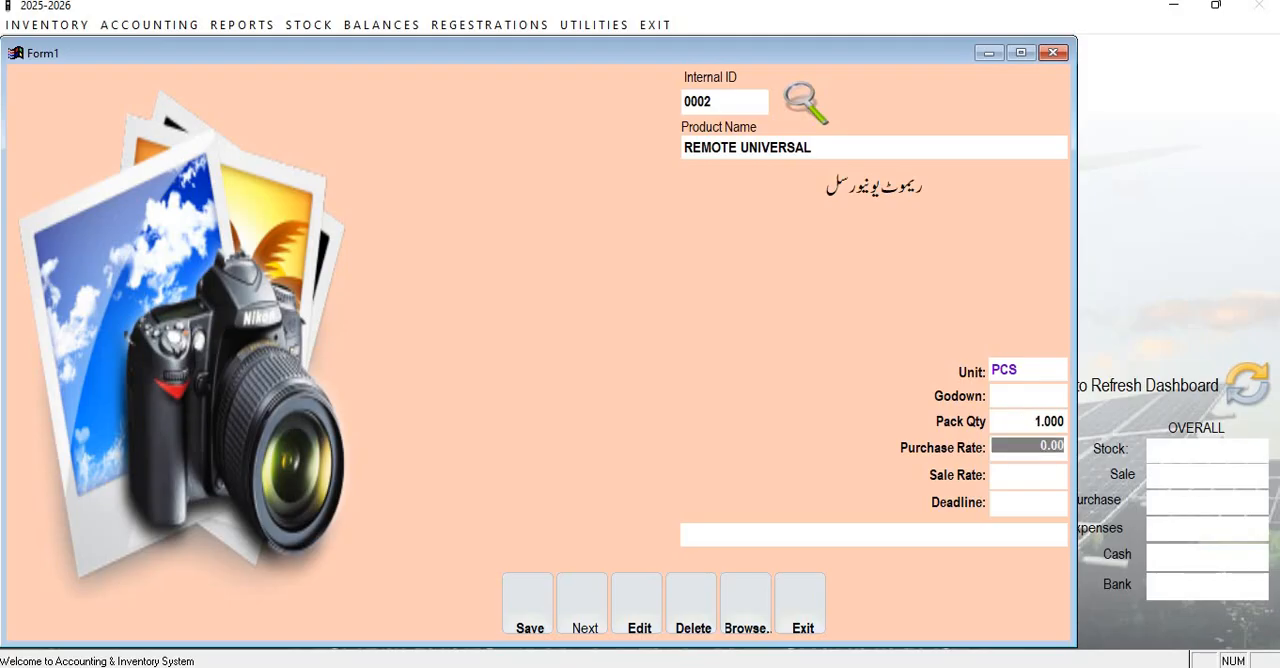
Set the remote's purchase rate to 400, sale rate to 600 and deadline to 10, and save the product.
{"action": "type", "text": "400"}
{"action": "key", "text": "Return"}
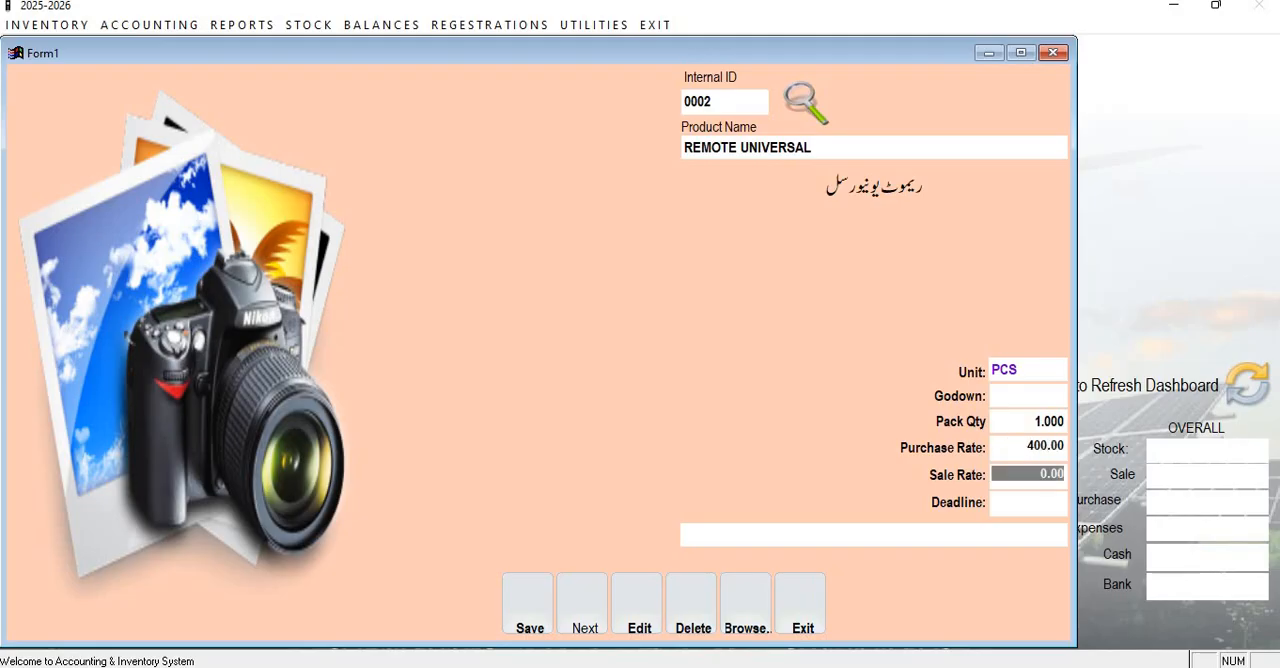
{"action": "type", "text": "600"}
{"action": "key", "text": "Return"}
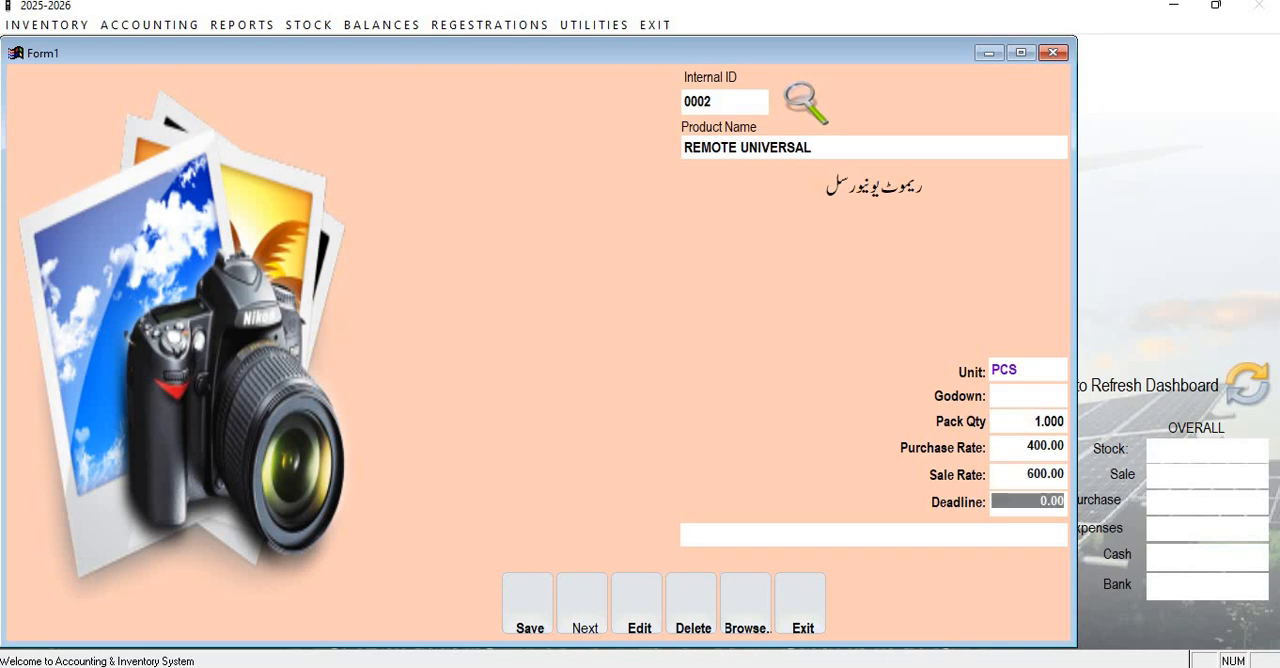
{"action": "type", "text": "10"}
{"action": "key", "text": "Return"}
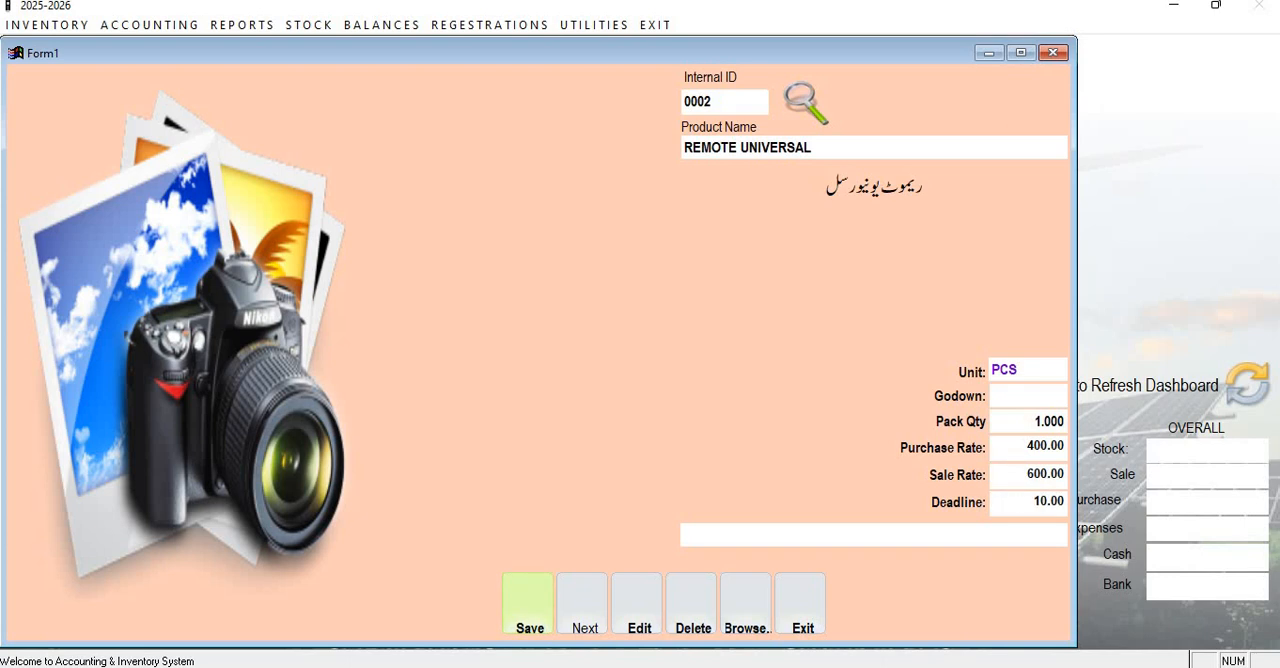
{"action": "key", "text": "Return"}
{"action": "key", "text": "Return"}
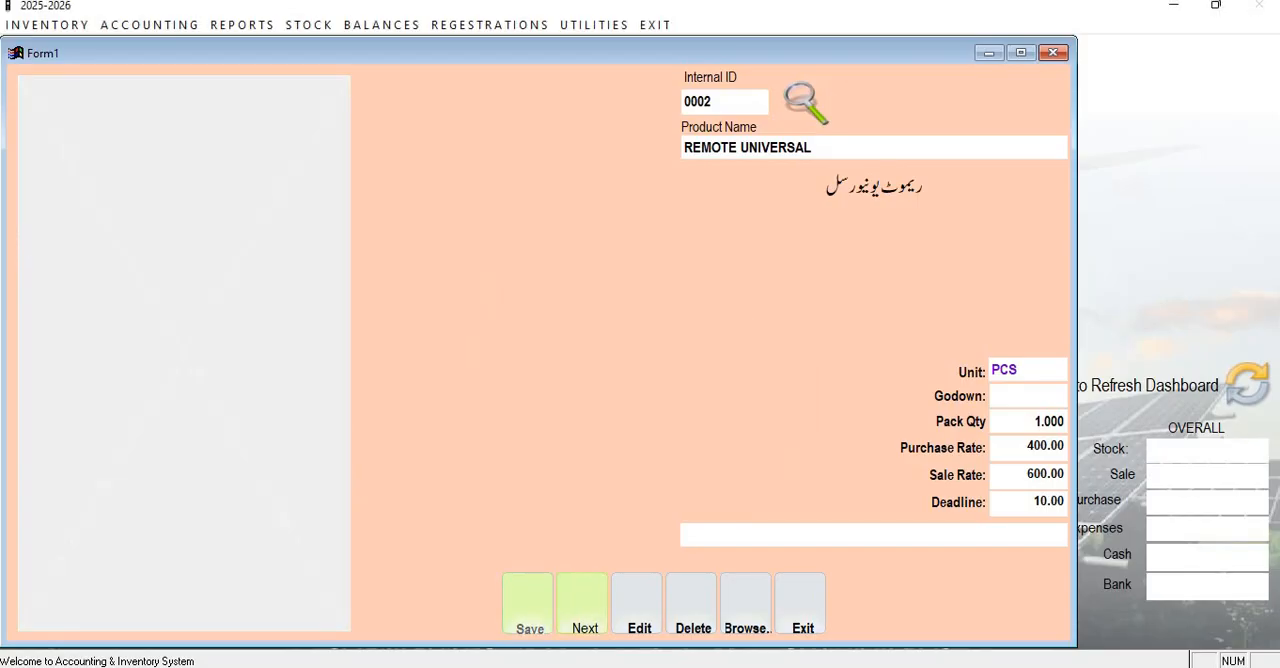
Start another new product and name it CALCULATOR CAMRIN.
{"action": "left_click", "coordinate": [582, 622]}
{"action": "key", "text": "Return"}
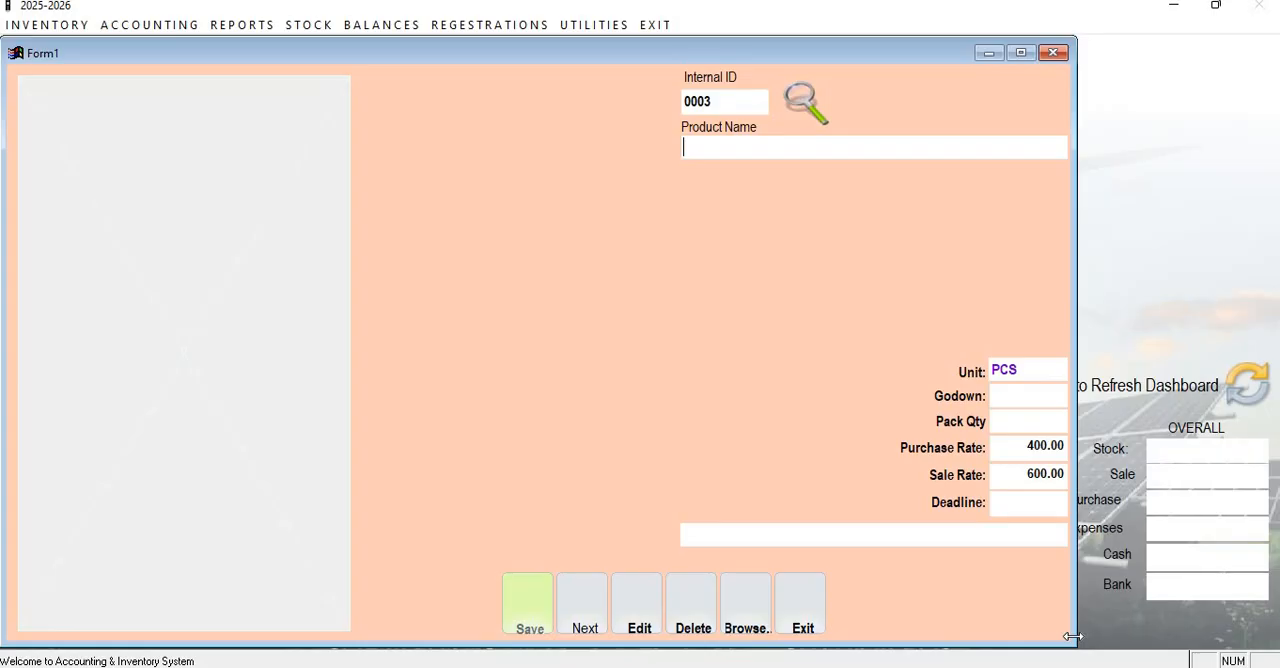
{"action": "type", "text": "CALCULA"}
{"action": "type", "text": "TRO"}
{"action": "key", "text": "BackSpace"}
{"action": "key", "text": "BackSpace"}
{"action": "type", "text": "OR"}
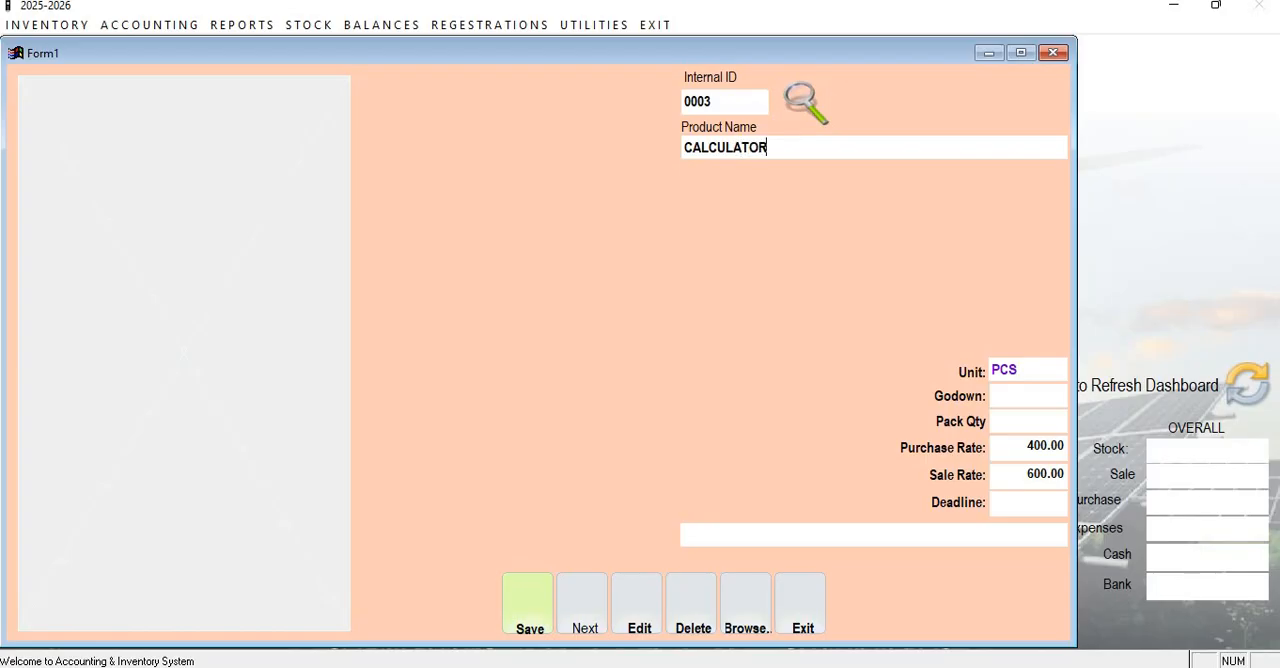
{"action": "key", "text": "Return"}
{"action": "key", "text": "Up"}
{"action": "type", "text": "CAMRIM"}
{"action": "key", "text": "BackSpace"}
{"action": "type", "text": "N"}
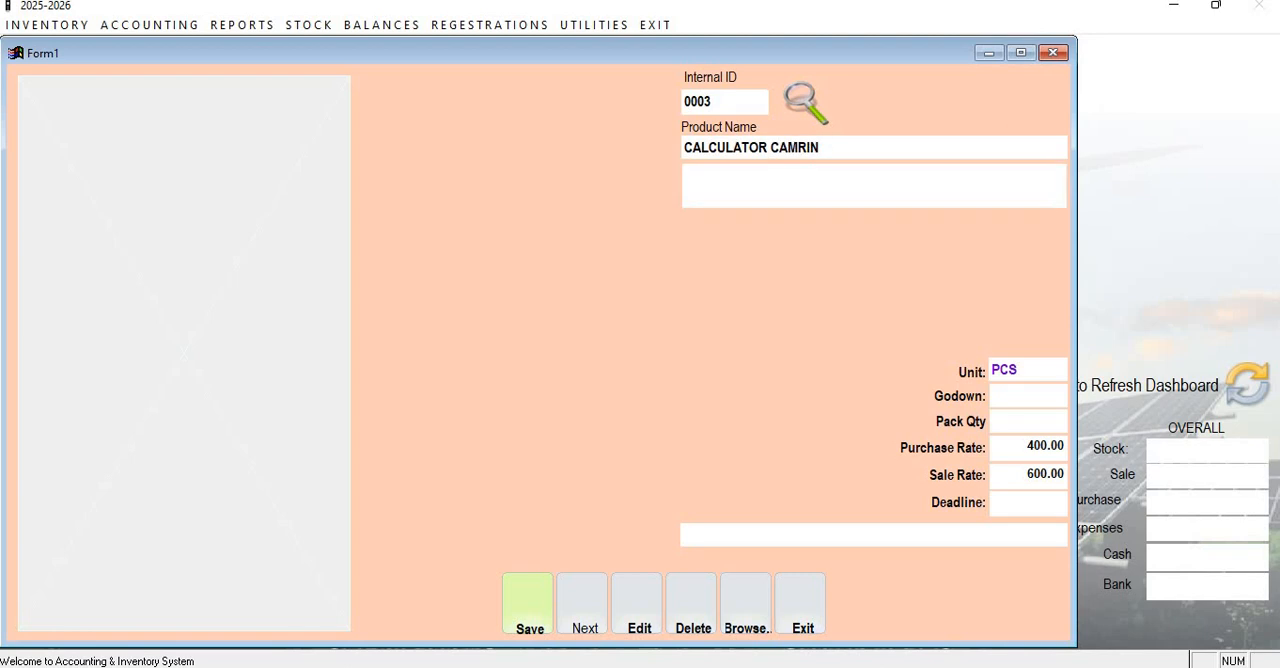
{"action": "type", "text": "کیلکولیٹر کیمرن"}
Enter کیلکولیٹر کیمرن as the calculator's Urdu product name.
{"action": "key", "text": "Return"}
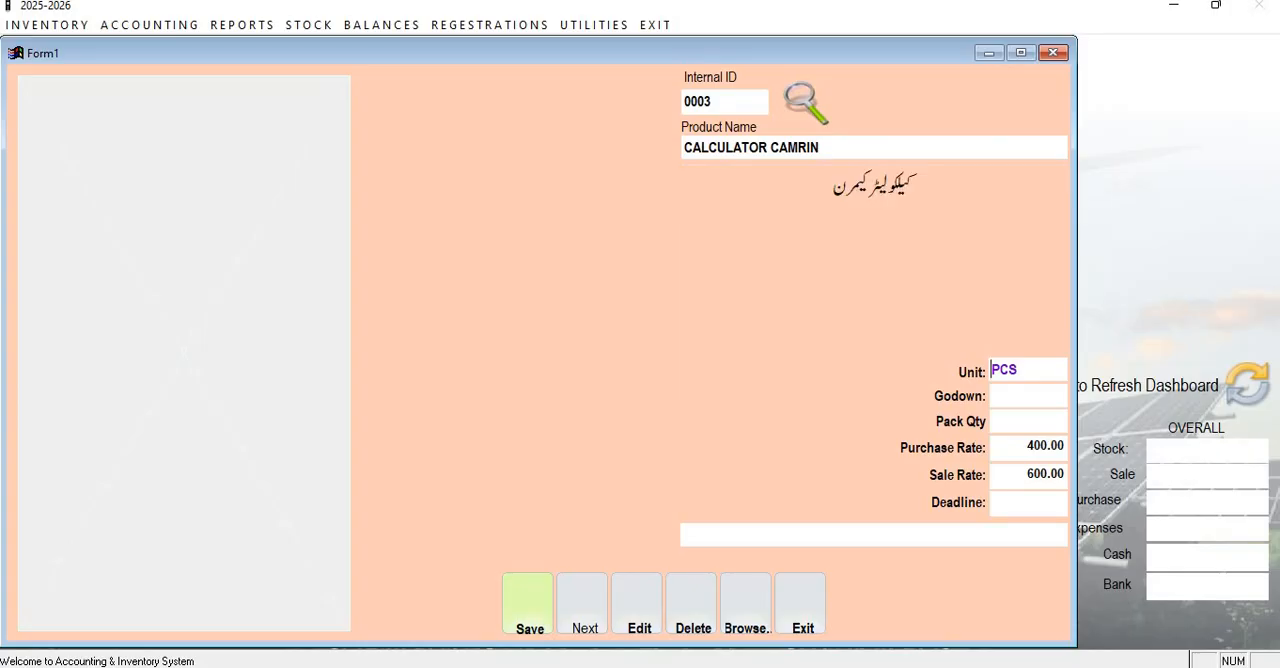
Keep the calculator's unit as PCS and set its pack quantity to 1, purchase rate to 1000, sale rate to 1500 and deadline to 5.
{"action": "key", "text": "Return"}
{"action": "key", "text": "Return"}
{"action": "type", "text": "1"}
{"action": "key", "text": "Return"}
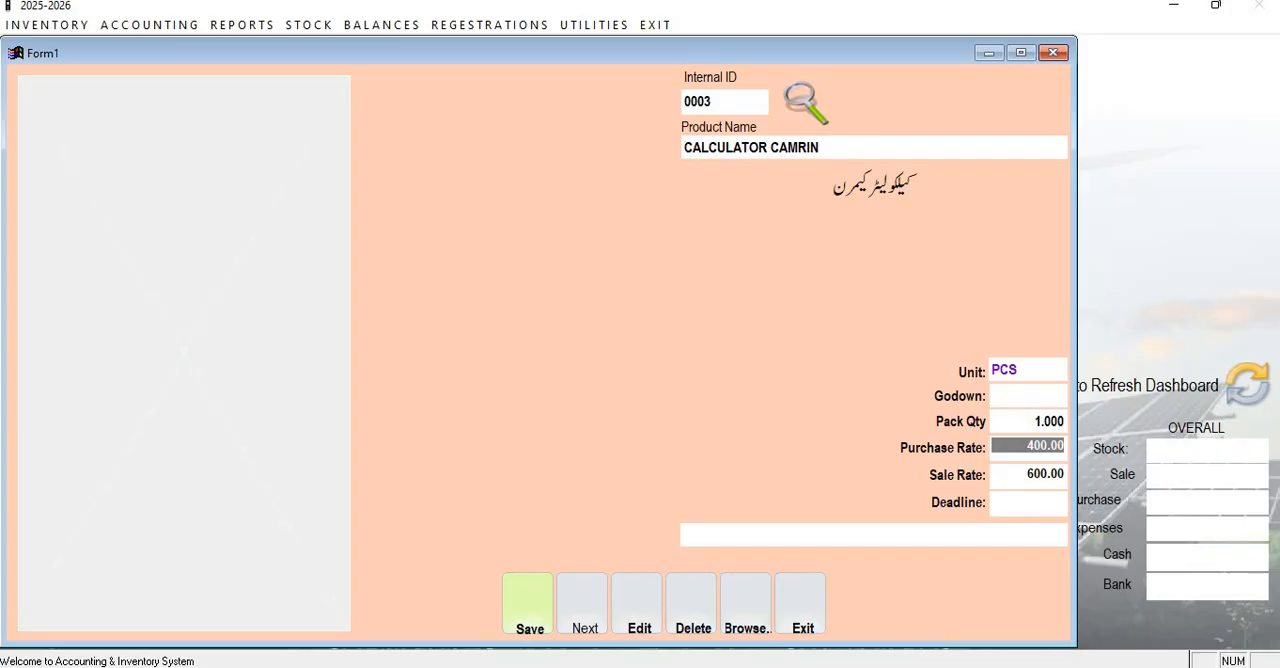
{"action": "type", "text": "1000"}
{"action": "key", "text": "Return"}
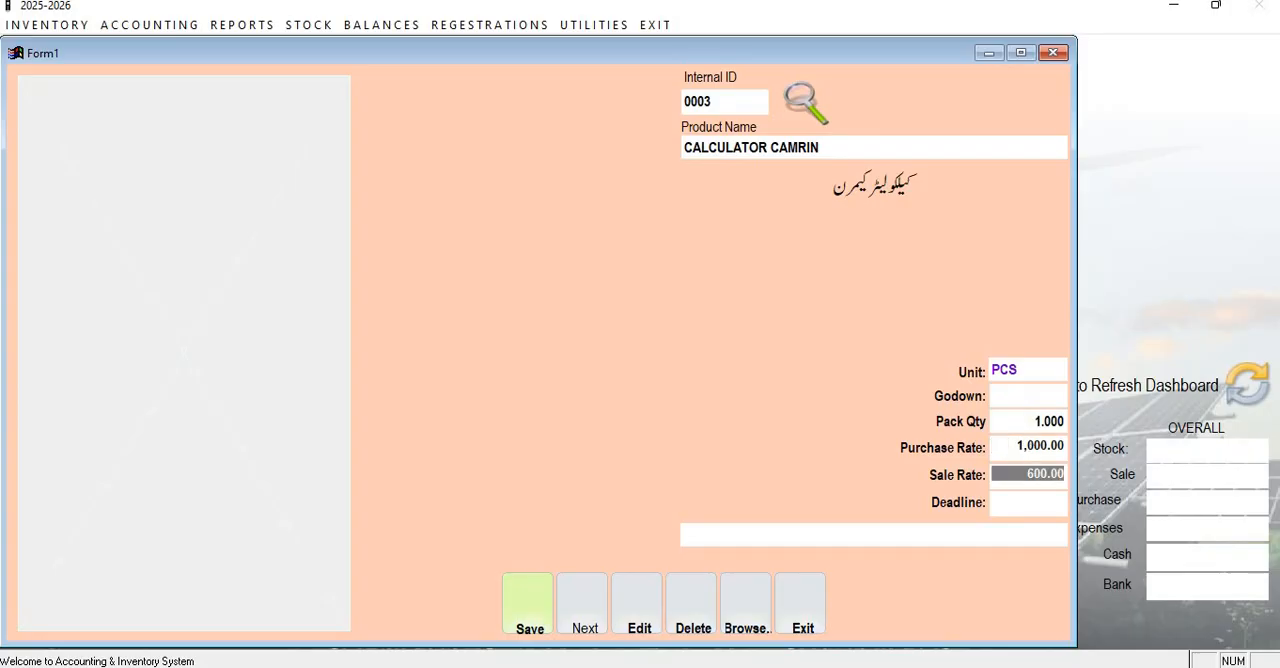
{"action": "type", "text": "1500"}
{"action": "key", "text": "Return"}
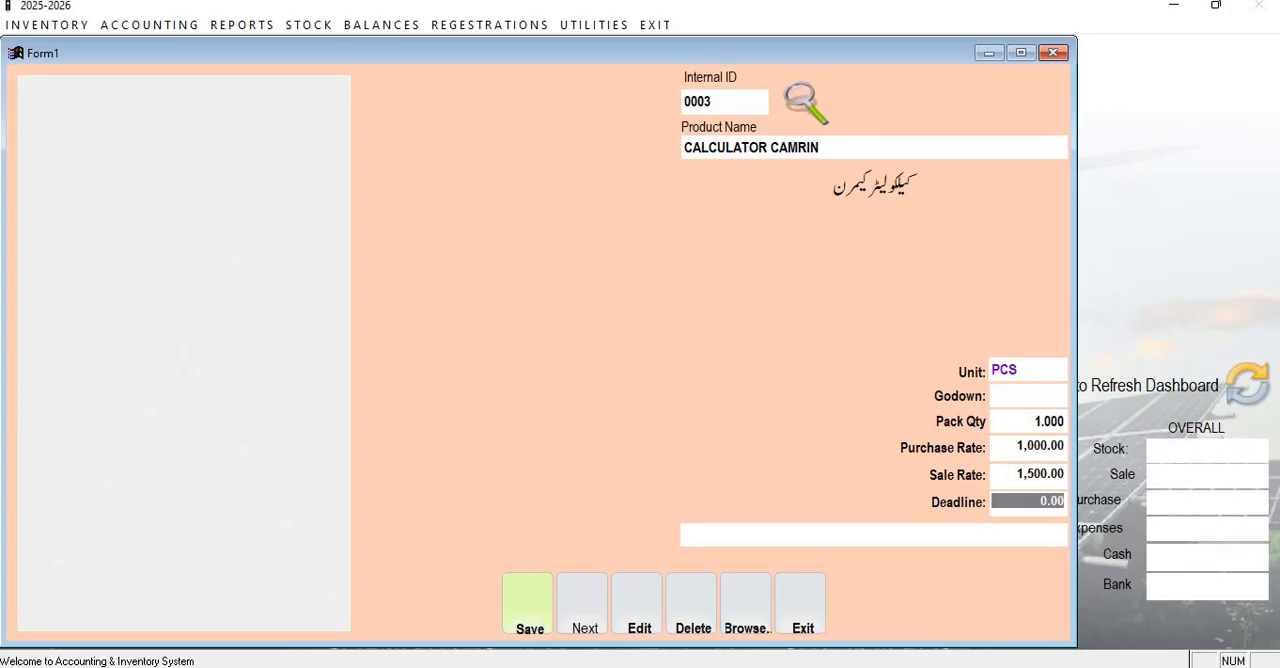
{"action": "type", "text": "5"}
{"action": "key", "text": "Return"}
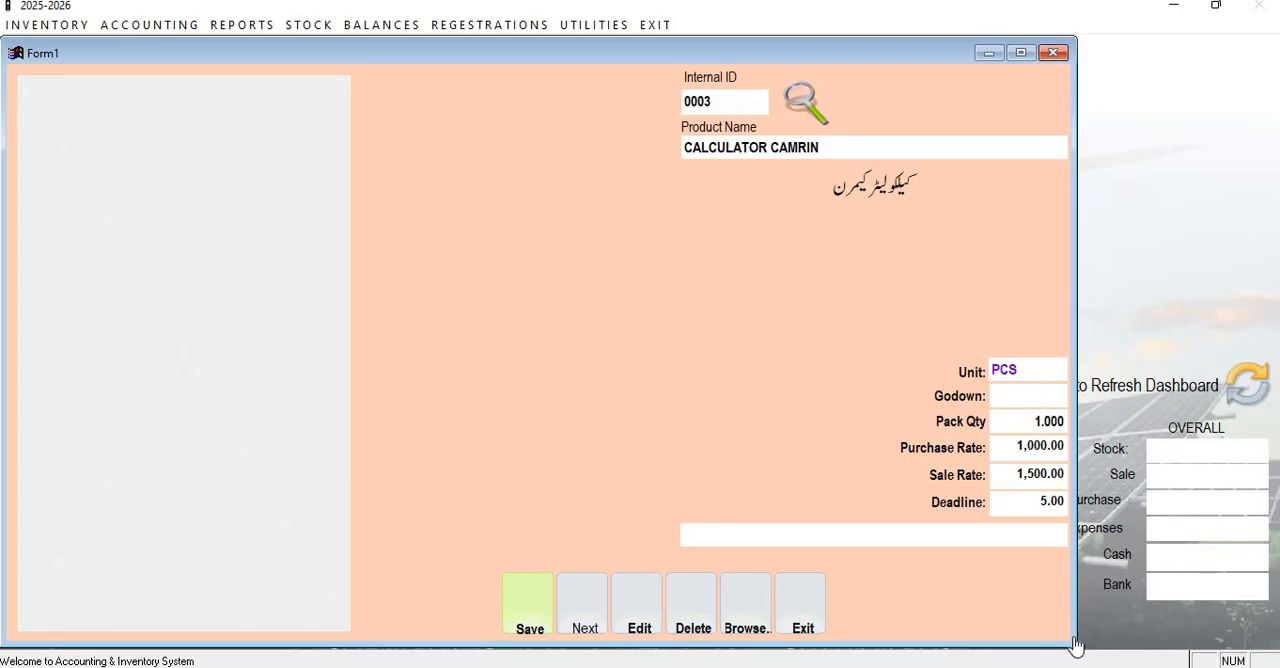
Save the calculator product and exit the product registration form.
{"action": "key", "text": "Return"}
{"action": "key", "text": "Return"}
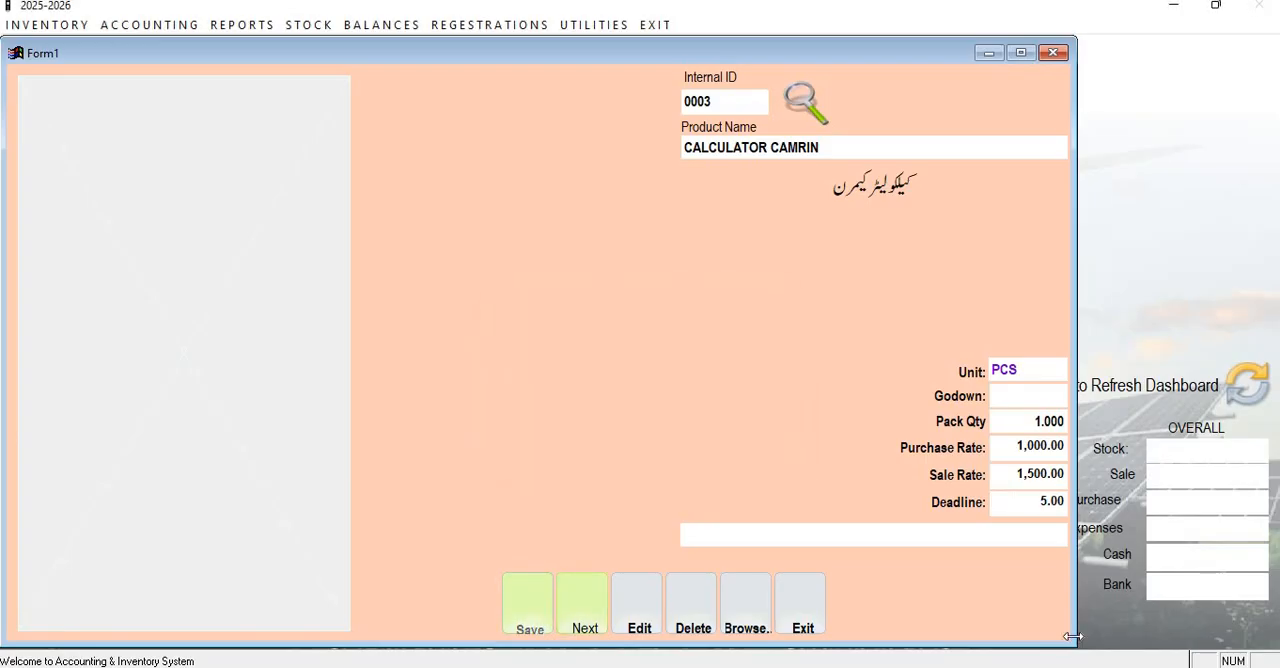
{"action": "key", "text": "Return"}
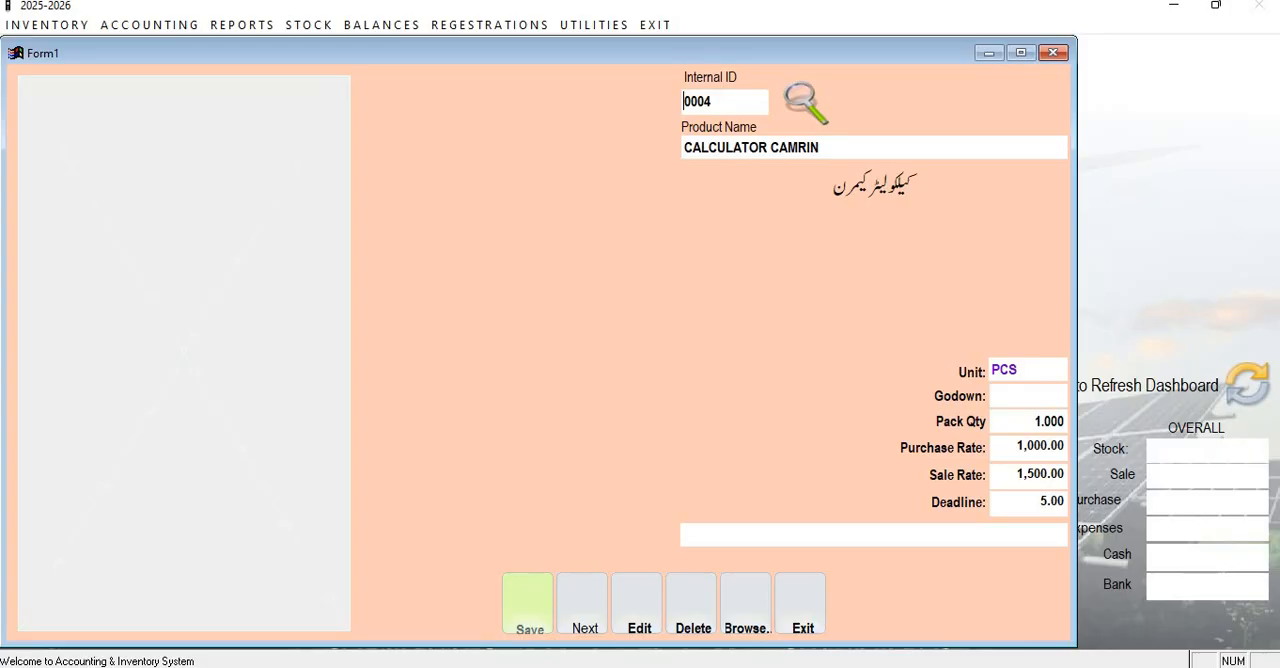
{"action": "left_click", "coordinate": [795, 605]}
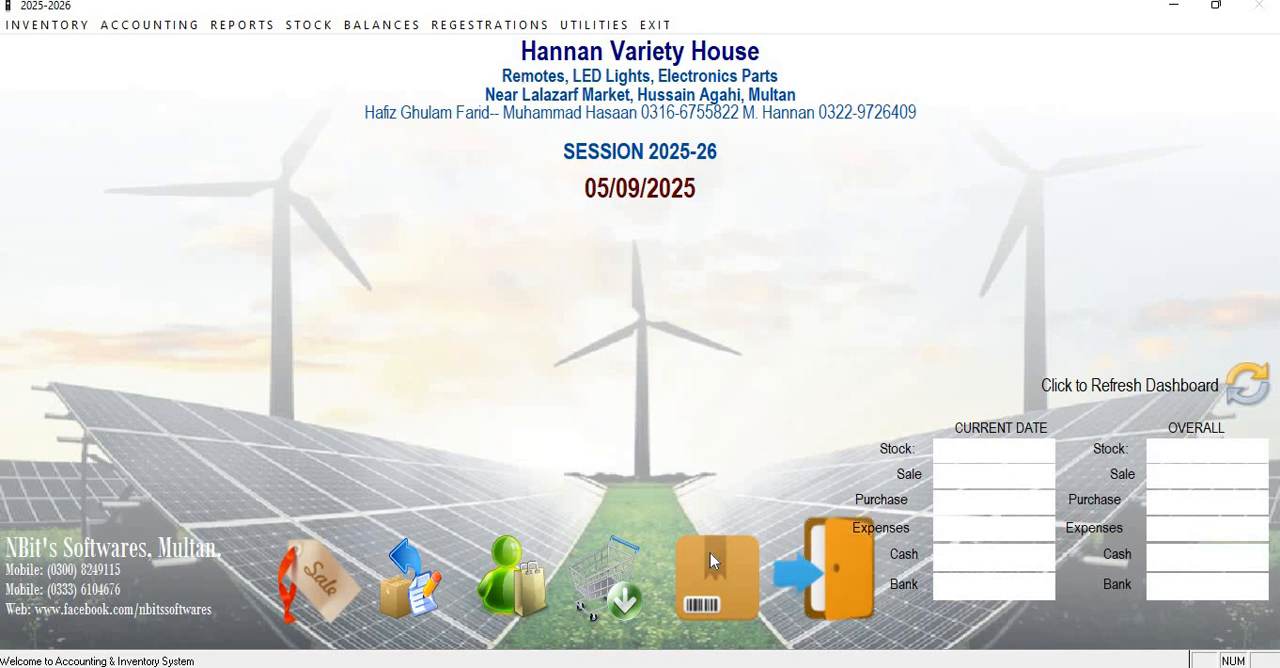
Open the product list in view mode to check the registered products' rates and order levels.
{"action": "left_click", "coordinate": [488, 26]}
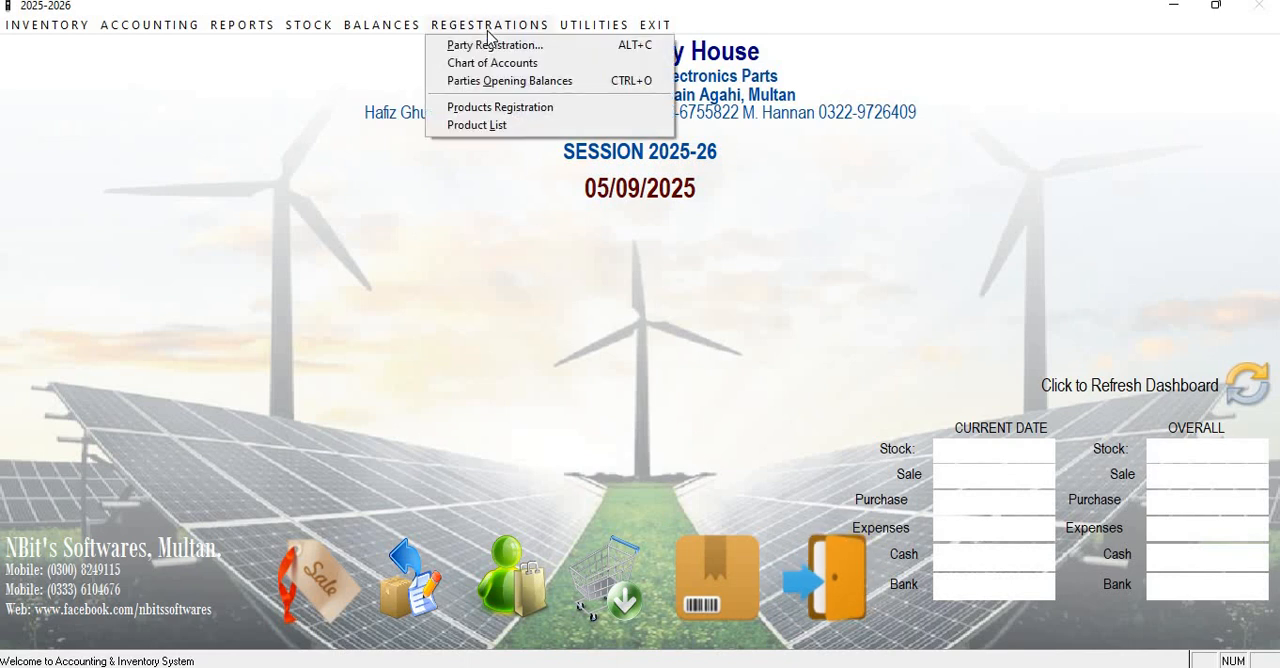
{"action": "left_click", "coordinate": [478, 126]}
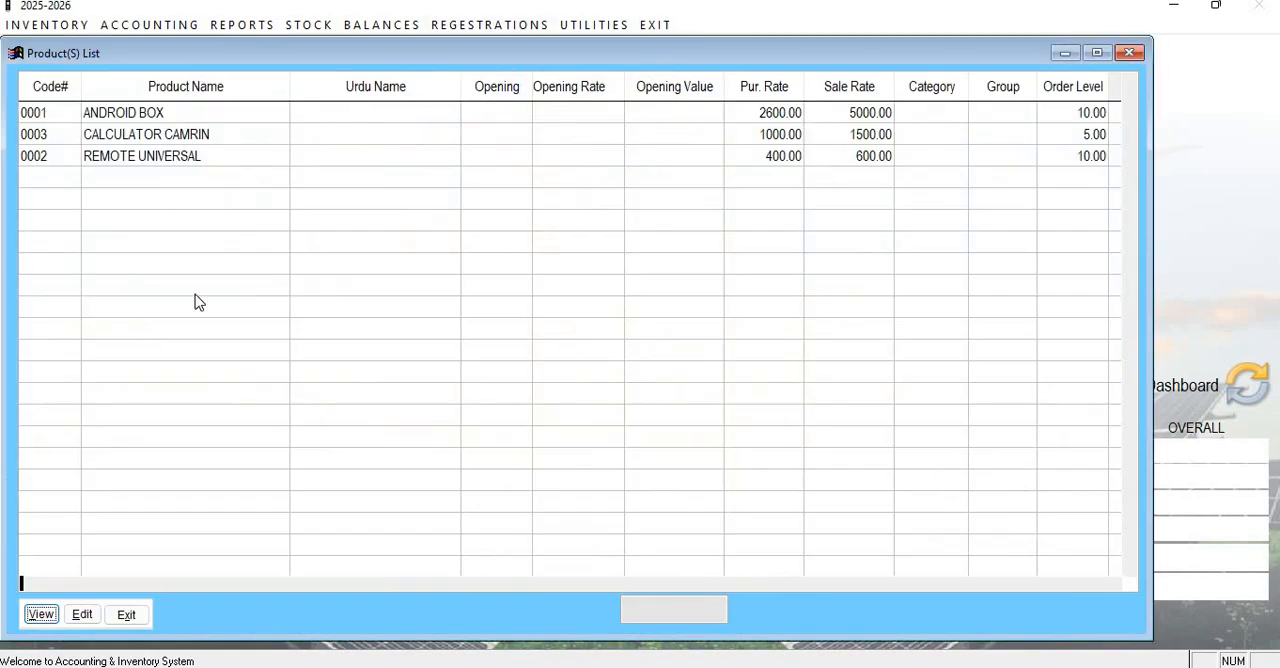
{"action": "left_click", "coordinate": [40, 614]}
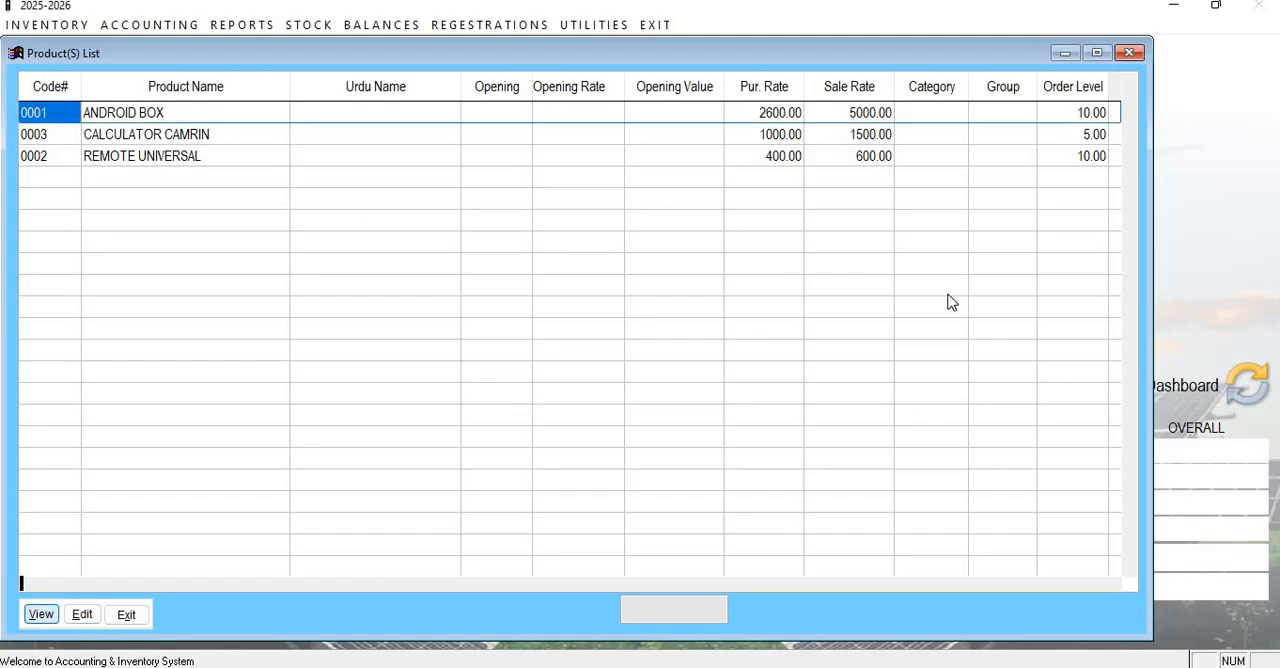
Sort the product list by code and re-sort it by product name.
{"action": "left_click", "coordinate": [186, 135]}
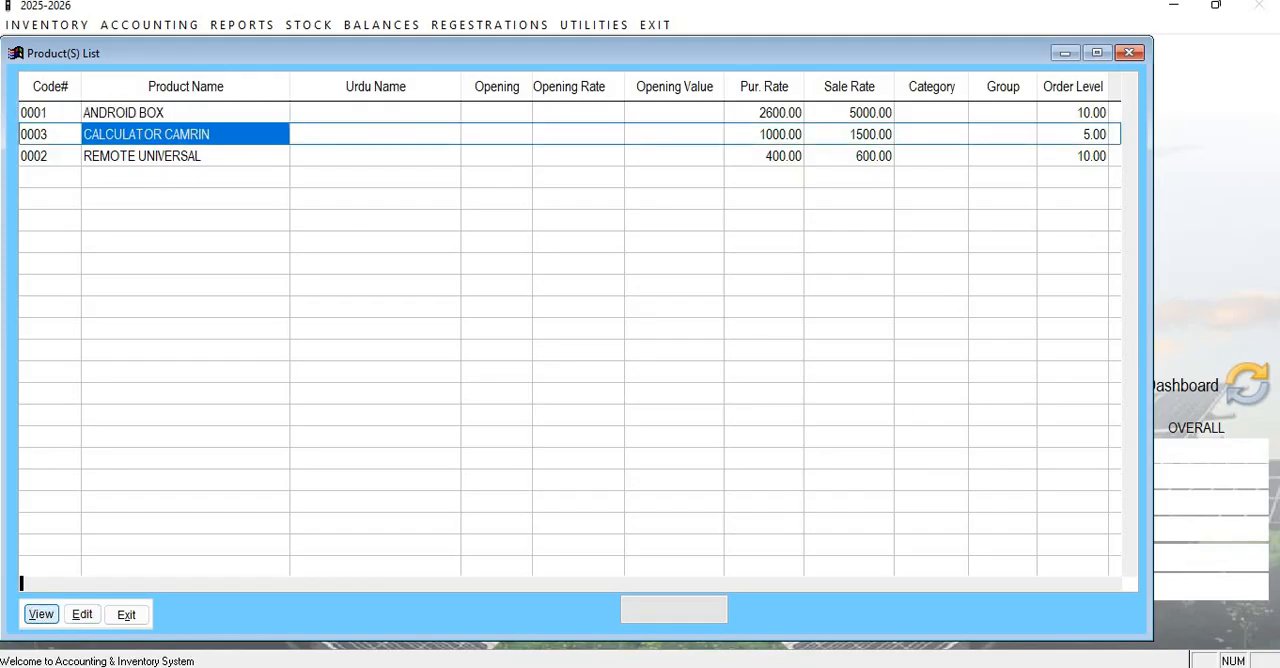
{"action": "left_click", "coordinate": [186, 156]}
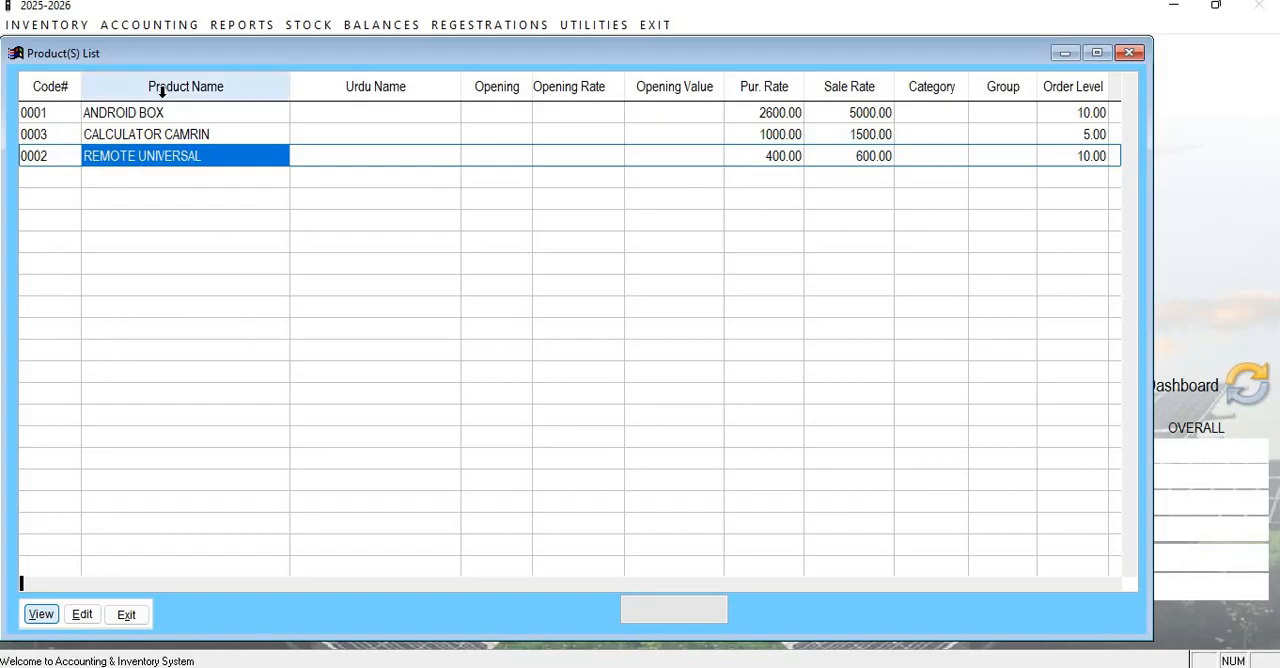
{"action": "left_click", "coordinate": [31, 93]}
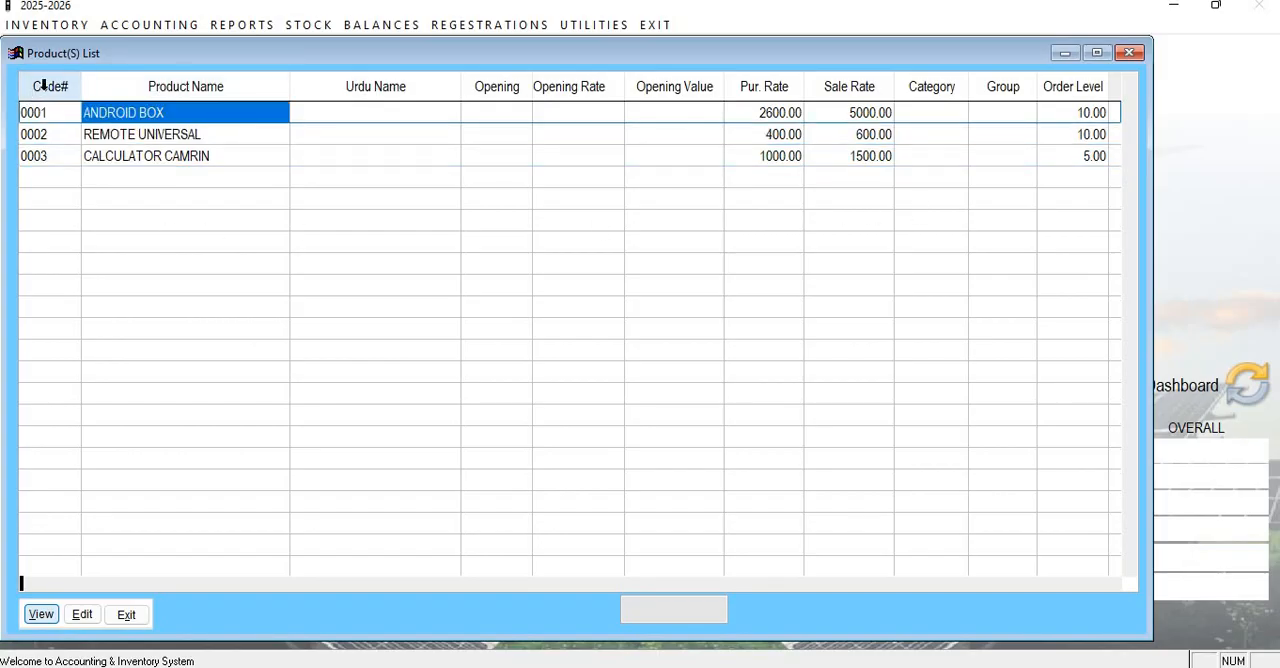
{"action": "left_click", "coordinate": [155, 86]}
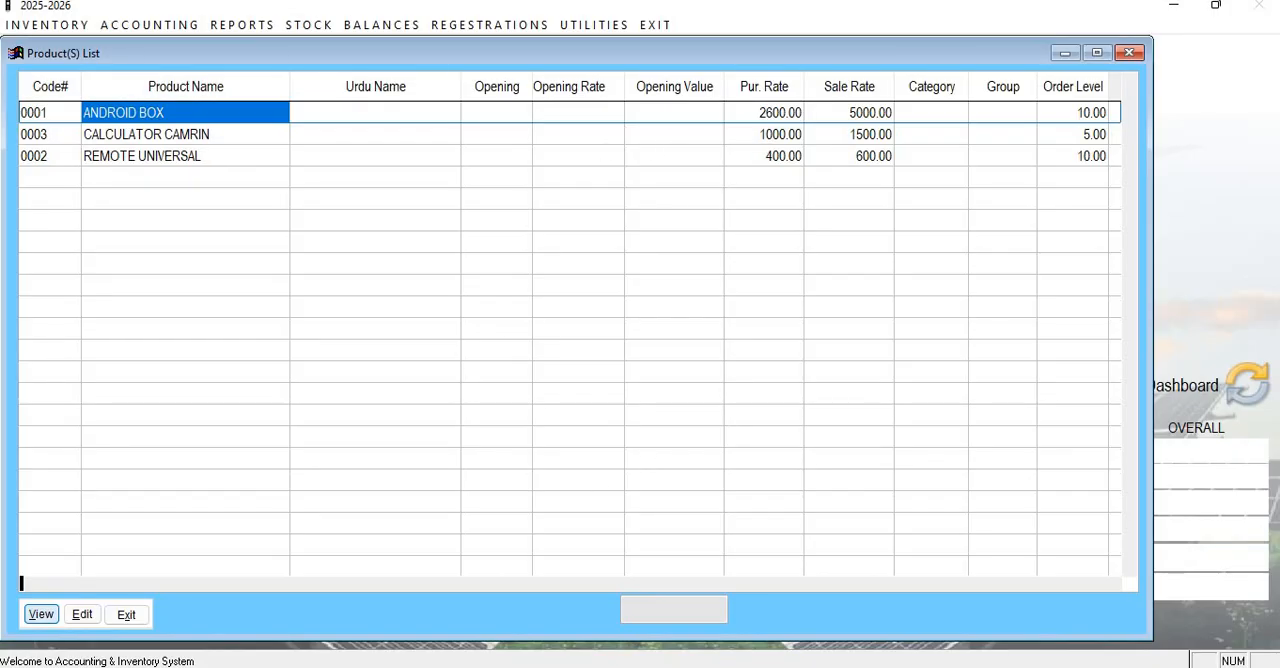
Select the Android Box's purchase rate, switch the product list to edit mode and exit the list.
{"action": "key", "text": "Right"}
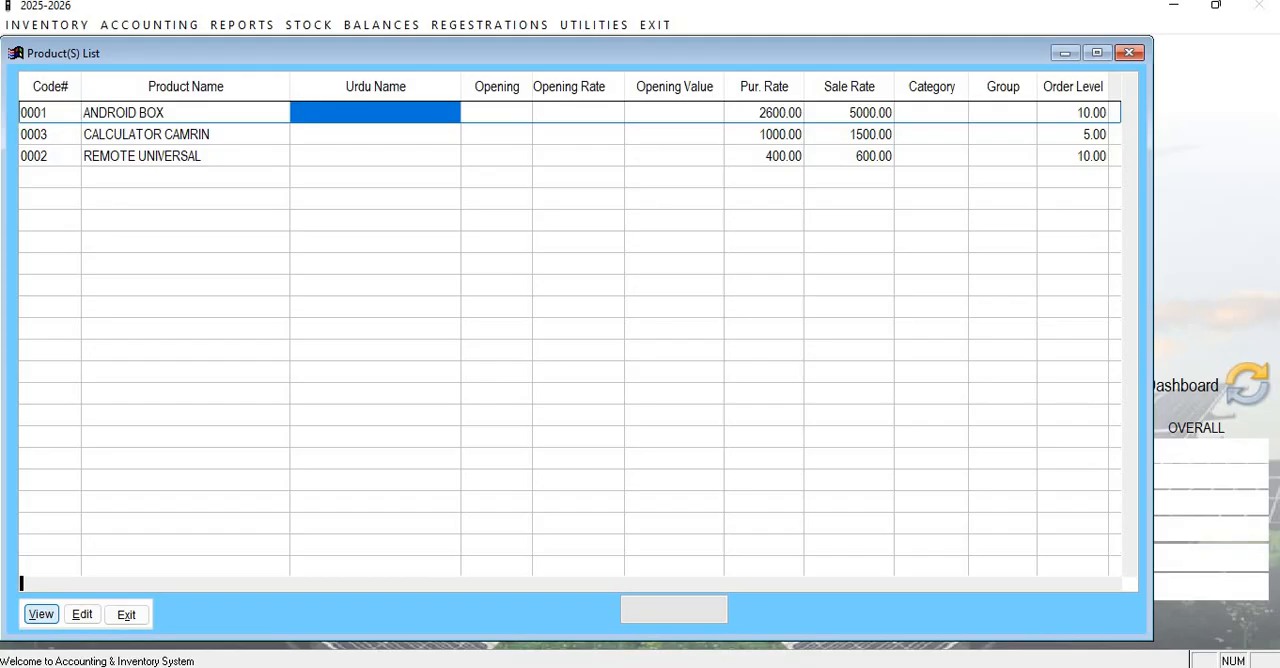
{"action": "left_click", "coordinate": [756, 113]}
{"action": "left_click", "coordinate": [82, 615]}
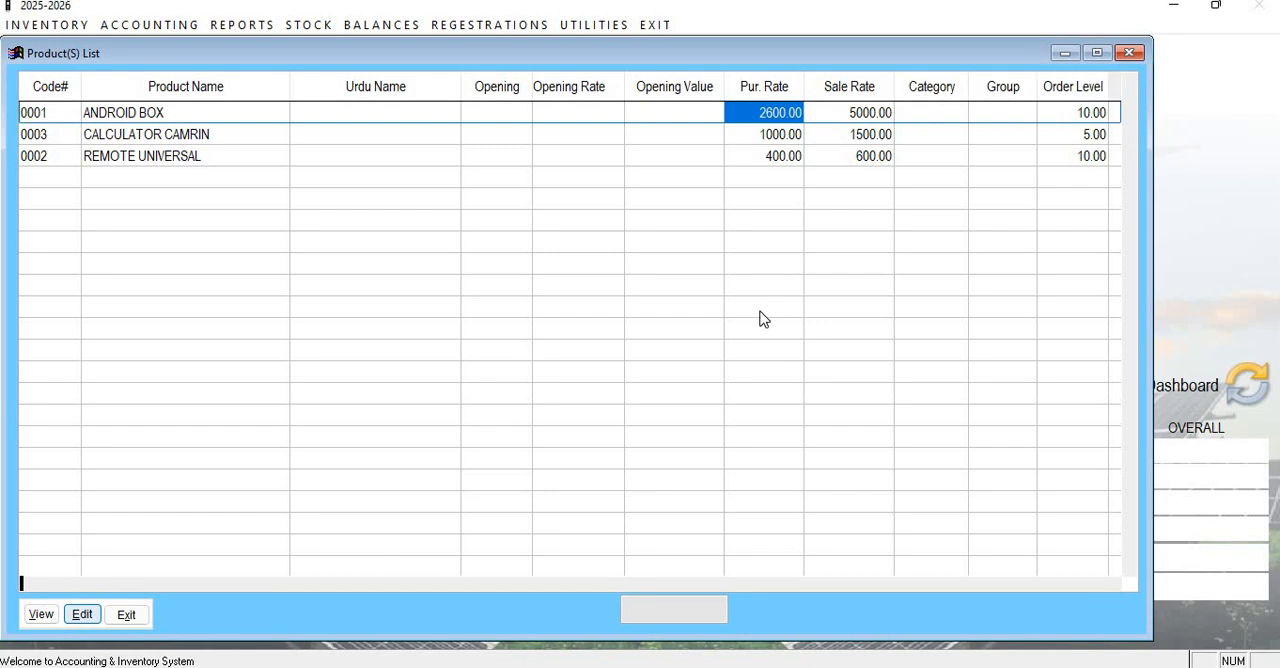
{"action": "left_click", "coordinate": [129, 614]}
{"action": "left_click", "coordinate": [485, 28]}
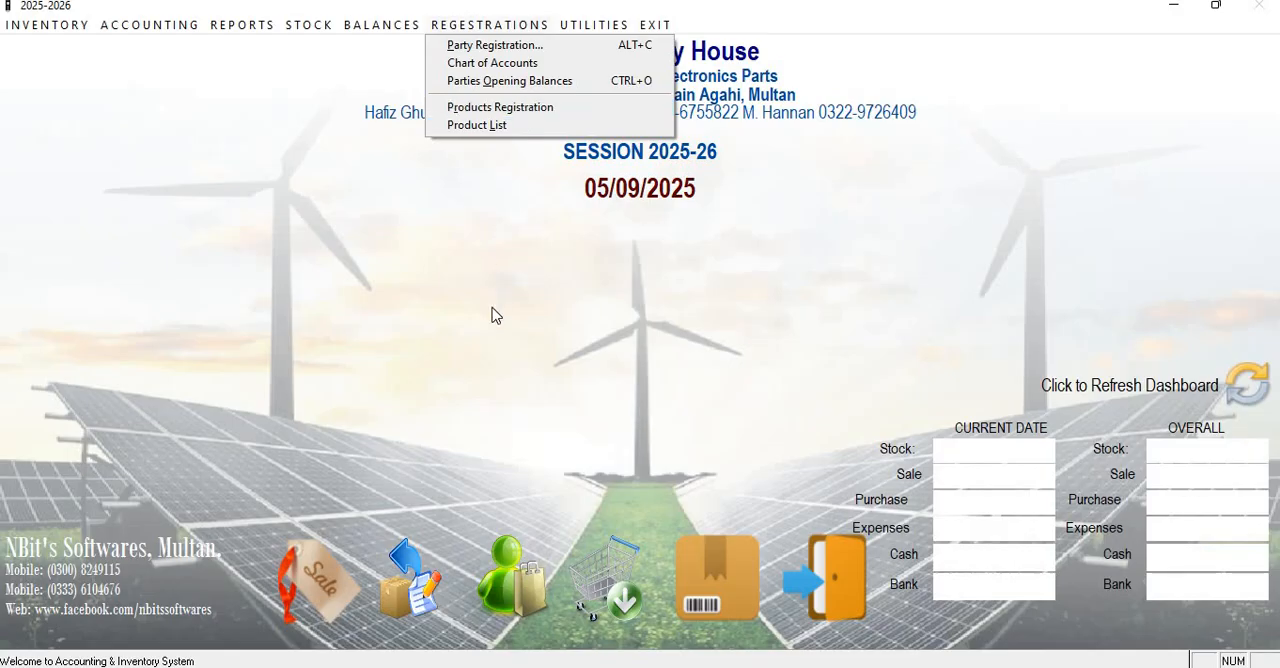
{"action": "left_click", "coordinate": [484, 388]}
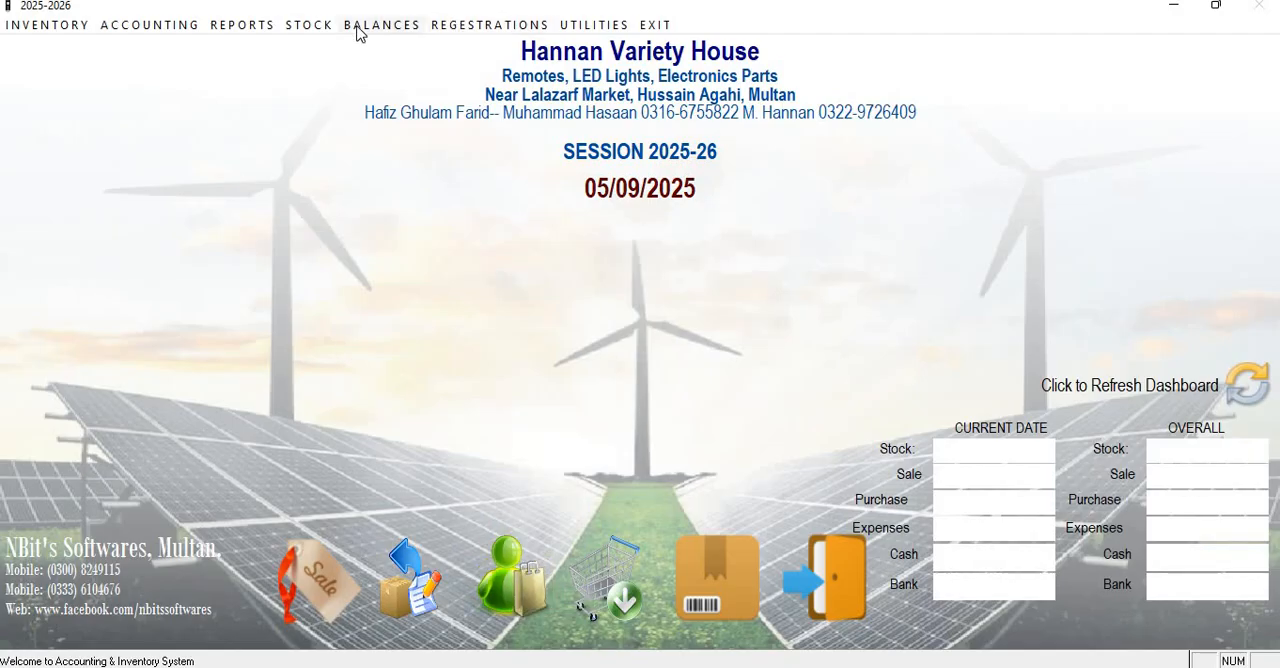
Open the purchase bill form from the dashboard, reposition its window and start a new bill.
{"action": "left_click", "coordinate": [510, 575]}
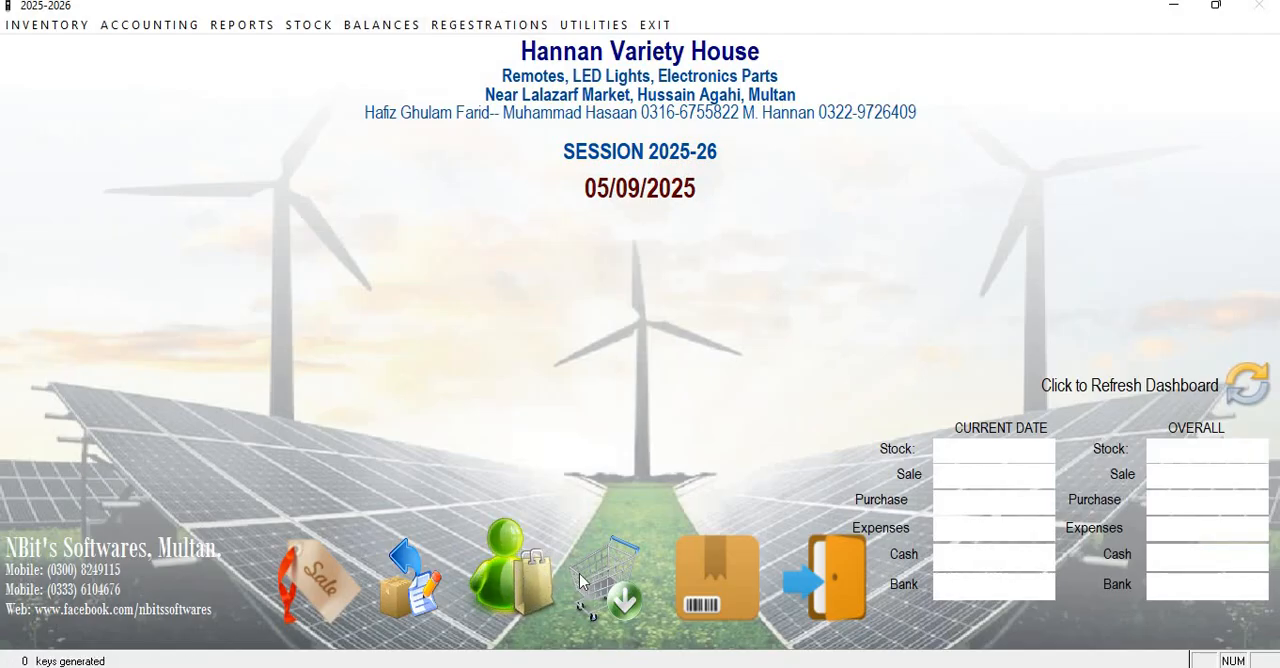
{"action": "left_click_drag", "start_coordinate": [660, 80], "coordinate": [560, 49]}
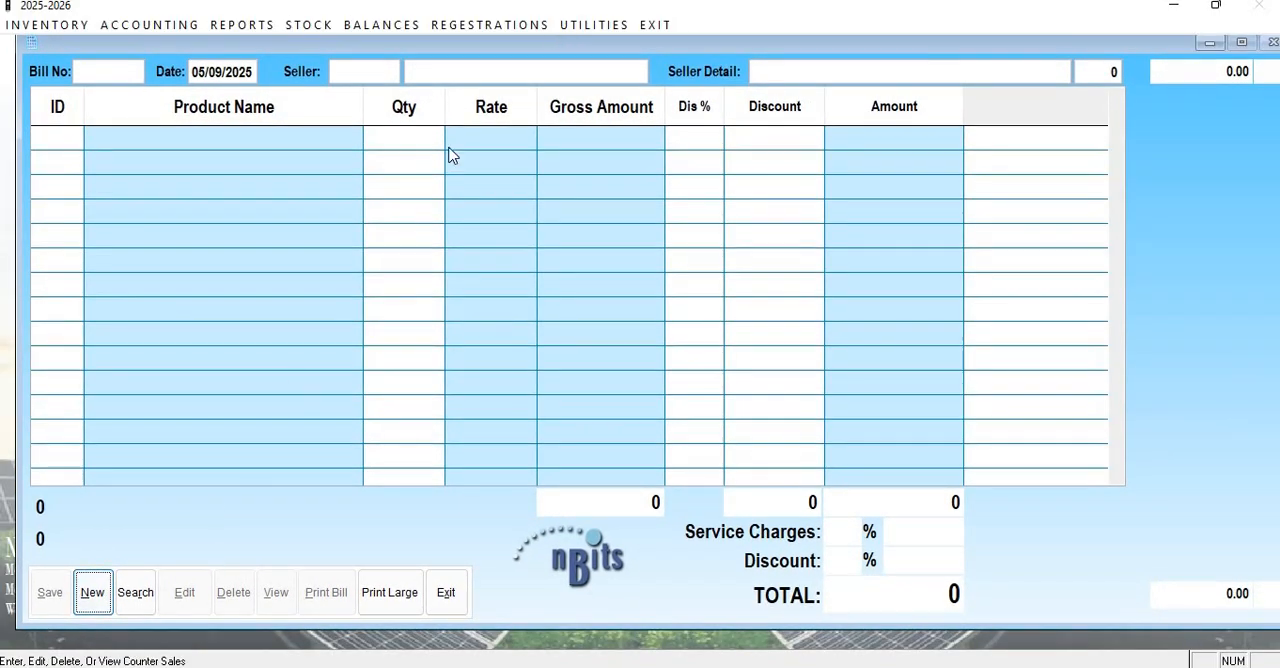
{"action": "left_click", "coordinate": [92, 597]}
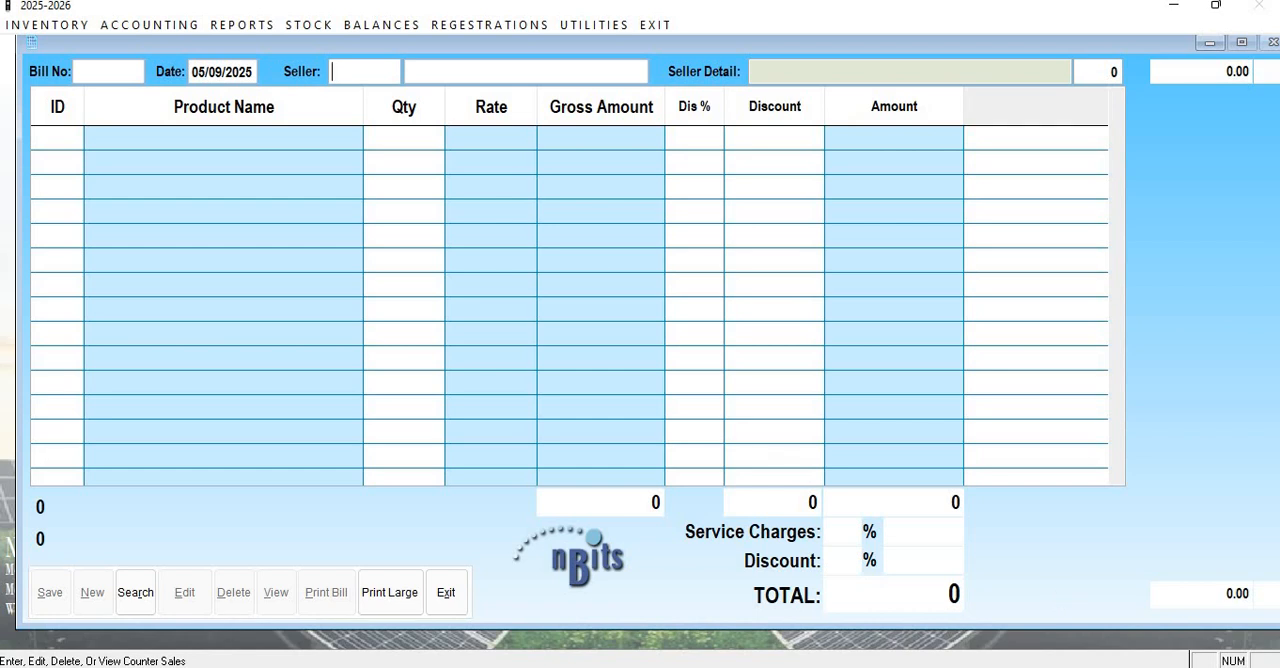
Look up FINE in the party list and set FINE REMOTE HOUSE as the bill's seller, leaving the seller detail blank.
{"action": "left_click", "coordinate": [655, 666]}
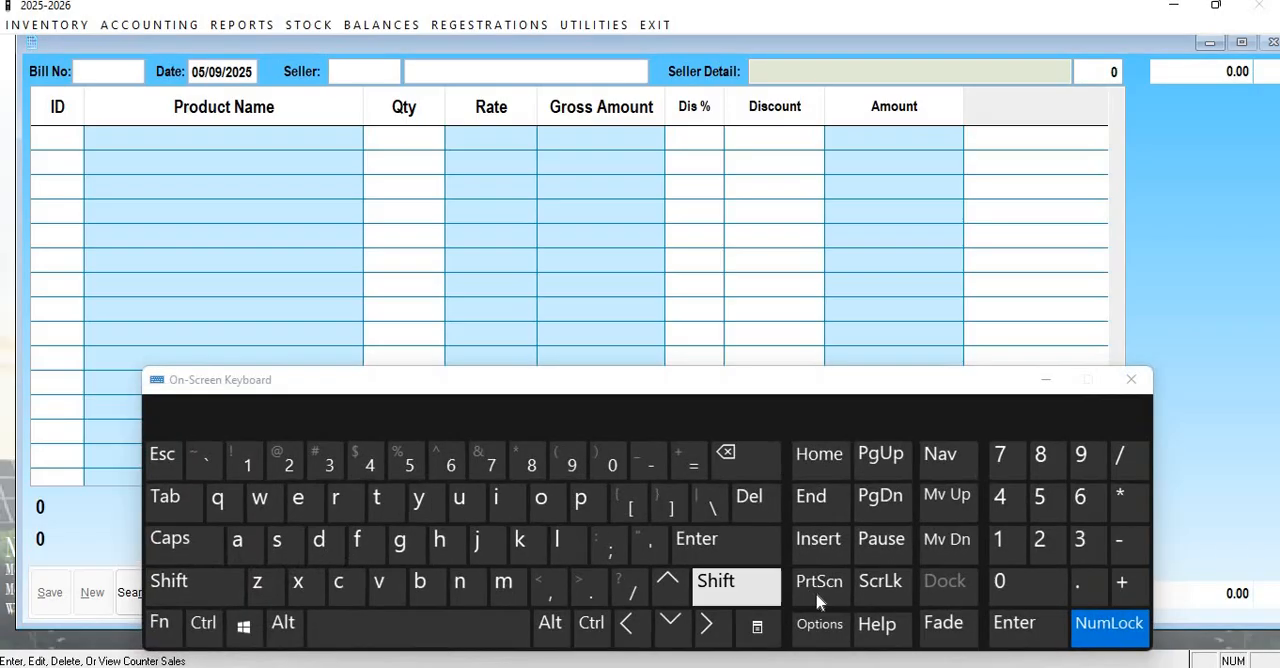
{"action": "left_click", "coordinate": [672, 628]}
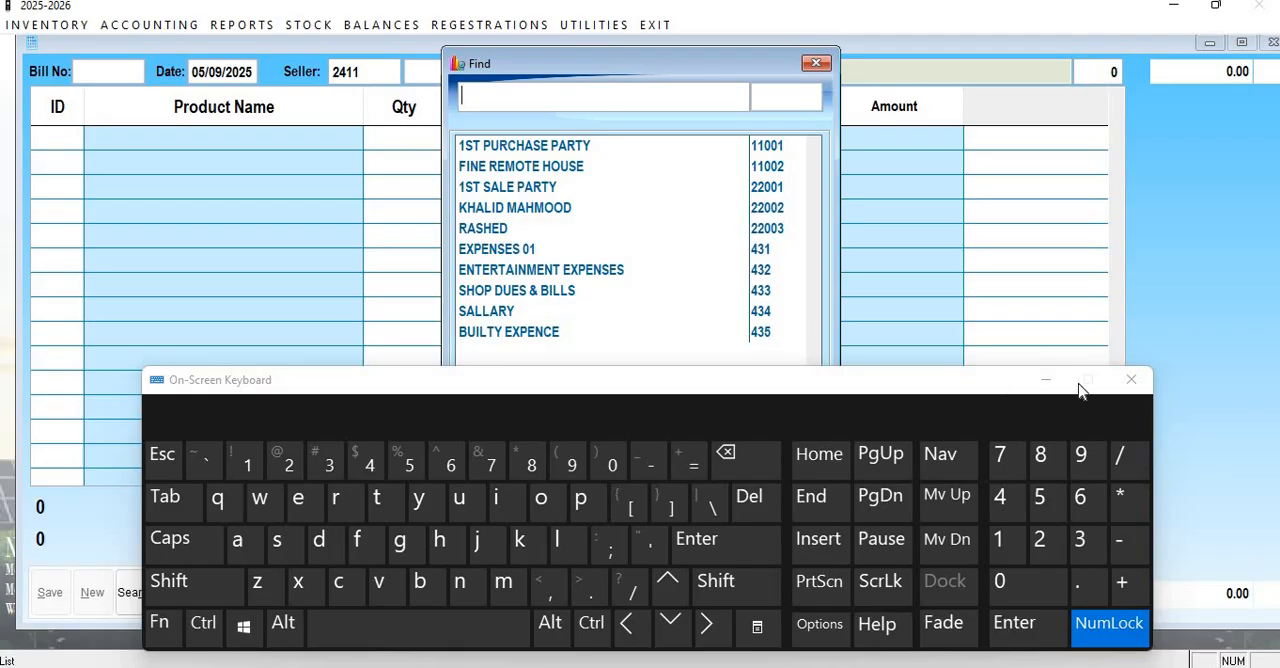
{"action": "left_click", "coordinate": [1131, 380]}
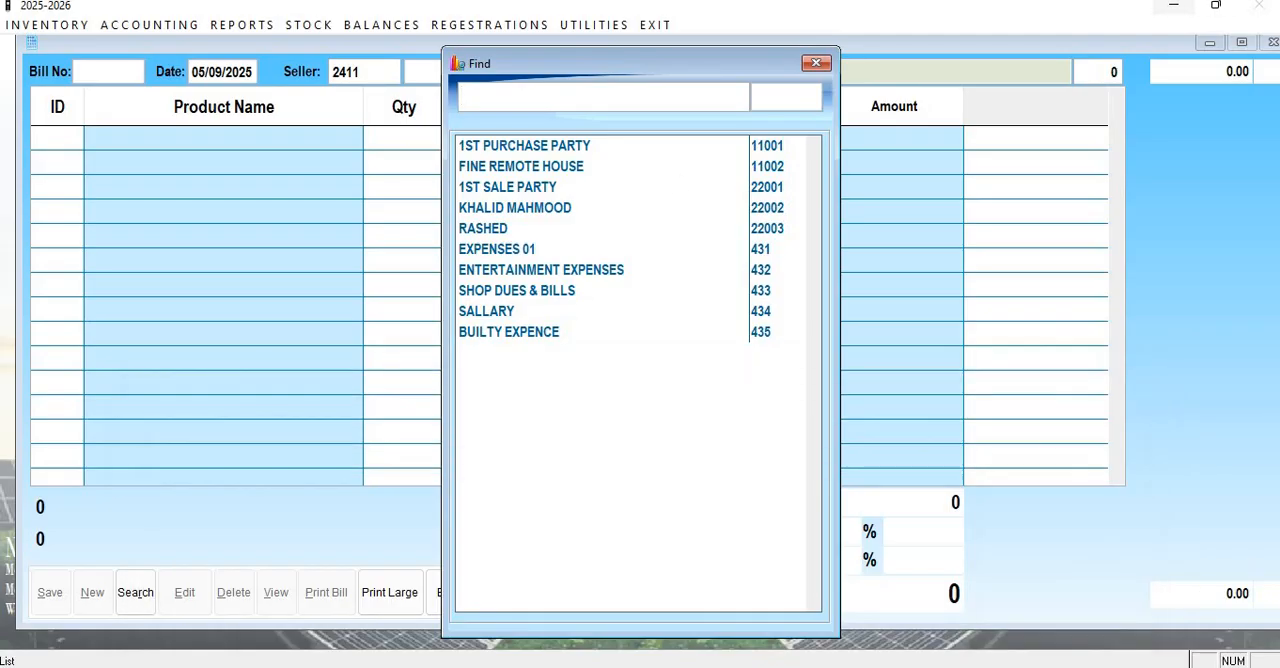
{"action": "type", "text": "FINE"}
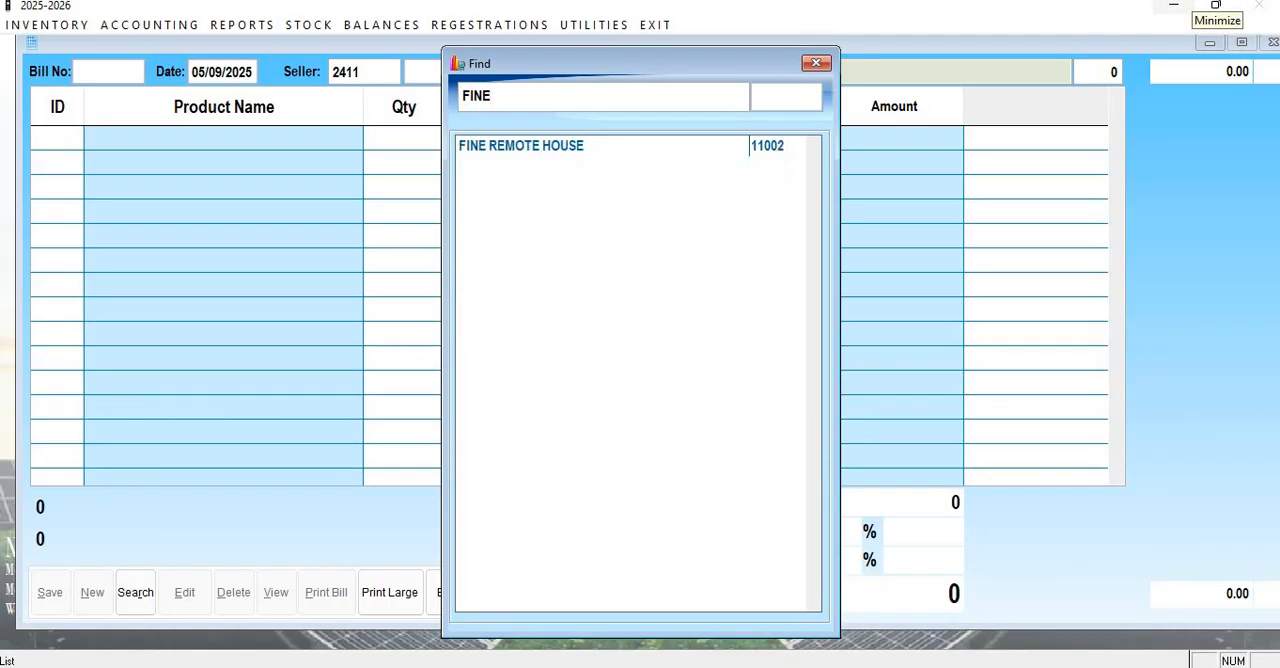
{"action": "key", "text": "Down"}
{"action": "key", "text": "Return"}
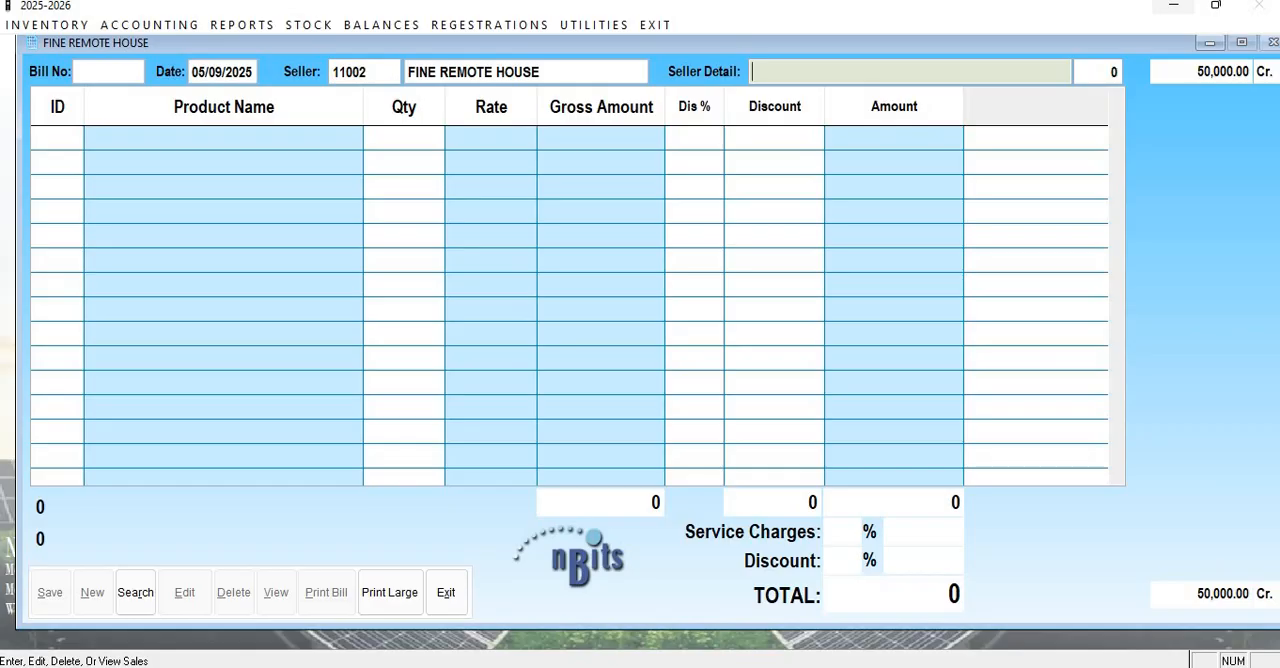
{"action": "key", "text": "Return"}
{"action": "key", "text": "Return"}
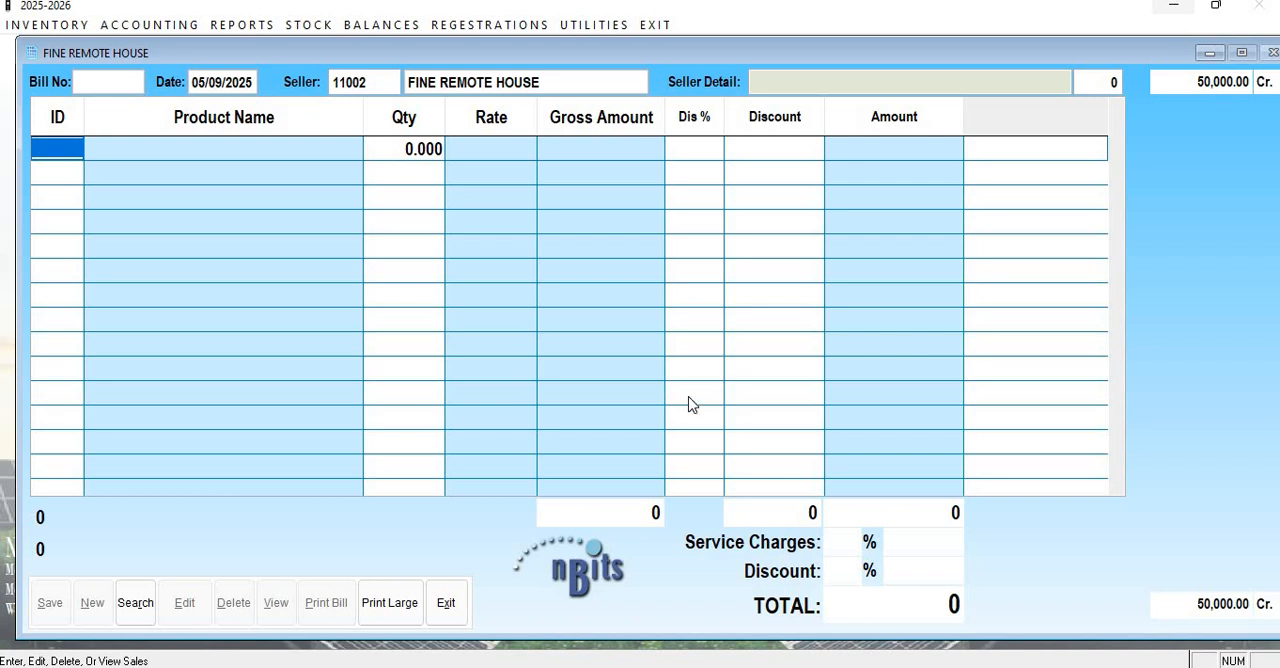
{"action": "left_click", "coordinate": [240, 667]}
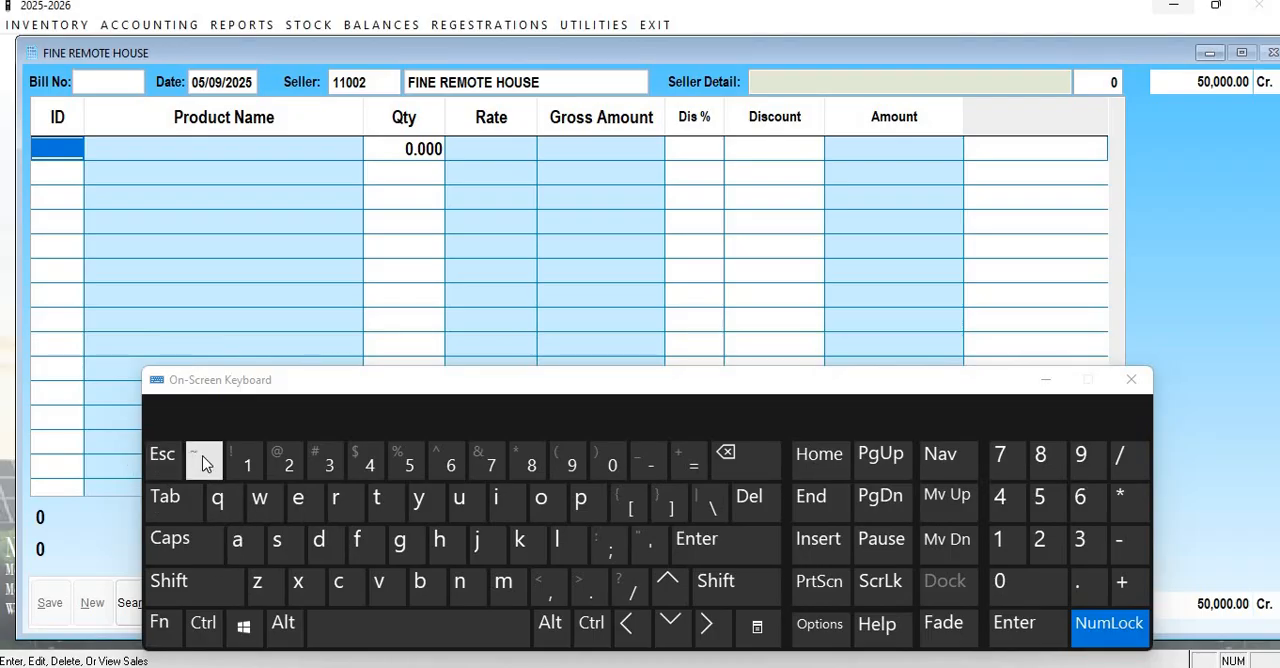
{"action": "left_click", "coordinate": [165, 624]}
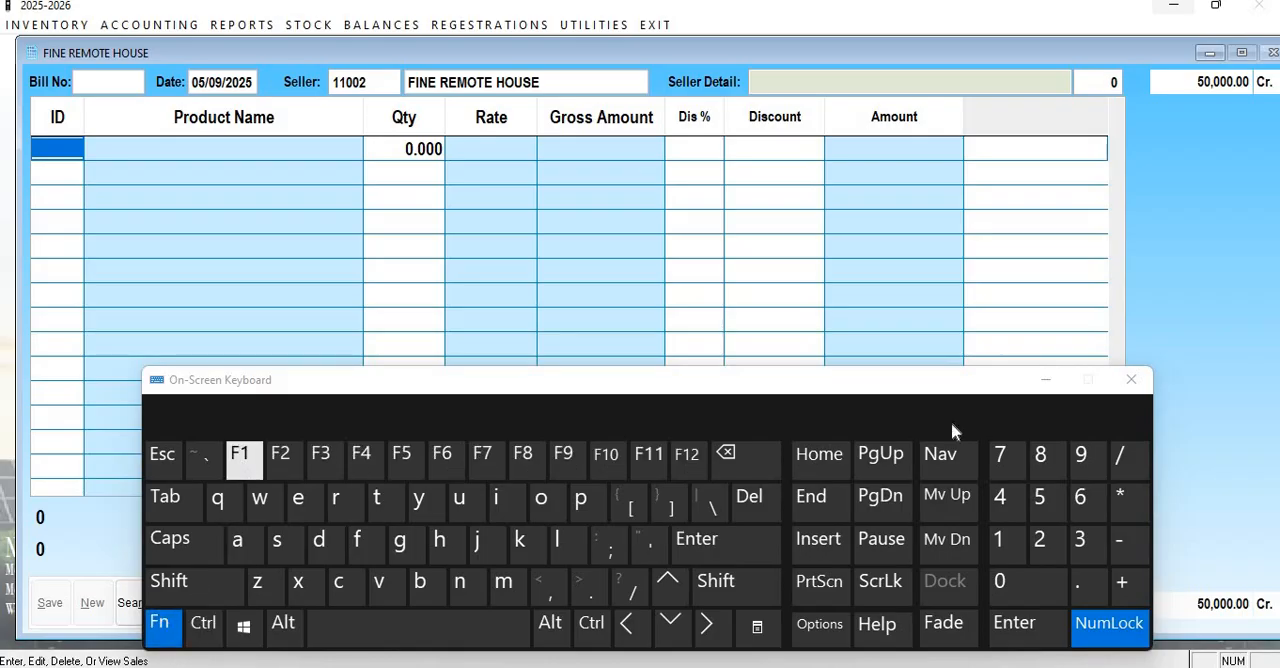
{"action": "left_click", "coordinate": [1131, 379]}
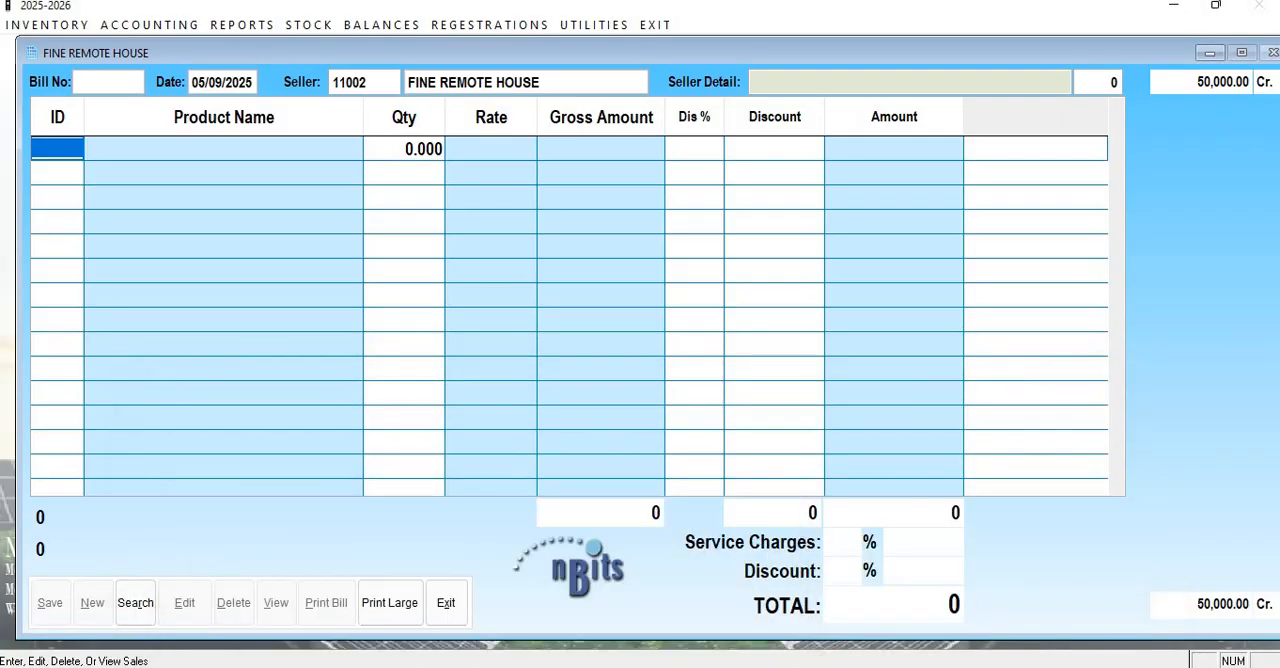
Search the product list for the Android Box and add it as the bill's first product.
{"action": "key", "text": "F1"}
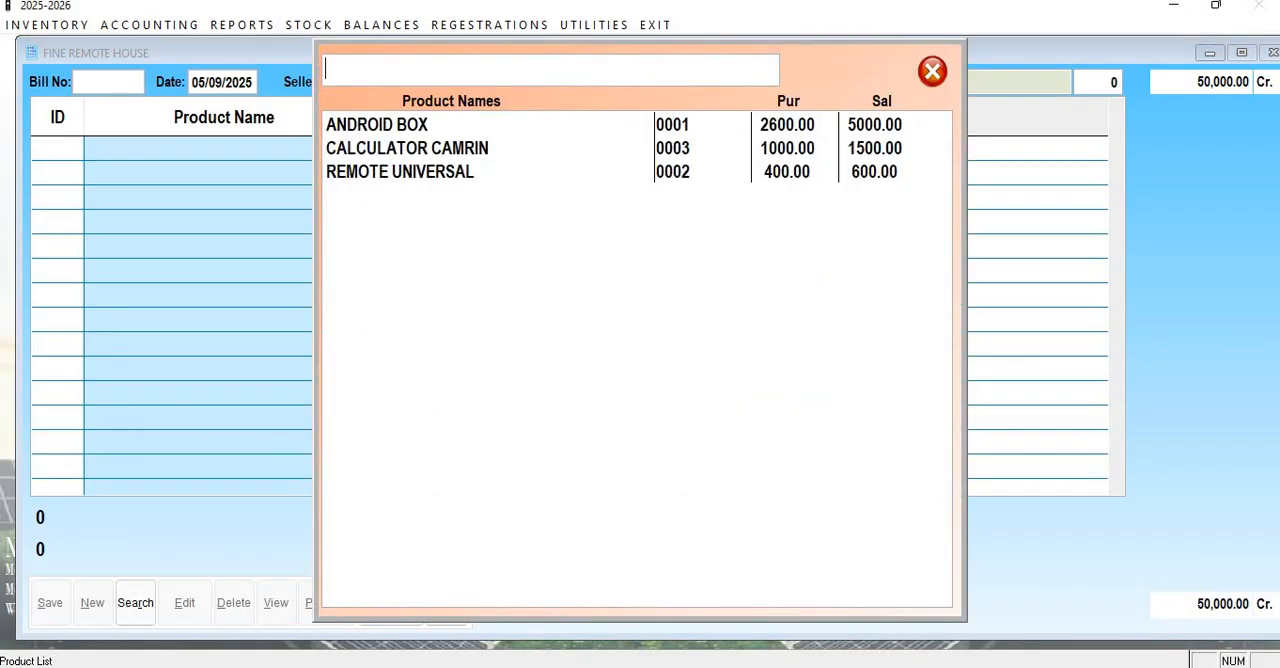
{"action": "type", "text": "BOX"}
{"action": "key", "text": "Down"}
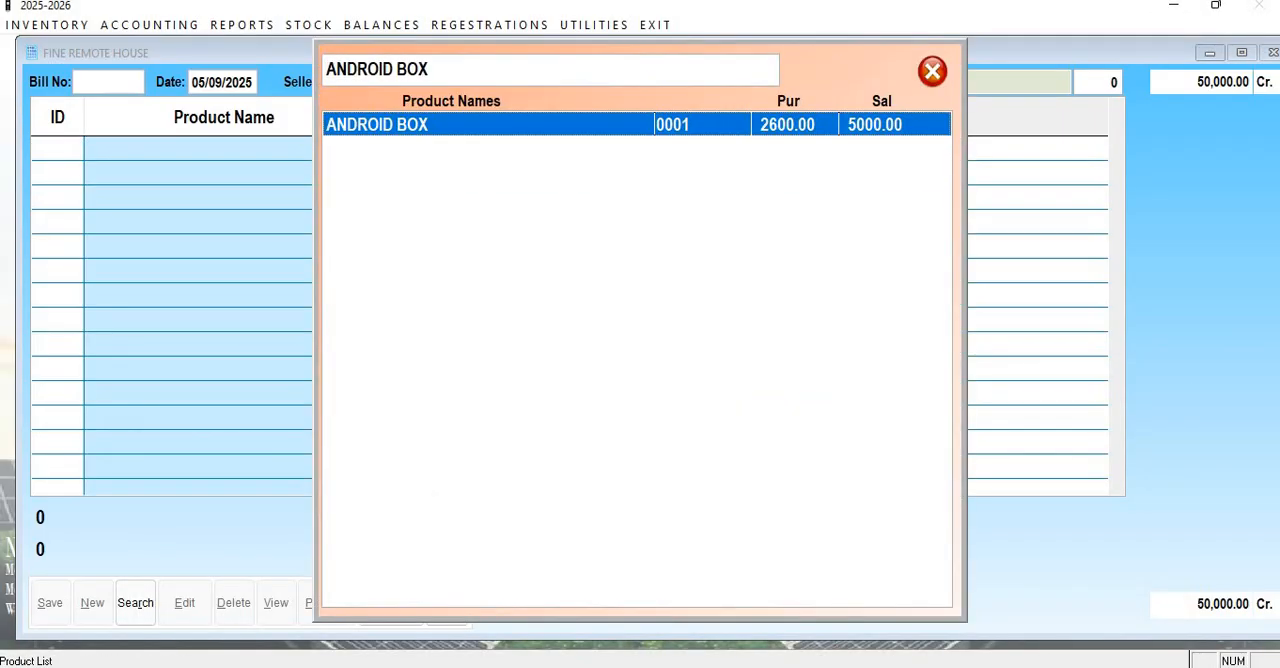
{"action": "key", "text": "Return"}
{"action": "key", "text": "Return"}
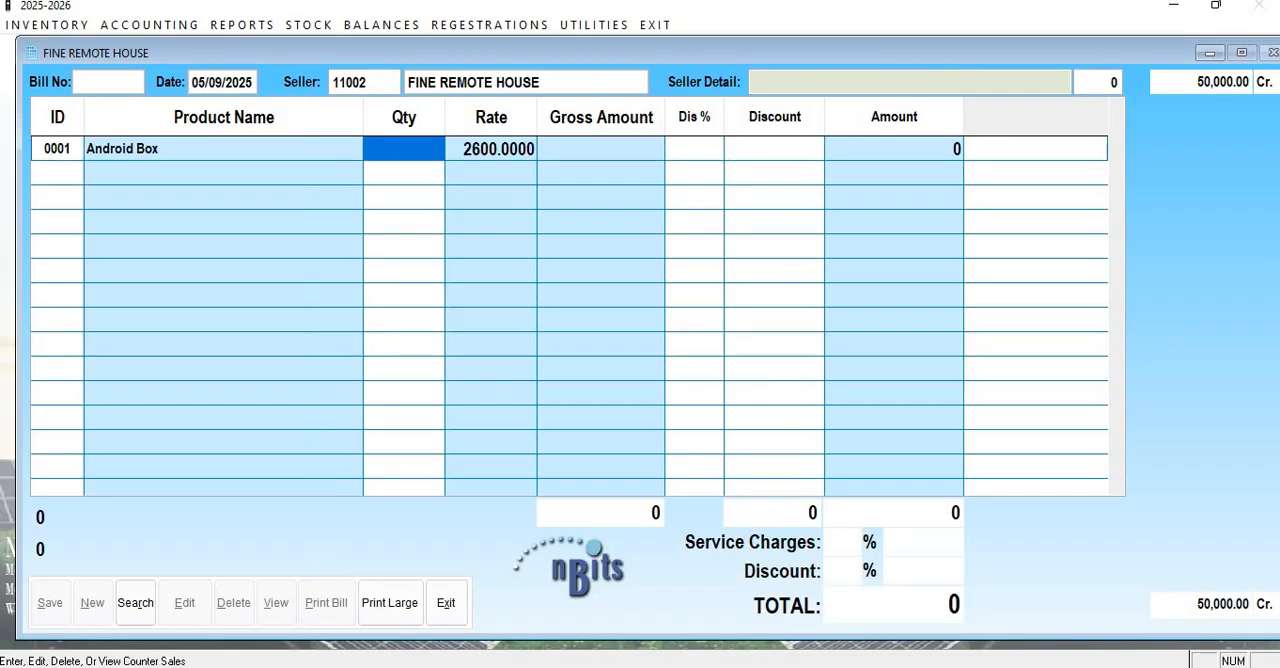
Set the Android Box's quantity to 50 and rate to 2500, and complete the row without a discount.
{"action": "type", "text": "50"}
{"action": "key", "text": "Return"}
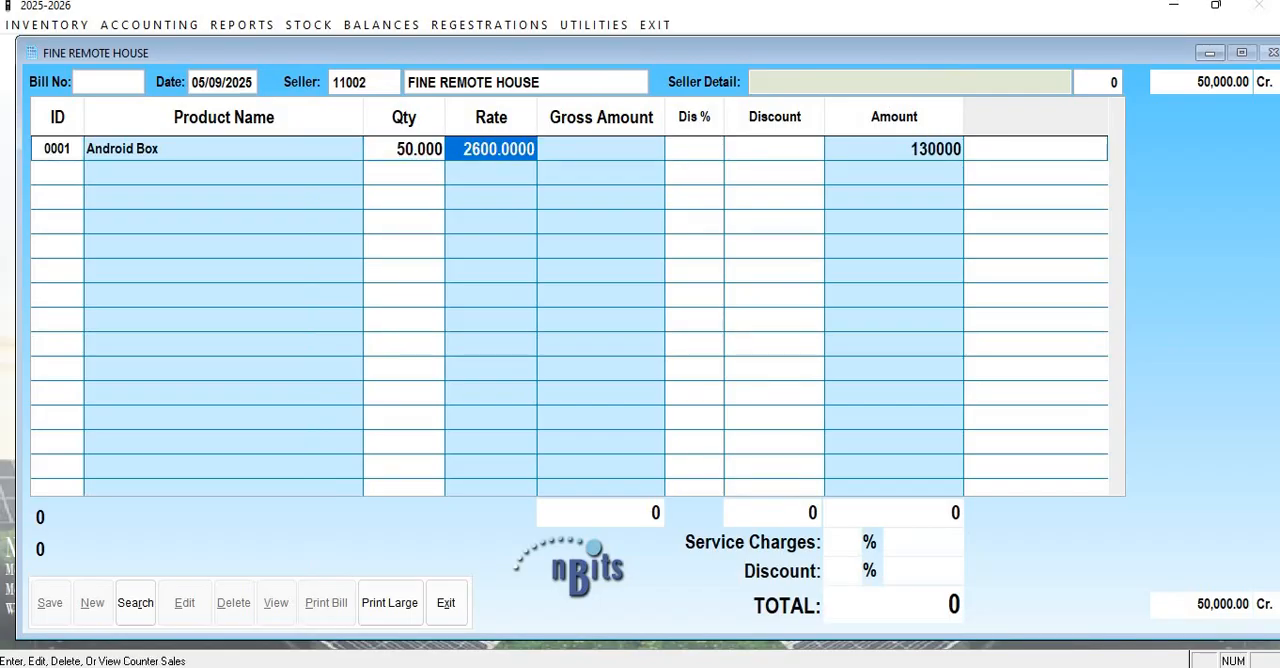
{"action": "type", "text": "2500 ."}
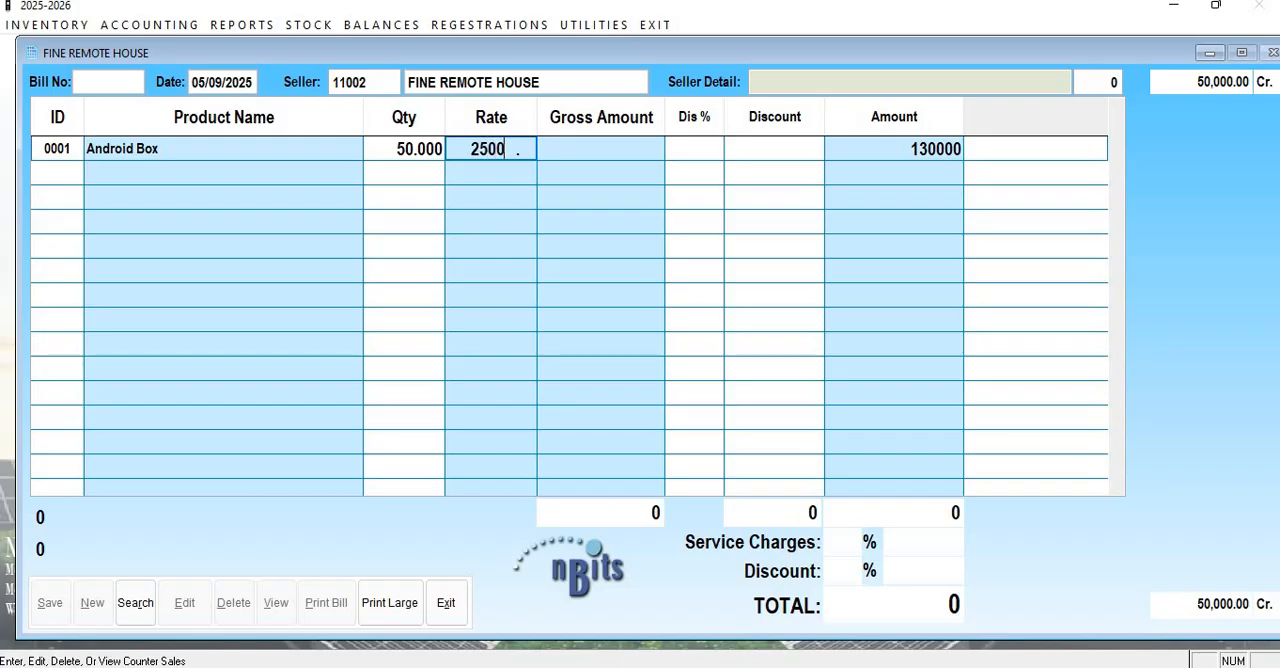
{"action": "key", "text": "Return"}
{"action": "key", "text": "Return"}
{"action": "key", "text": "Return"}
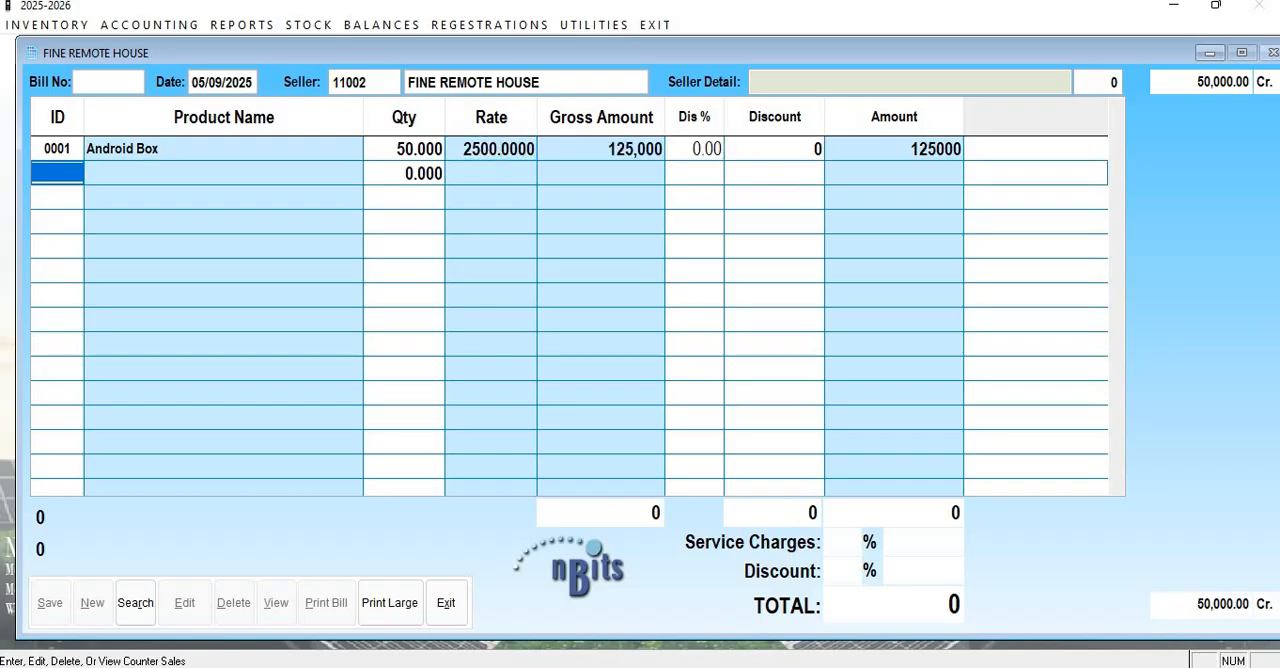
Add Calculator Camrin as the second product with quantity 50, keeping its rate of 1000 and no discount.
{"action": "key", "text": "Return"}
{"action": "type", "text": "C"}
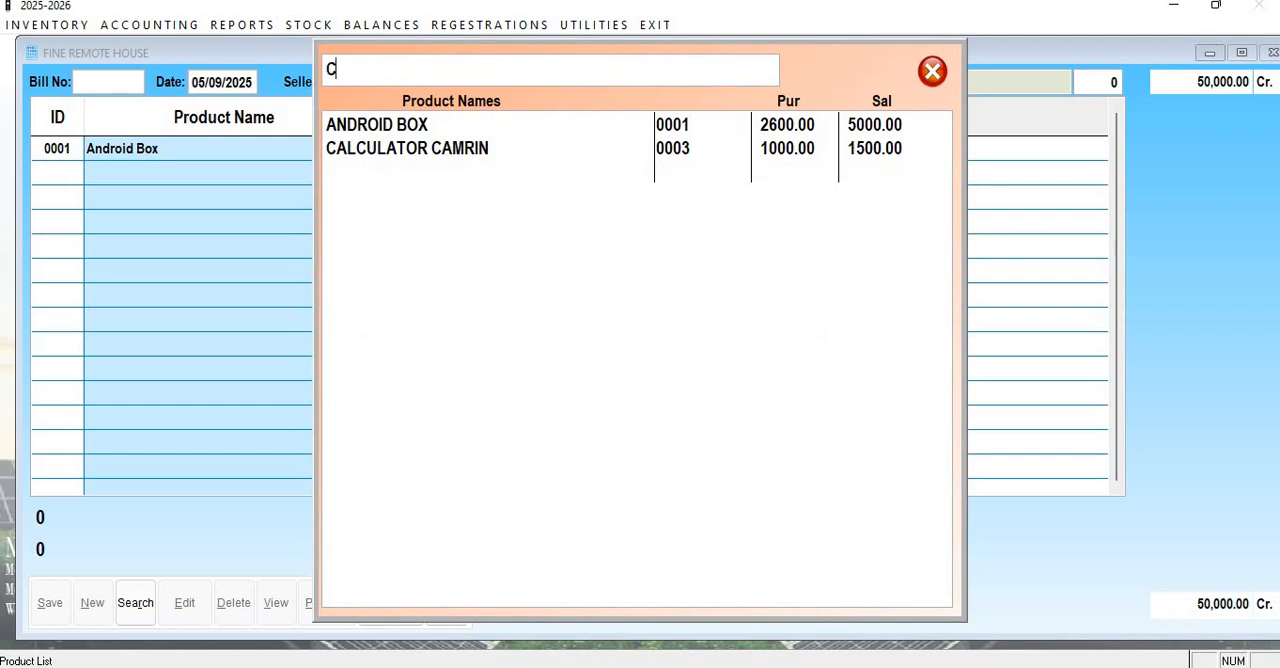
{"action": "type", "text": "ALC"}
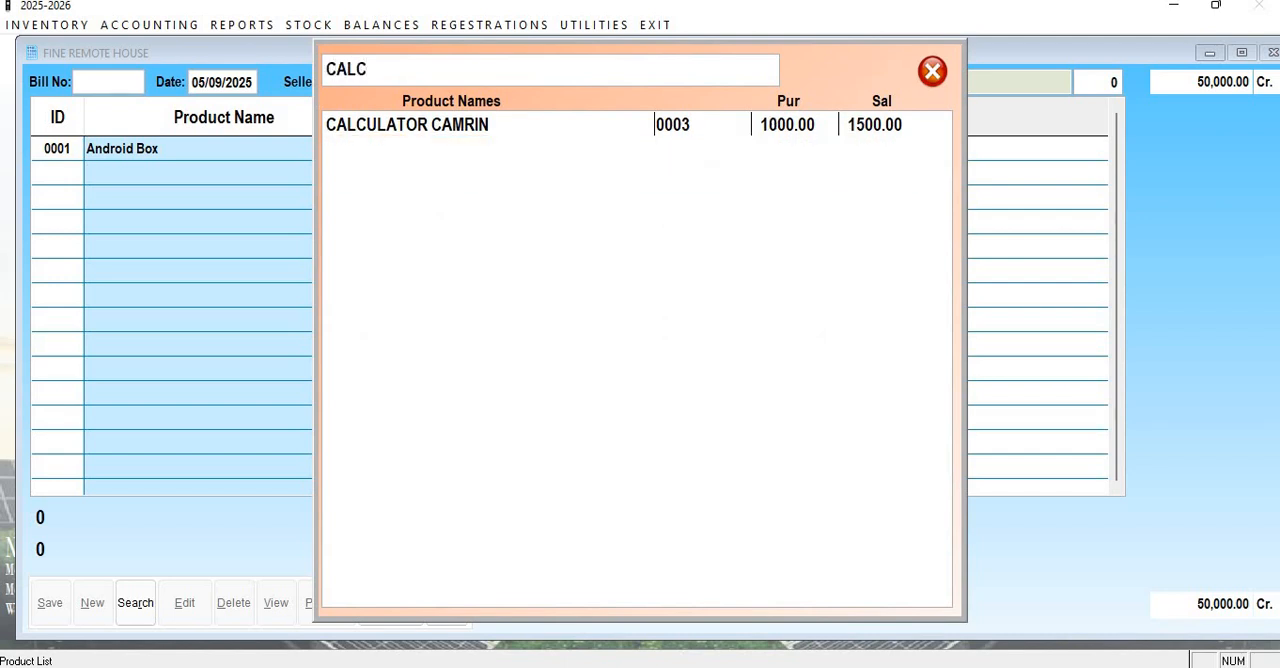
{"action": "key", "text": "Down"}
{"action": "key", "text": "Return"}
{"action": "type", "text": "50 ."}
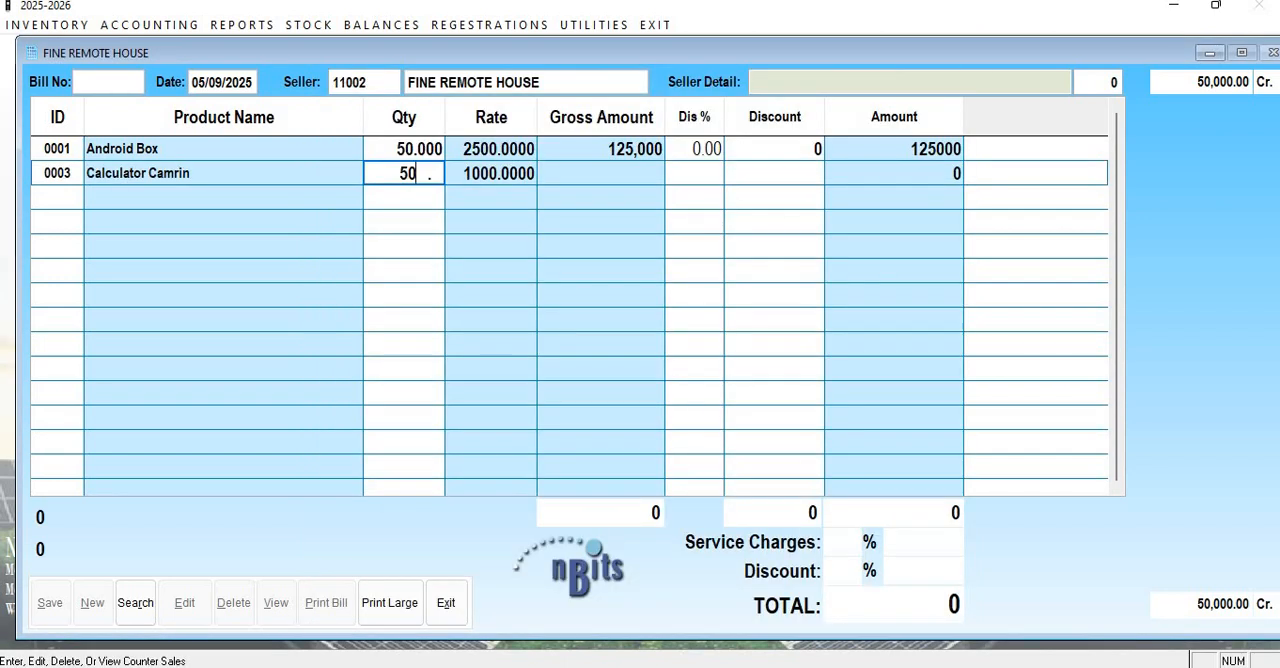
{"action": "key", "text": "Return"}
{"action": "key", "text": "Return"}
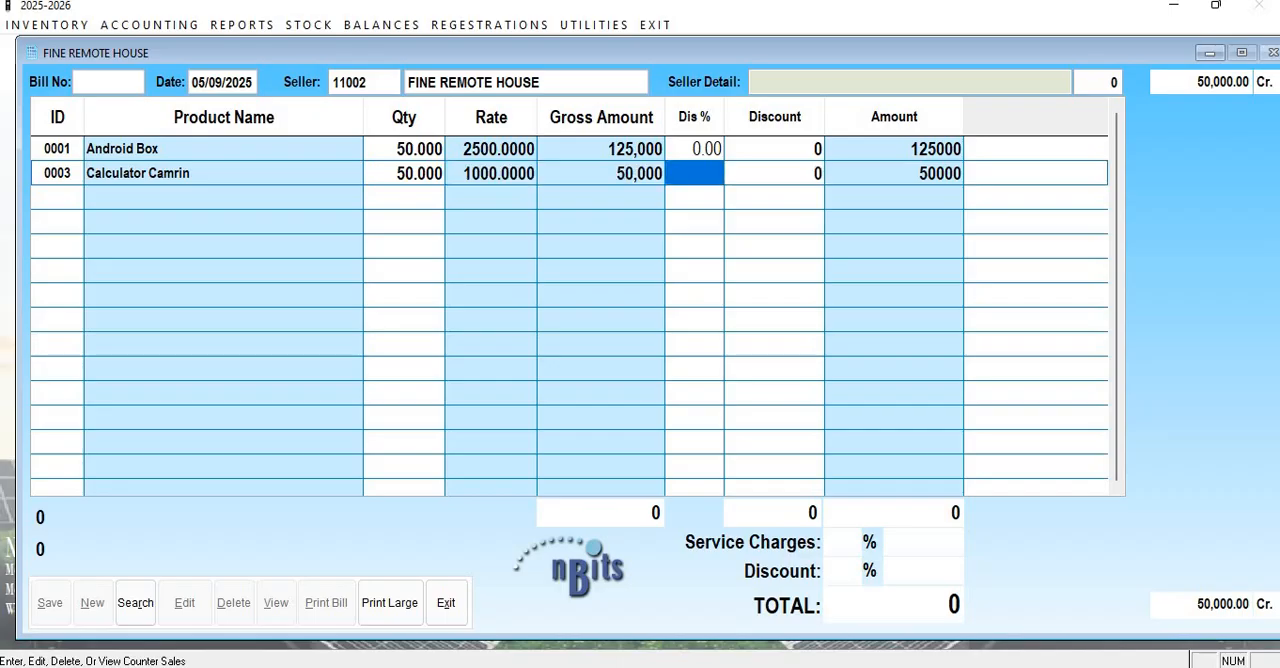
Add Remote Universal as the bill's third product with quantity 50, rate 300 and no discount.
{"action": "key", "text": "Return"}
{"action": "key", "text": "Return"}
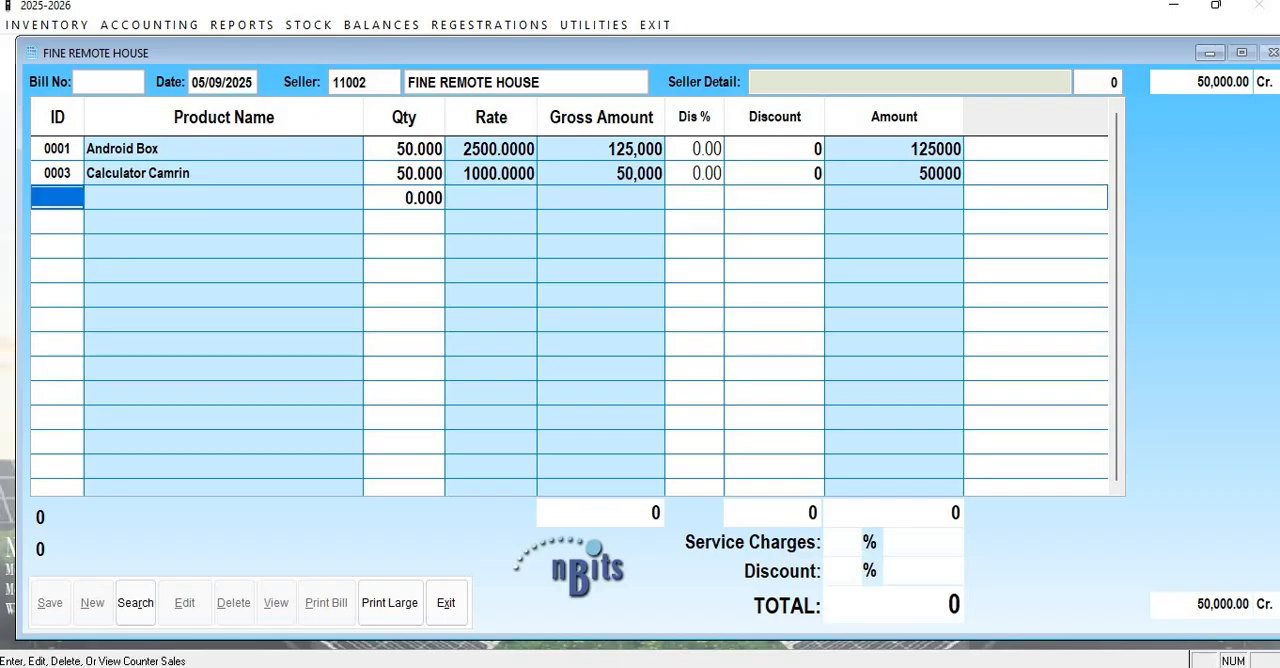
{"action": "key", "text": "Return"}
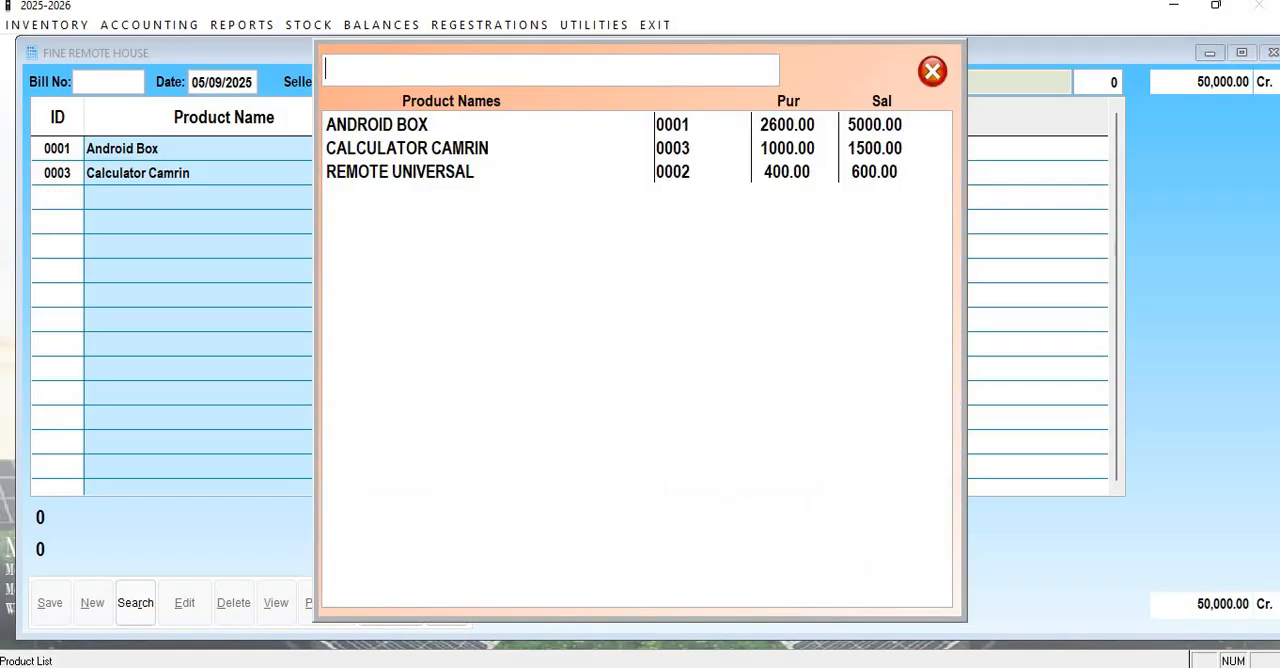
{"action": "type", "text": "R"}
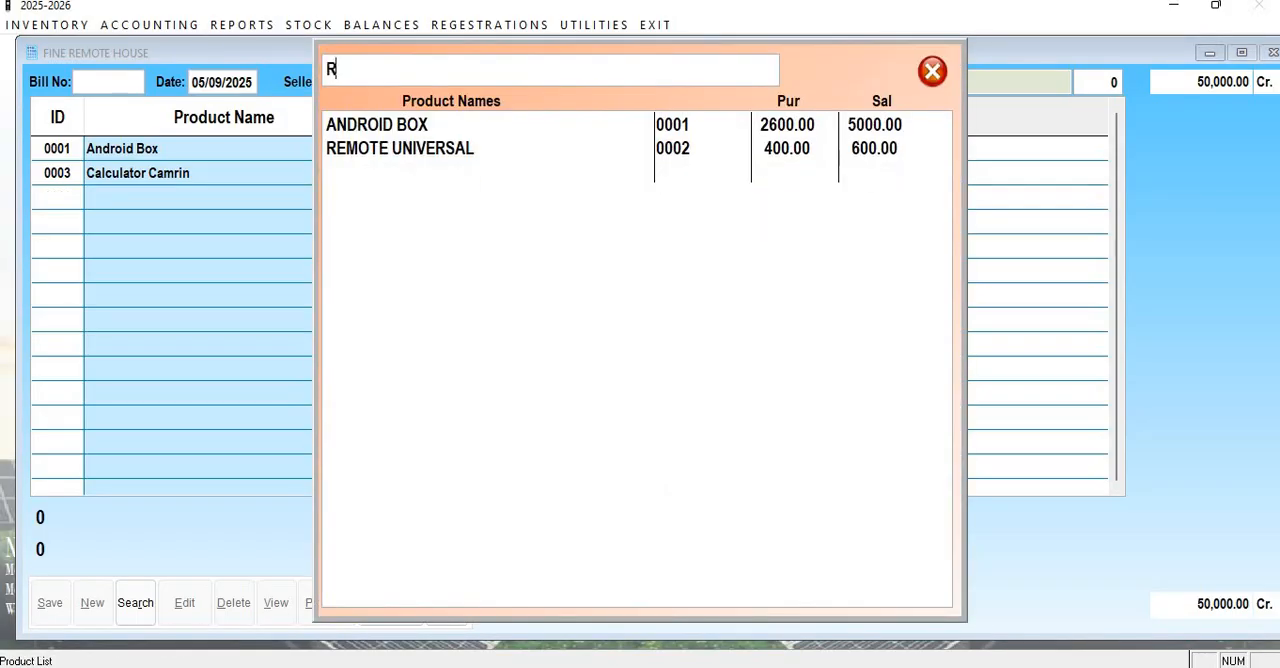
{"action": "type", "text": "EMO"}
{"action": "key", "text": "Return"}
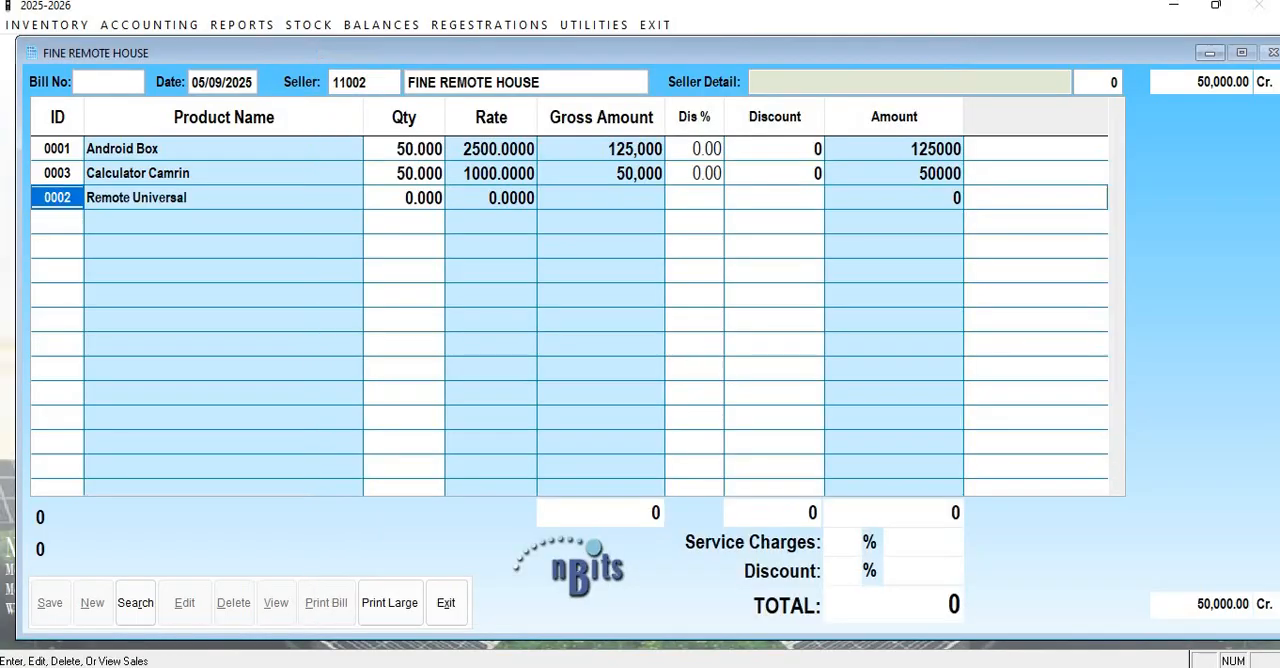
{"action": "type", "text": "50 ."}
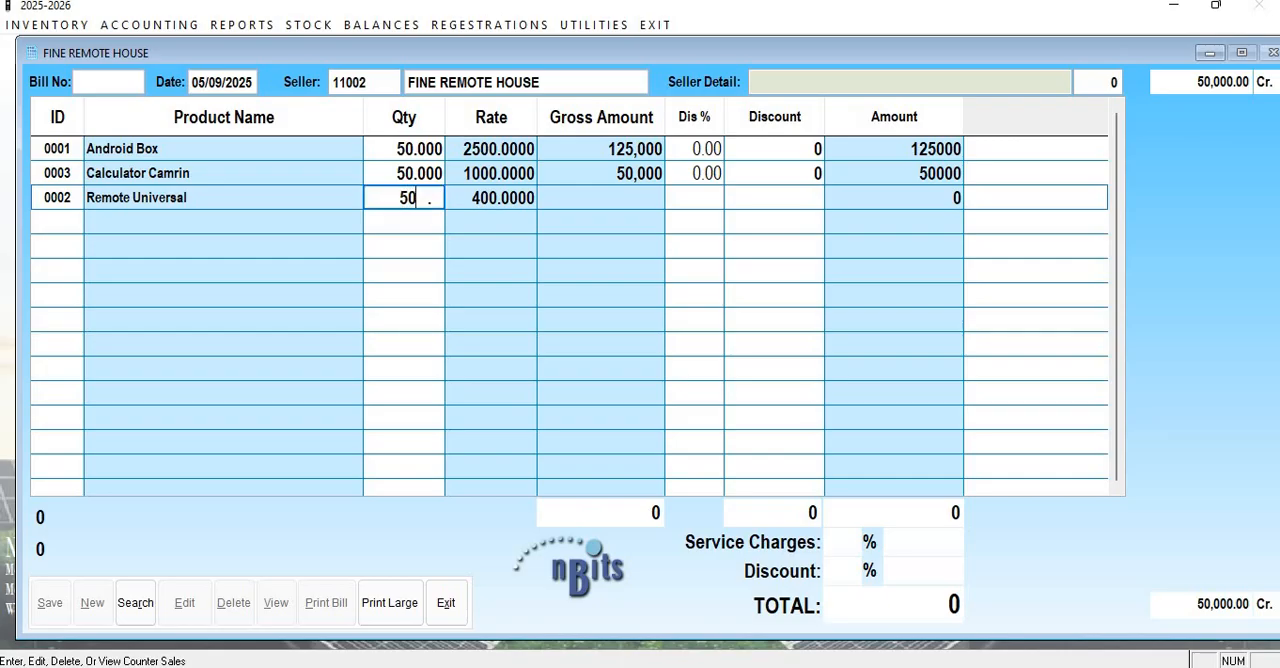
{"action": "key", "text": "Return"}
{"action": "type", "text": "300"}
{"action": "key", "text": "Return"}
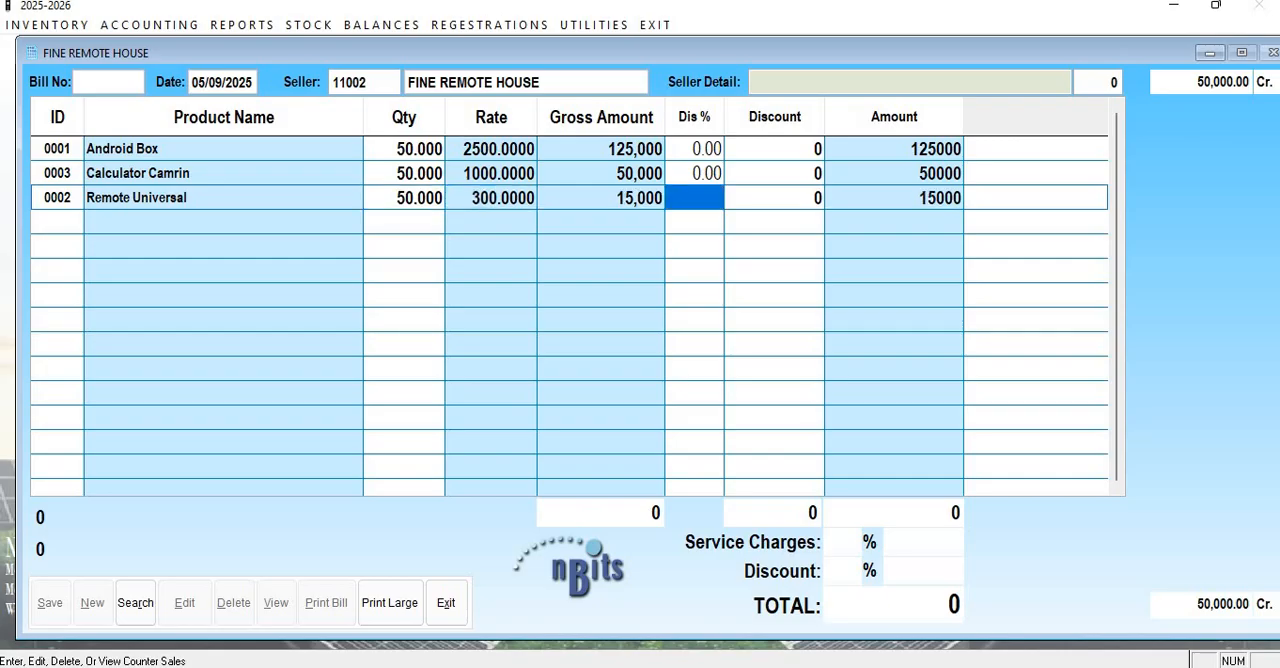
{"action": "key", "text": "Return"}
{"action": "key", "text": "Return"}
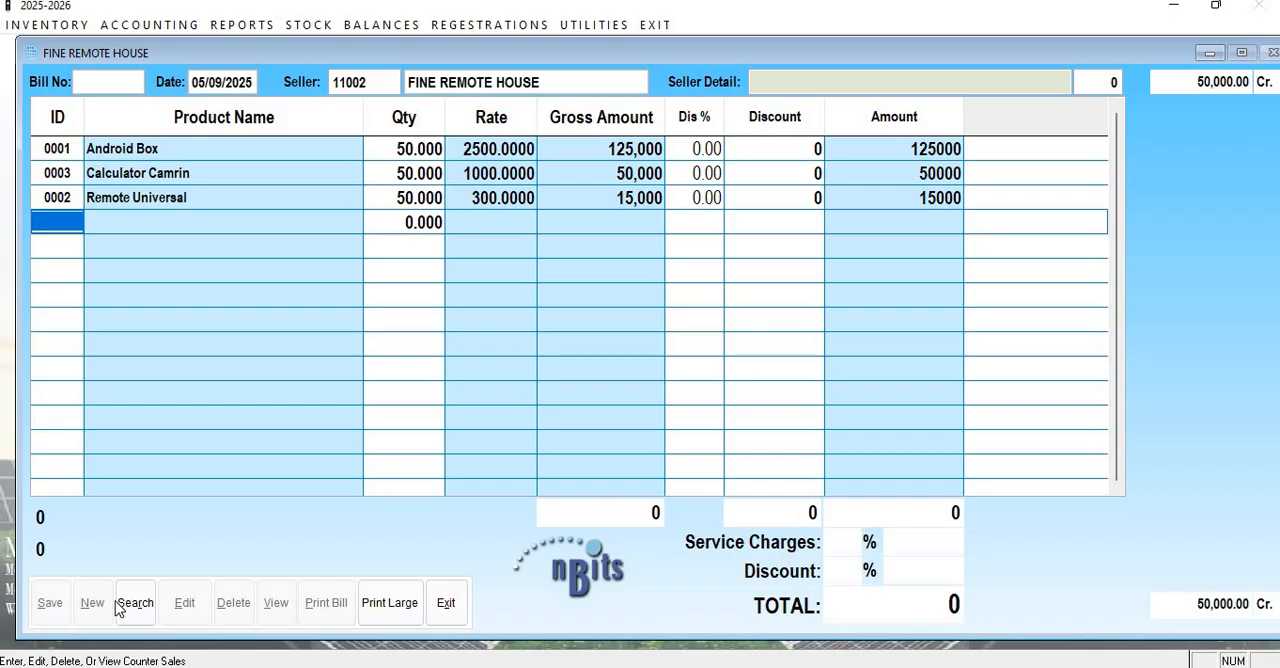
Finish the product entry and leave the bill's service charges and overall discount at zero.
{"action": "left_click", "coordinate": [214, 665]}
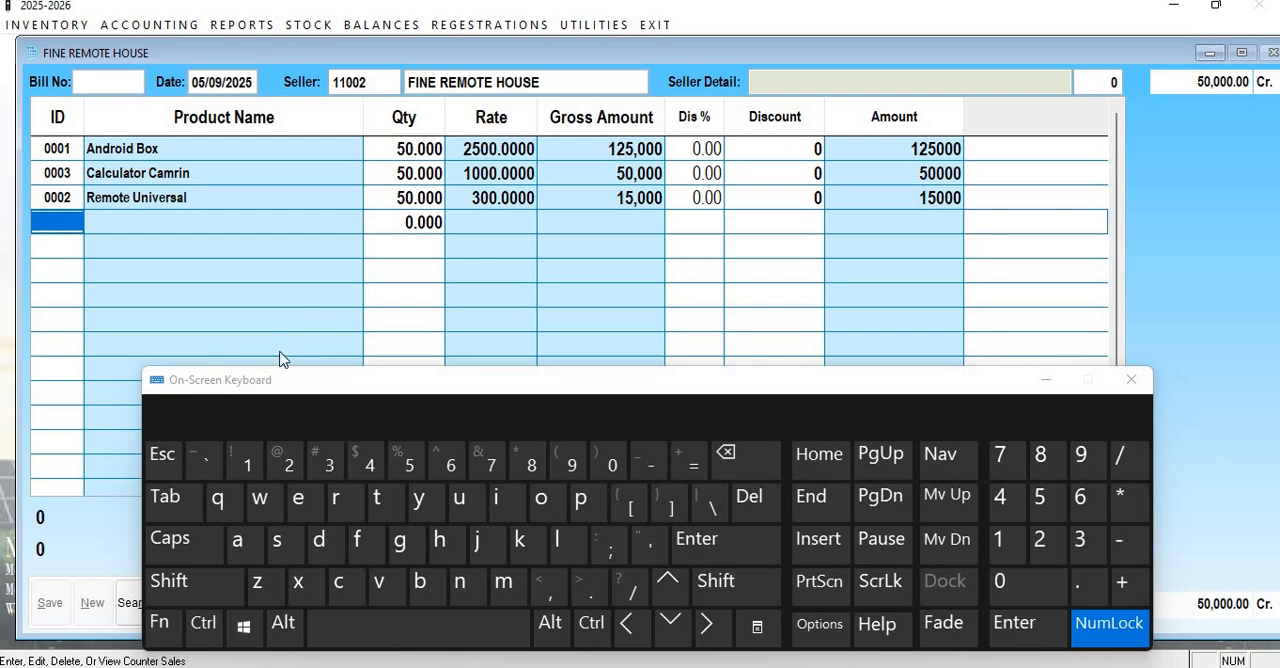
{"action": "left_click", "coordinate": [1047, 382]}
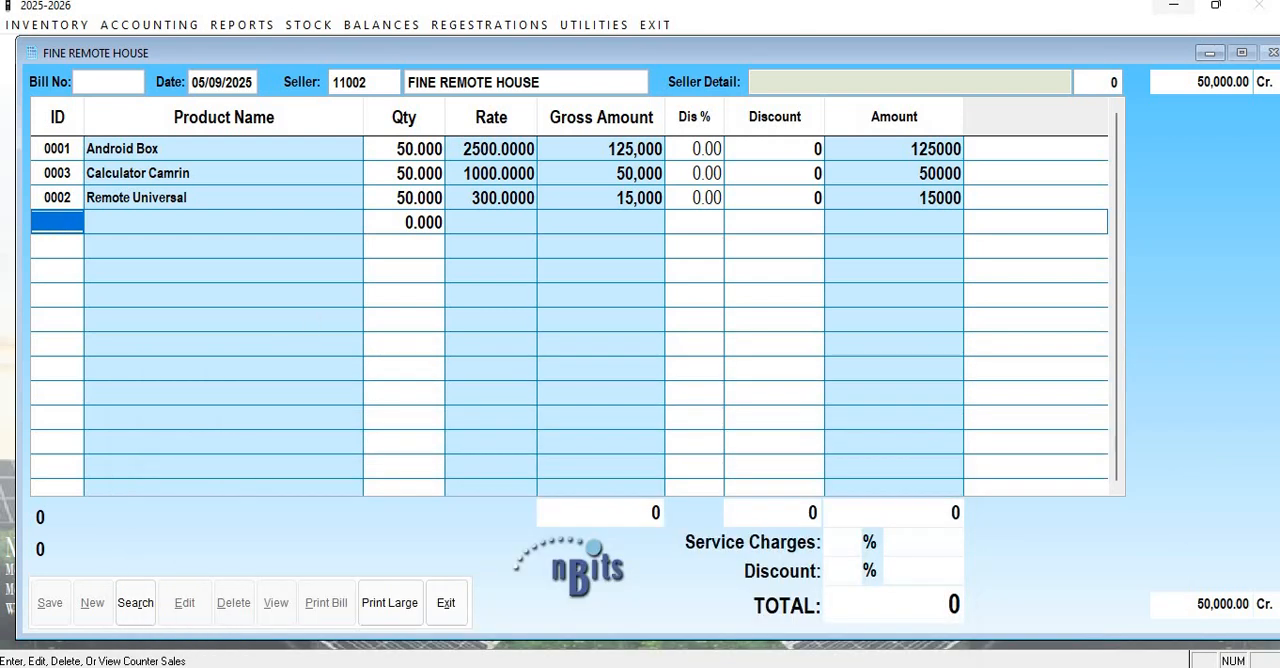
{"action": "key", "text": "Escape"}
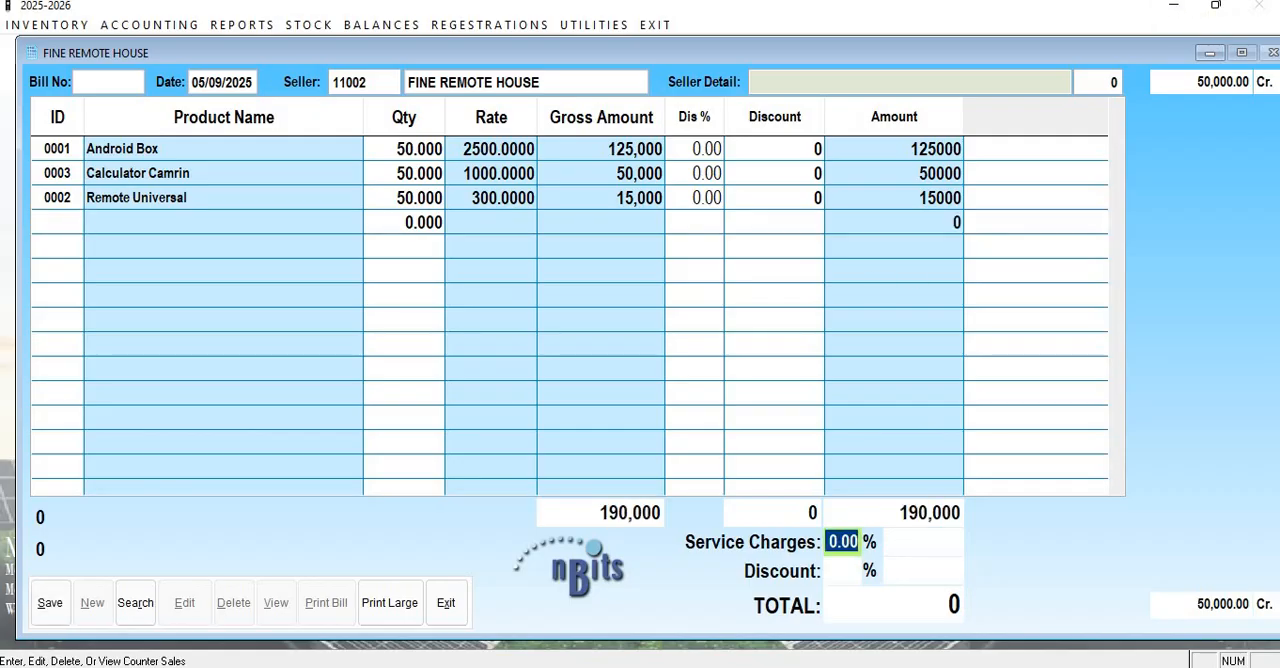
{"action": "key", "text": "Return"}
{"action": "key", "text": "Return"}
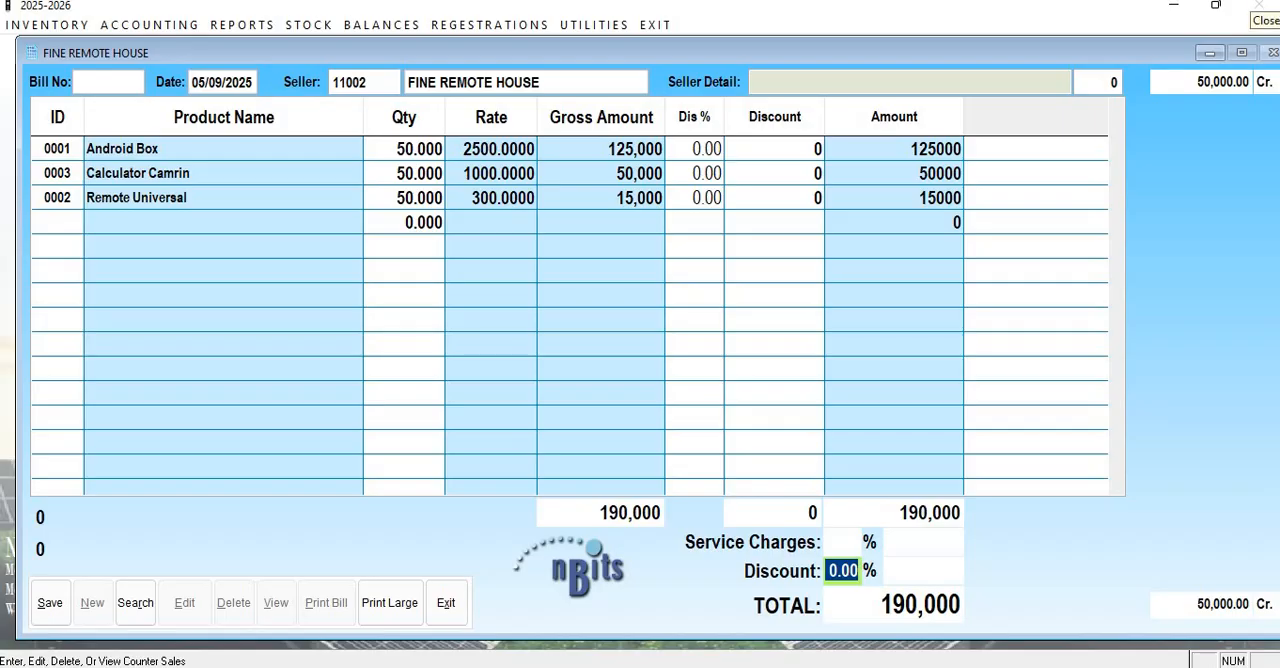
{"action": "key", "text": "Return"}
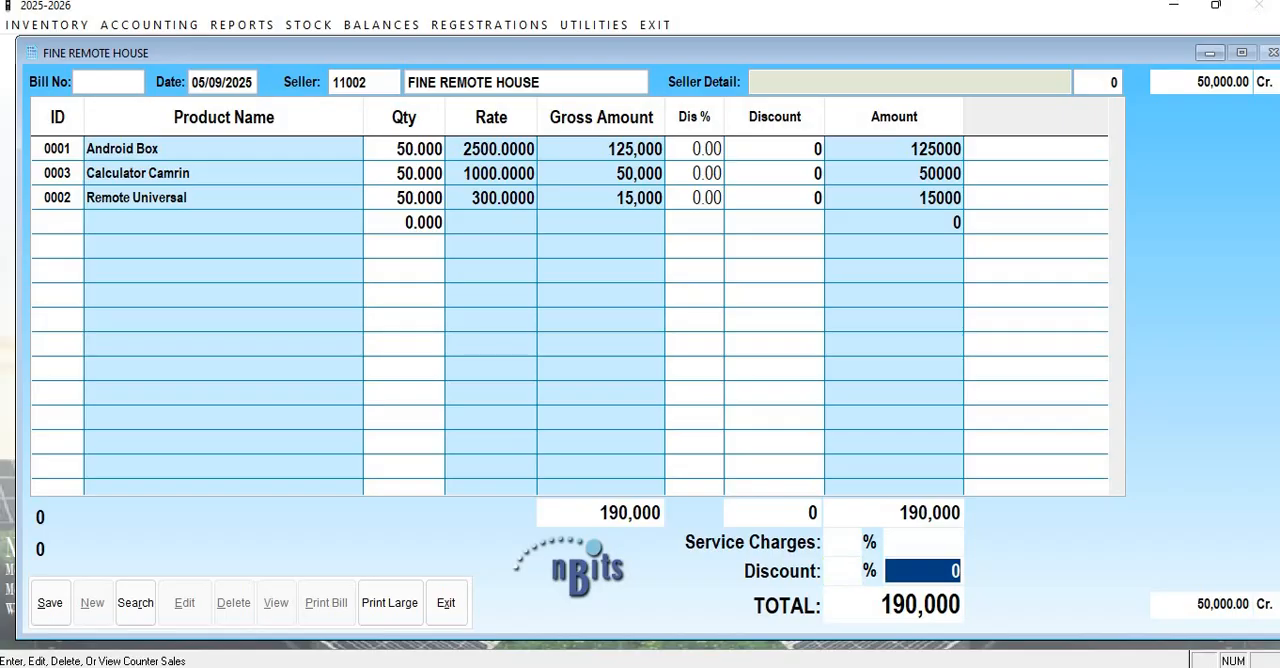
{"action": "key", "text": "Return"}
Save the purchase bill, dismissing the program error, and close the bill window.
{"action": "key", "text": "Return"}
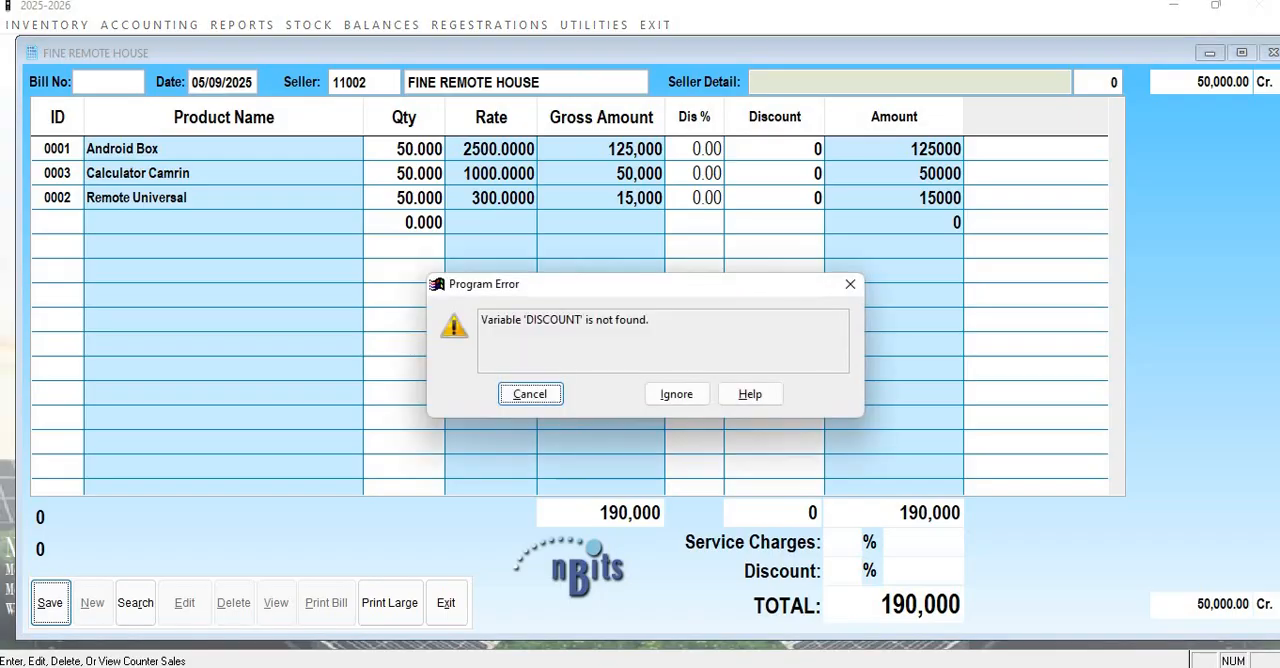
{"action": "key", "text": "Return"}
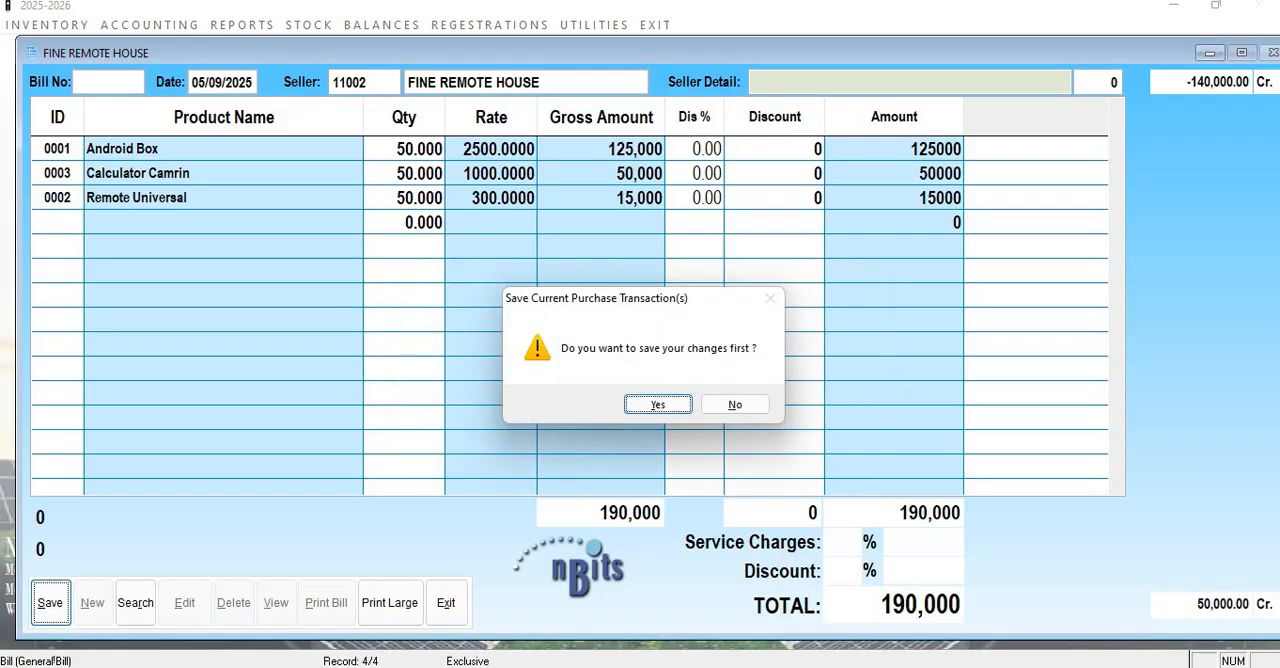
{"action": "key", "text": "Return"}
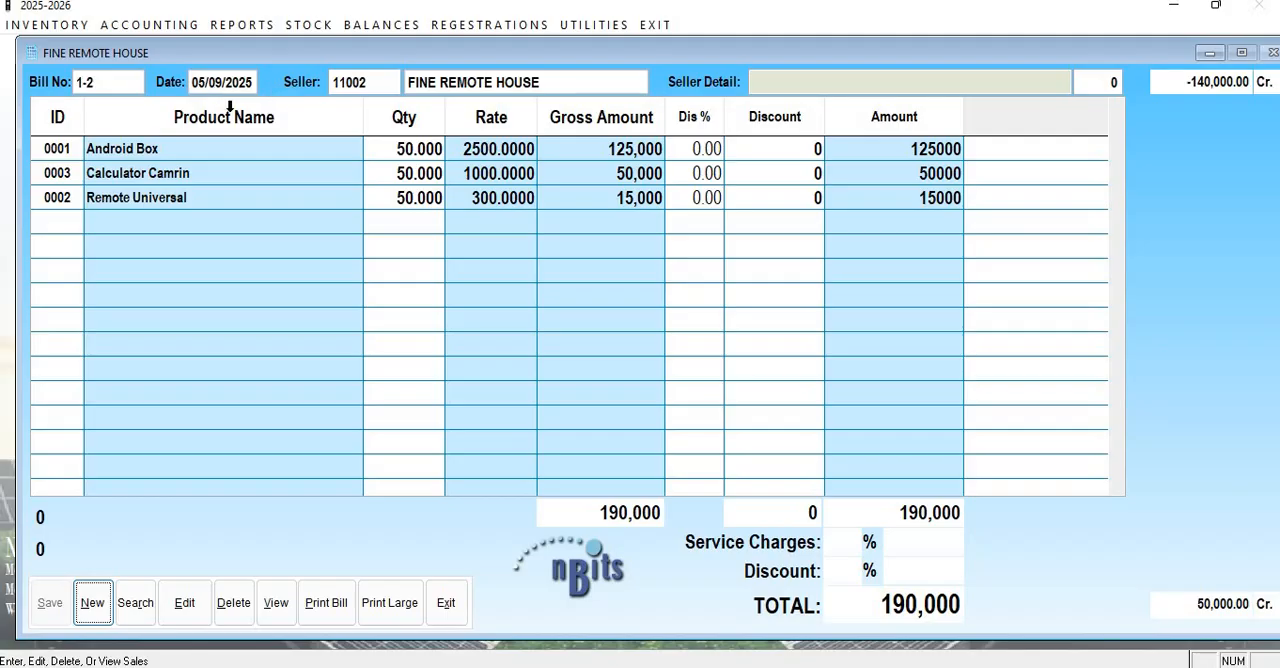
{"action": "left_click", "coordinate": [446, 603]}
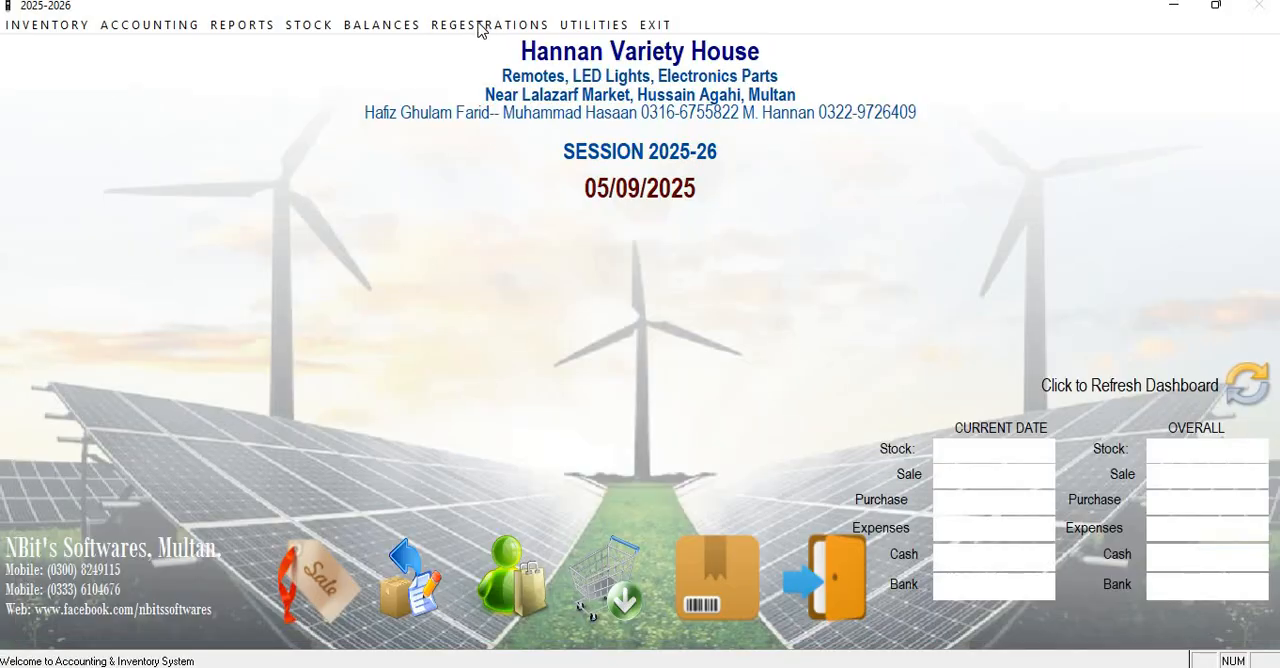
Open the ledger report and load FINE REMOTE HOUSE for 01/01/2020 to 05/09/2025.
{"action": "left_click", "coordinate": [262, 25]}
{"action": "mouse_move", "coordinate": [263, 47]}
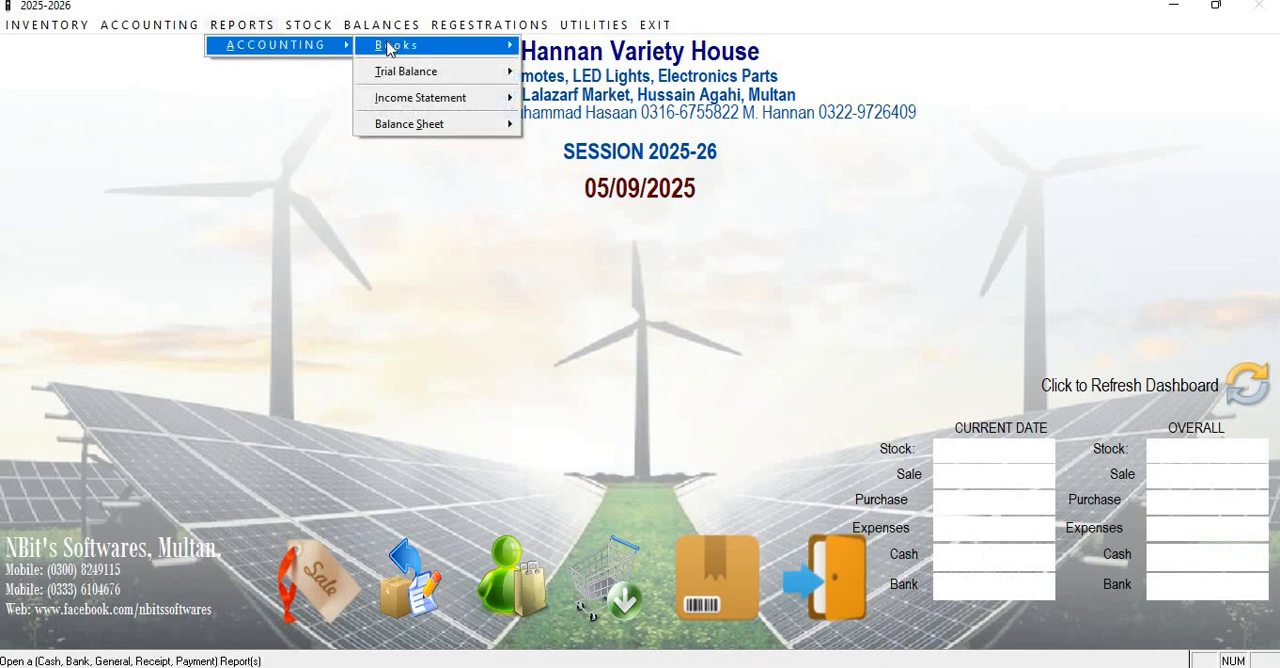
{"action": "mouse_move", "coordinate": [375, 28]}
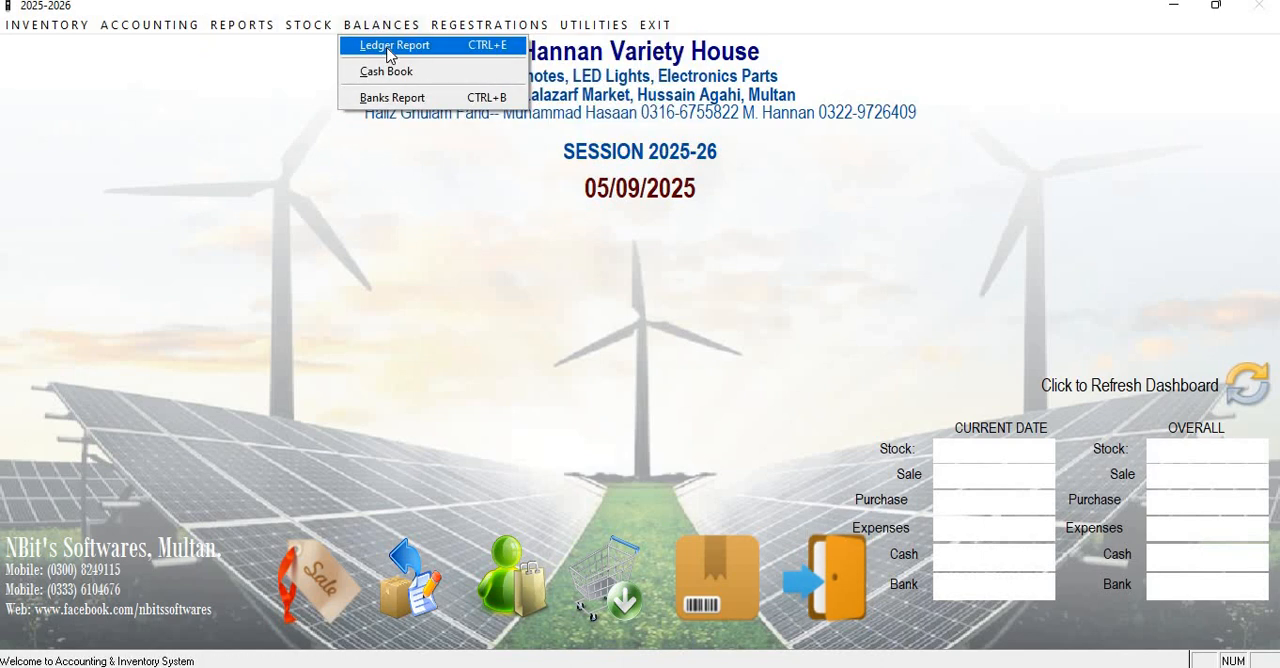
{"action": "left_click", "coordinate": [390, 48]}
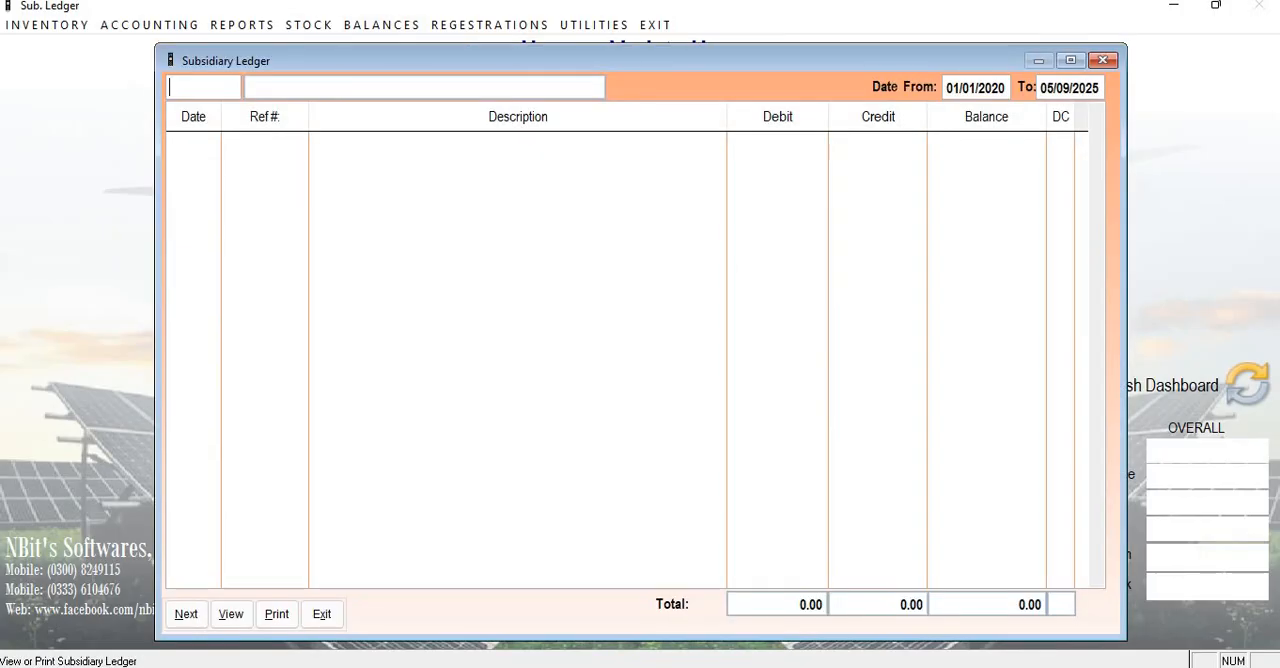
{"action": "key", "text": "Return"}
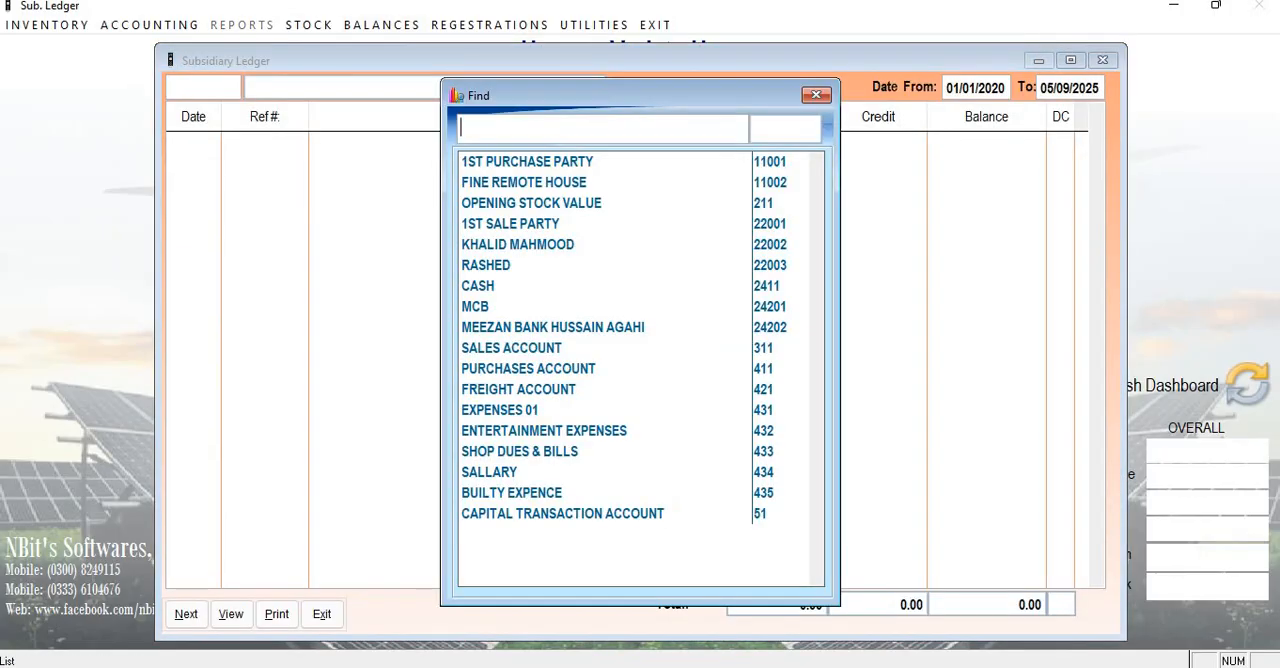
{"action": "type", "text": "FINE"}
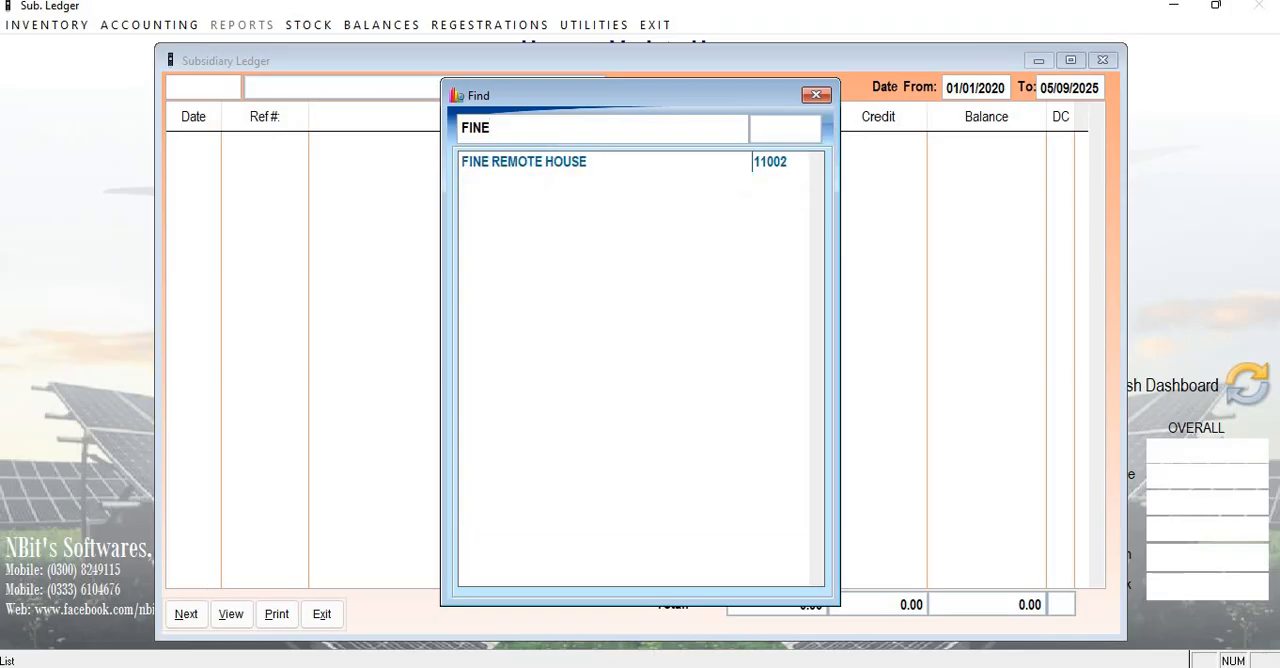
{"action": "key", "text": "Return"}
{"action": "key", "text": "Return"}
{"action": "key", "text": "Return"}
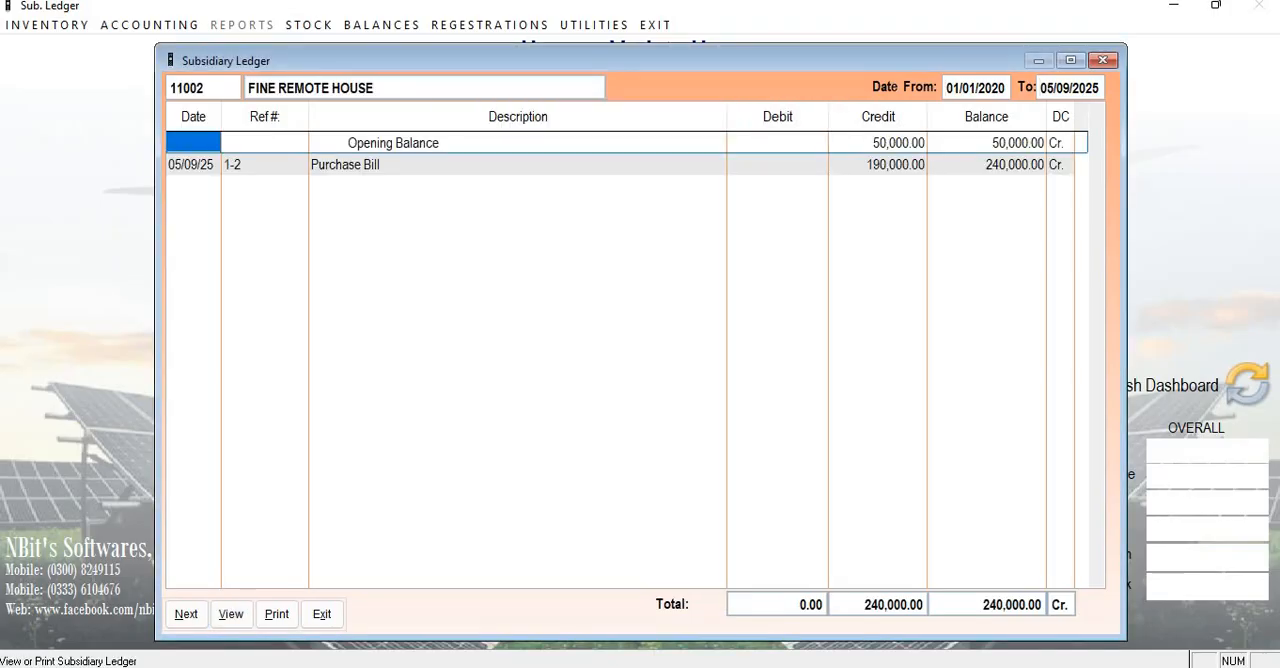
Examine the opening balance and purchase bill entries with their reference, credit and balance, and close the ledger.
{"action": "left_click", "coordinate": [393, 143]}
{"action": "left_click", "coordinate": [393, 165]}
{"action": "left_click", "coordinate": [878, 165]}
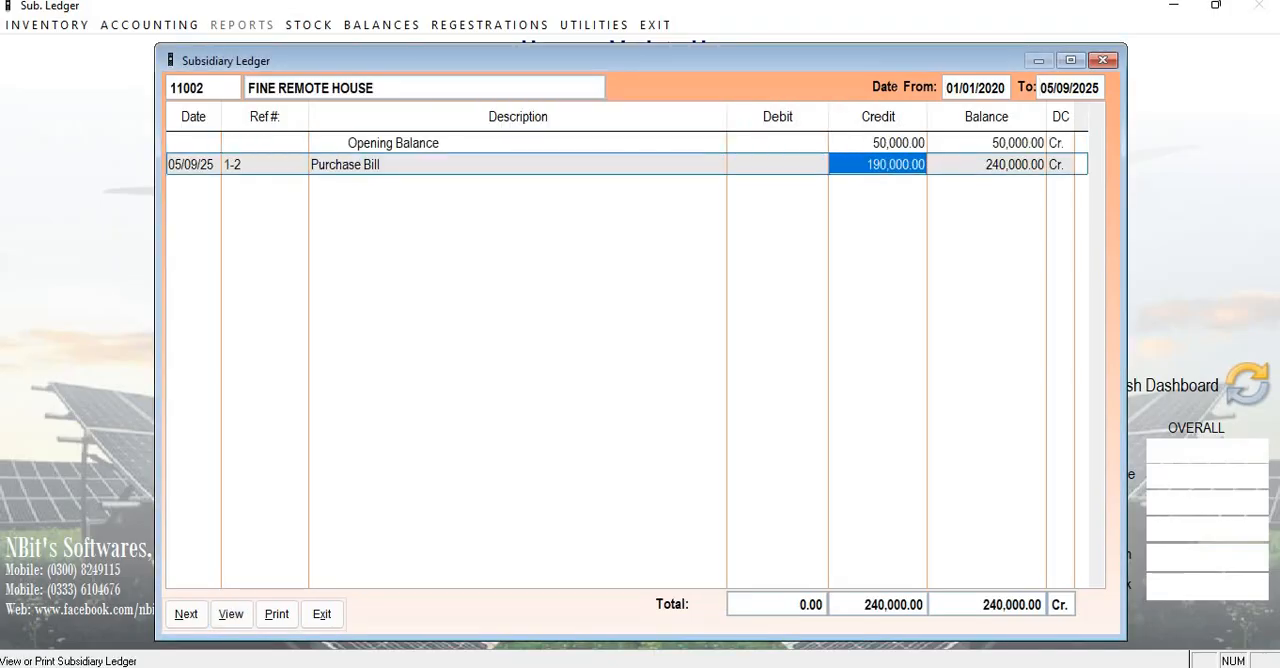
{"action": "left_click", "coordinate": [878, 143]}
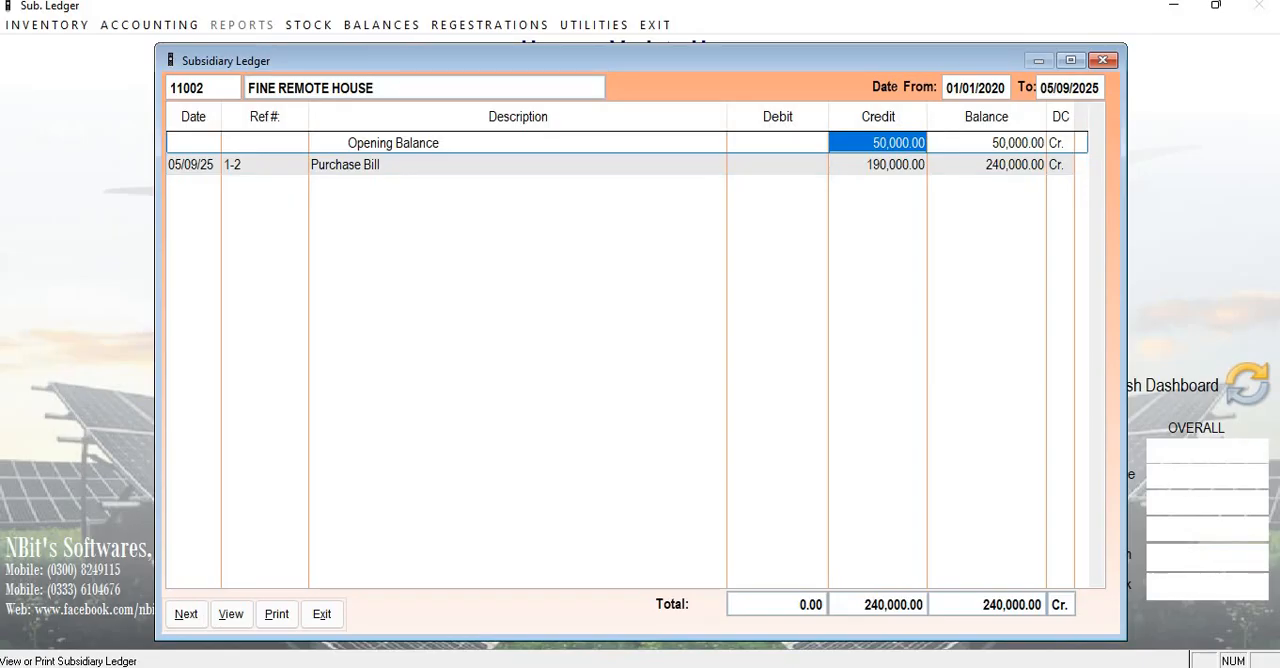
{"action": "left_click", "coordinate": [878, 165]}
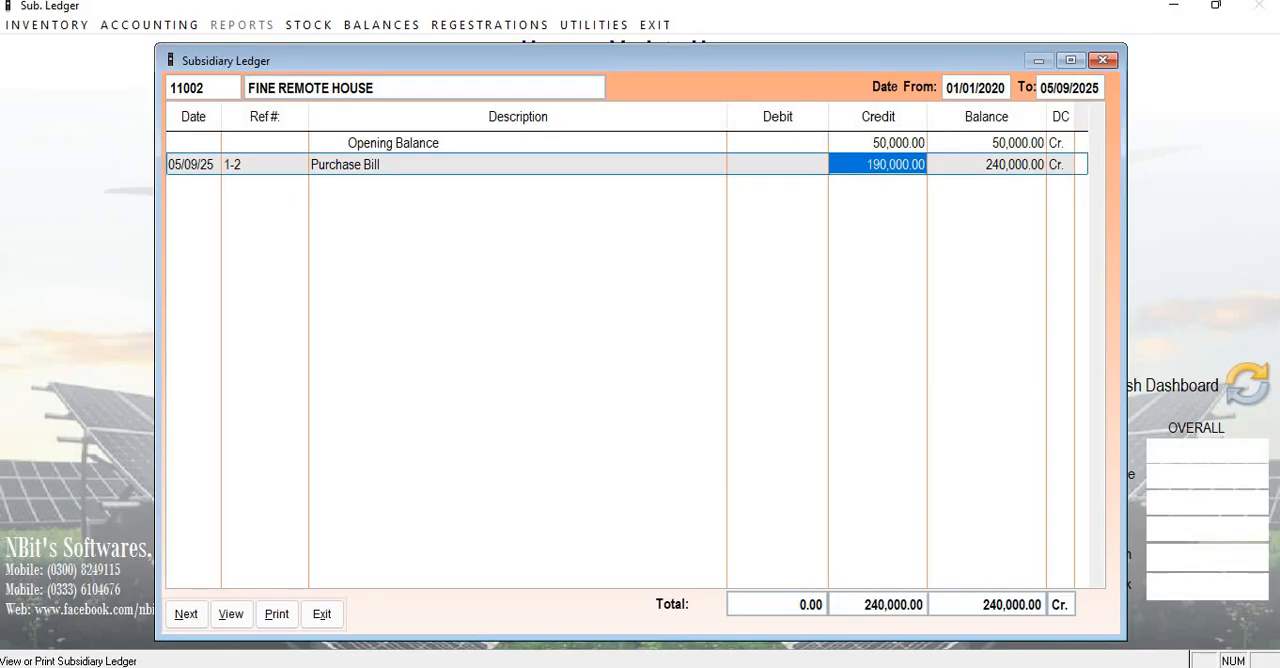
{"action": "left_click", "coordinate": [987, 165]}
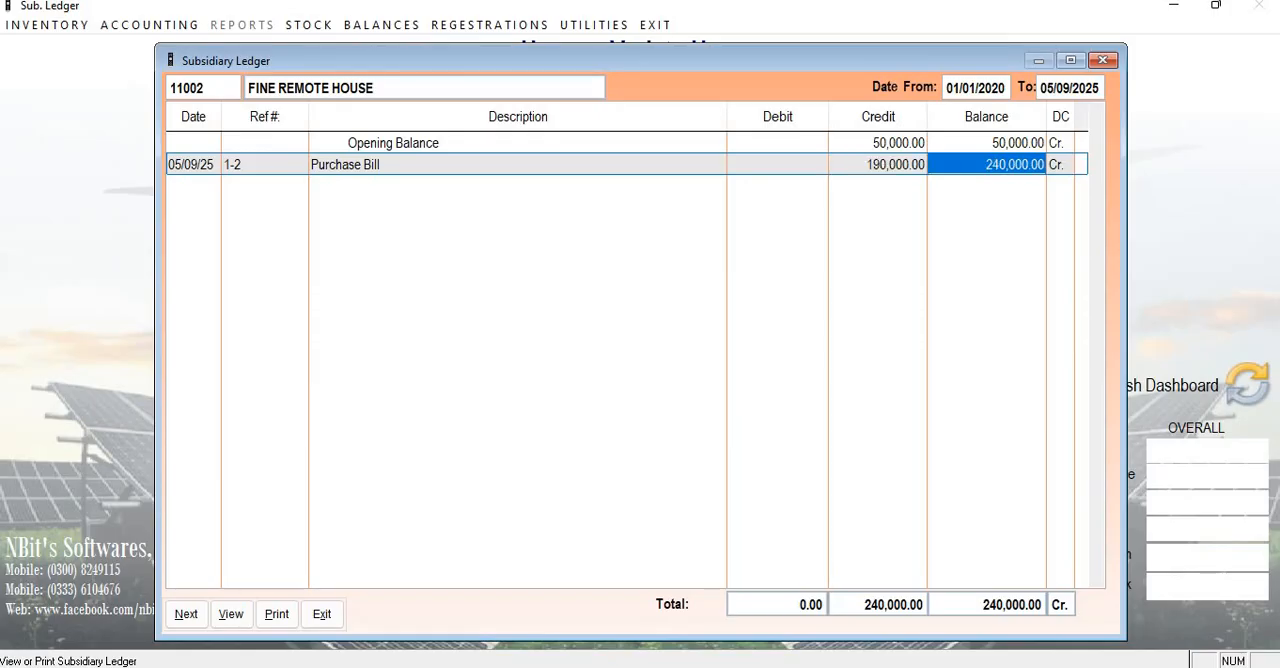
{"action": "left_click", "coordinate": [878, 165]}
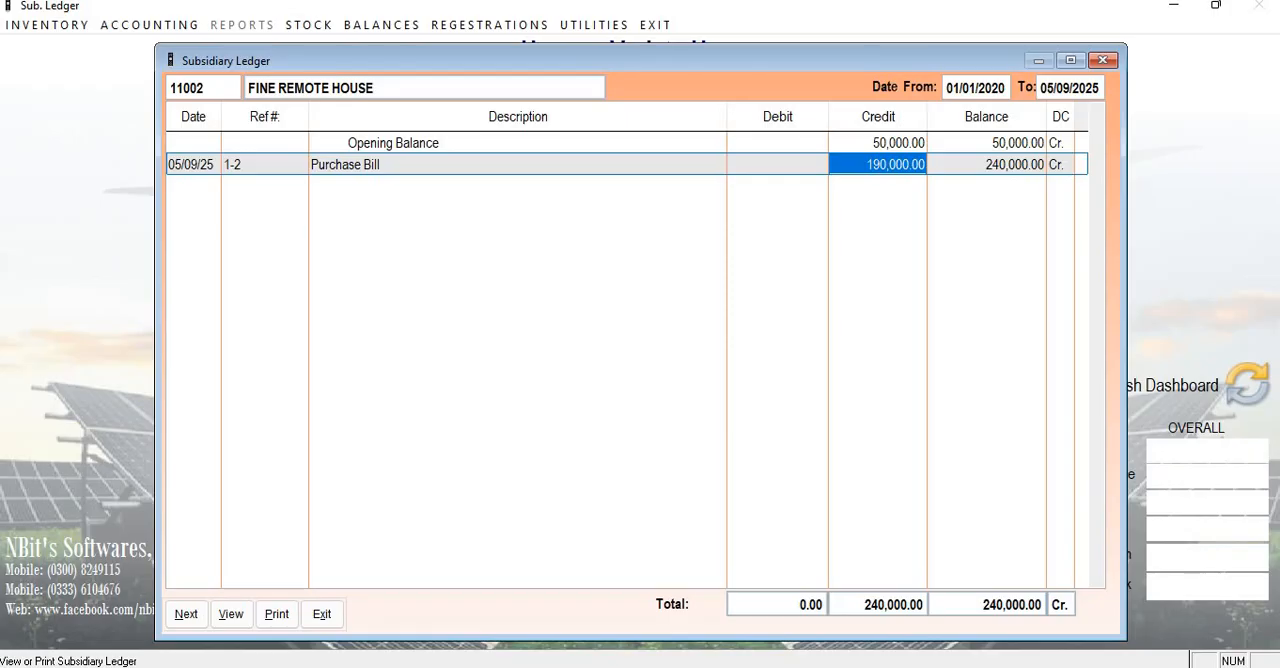
{"action": "left_click", "coordinate": [778, 165]}
{"action": "left_click", "coordinate": [265, 165]}
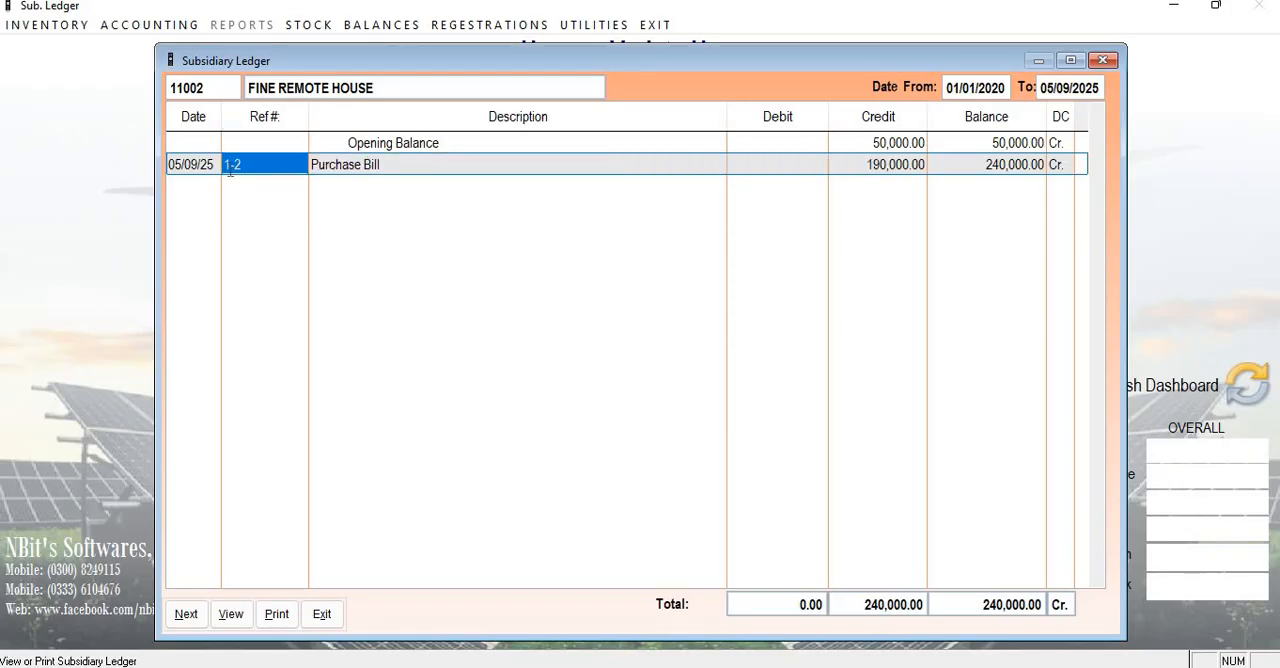
{"action": "left_click", "coordinate": [342, 167]}
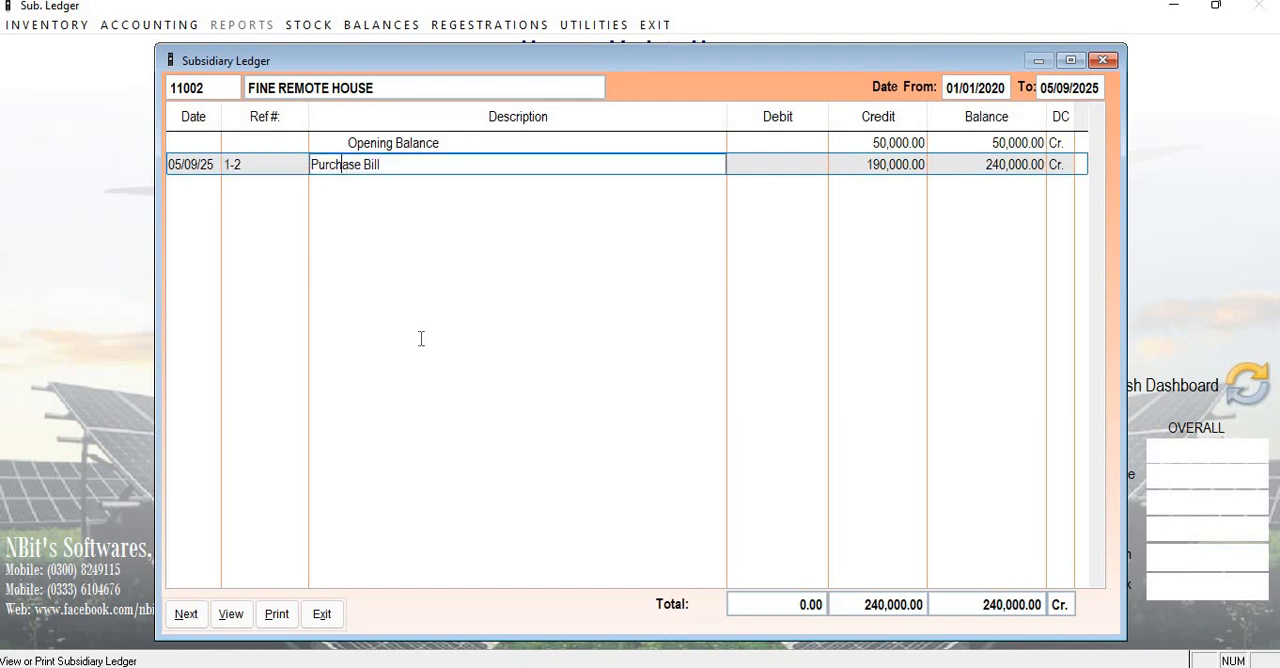
{"action": "left_click", "coordinate": [322, 614]}
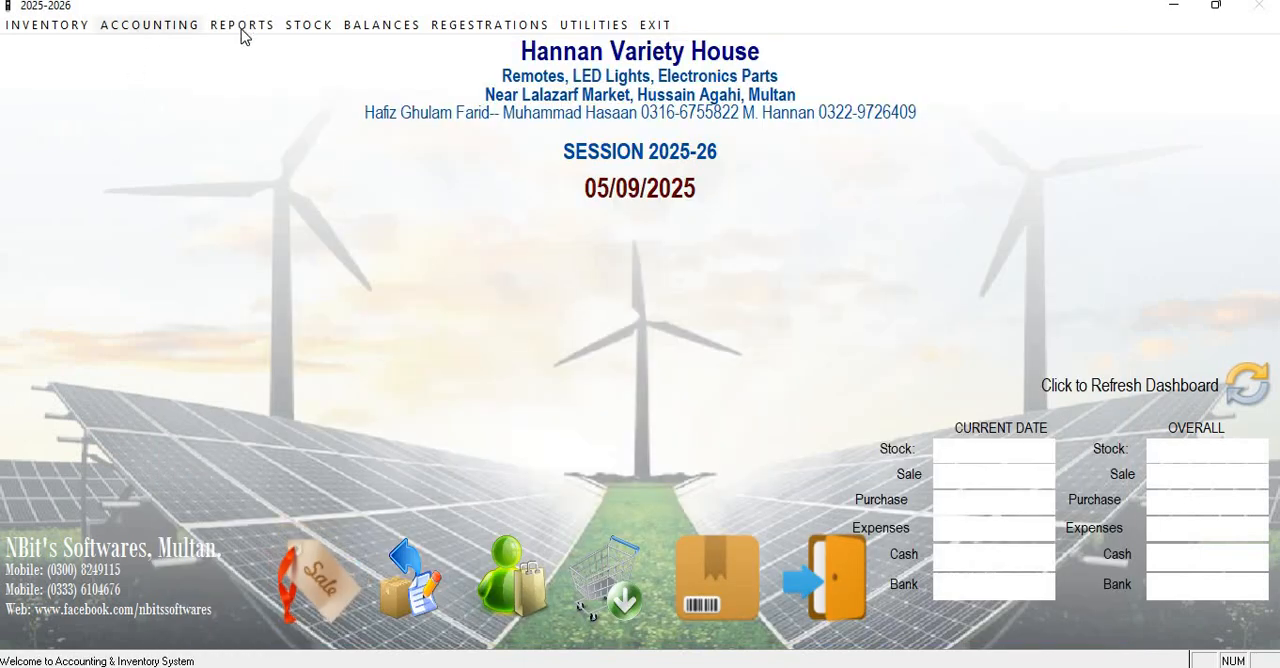
Look up bill 1-2 among the saved purchase bills, open it for review, and close the bill window.
{"action": "left_click", "coordinate": [516, 566]}
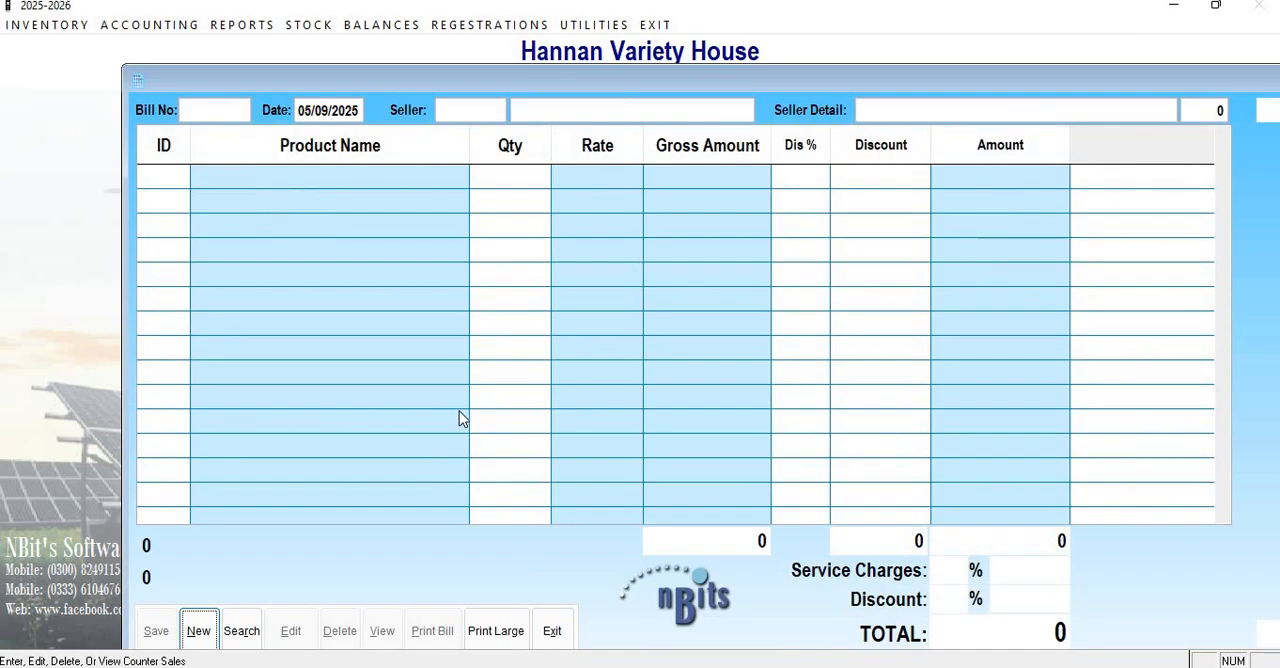
{"action": "left_click", "coordinate": [241, 636]}
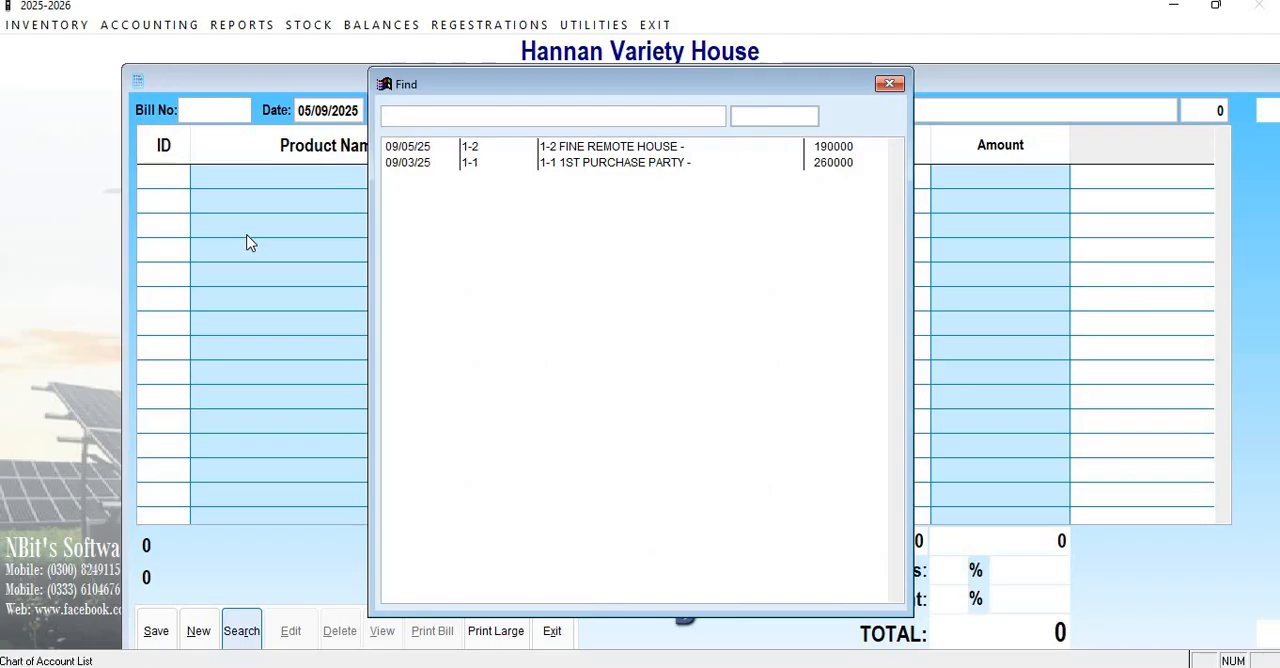
{"action": "type", "text": "1-2"}
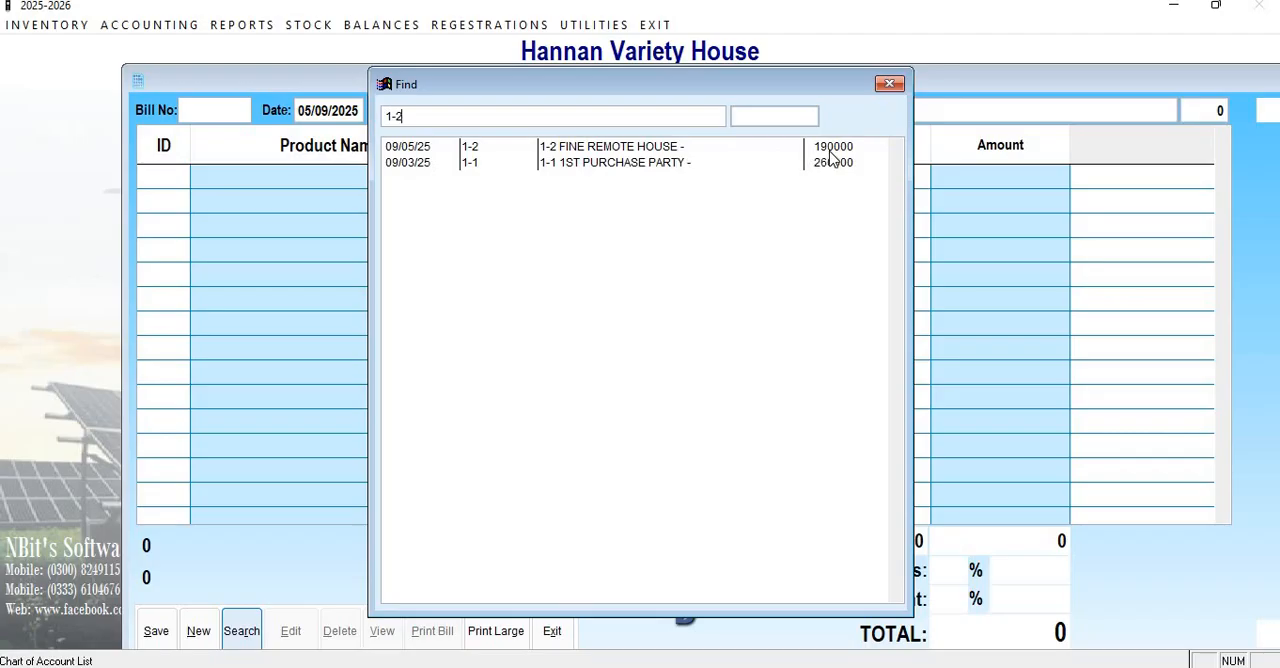
{"action": "left_click", "coordinate": [623, 152]}
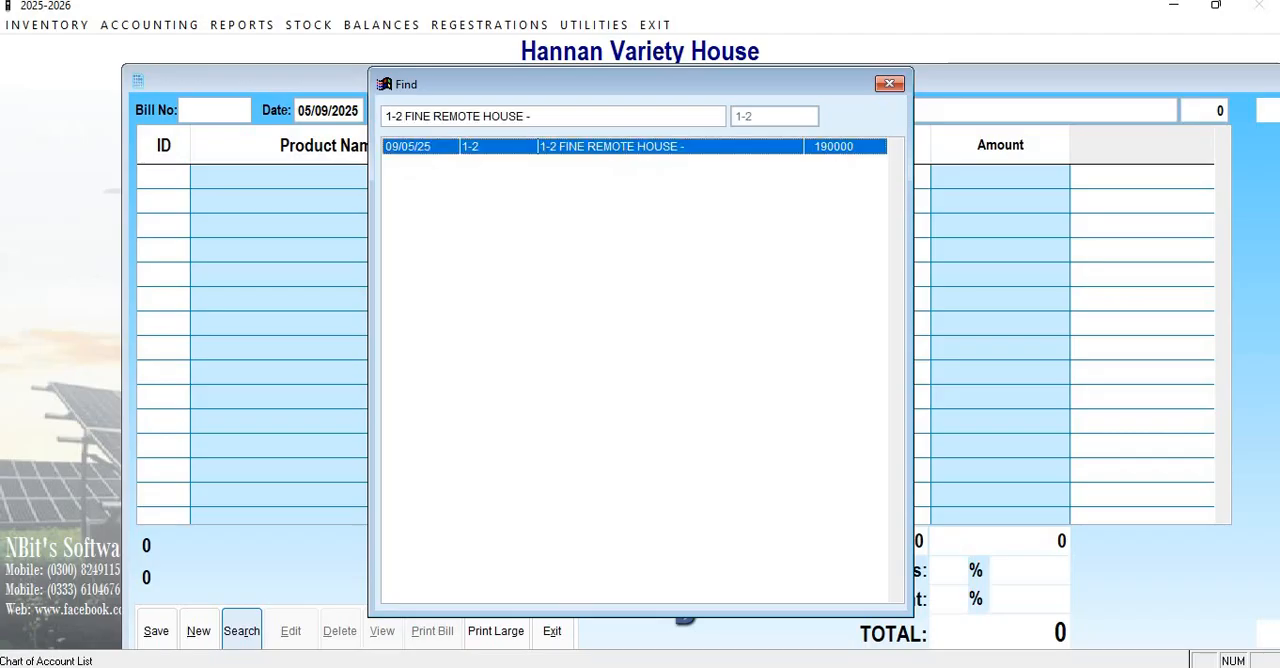
{"action": "double_click", "coordinate": [623, 152]}
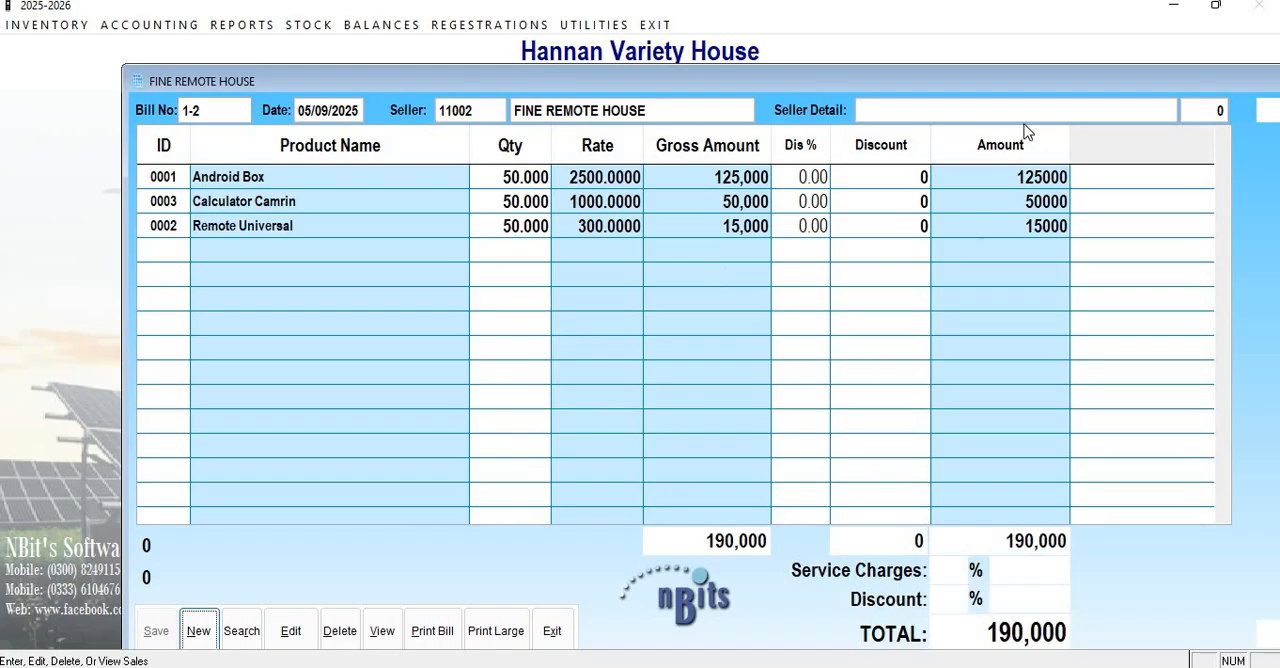
{"action": "left_click", "coordinate": [569, 634]}
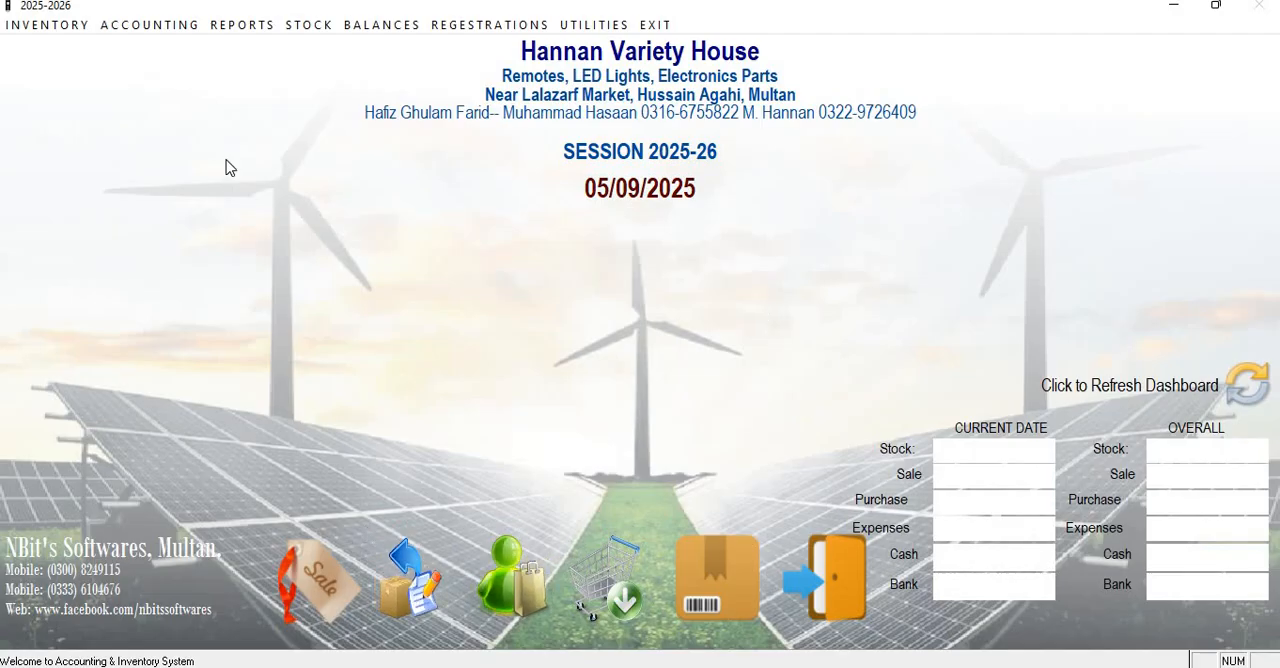
Look up bill 1-1 of 1ST PURCHASE PARTY among the saved purchase bills, review it, and close the bill window.
{"action": "left_click", "coordinate": [528, 580]}
{"action": "left_click", "coordinate": [241, 630]}
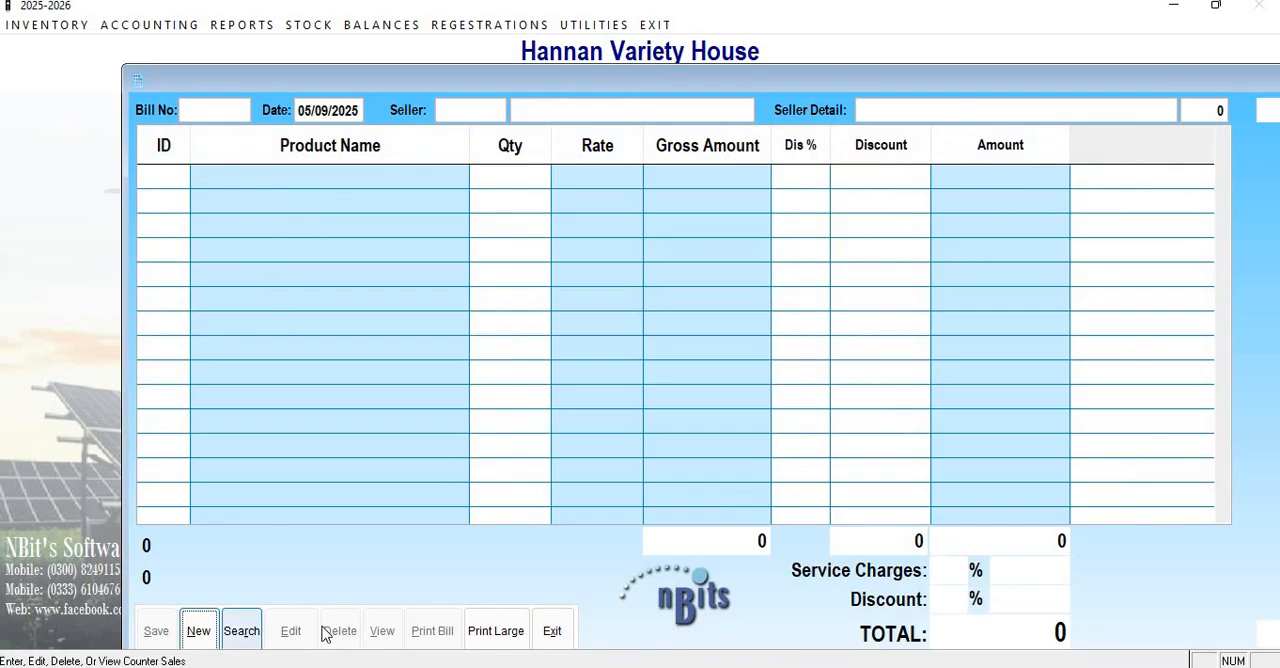
{"action": "key", "text": "Down"}
{"action": "key", "text": "Down"}
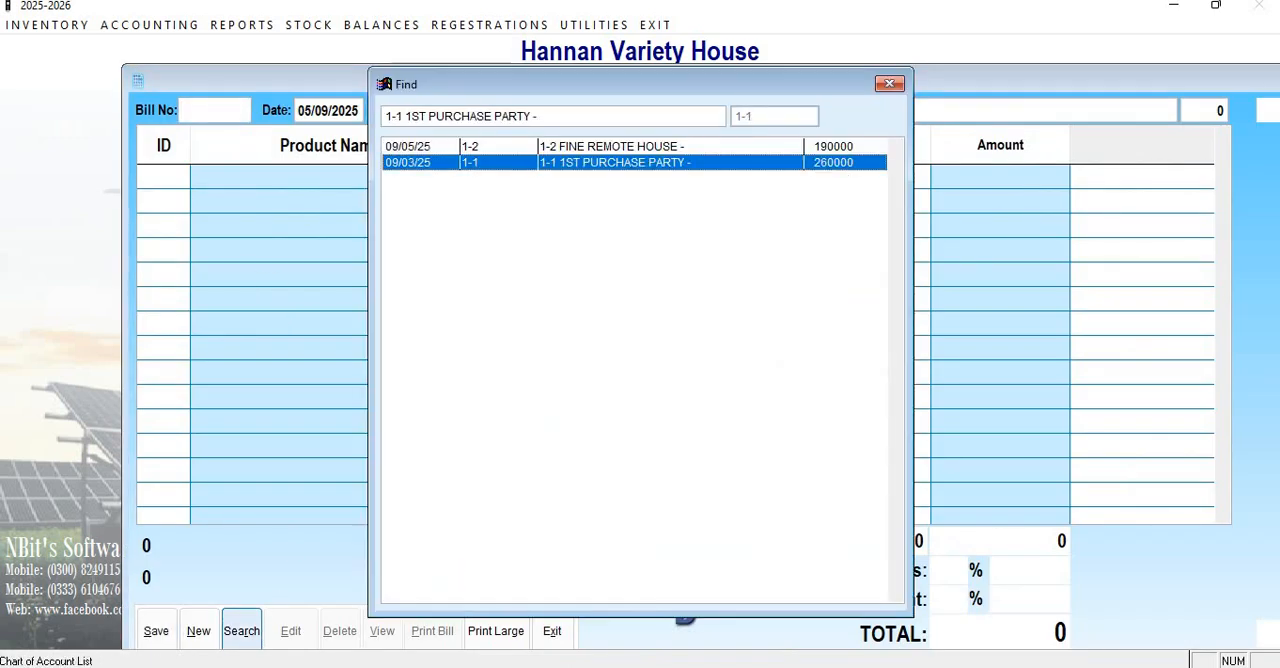
{"action": "key", "text": "Return"}
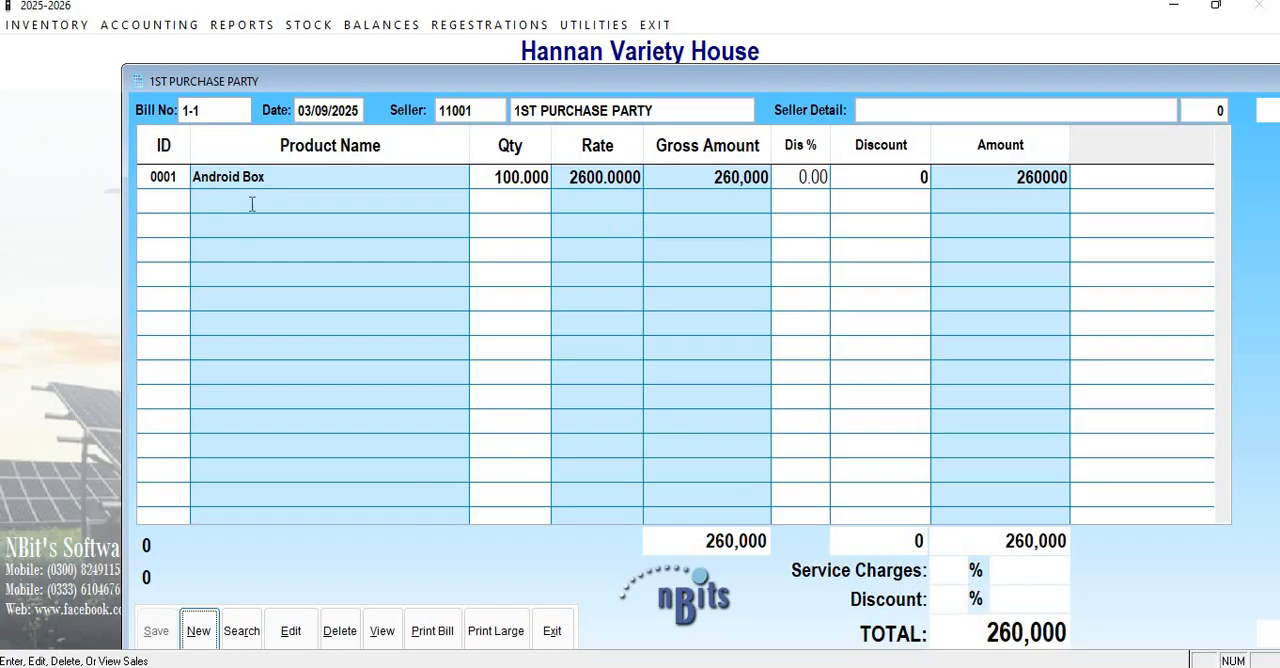
{"action": "left_click", "coordinate": [552, 630]}
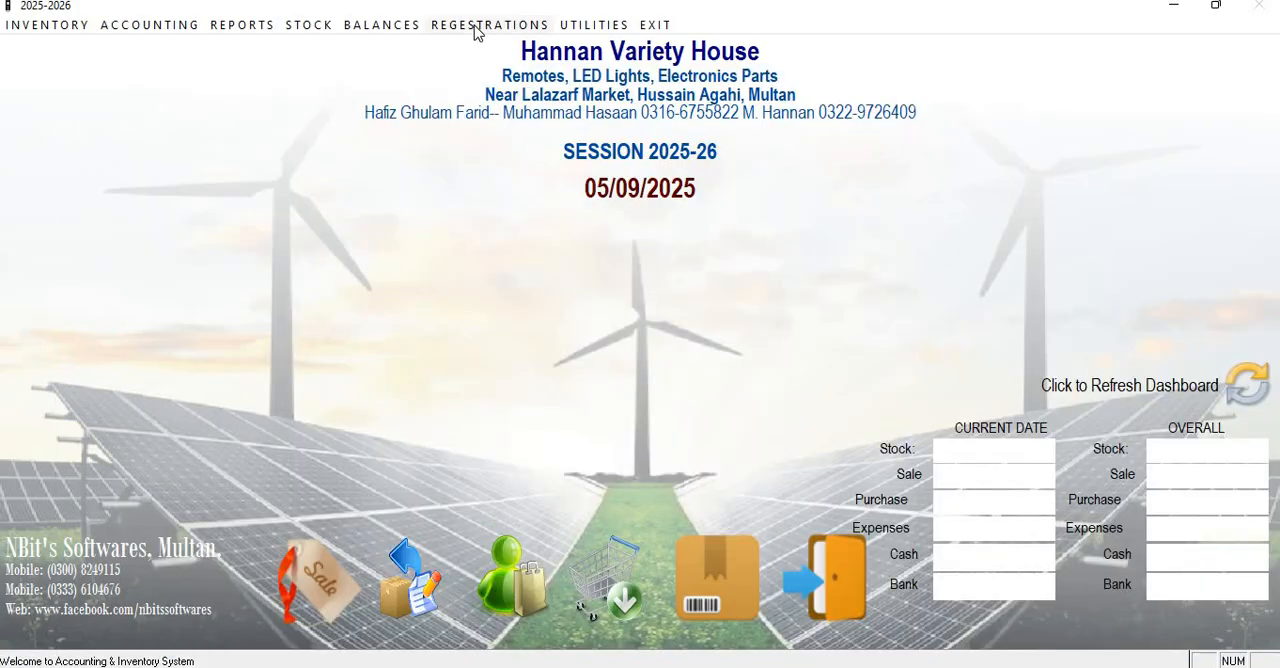
Load the Stock in Hand report for 01/01/2016 to 05/09/2025 and examine the products' opening and purchase quantities.
{"action": "left_click", "coordinate": [308, 26]}
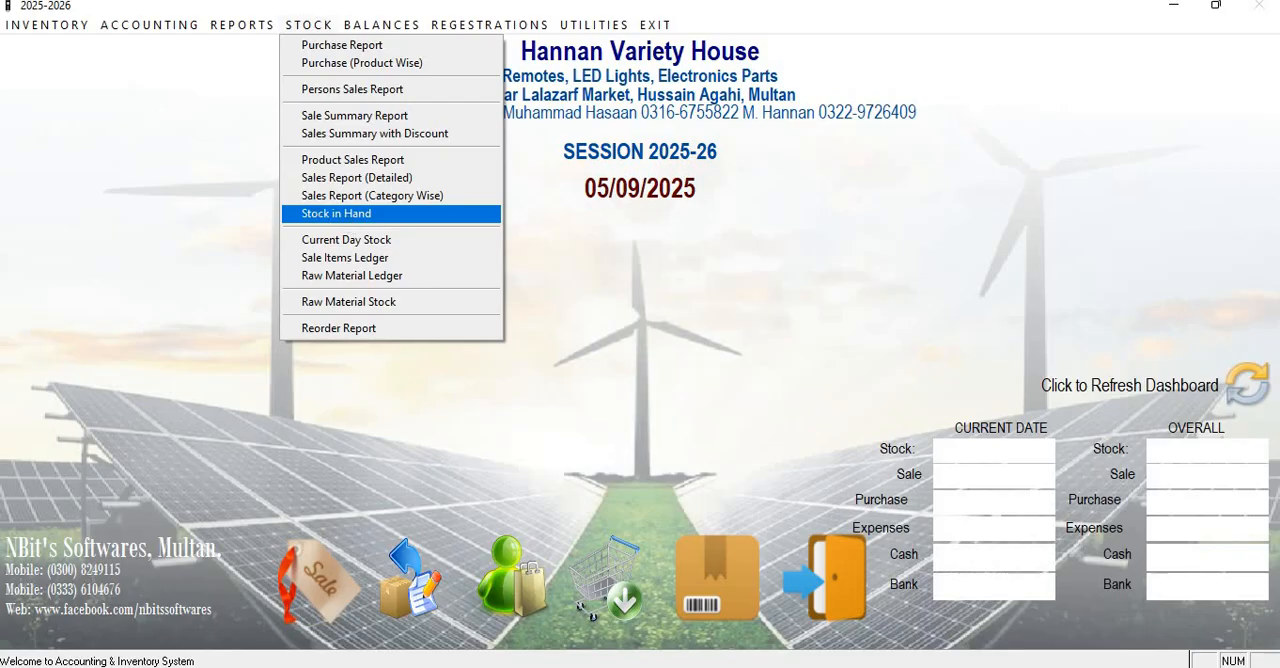
{"action": "left_click", "coordinate": [339, 219]}
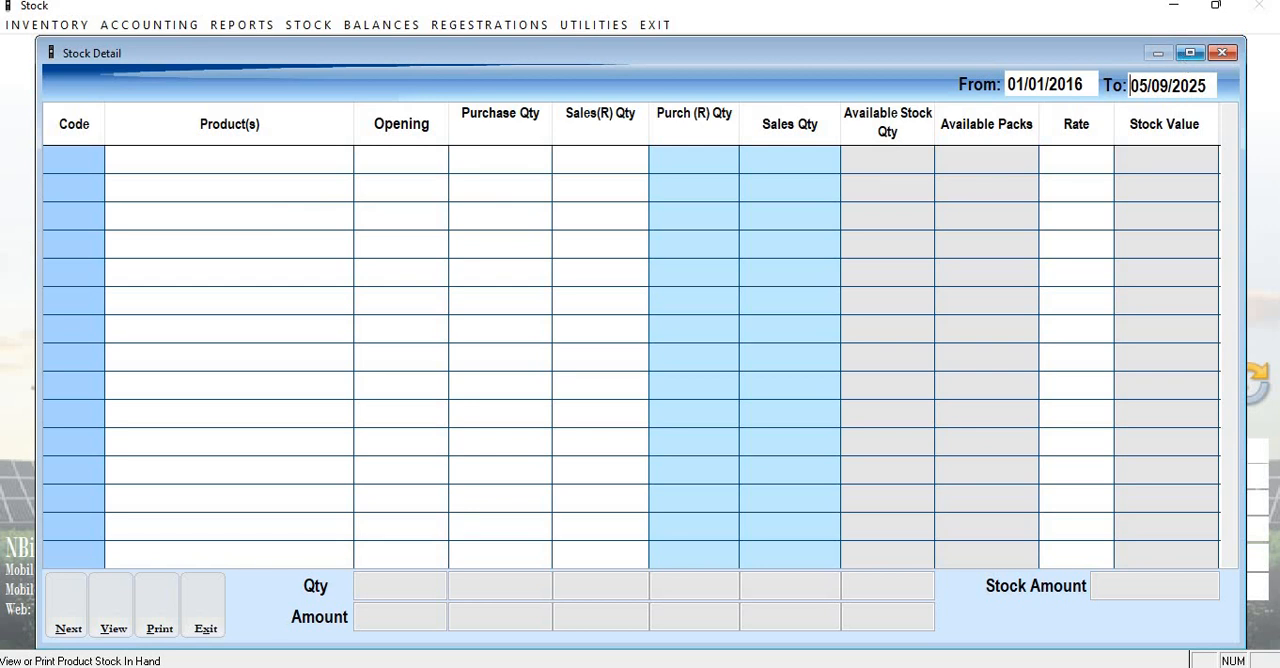
{"action": "left_click", "coordinate": [127, 598]}
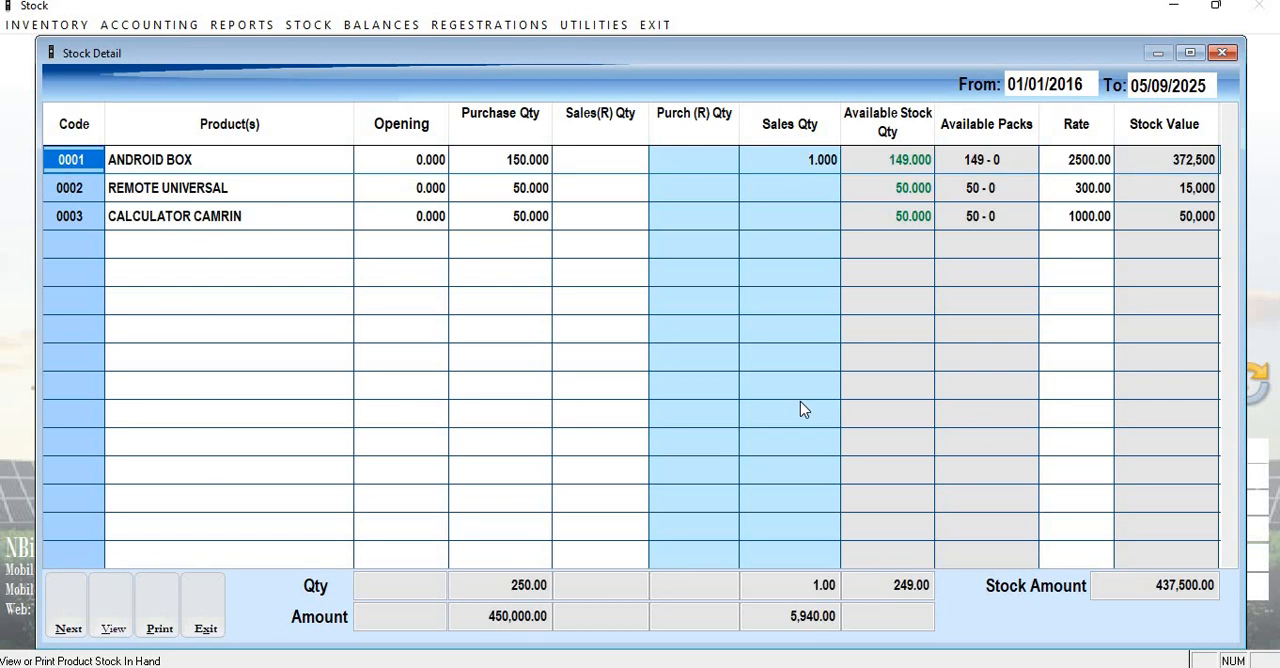
{"action": "key", "text": "Right"}
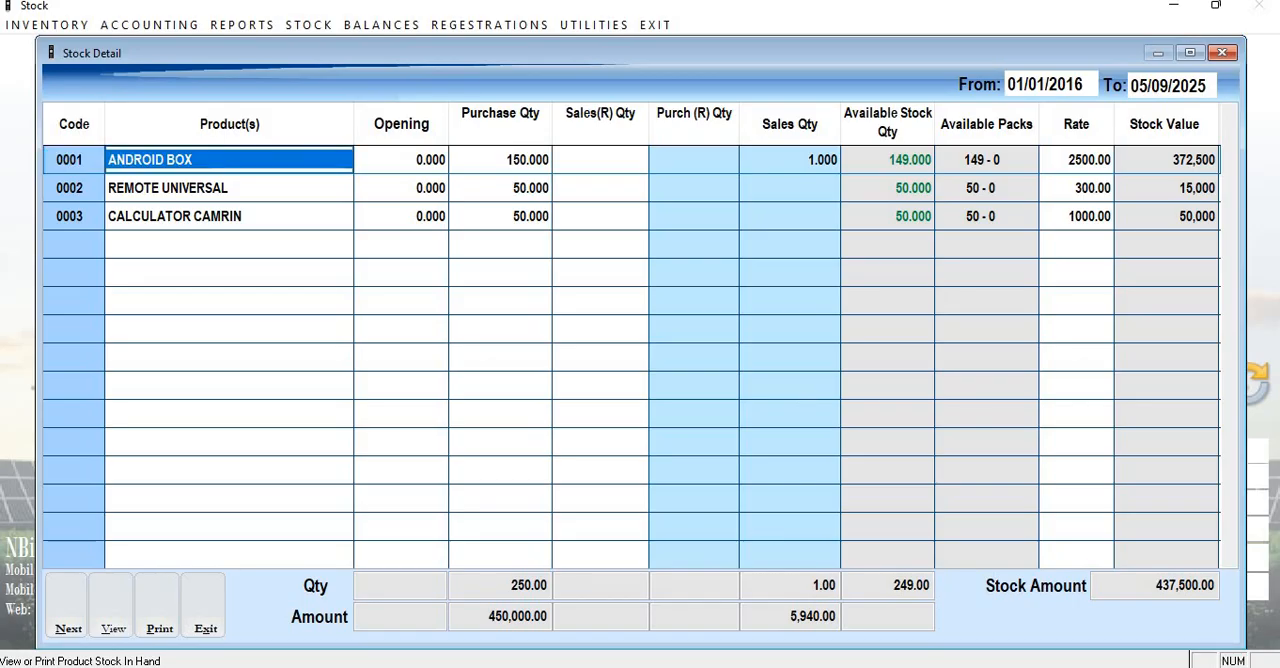
{"action": "key", "text": "Right"}
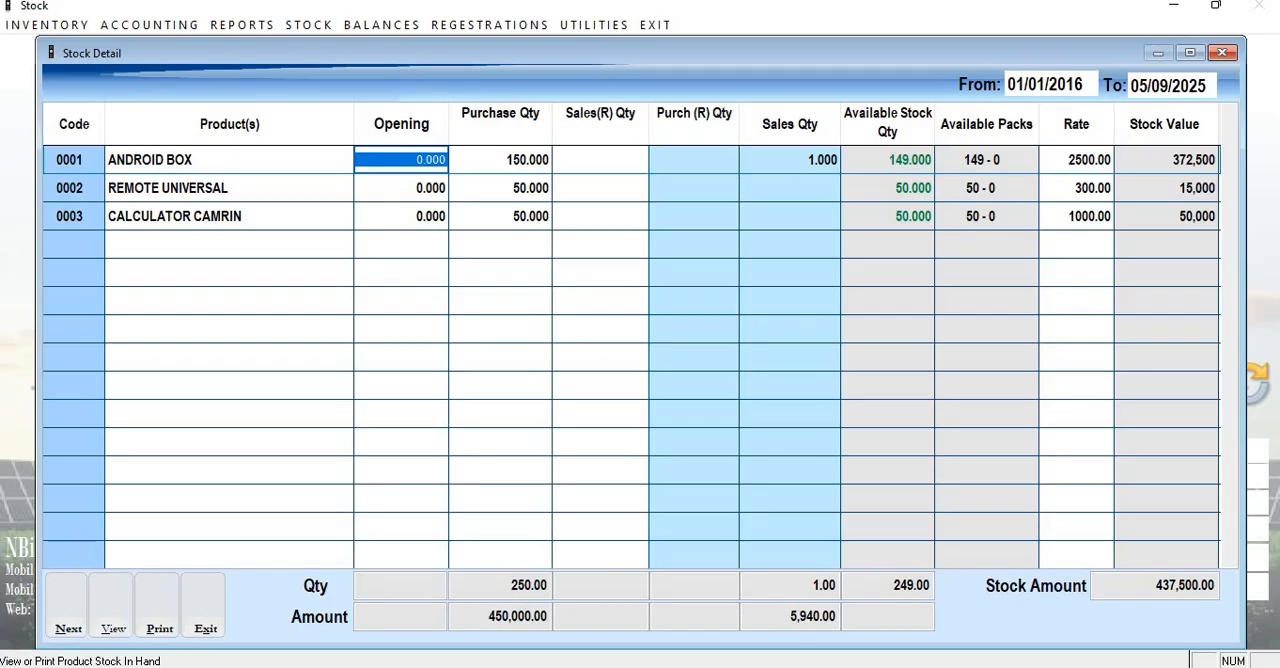
{"action": "left_click", "coordinate": [500, 160]}
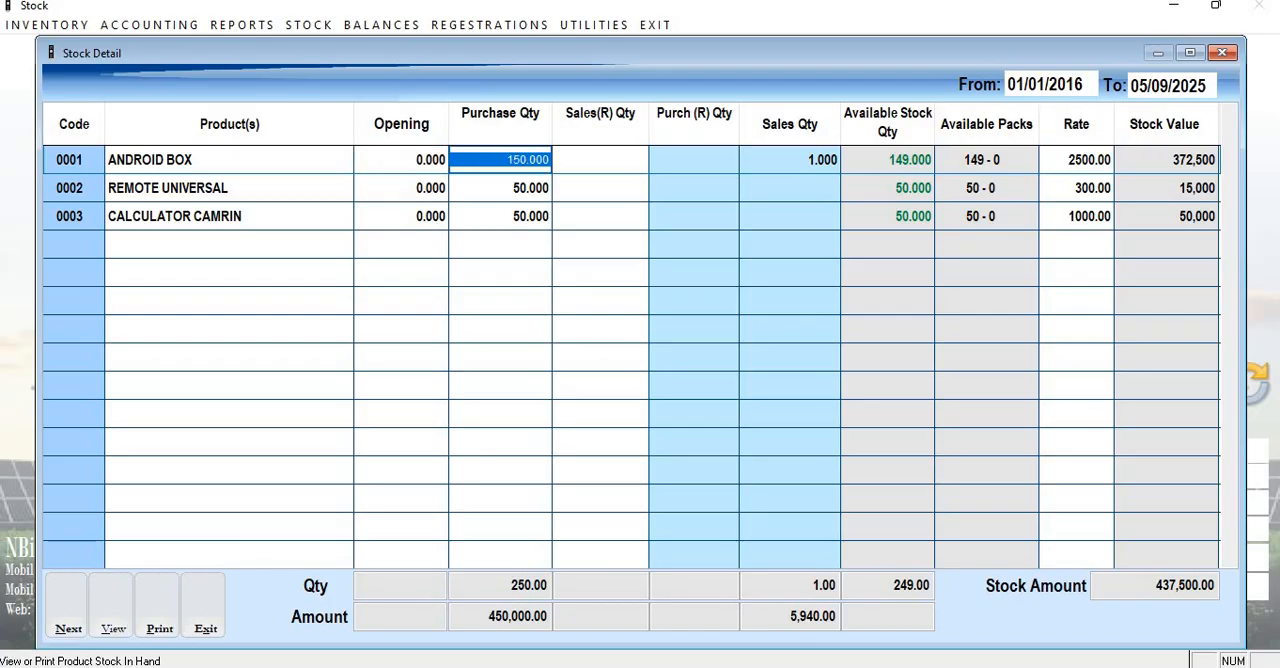
{"action": "left_click", "coordinate": [500, 188]}
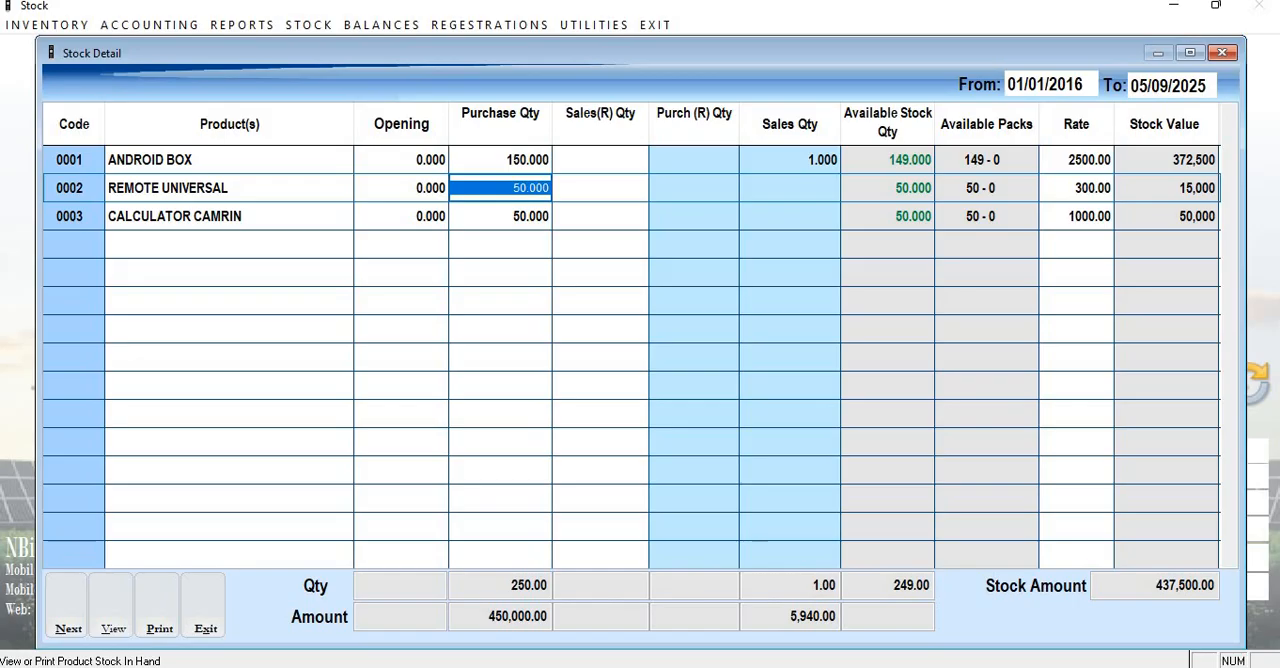
{"action": "left_click", "coordinate": [500, 216]}
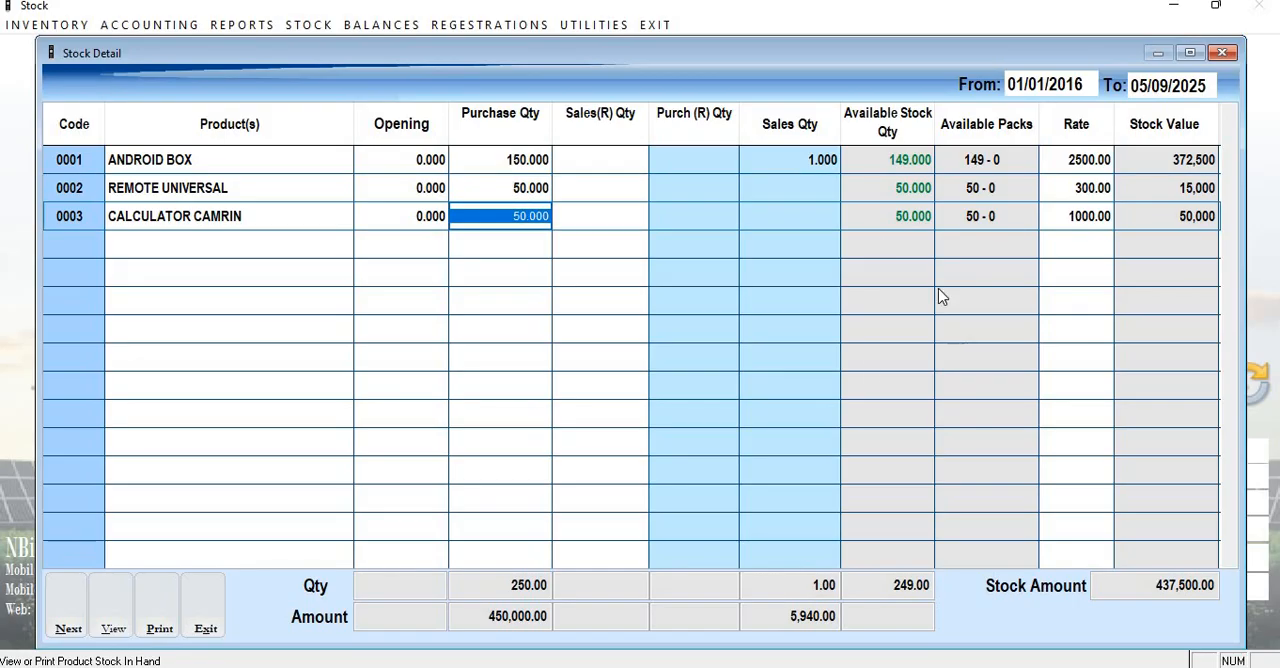
Examine the sales quantity, available stock and available packs in the stock report, starting with ANDROID BOX.
{"action": "left_click", "coordinate": [800, 159]}
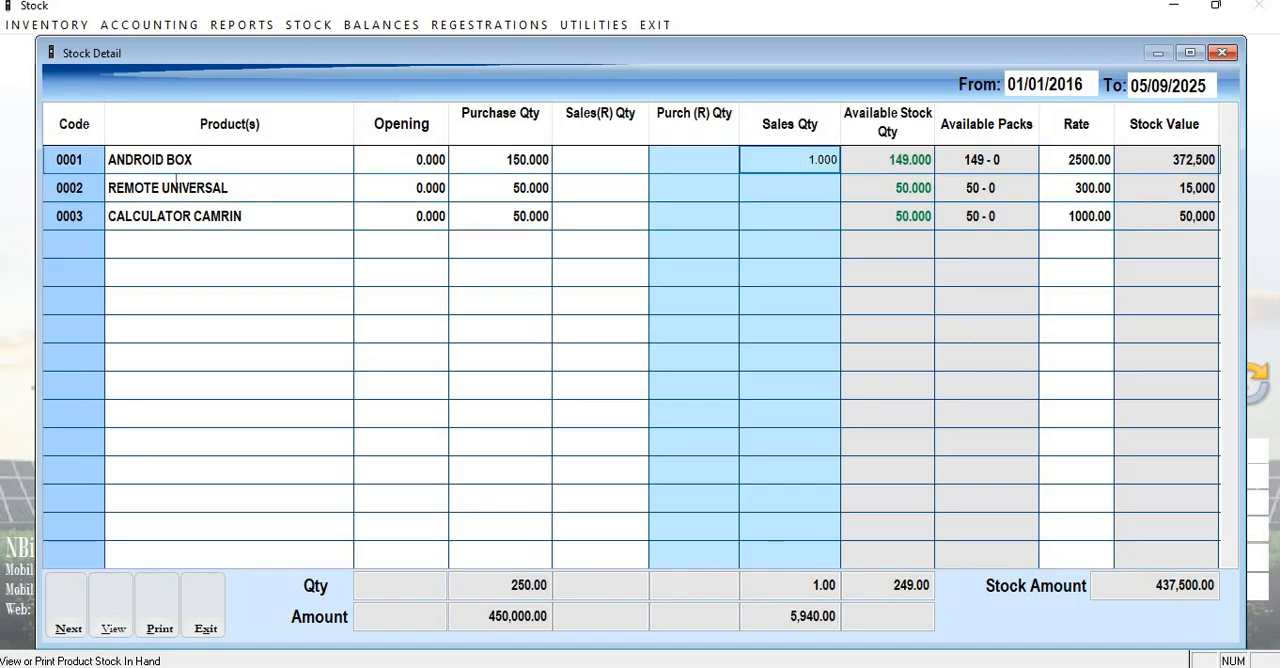
{"action": "left_click", "coordinate": [163, 159]}
{"action": "left_click", "coordinate": [806, 162]}
{"action": "left_click", "coordinate": [890, 162]}
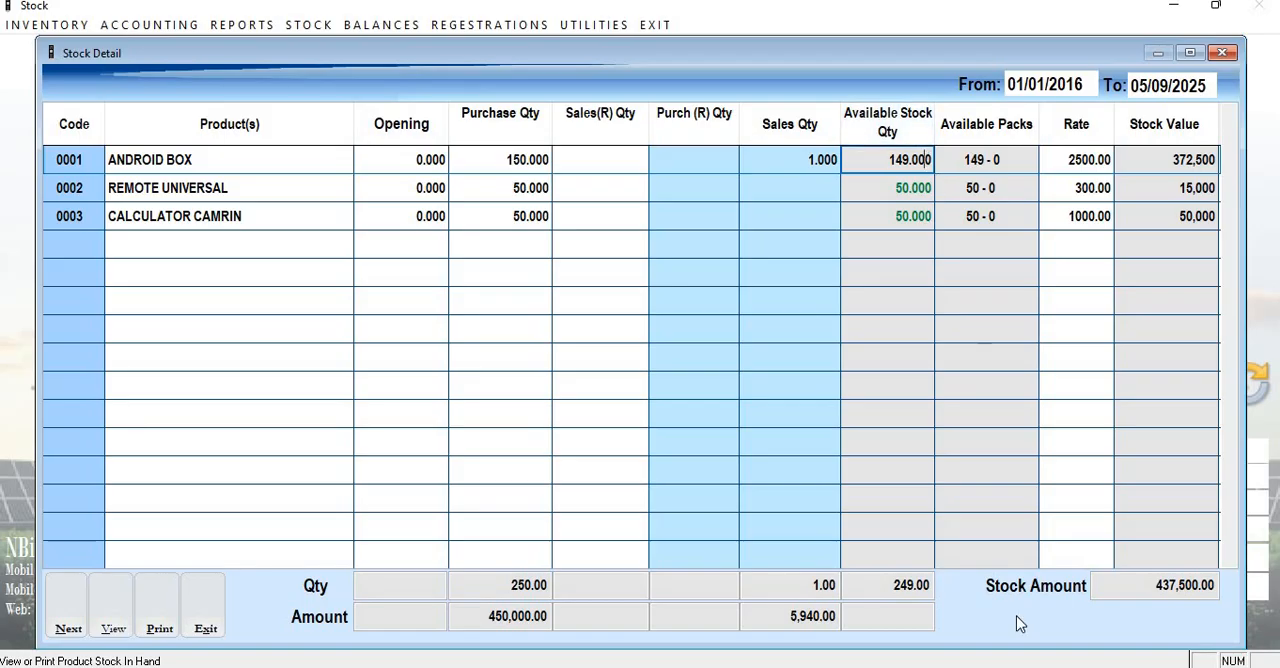
{"action": "double_click", "coordinate": [890, 161]}
{"action": "left_click", "coordinate": [986, 161]}
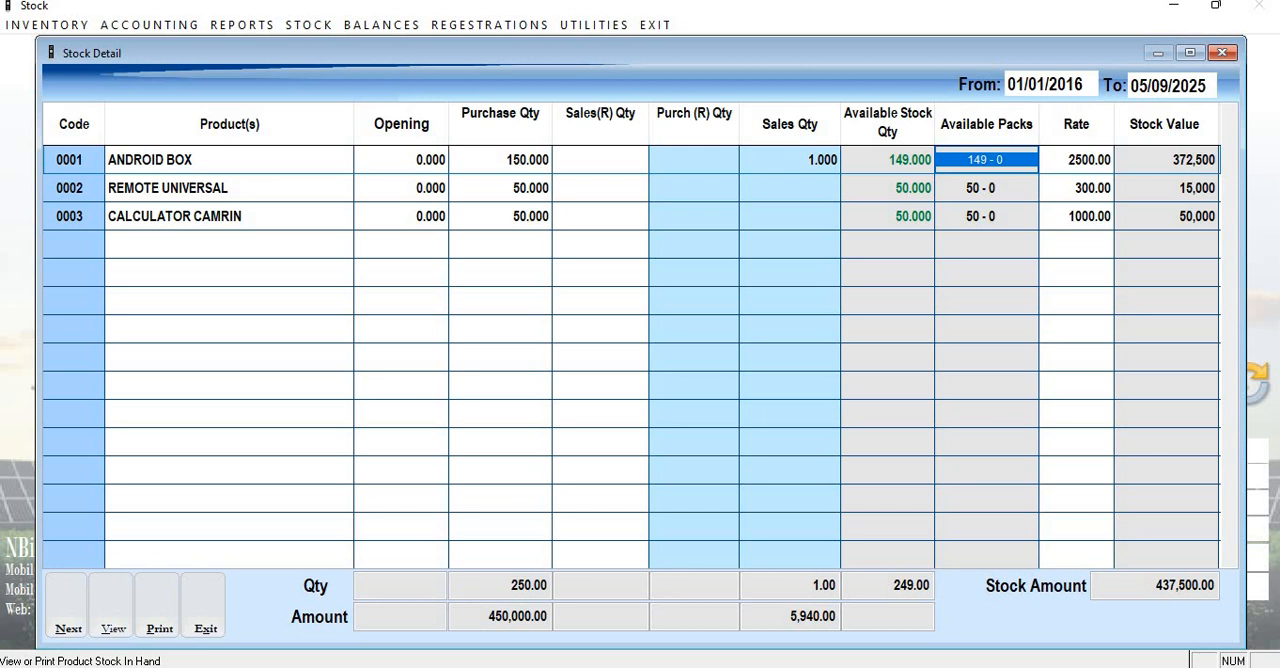
{"action": "key", "text": "Down"}
{"action": "key", "text": "Down"}
{"action": "key", "text": "Up"}
{"action": "key", "text": "Up"}
Review the rate and stock value of each product and the total stock amount, and close the stock report.
{"action": "key", "text": "Right"}
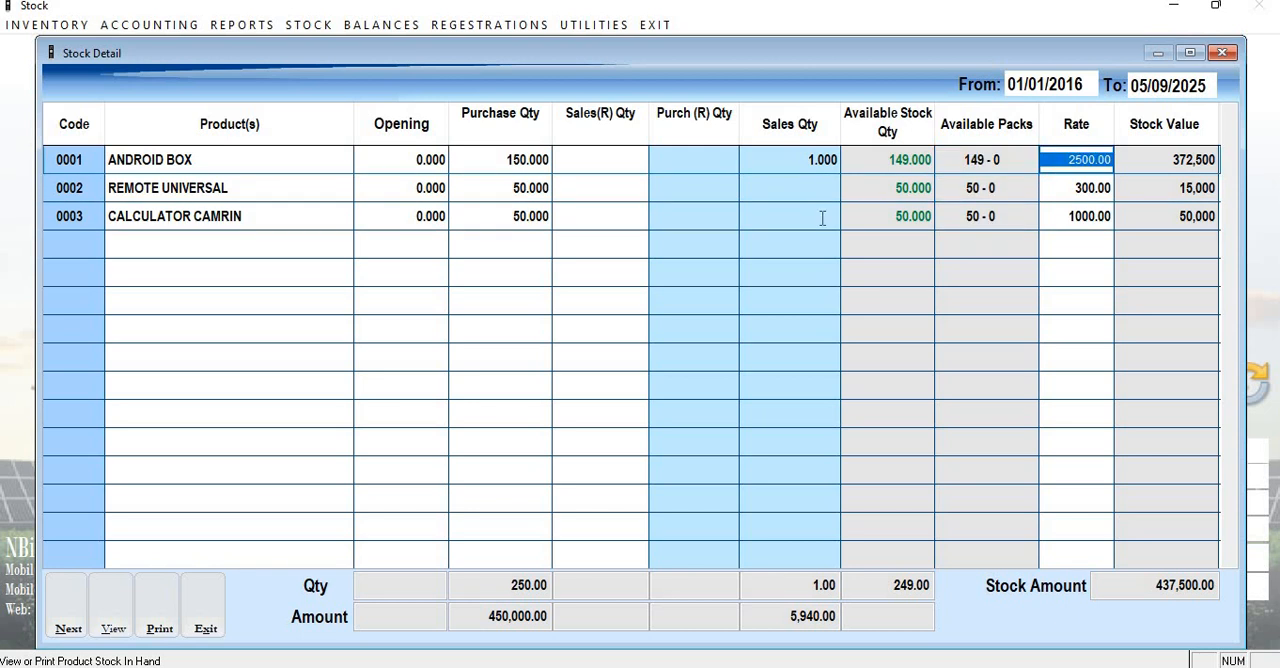
{"action": "key", "text": "Right"}
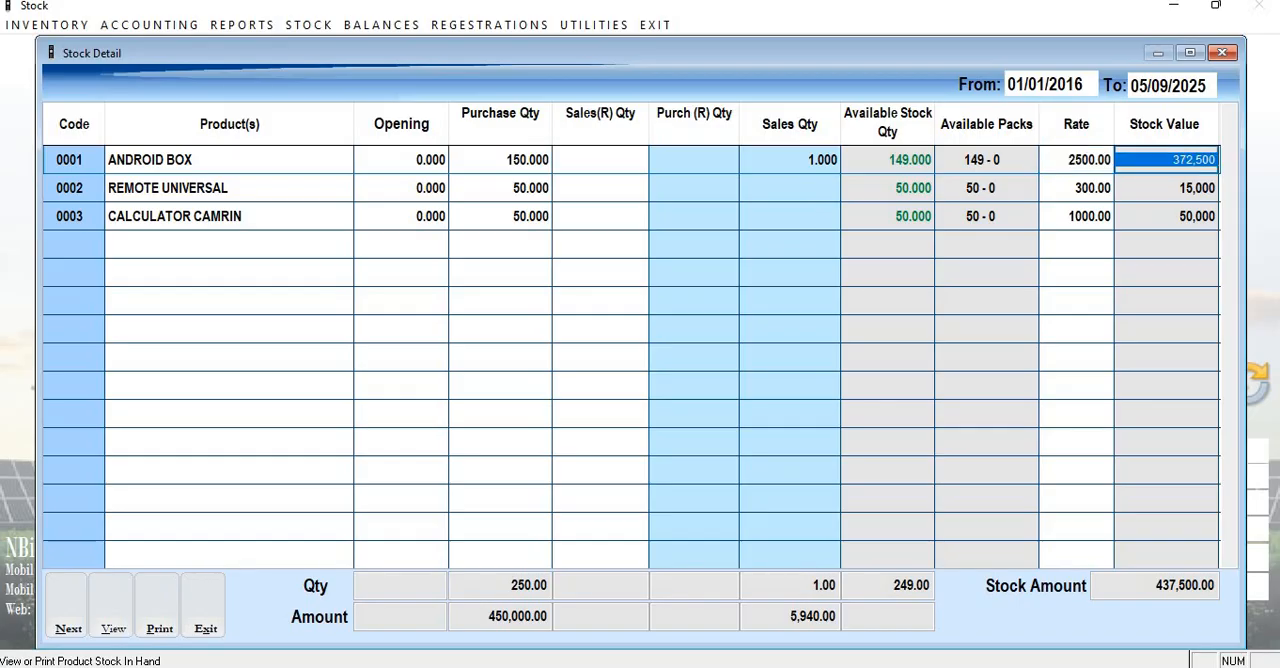
{"action": "key", "text": "Down"}
{"action": "key", "text": "Down"}
{"action": "key", "text": "Up"}
{"action": "key", "text": "Up"}
{"action": "key", "text": "Down"}
{"action": "key", "text": "Down"}
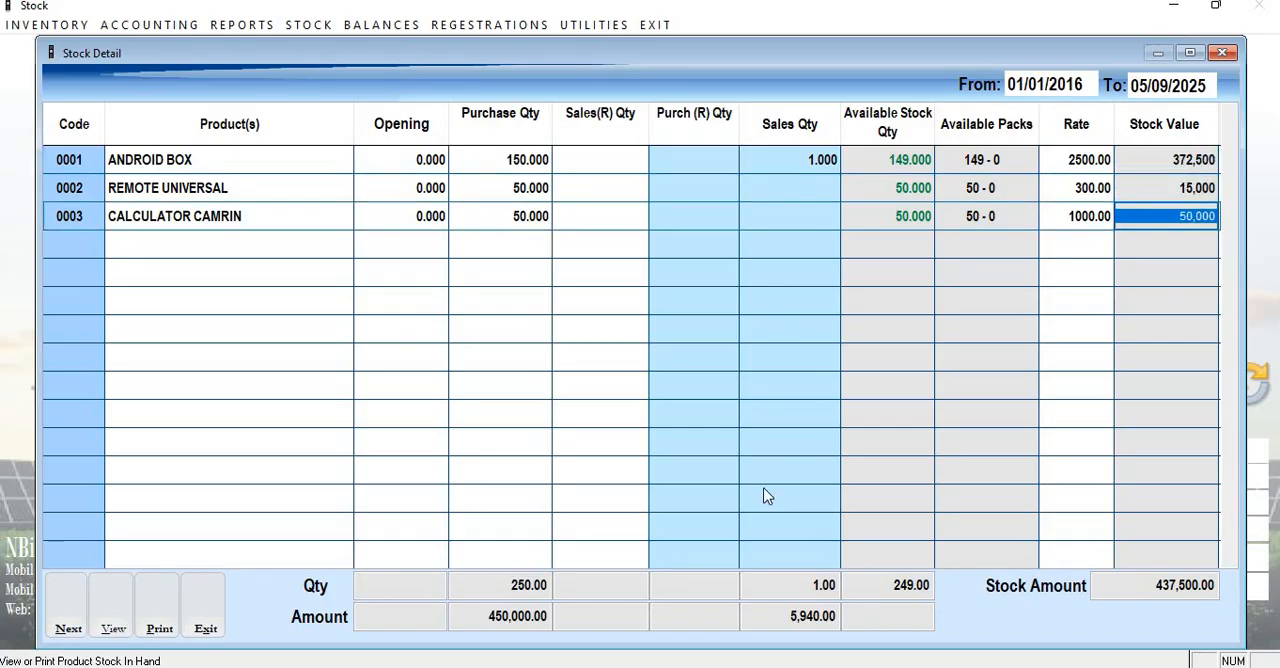
{"action": "left_click", "coordinate": [1192, 585]}
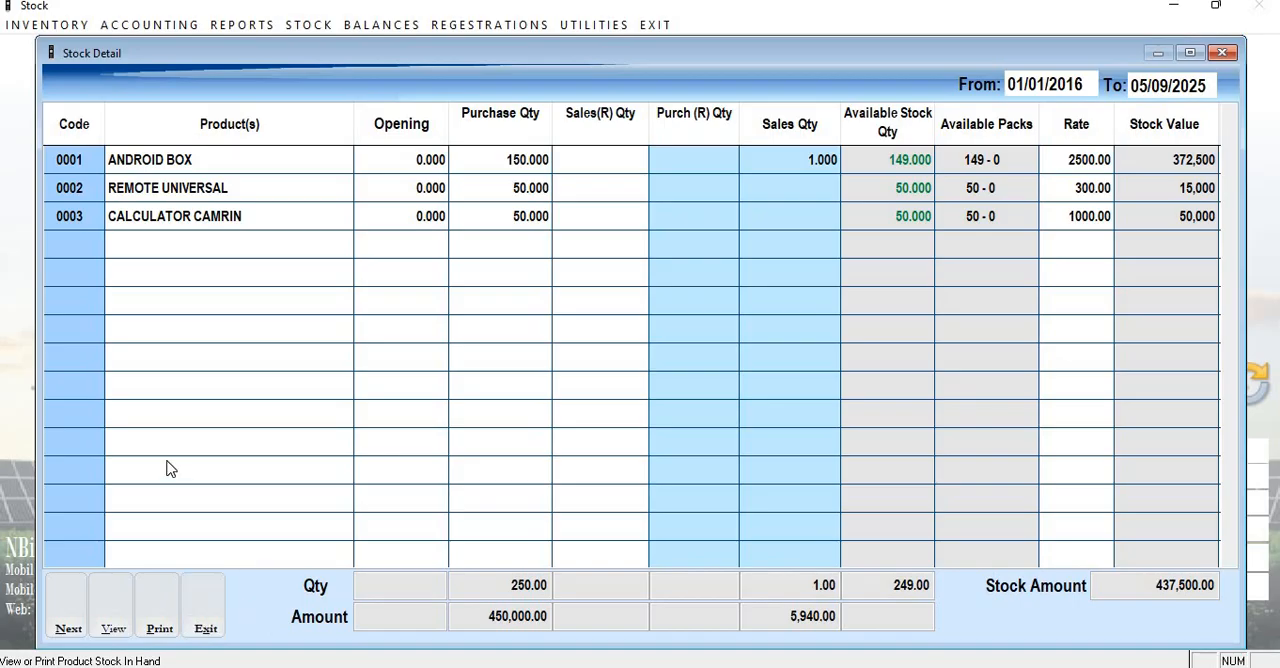
{"action": "left_click", "coordinate": [205, 612]}
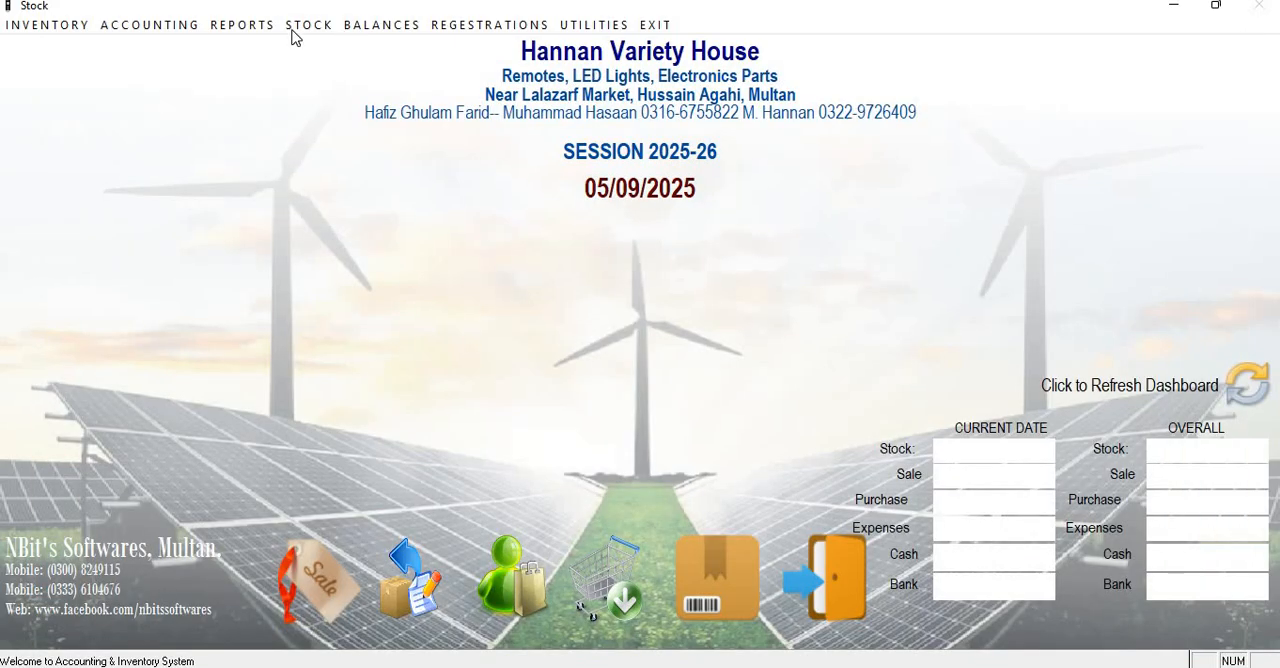
{"action": "left_click", "coordinate": [381, 25]}
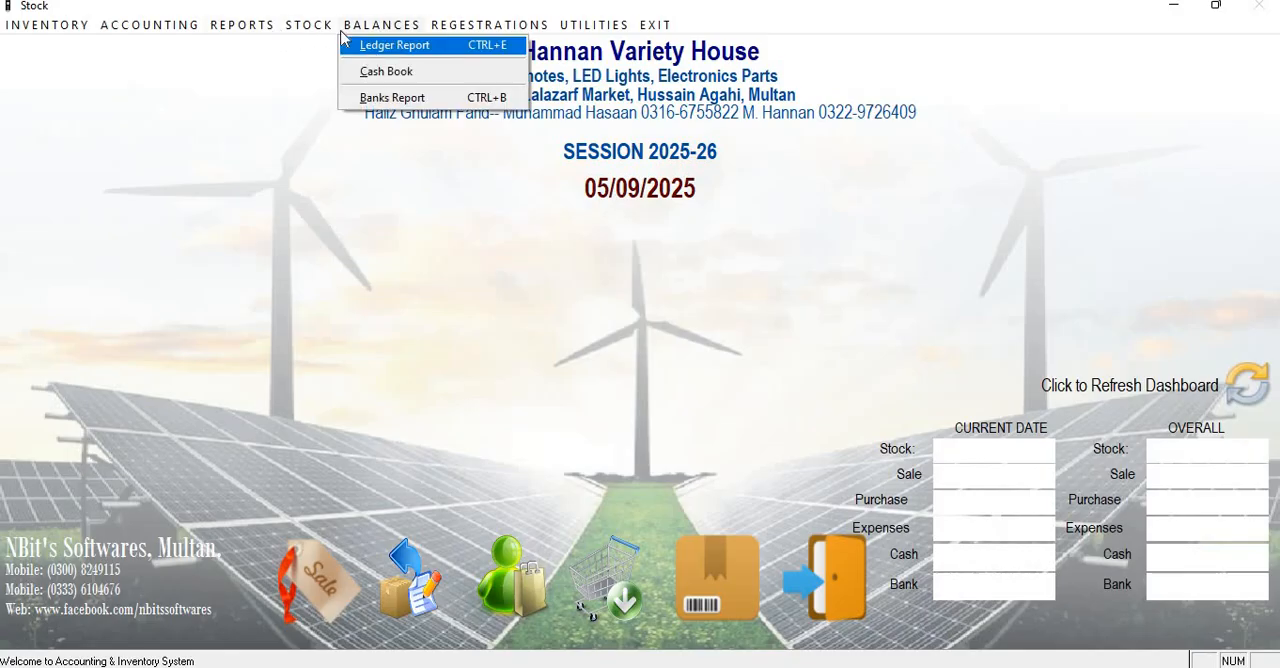
{"action": "mouse_move", "coordinate": [322, 25]}
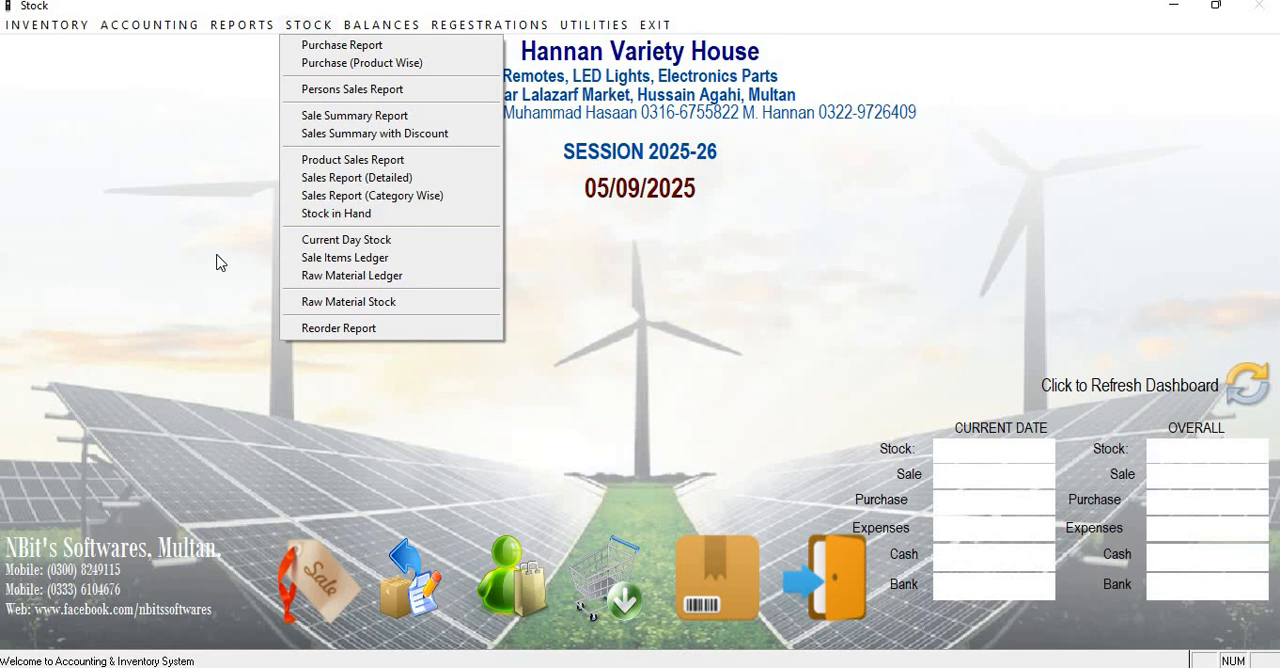
{"action": "left_click", "coordinate": [340, 427]}
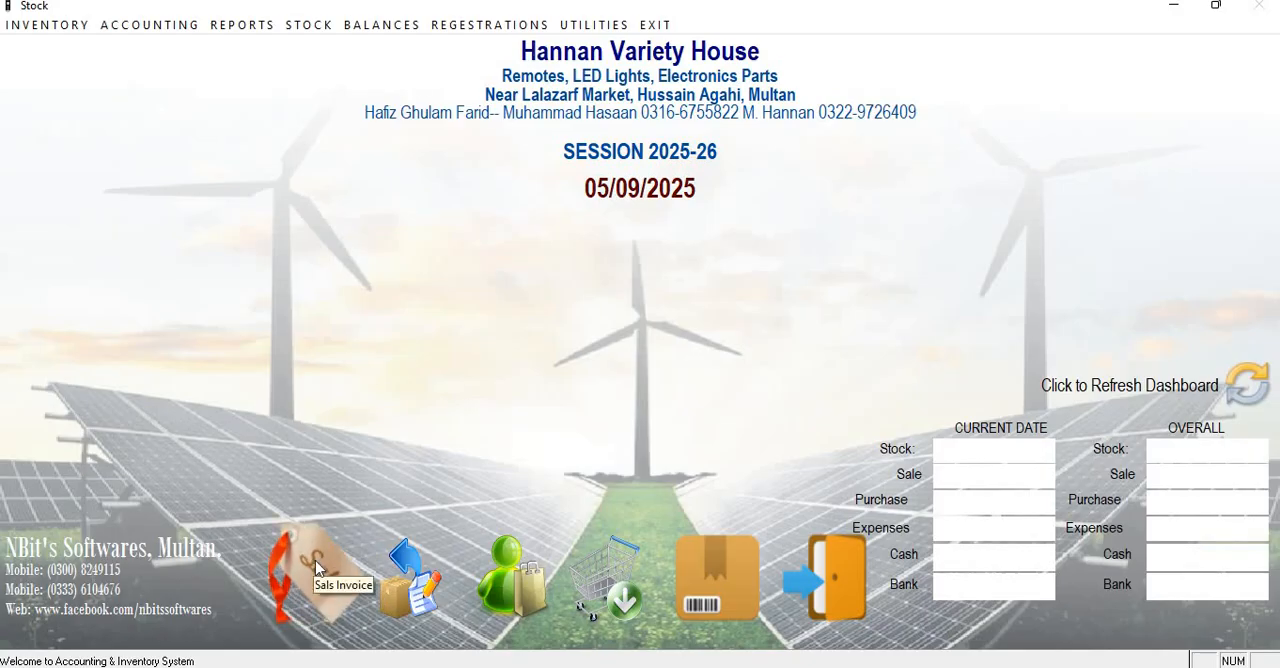
{"action": "left_click", "coordinate": [316, 562]}
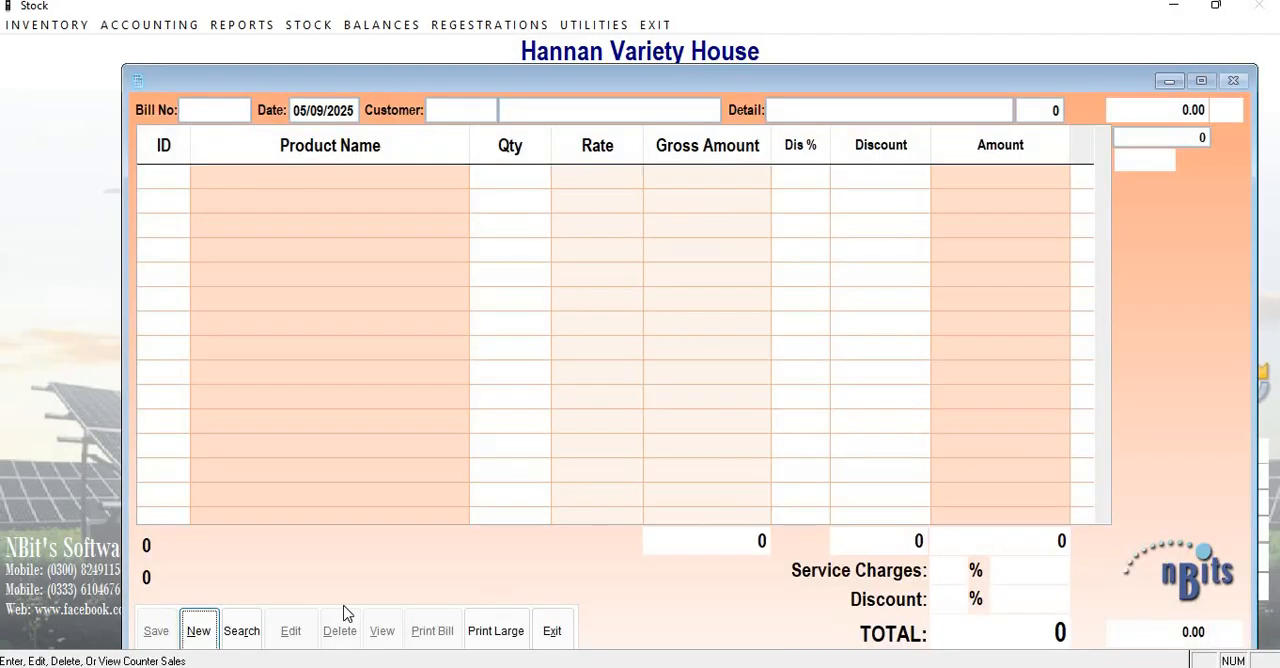
{"action": "left_click_drag", "start_coordinate": [688, 92], "coordinate": [634, 63]}
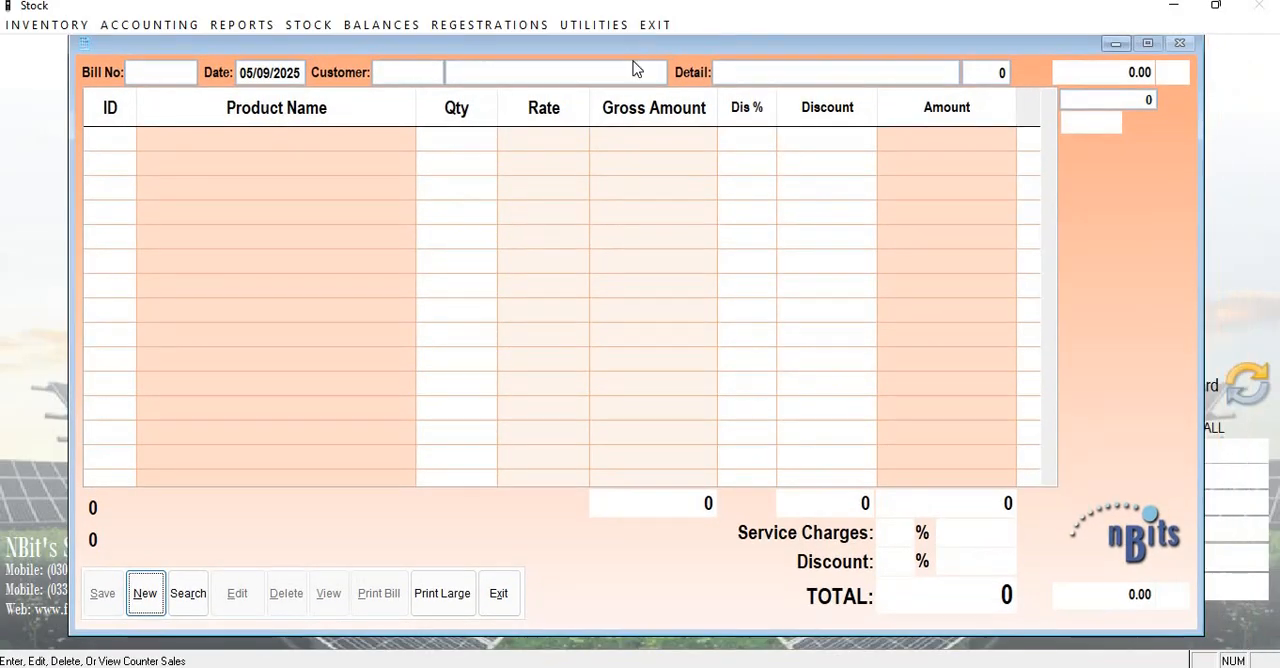
{"action": "left_click", "coordinate": [143, 604]}
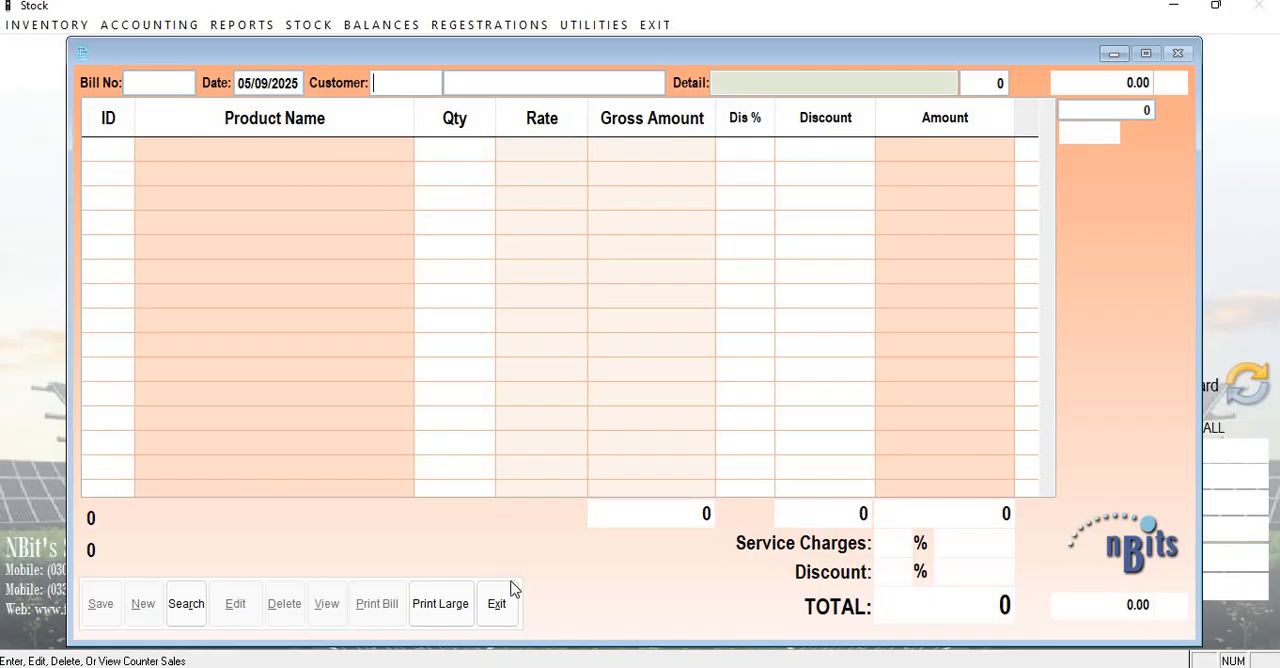
{"action": "type", "text": "2411"}
{"action": "key", "text": "Return"}
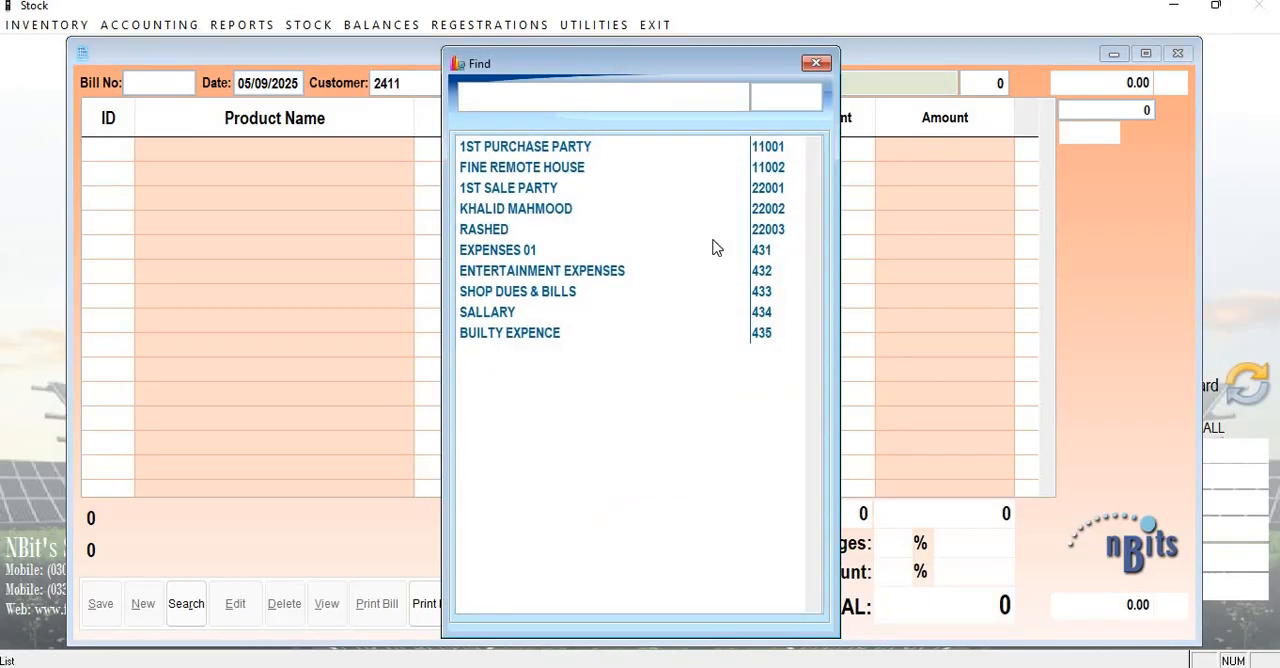
{"action": "key", "text": "Return"}
{"action": "left_click", "coordinate": [489, 602]}
Reopen the sales invoice window and load the saved cash sales bill 1-1.
{"action": "left_click", "coordinate": [412, 572]}
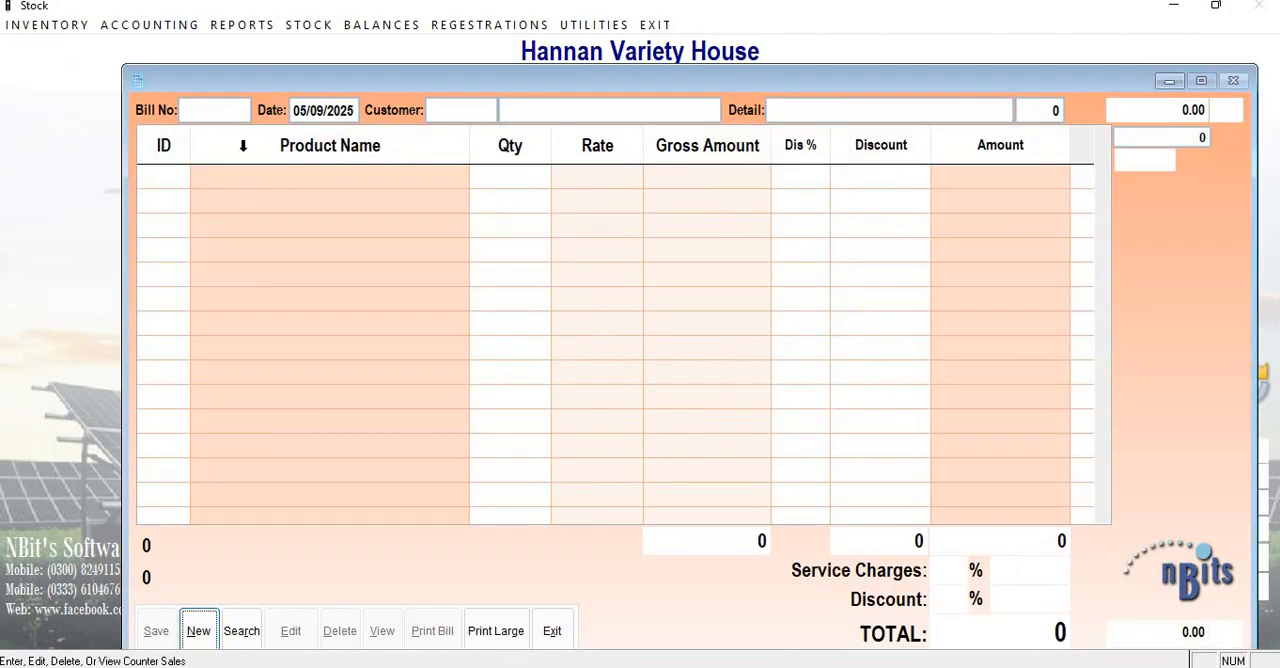
{"action": "left_click", "coordinate": [250, 624]}
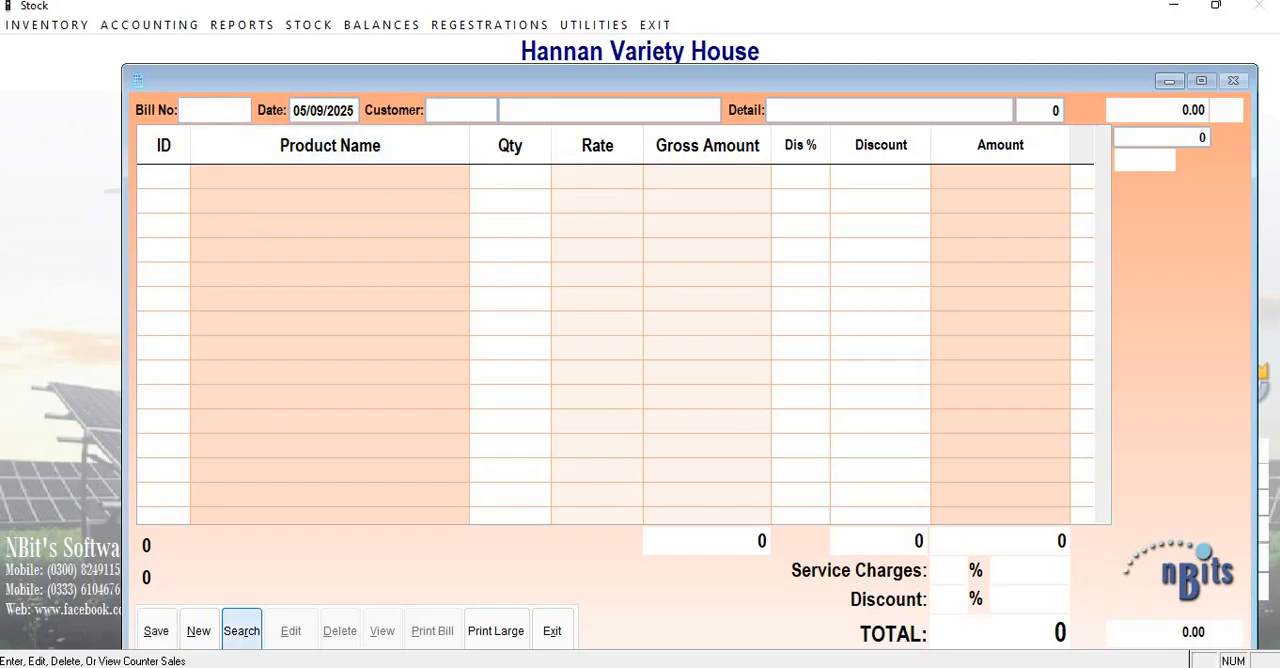
{"action": "key", "text": "Return"}
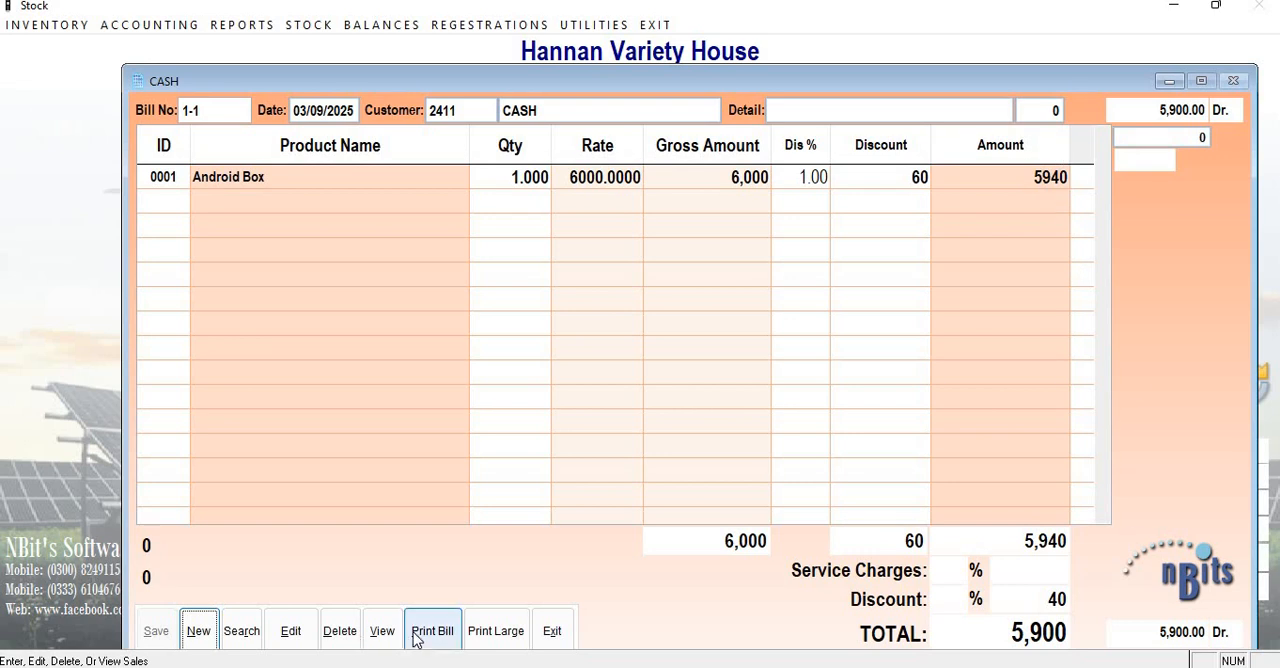
Delete sales bill 1-1, authorizing with the user name and password and the reason CORRECTION PURPOSE, and reopen a blank sales invoice.
{"action": "left_click", "coordinate": [339, 631]}
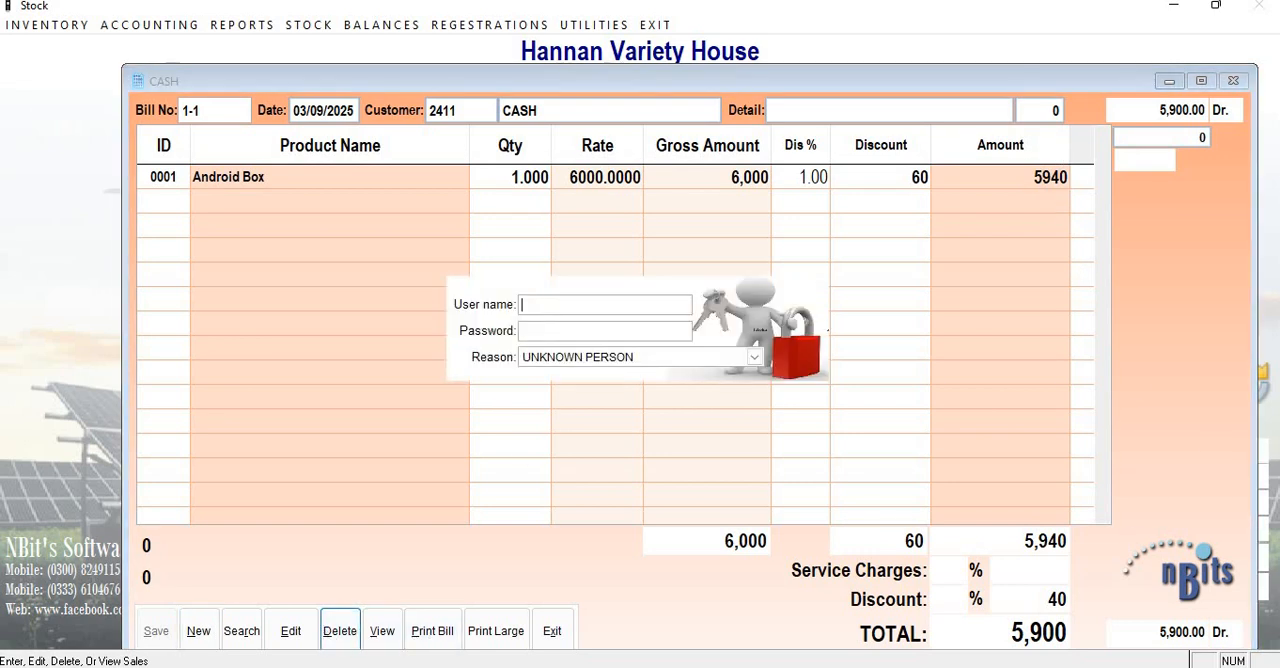
{"action": "type", "text": "11"}
{"action": "key", "text": "Tab"}
{"action": "type", "text": "***"}
{"action": "key", "text": "Tab"}
{"action": "key", "text": "Down"}
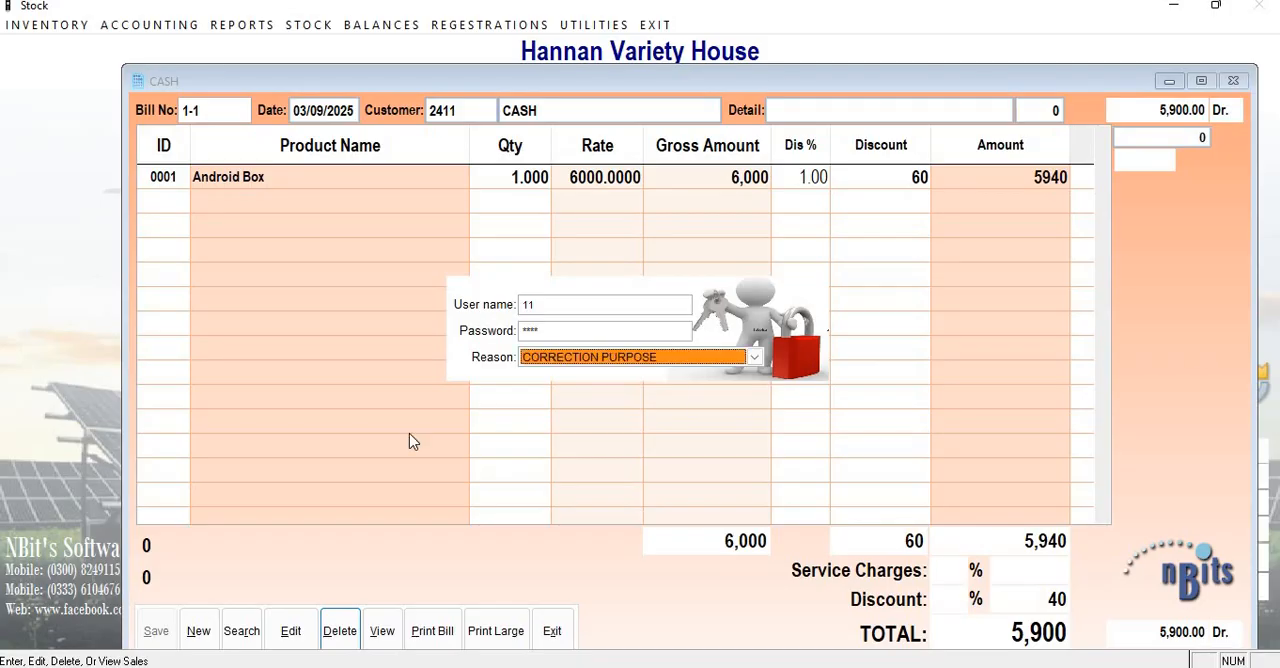
{"action": "key", "text": "Return"}
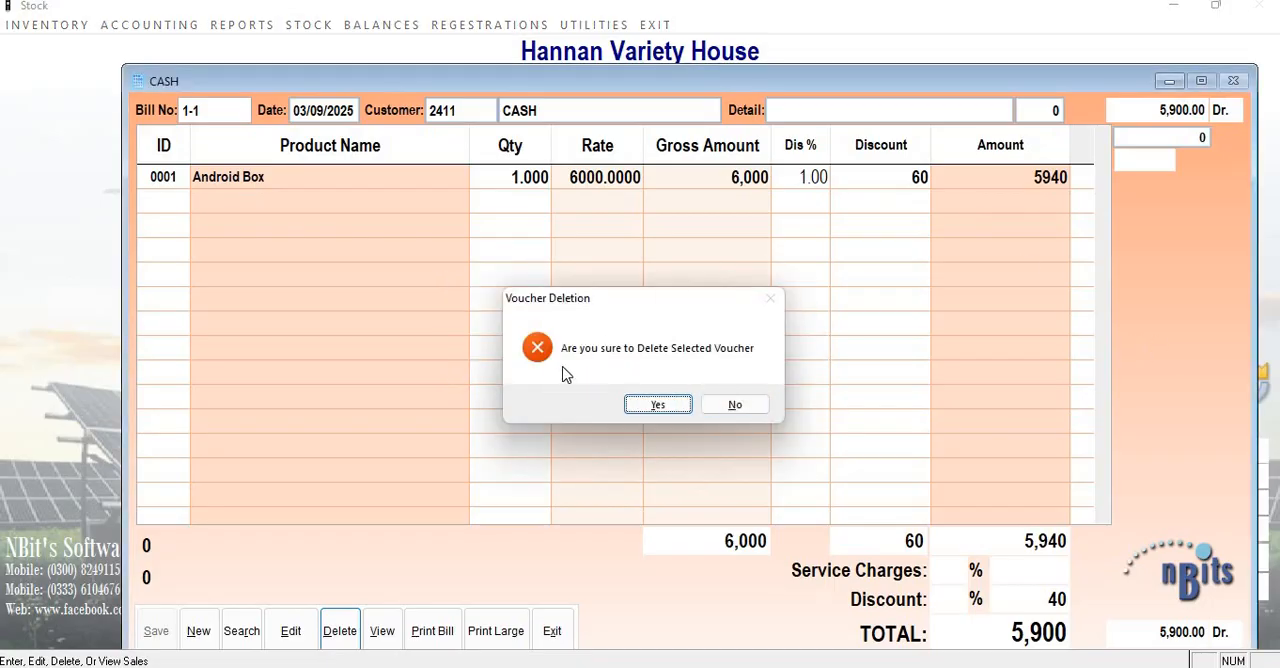
{"action": "left_click", "coordinate": [682, 405]}
{"action": "left_click", "coordinate": [555, 630]}
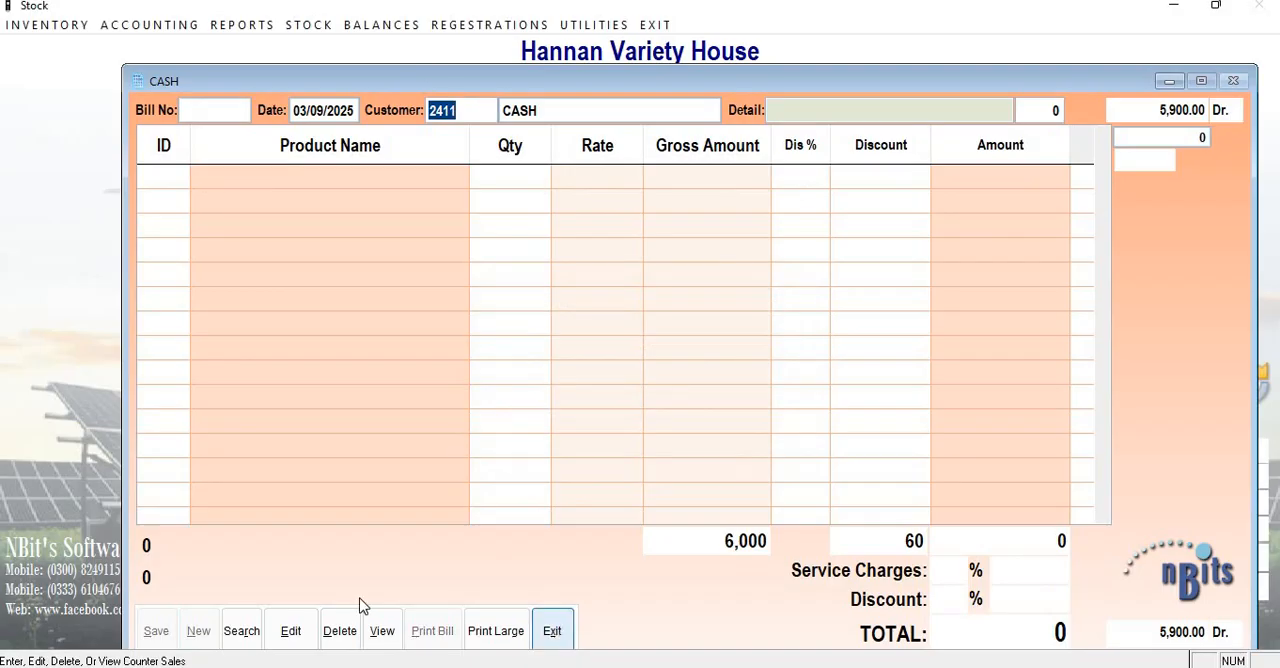
{"action": "left_click", "coordinate": [318, 578]}
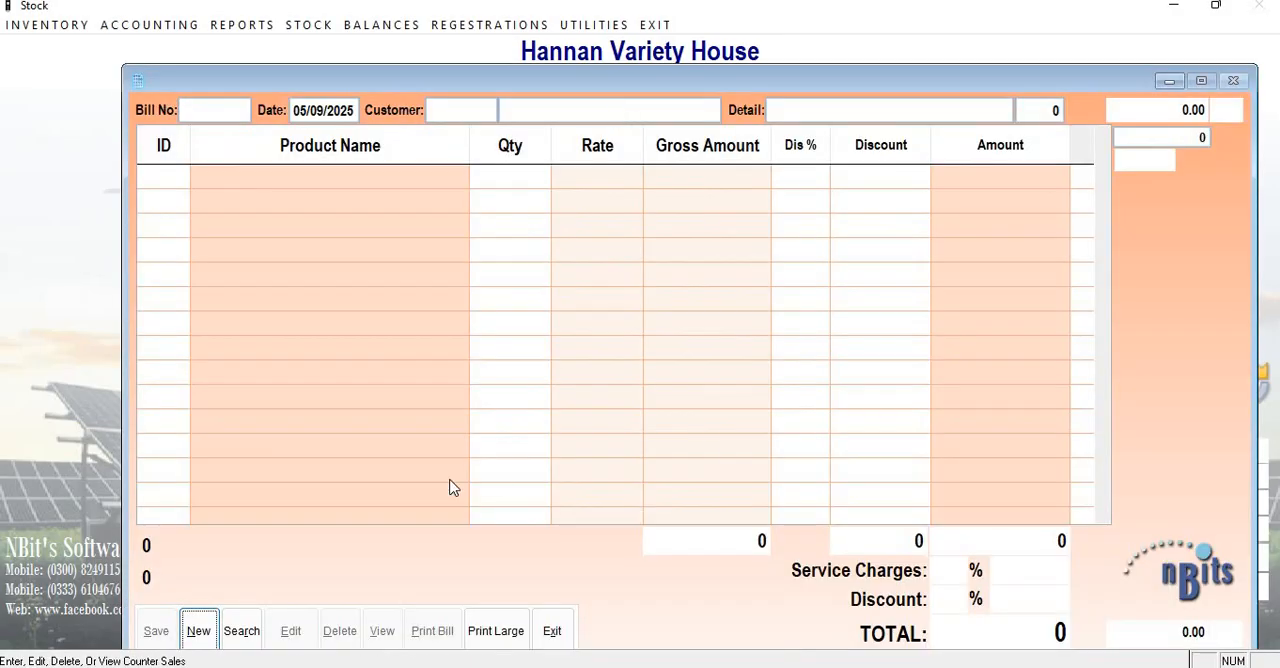
Reopen the sales invoice window and start a new bill for the CASH customer account, leaving the detail blank.
{"action": "left_click", "coordinate": [553, 631]}
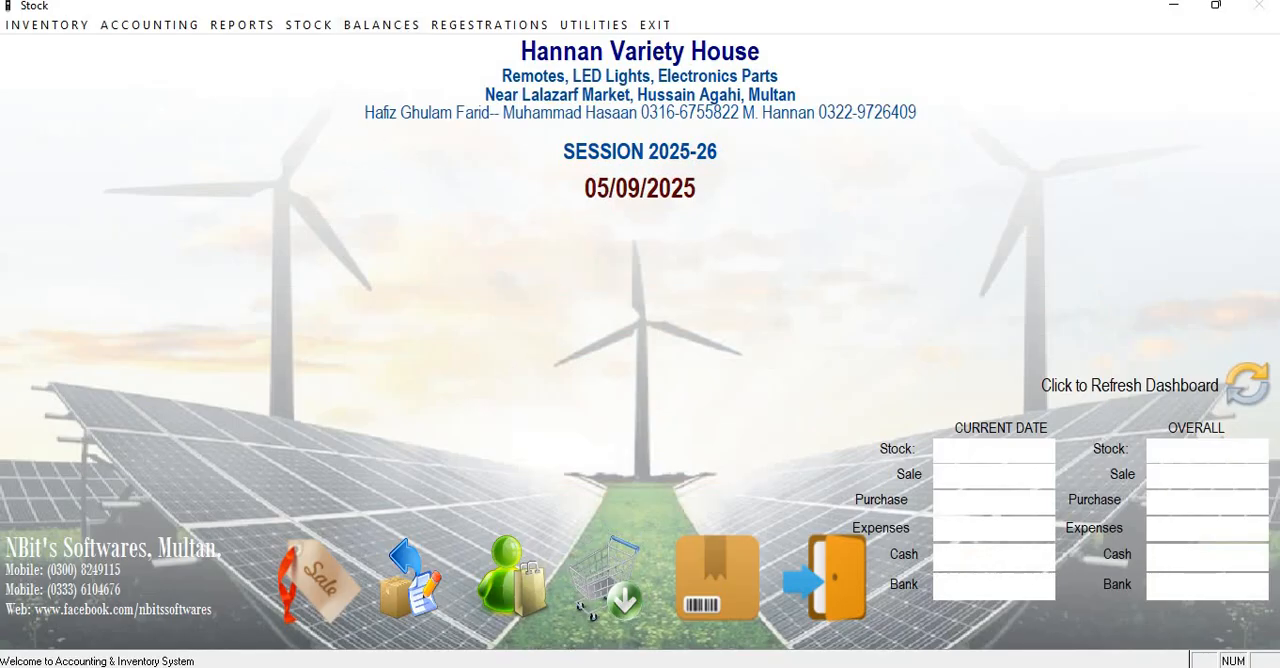
{"action": "left_click", "coordinate": [317, 582]}
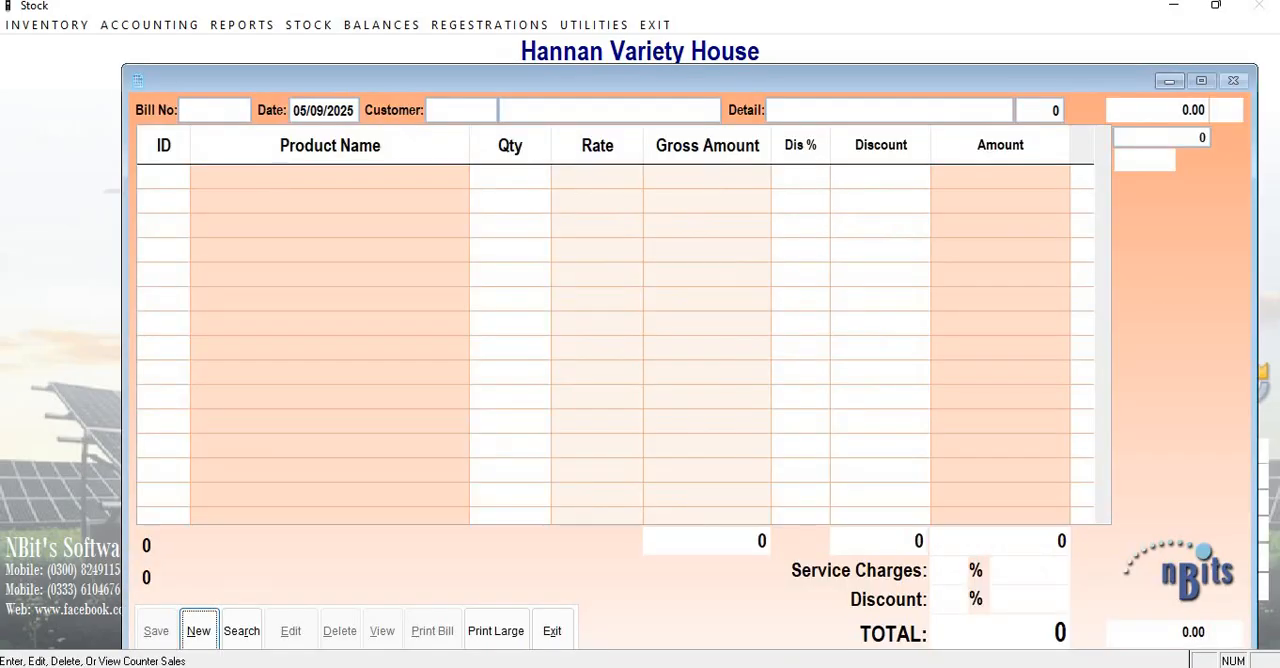
{"action": "key", "text": "Return"}
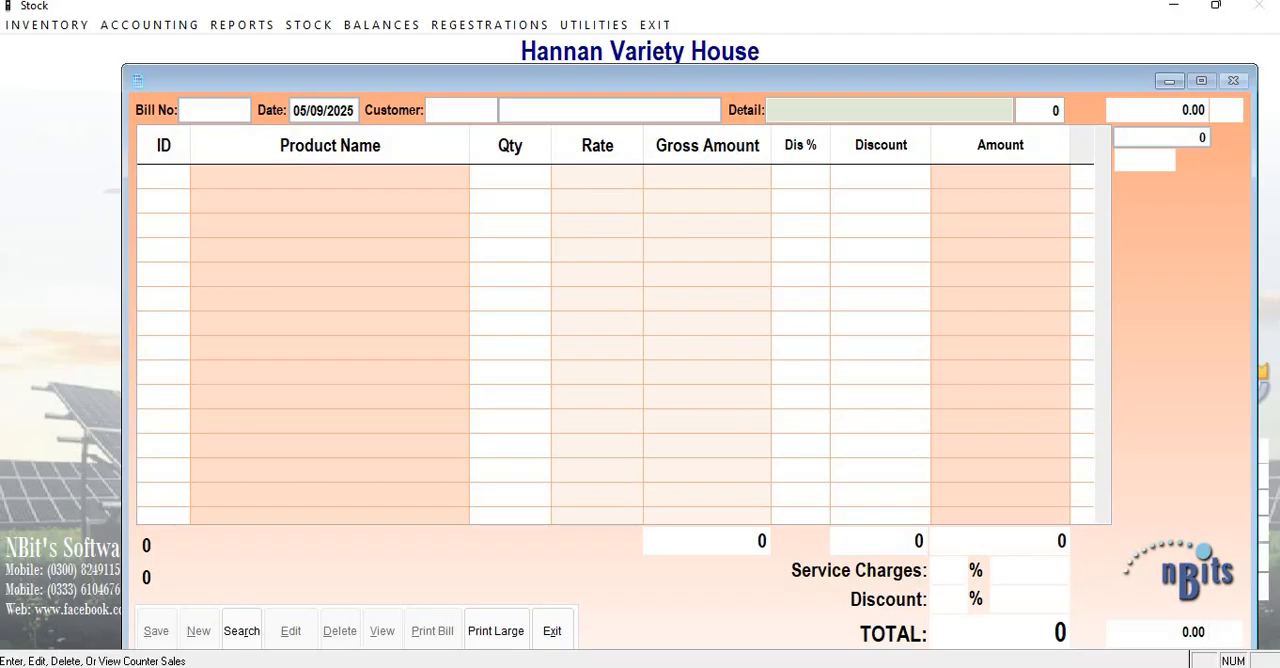
{"action": "type", "text": "2411"}
{"action": "key", "text": "Return"}
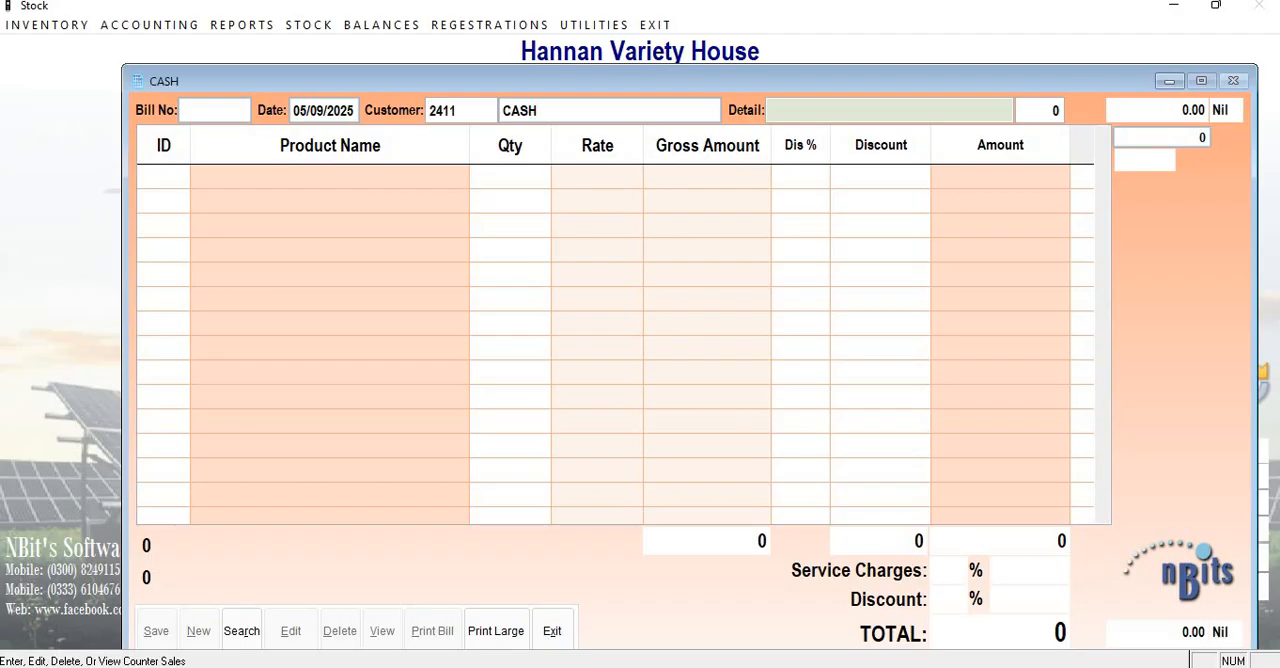
{"action": "key", "text": "Return"}
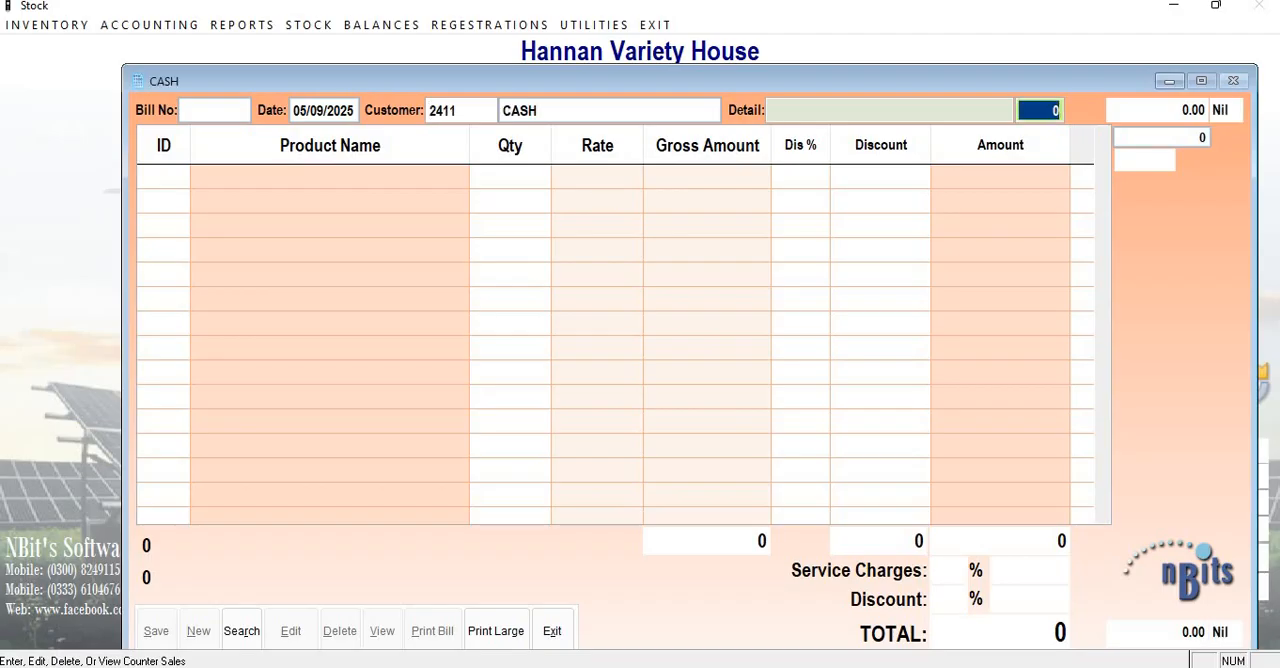
{"action": "key", "text": "Return"}
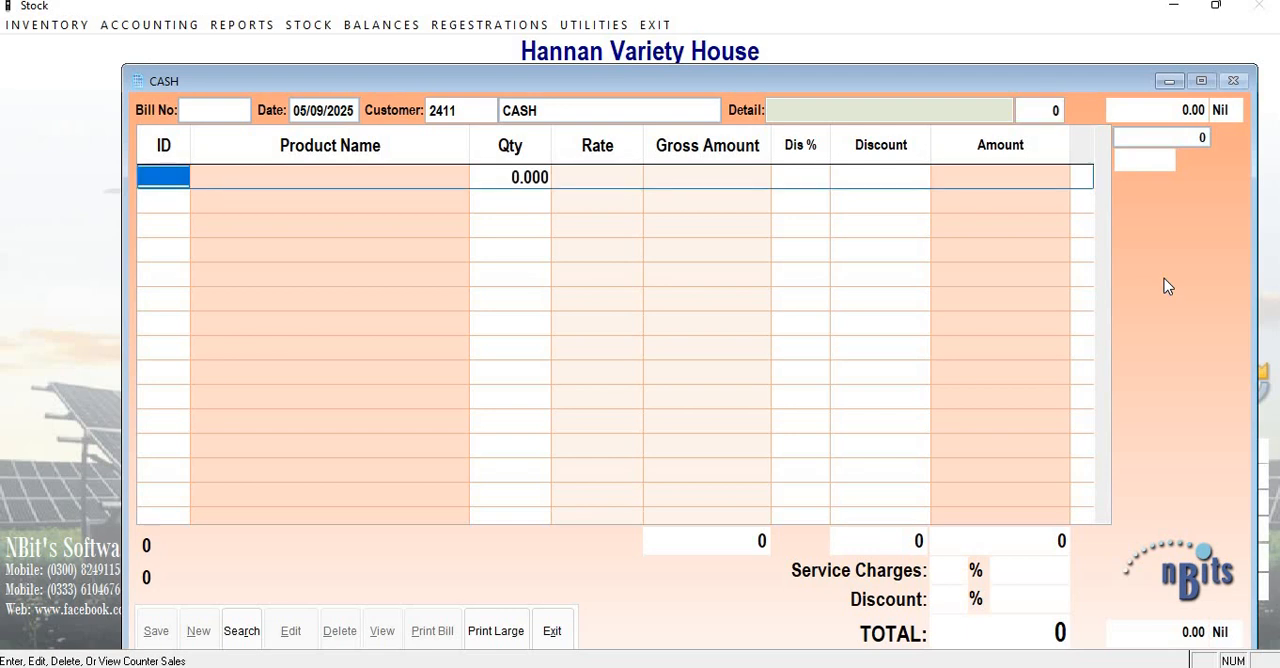
Find BOX in the product list and add ANDROID BOX as the first item of the cash bill.
{"action": "key", "text": "Return"}
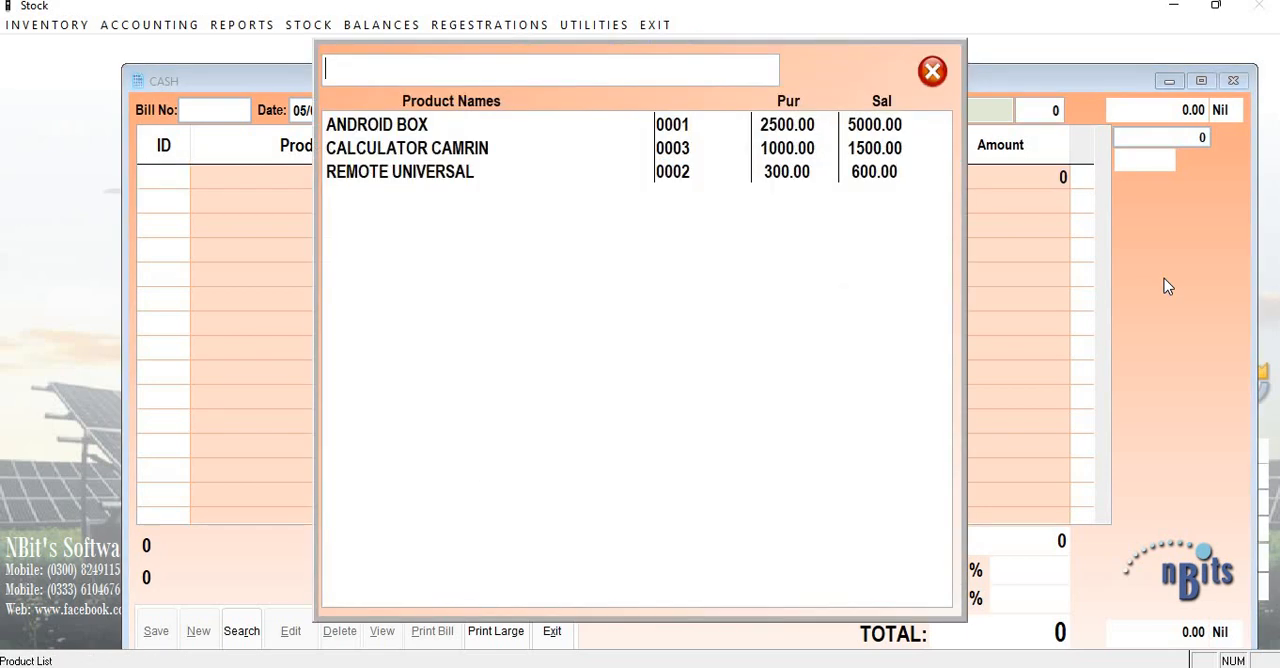
{"action": "type", "text": "BOX"}
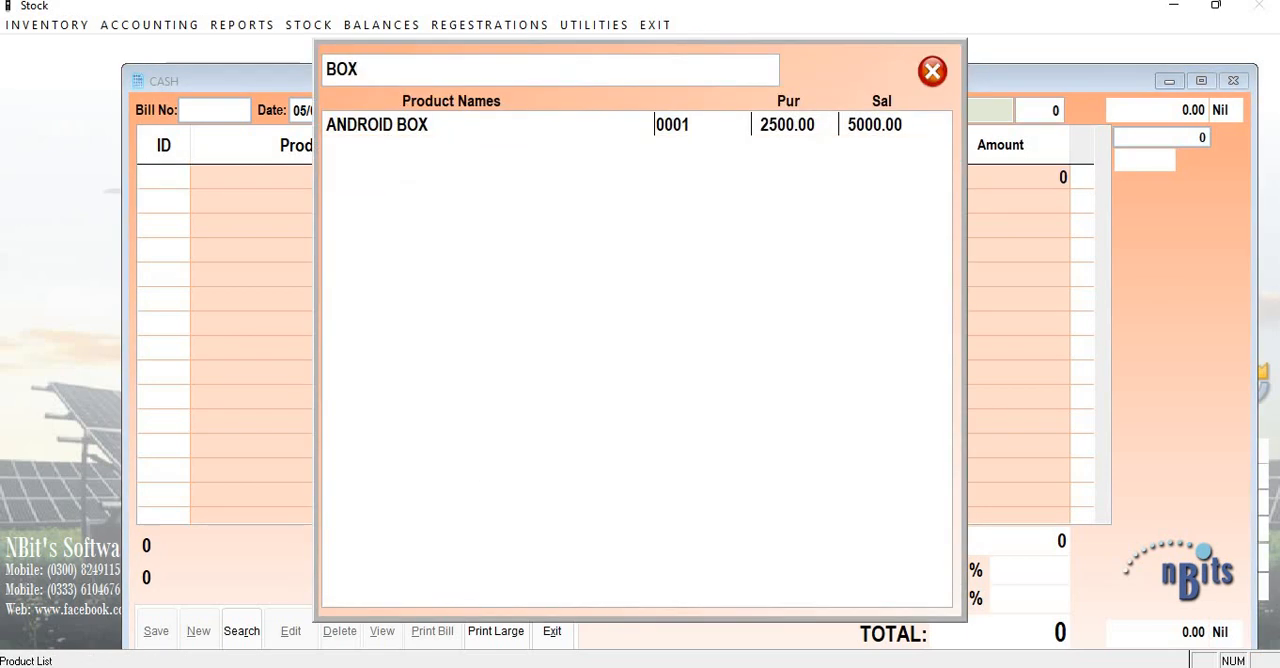
{"action": "key", "text": "Down"}
{"action": "key", "text": "Return"}
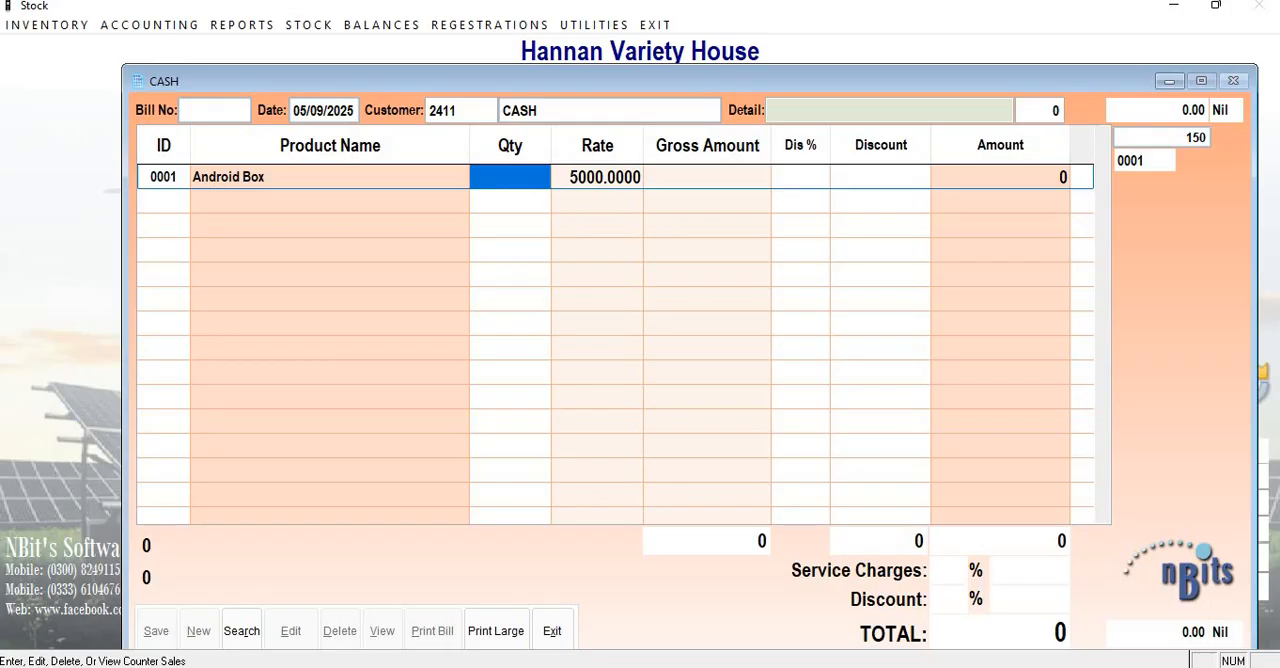
Set the Android Box line to quantity 1 at a rate of 4800, leaving its discount blank.
{"action": "type", "text": "1"}
{"action": "key", "text": "Return"}
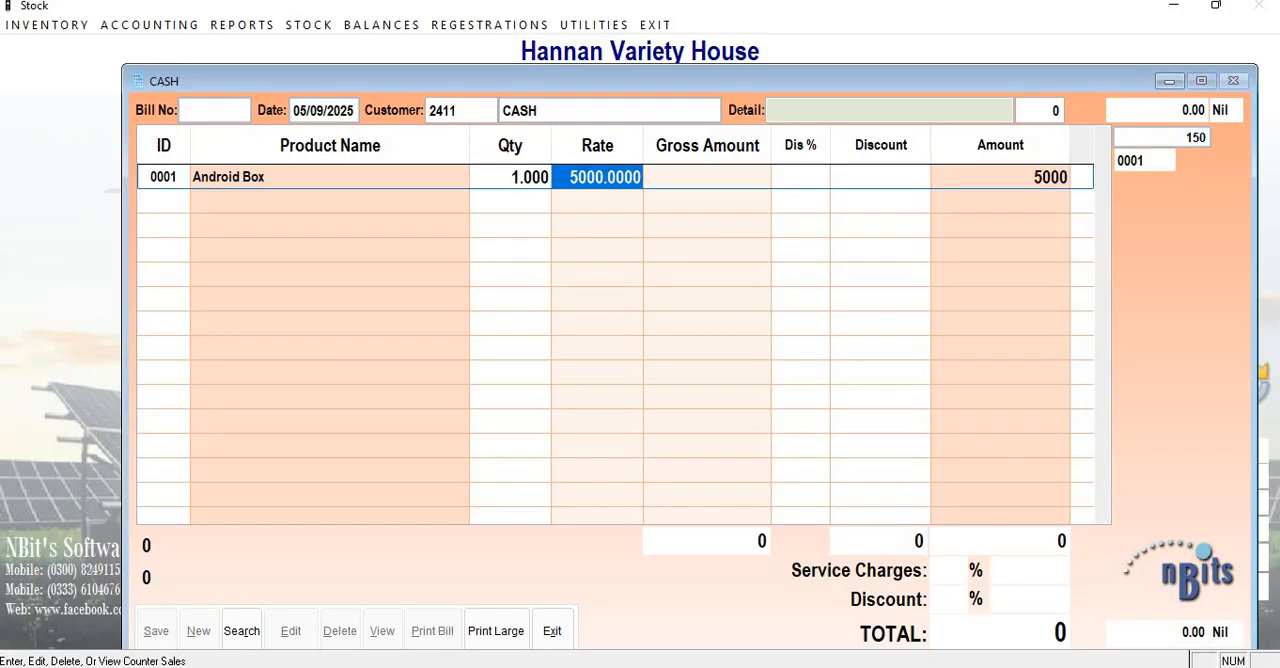
{"action": "key", "text": "Return"}
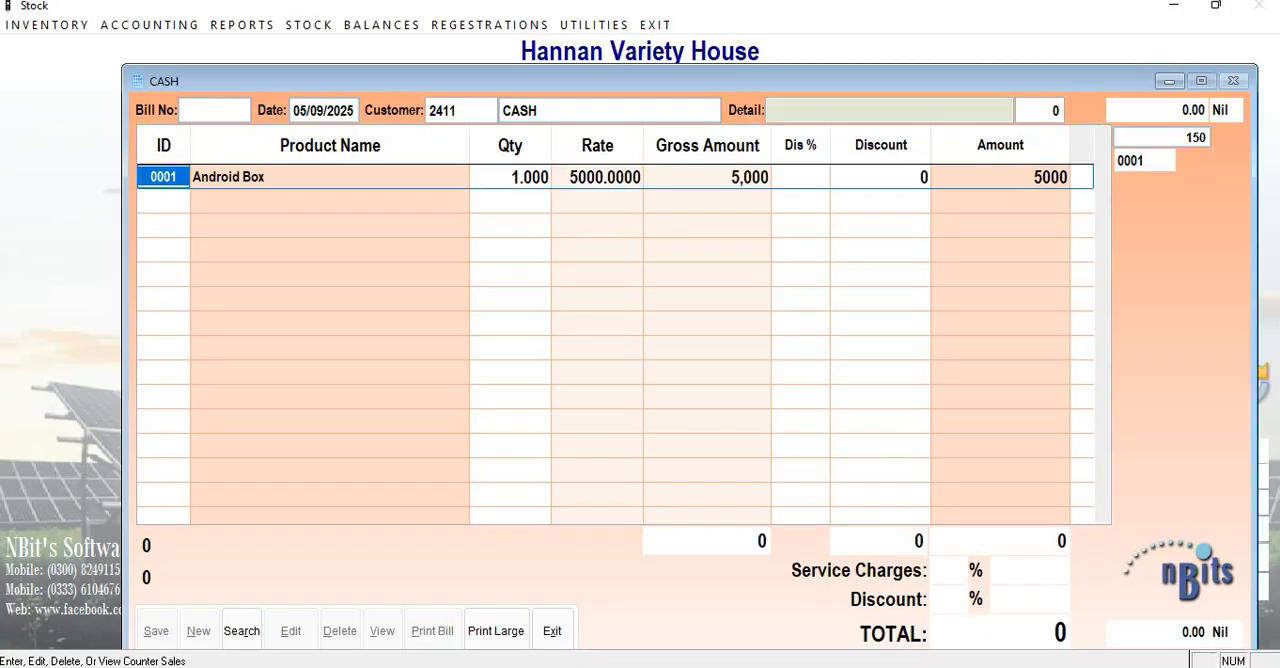
{"action": "key", "text": "F1"}
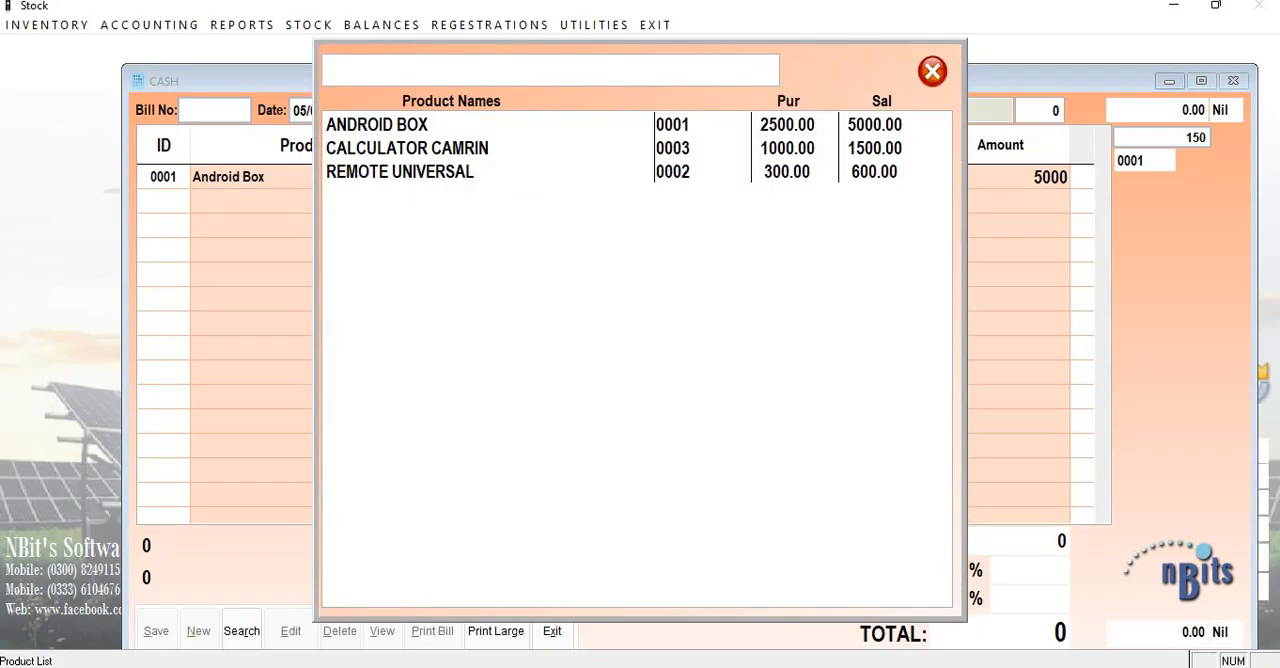
{"action": "key", "text": "Down"}
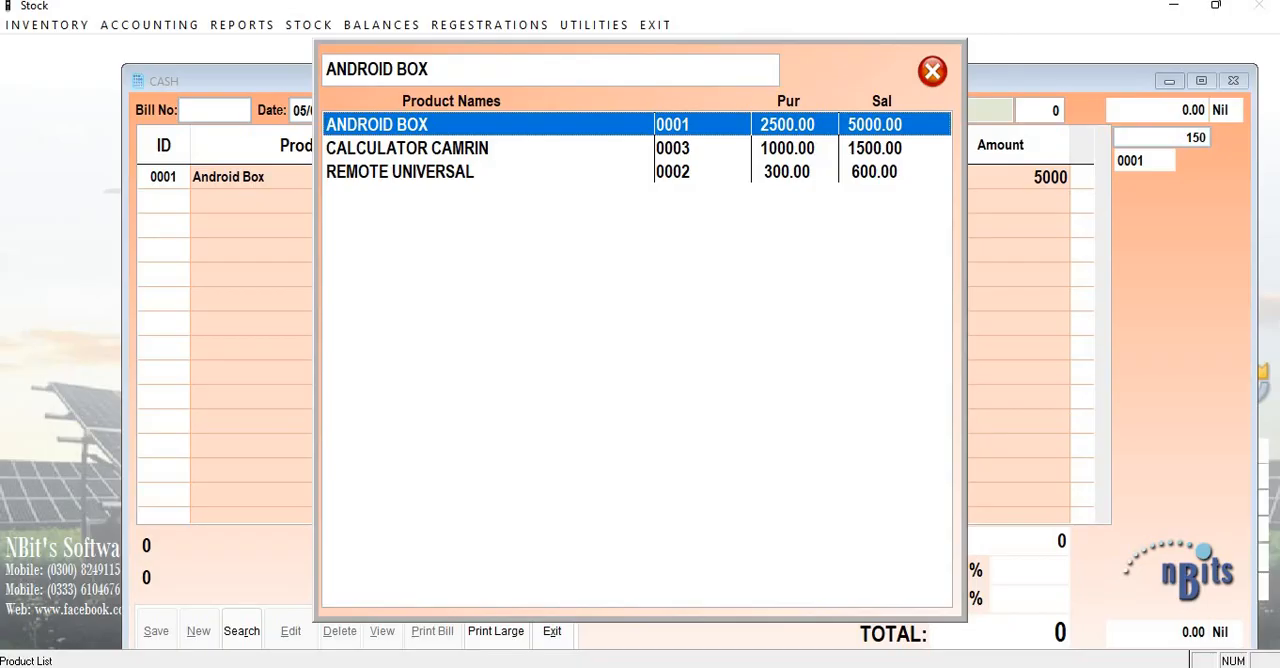
{"action": "key", "text": "Return"}
{"action": "key", "text": "Return"}
{"action": "key", "text": "Return"}
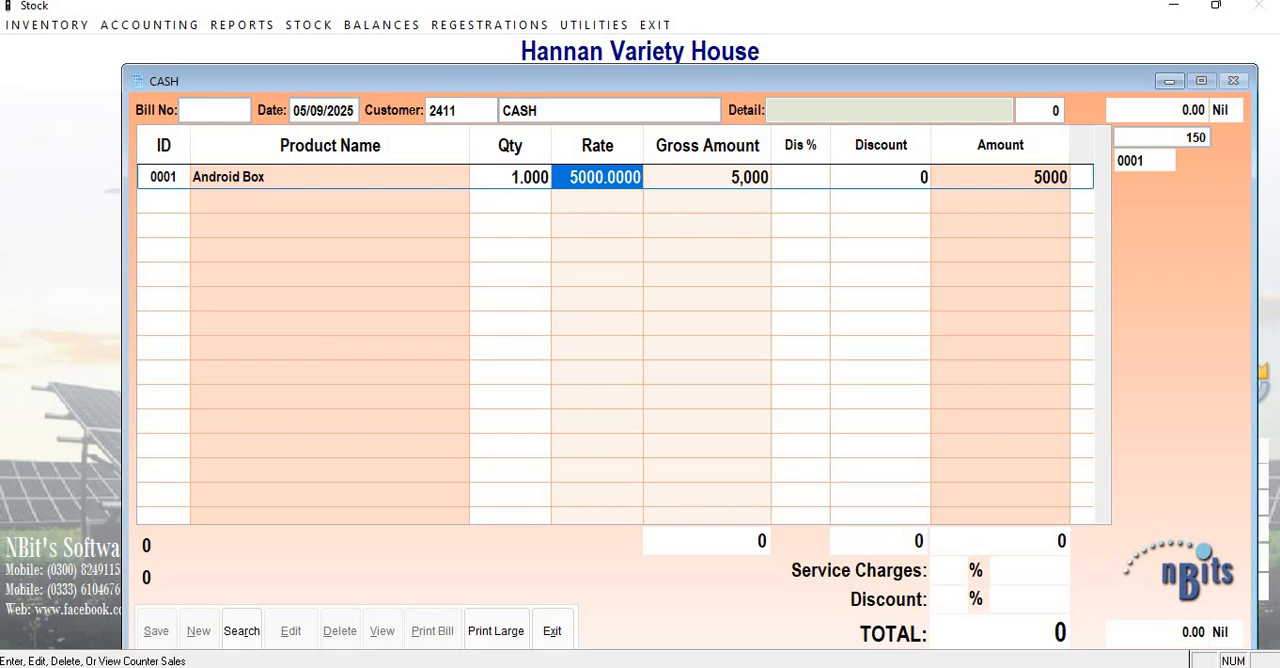
{"action": "type", "text": "4800."}
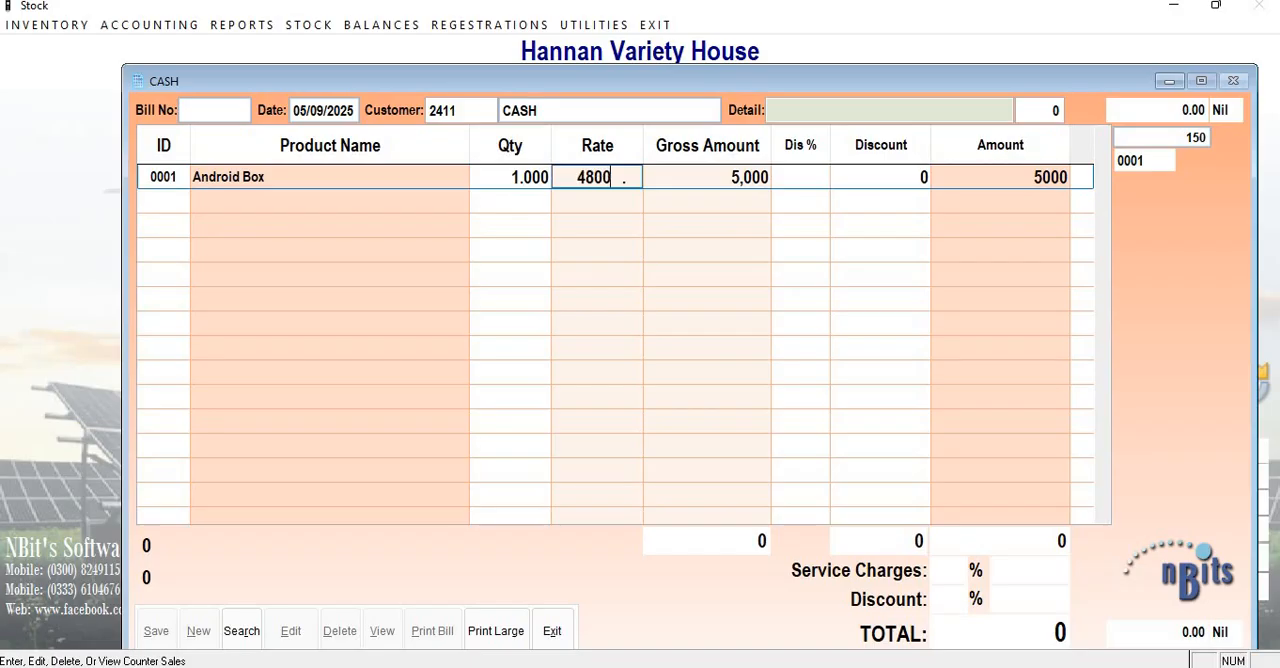
{"action": "key", "text": "Return"}
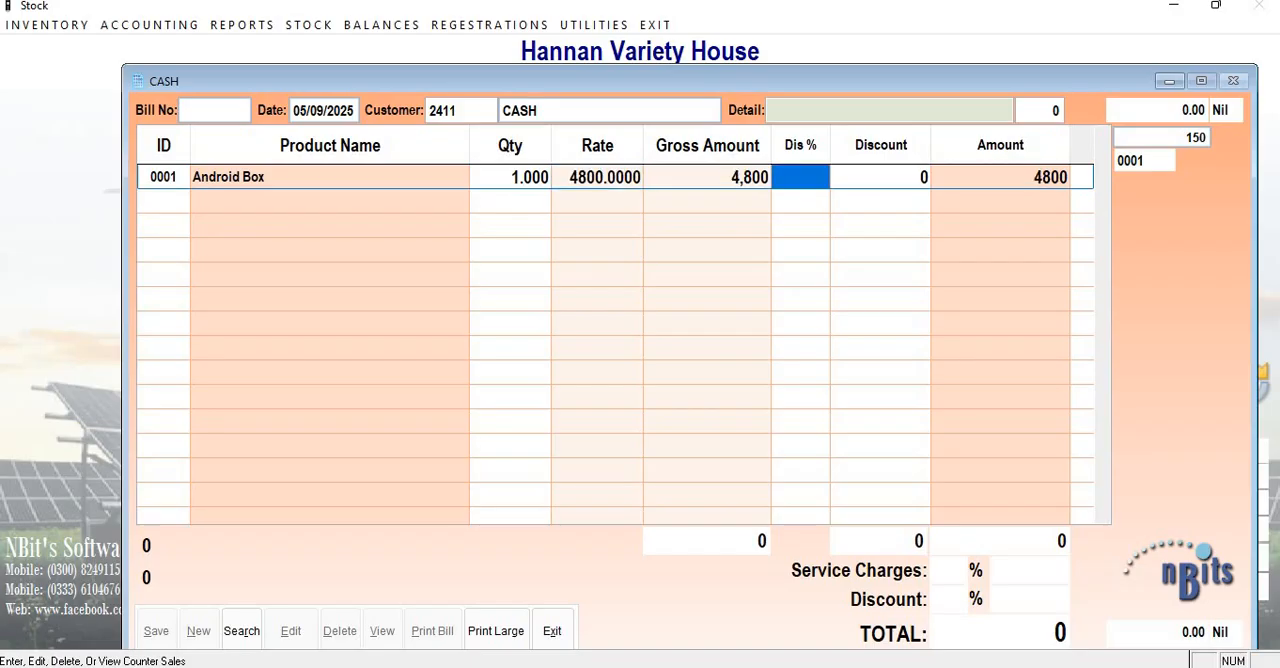
{"action": "key", "text": "Return"}
{"action": "key", "text": "Return"}
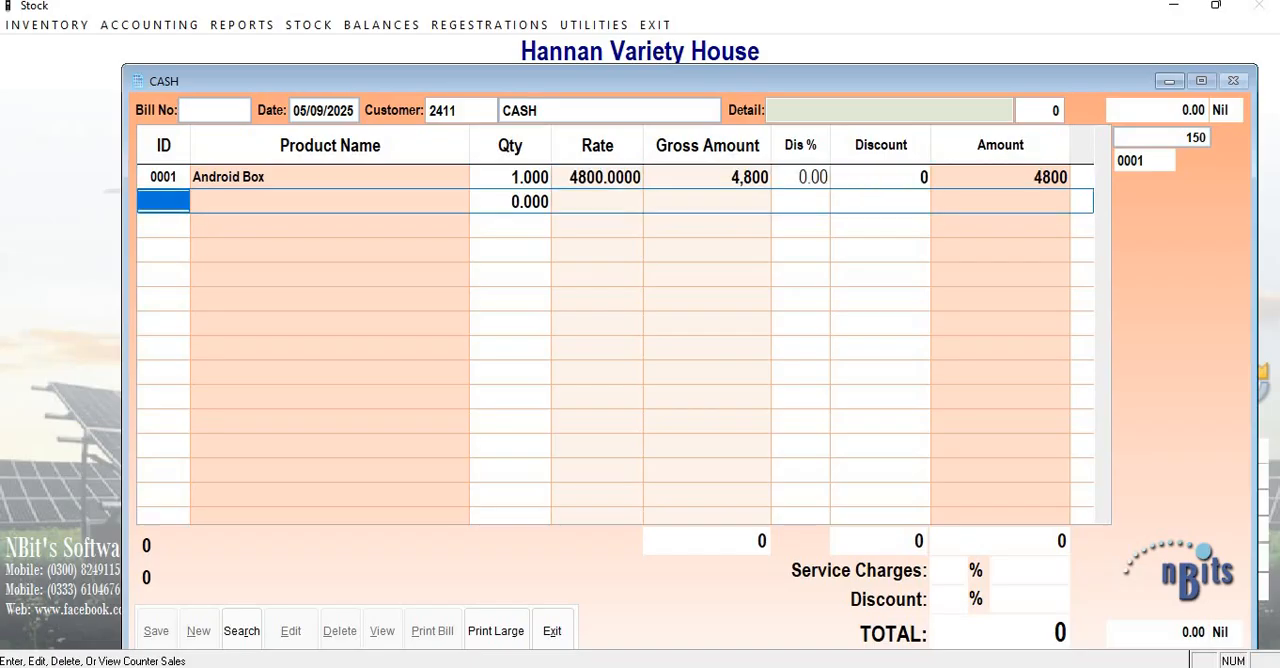
Find REMO in the product list and add REMOTE UNIVERSAL as the second item, with quantity 1 and a rate of 580.
{"action": "key", "text": "Return"}
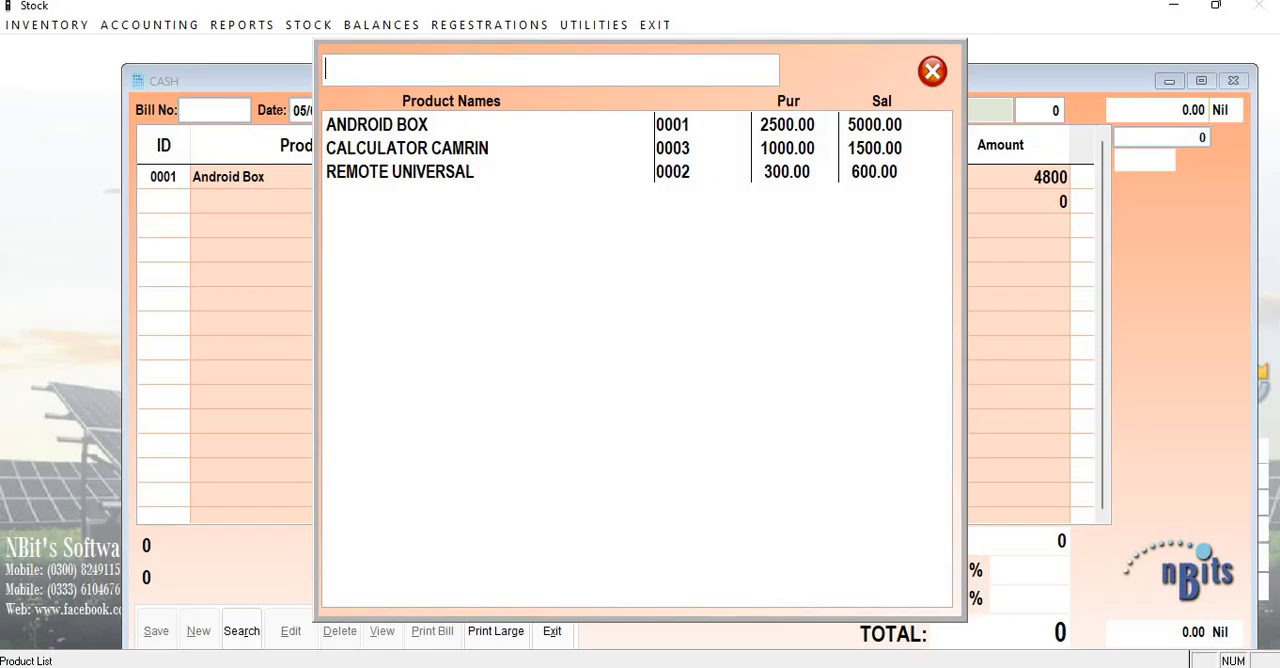
{"action": "type", "text": "REMO"}
{"action": "key", "text": "Return"}
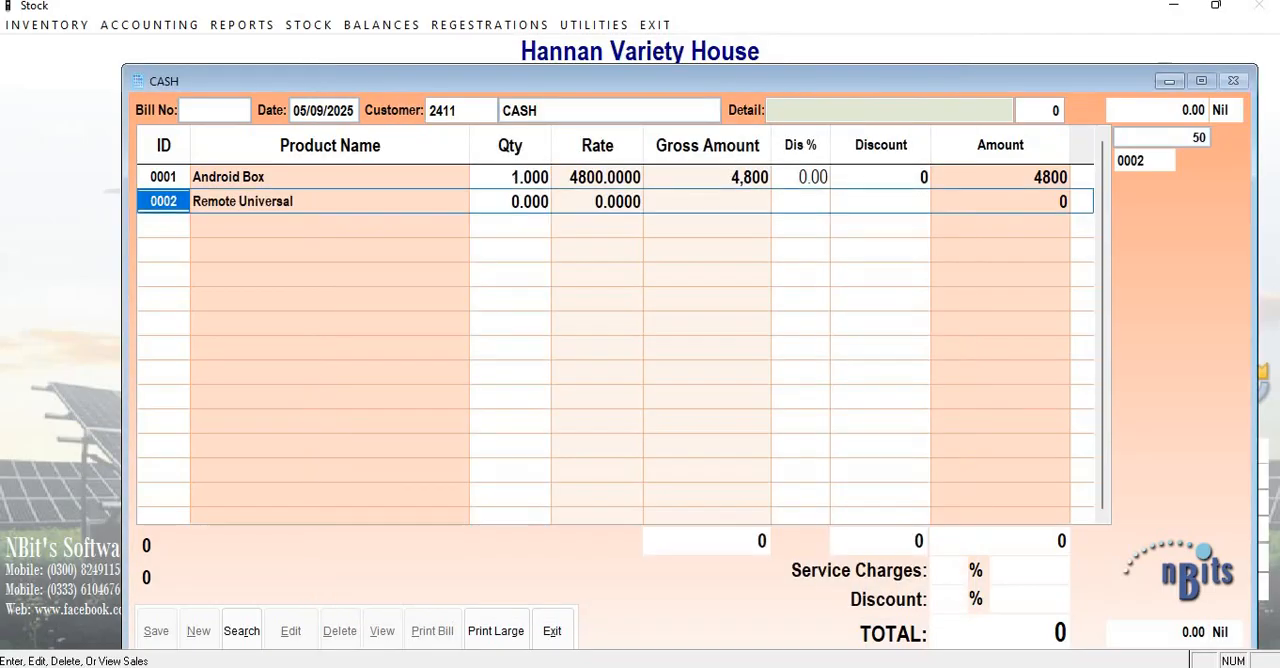
{"action": "key", "text": "Return"}
{"action": "type", "text": "1."}
{"action": "key", "text": "Return"}
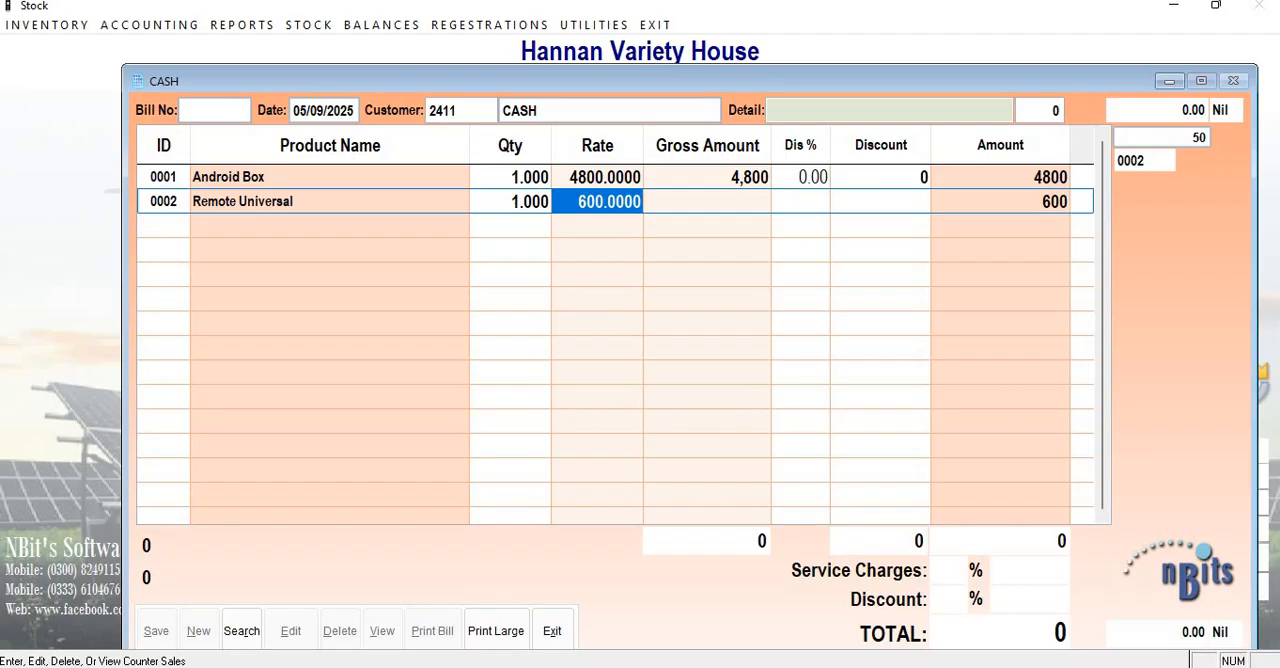
{"action": "type", "text": "580"}
{"action": "key", "text": "Return"}
{"action": "key", "text": "Return"}
{"action": "key", "text": "Return"}
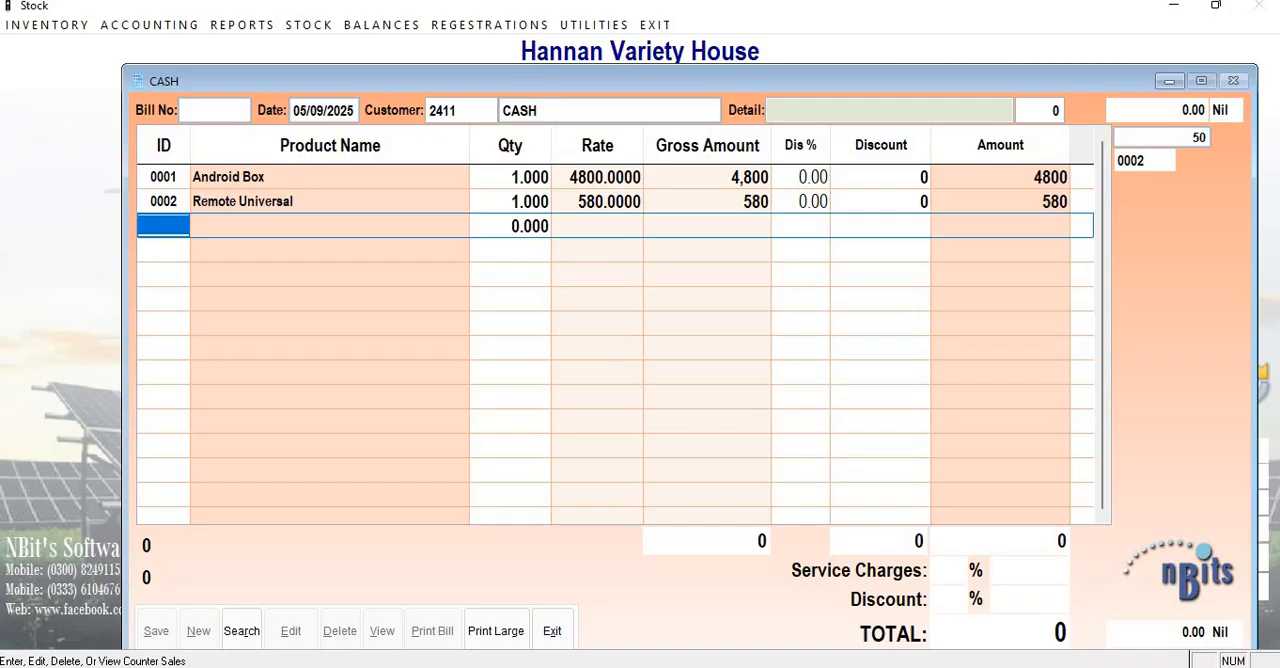
Finish the item list without service charges or bill discount, save the cash bill and close the invoice window.
{"action": "key", "text": "Return"}
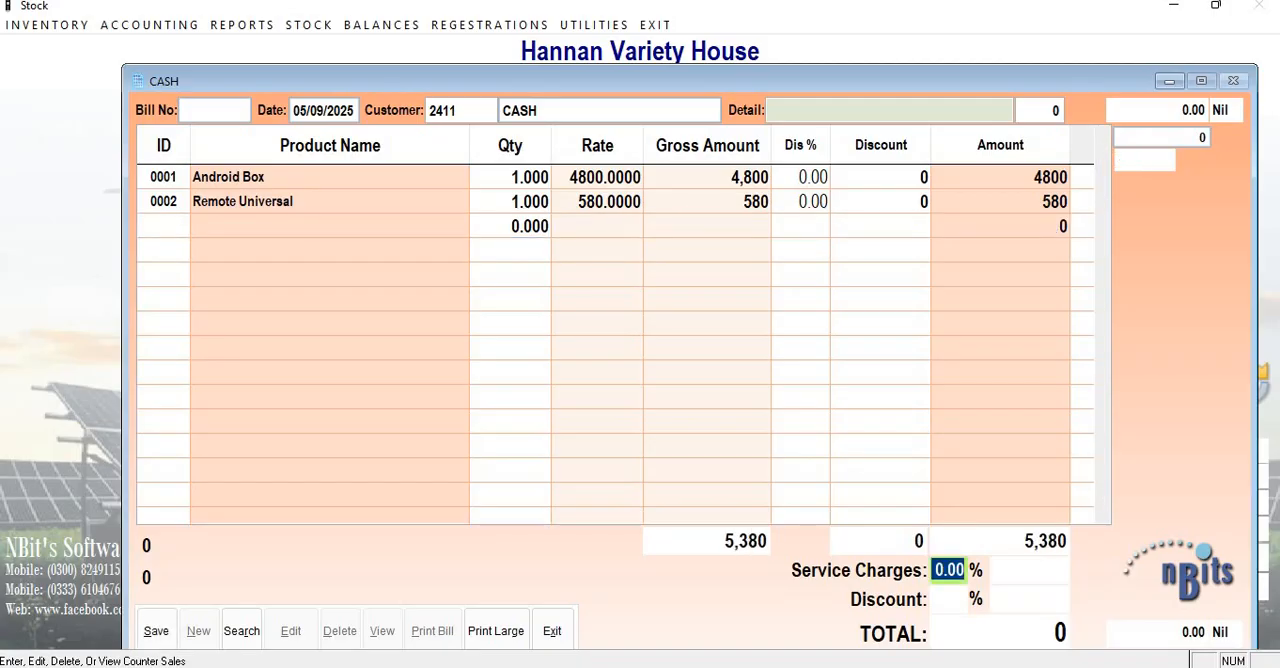
{"action": "key", "text": "Return"}
{"action": "key", "text": "Return"}
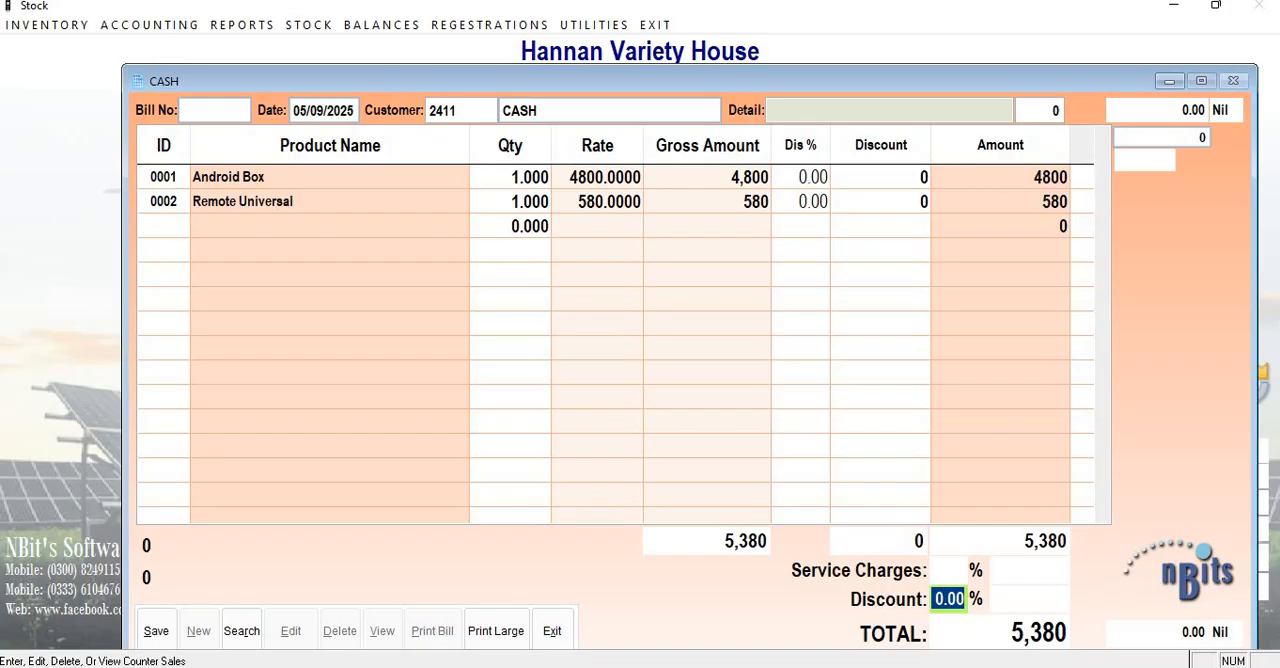
{"action": "key", "text": "Return"}
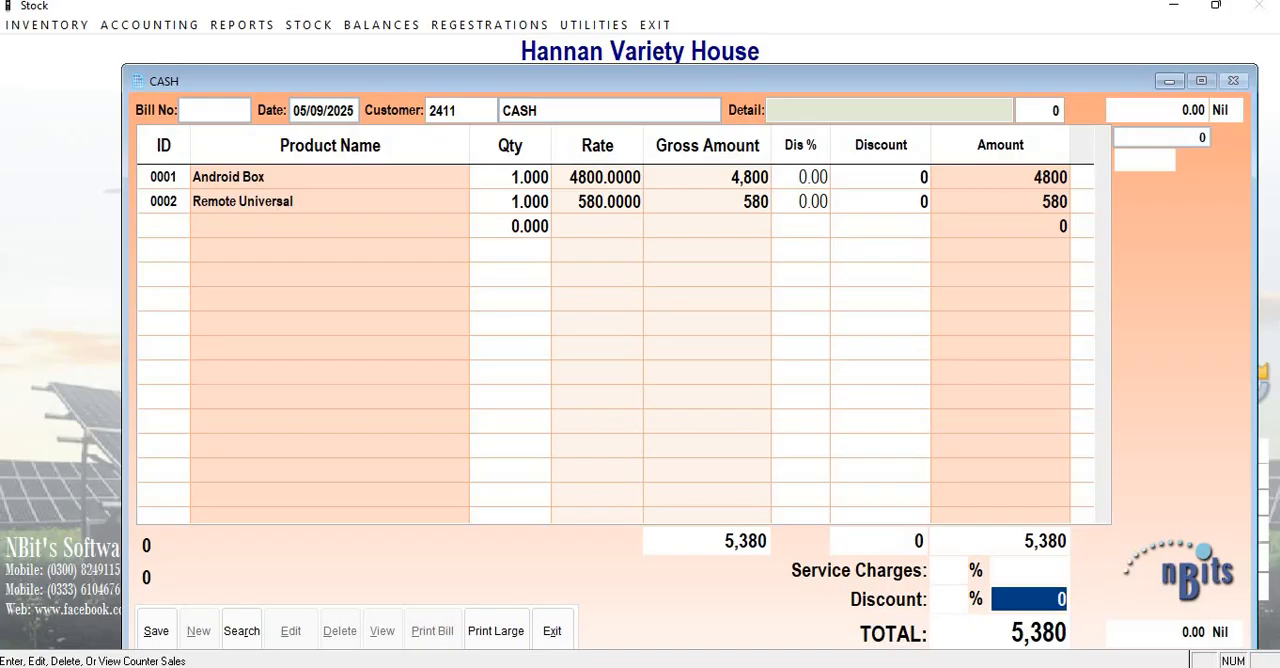
{"action": "key", "text": "Return"}
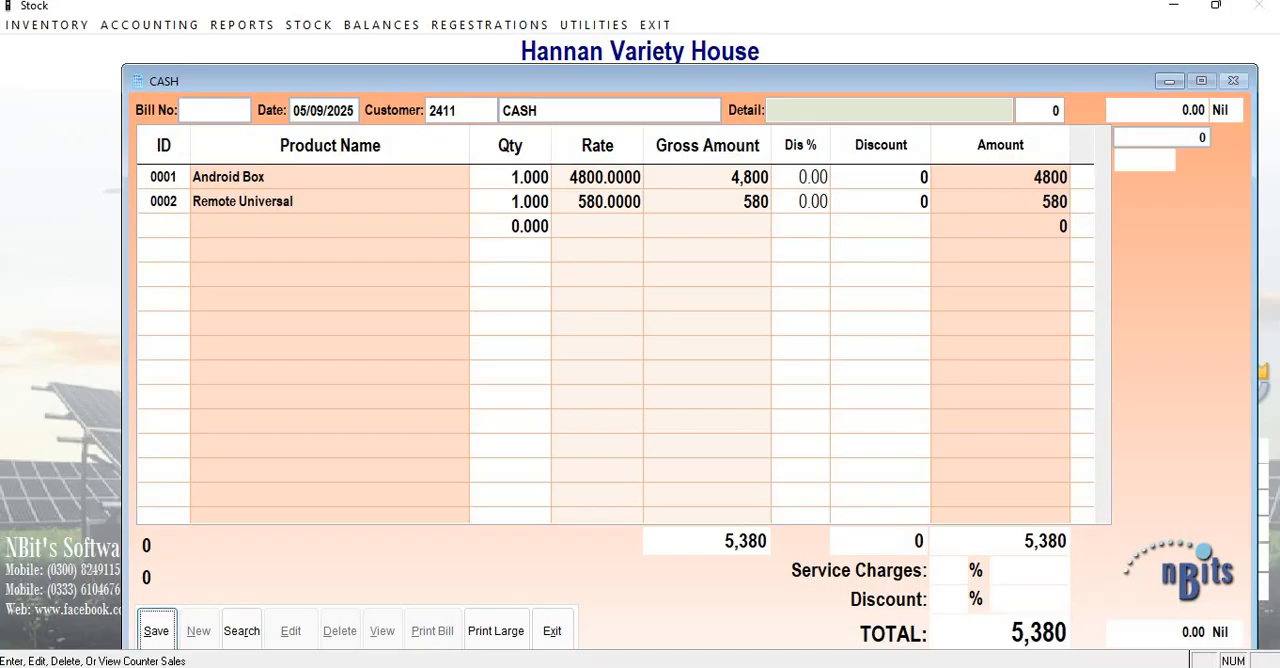
{"action": "key", "text": "Return"}
{"action": "key", "text": "Return"}
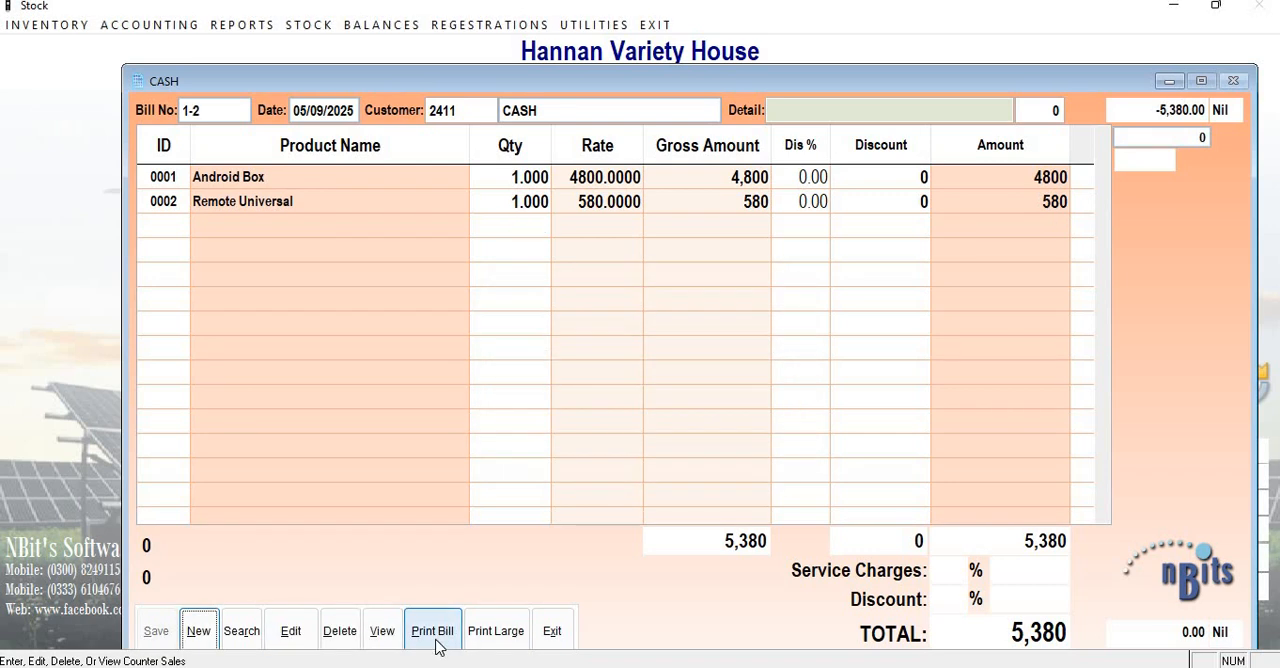
{"action": "left_click", "coordinate": [552, 631]}
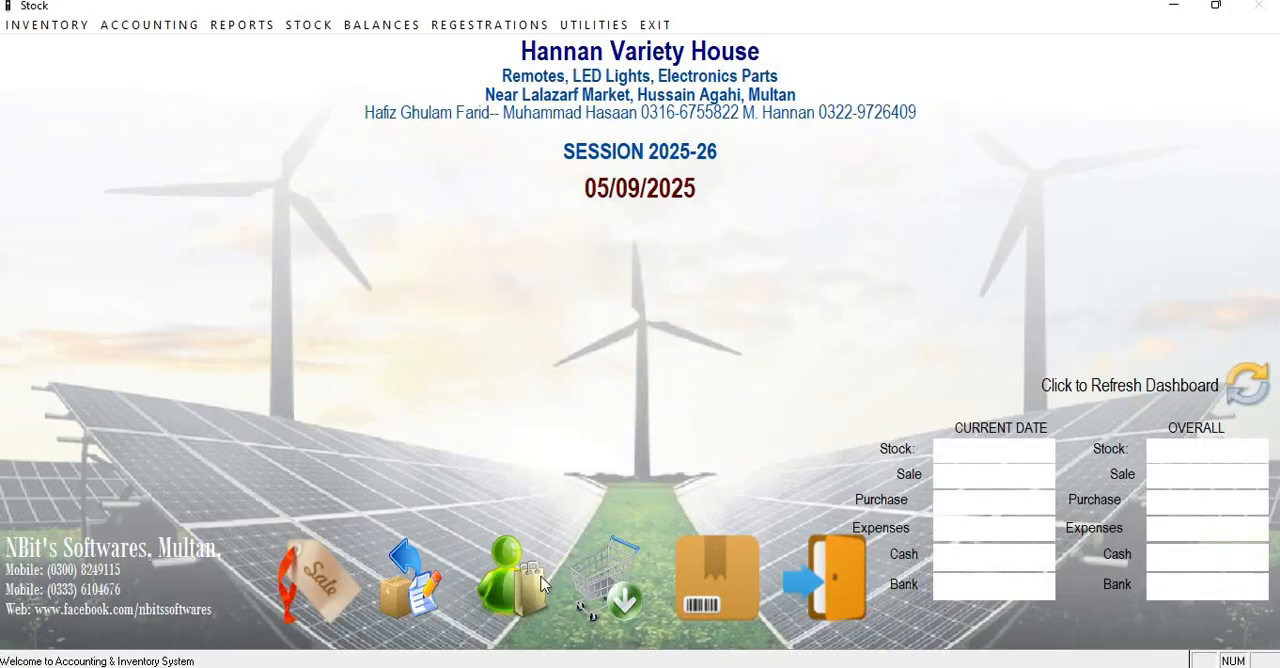
Open the Sale Summary Report and run it from 05/09/2025 to 05/09/2025.
{"action": "left_click", "coordinate": [366, 30]}
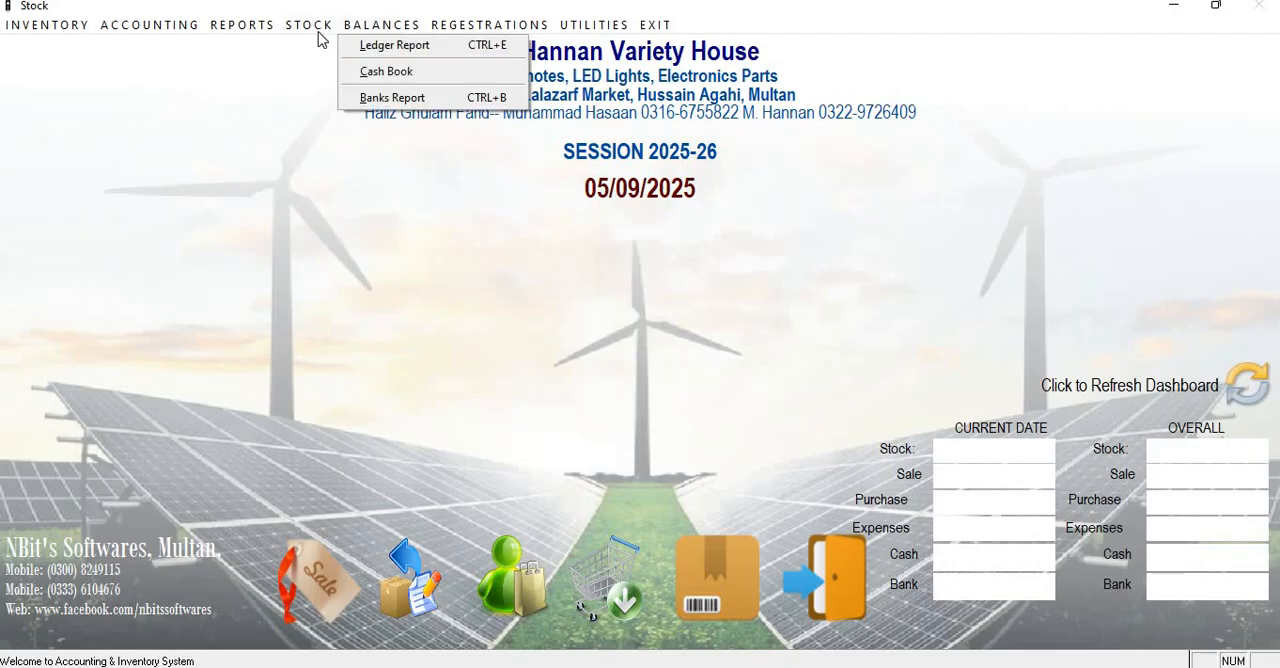
{"action": "mouse_move", "coordinate": [319, 32]}
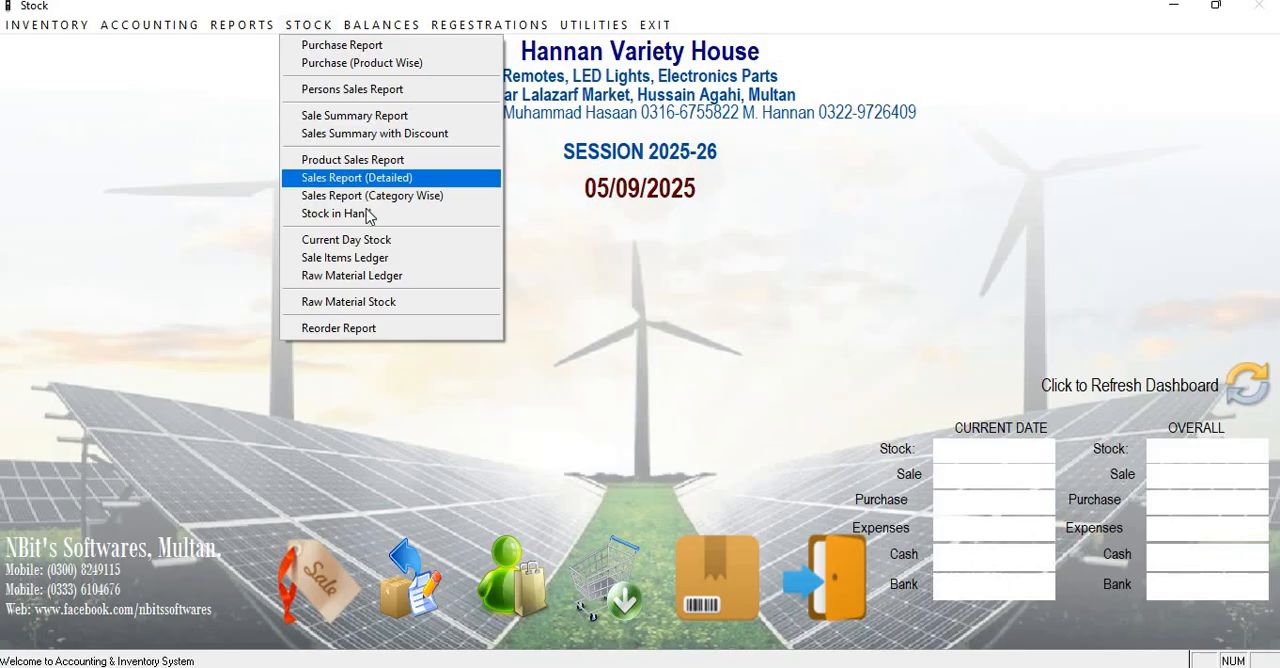
{"action": "left_click", "coordinate": [380, 124]}
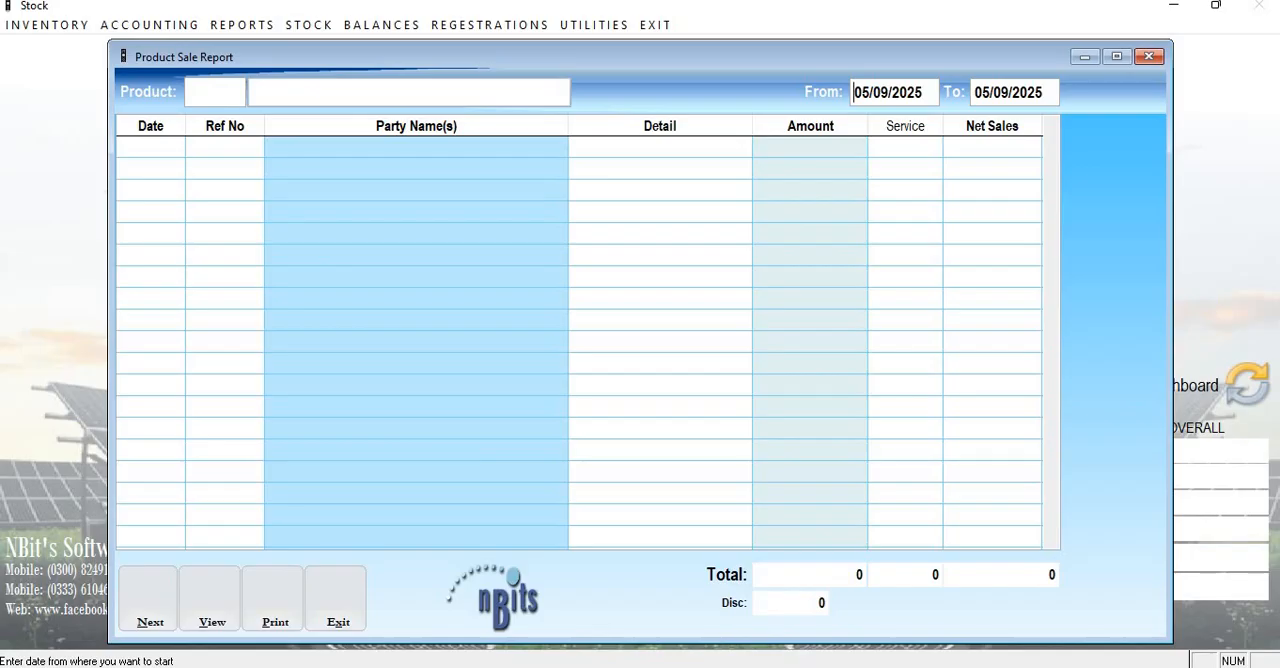
{"action": "key", "text": "Return"}
Examine the cash sale's reference, party, amount and net sales in the report, and close the report.
{"action": "key", "text": "Return"}
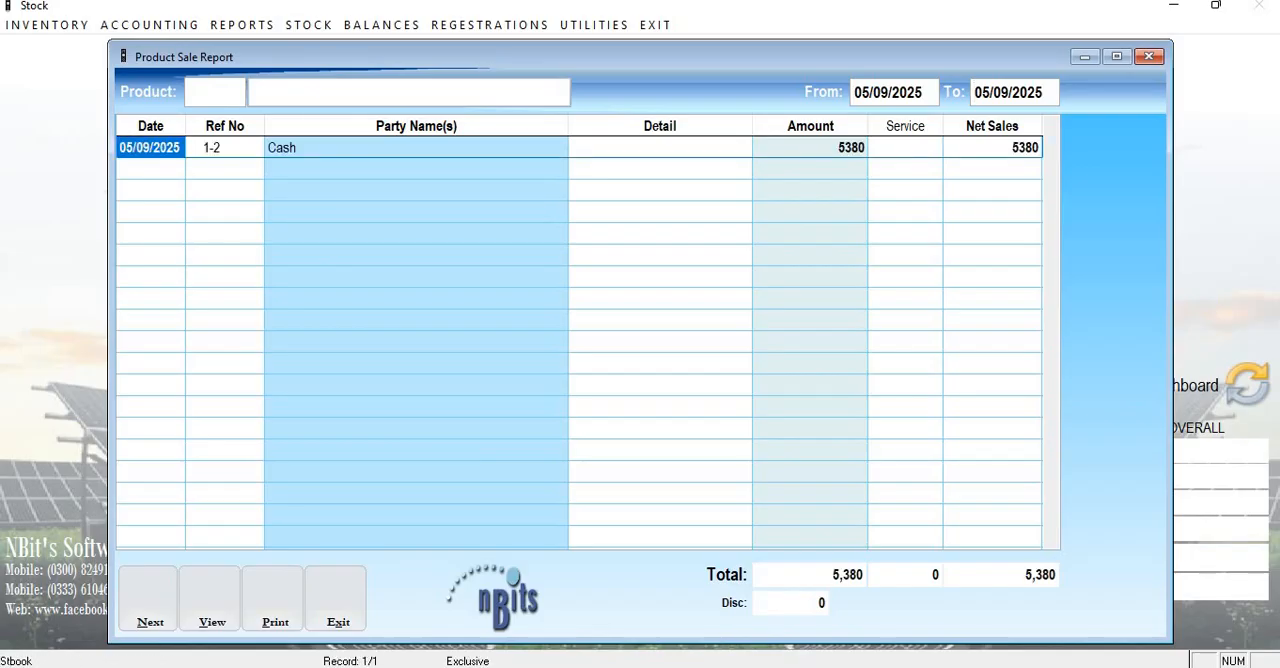
{"action": "key", "text": "Return"}
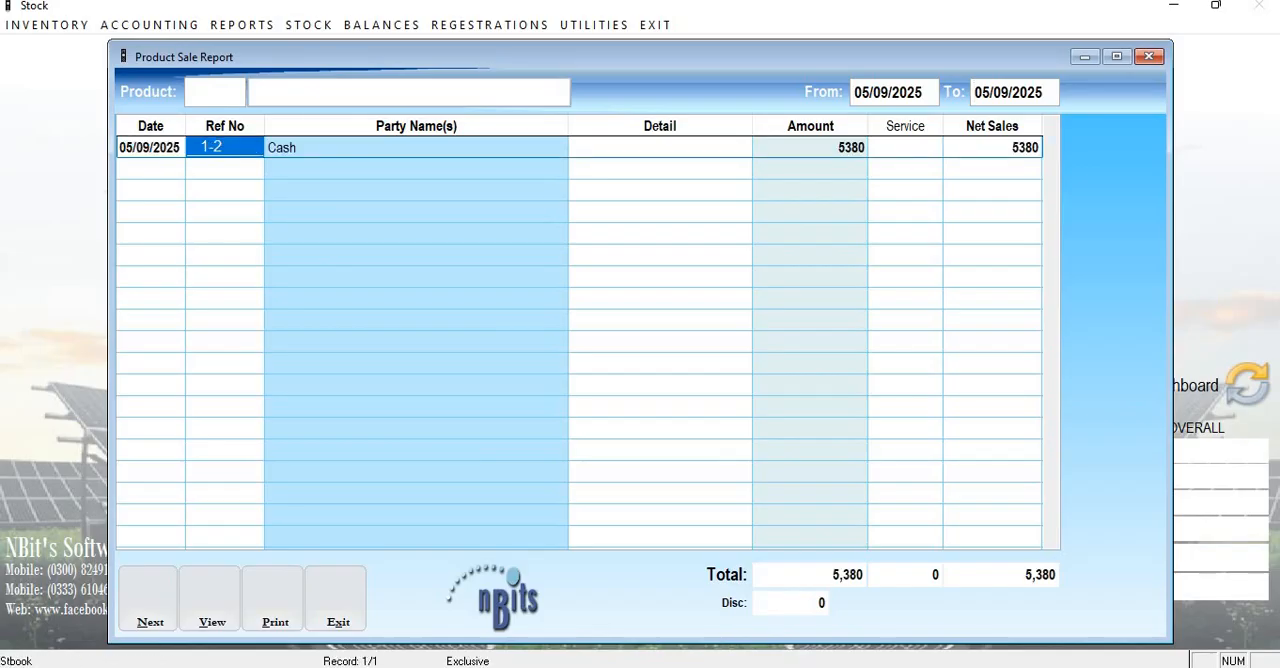
{"action": "key", "text": "Return"}
{"action": "key", "text": "Return"}
{"action": "key", "text": "Return"}
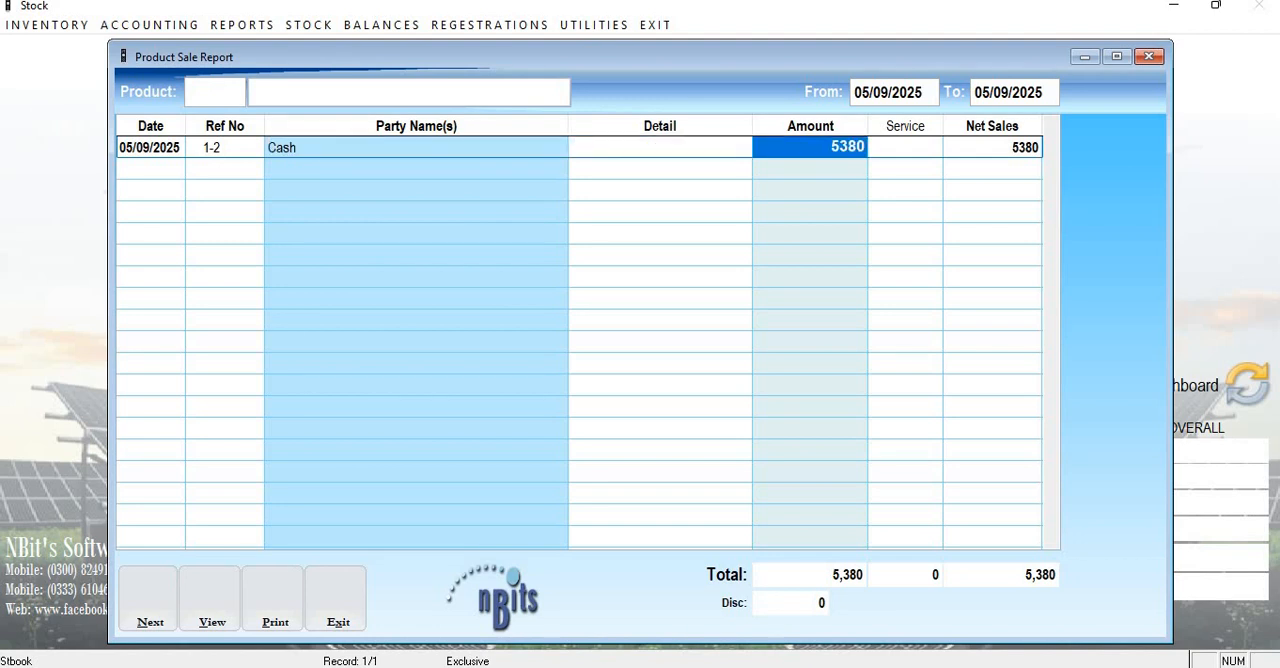
{"action": "key", "text": "Return"}
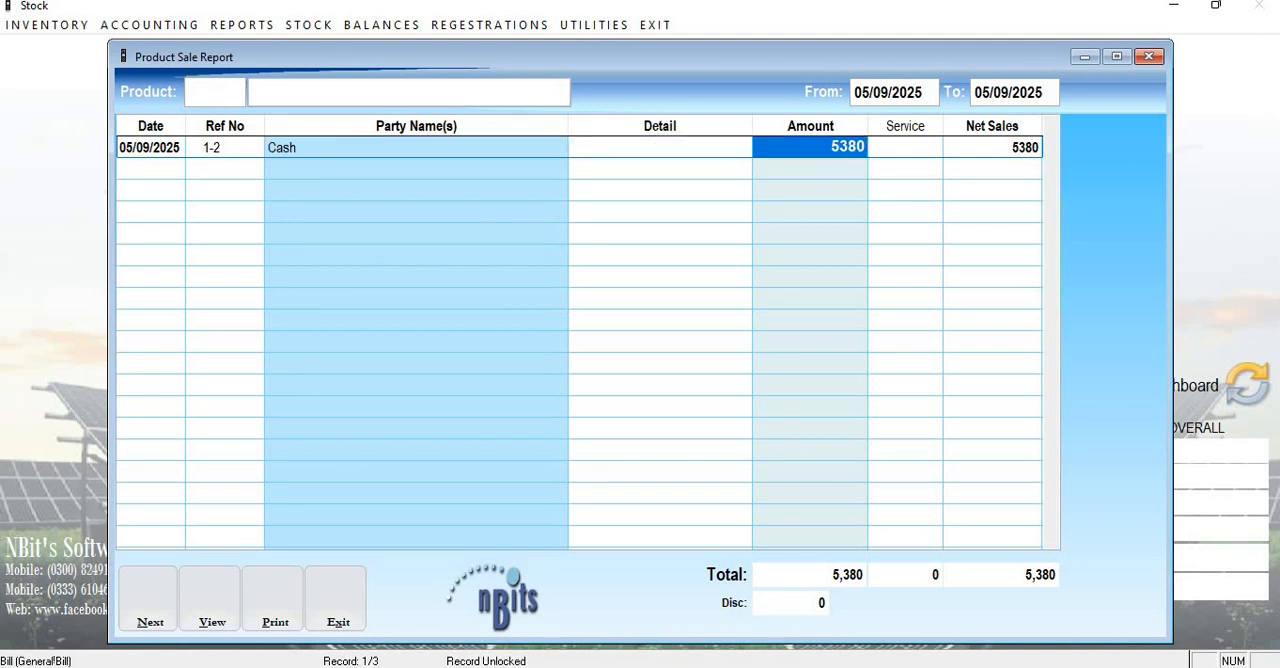
{"action": "key", "text": "Return"}
{"action": "key", "text": "Return"}
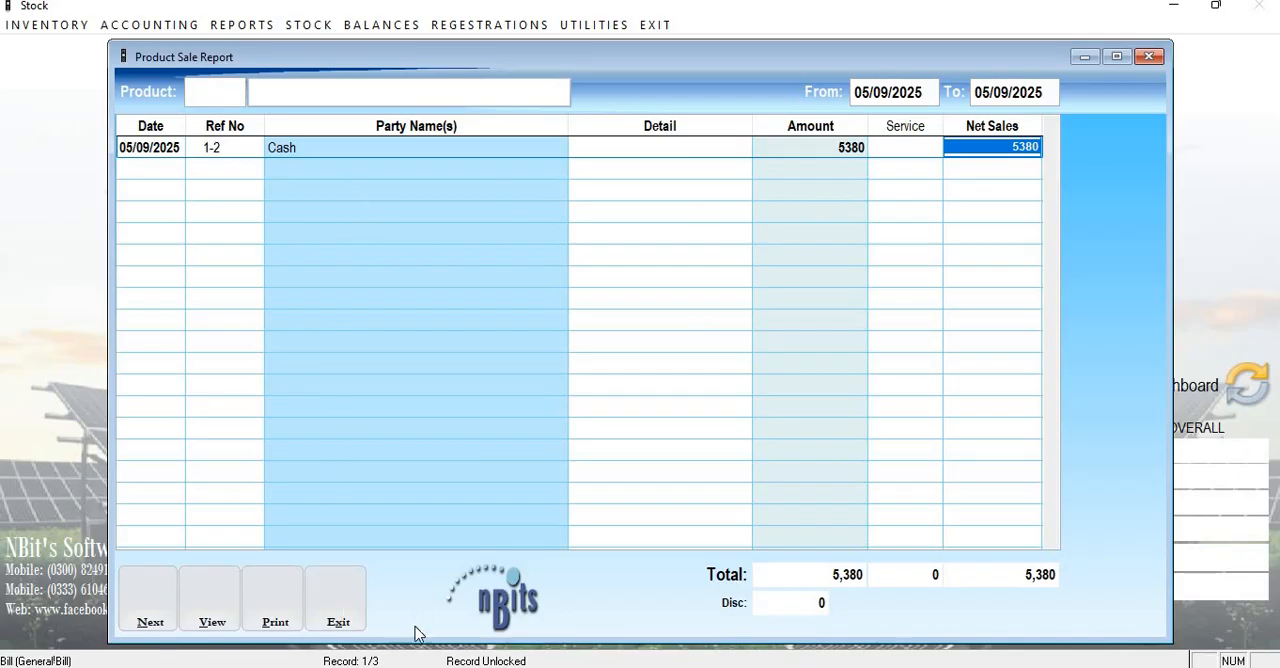
{"action": "left_click", "coordinate": [357, 606]}
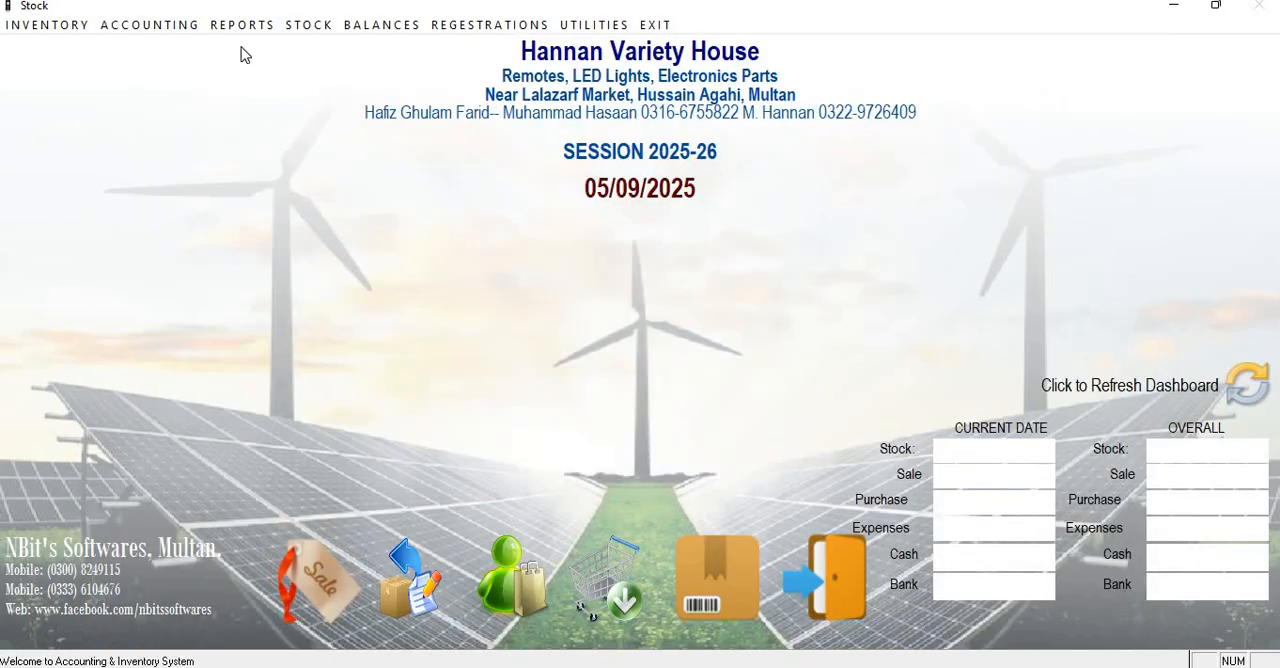
{"action": "left_click", "coordinate": [288, 29]}
{"action": "mouse_move", "coordinate": [240, 26]}
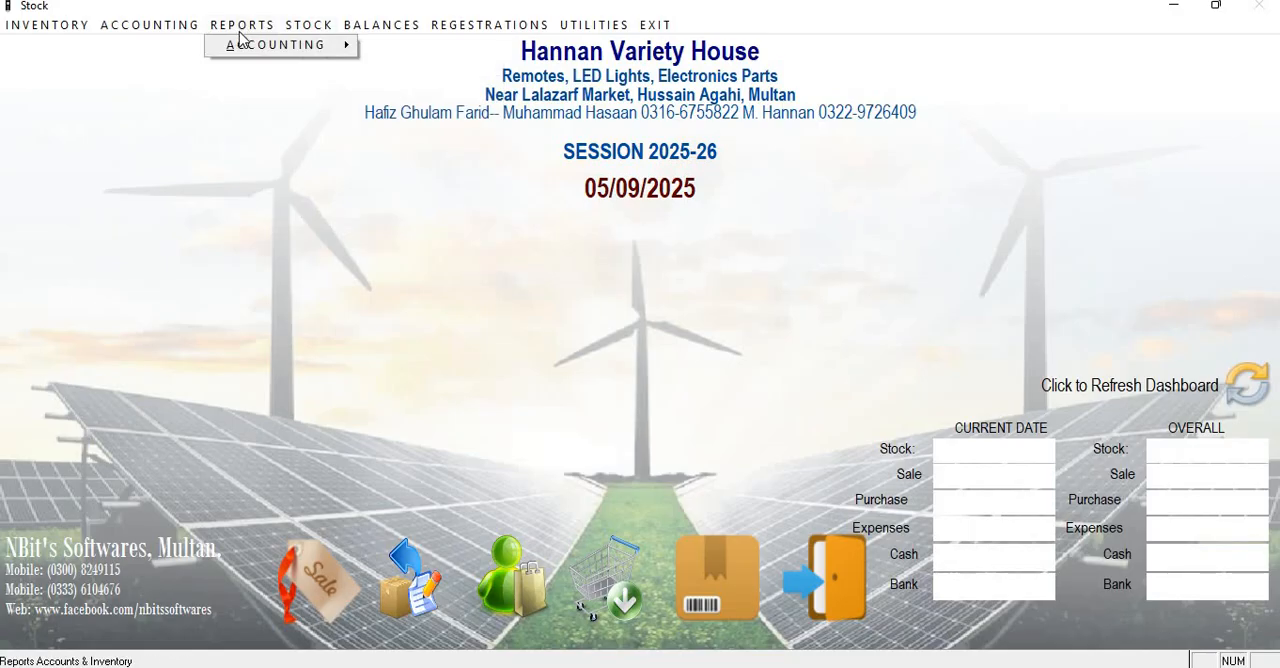
{"action": "mouse_move", "coordinate": [235, 46]}
{"action": "left_click", "coordinate": [266, 186]}
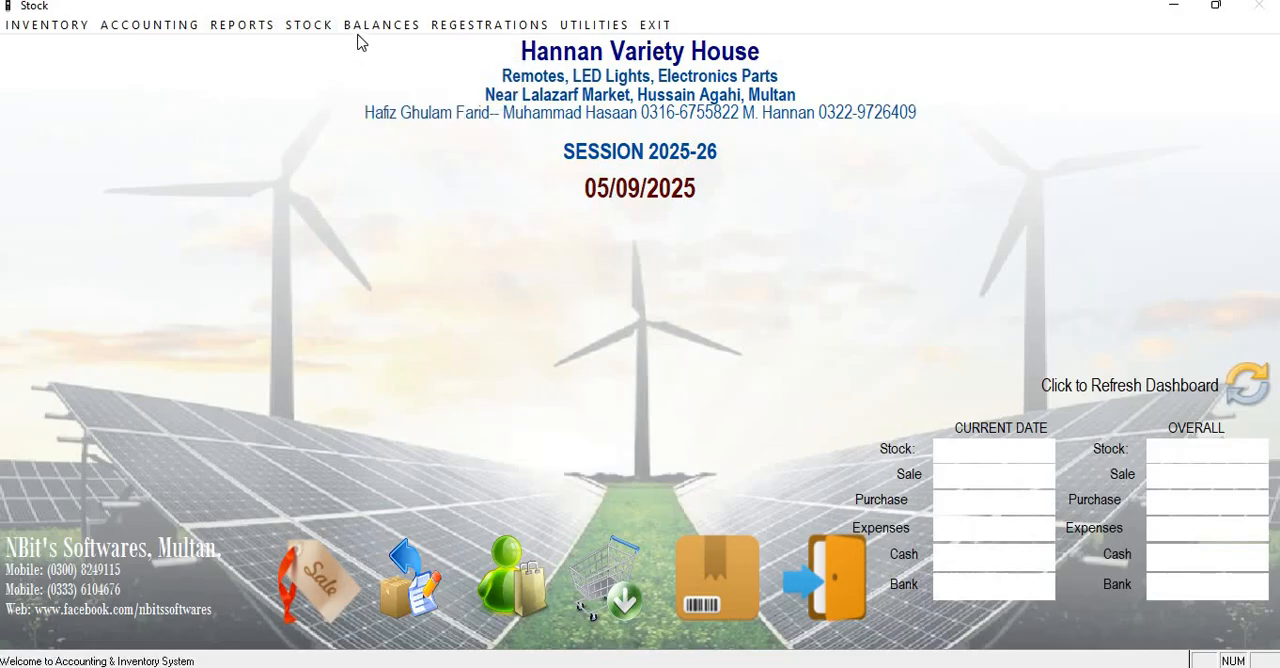
Open the Cash Book and examine the receipt, payment and balance of the cash sale bill entry.
{"action": "left_click", "coordinate": [348, 28]}
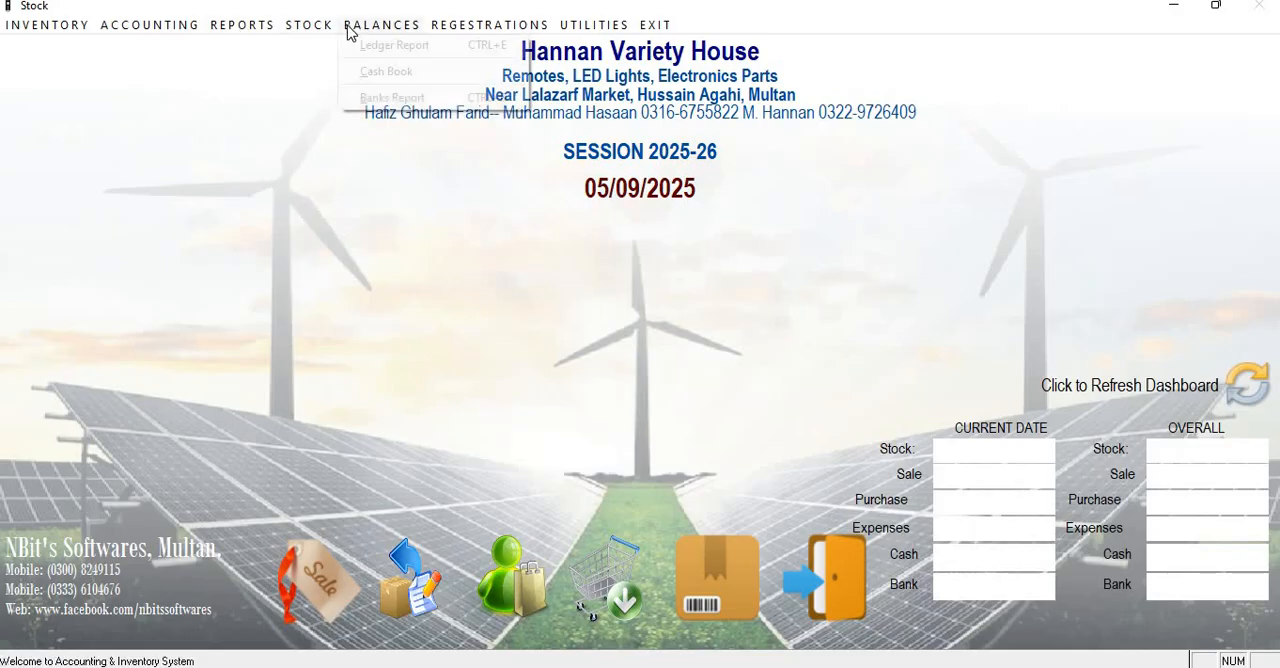
{"action": "left_click", "coordinate": [383, 72]}
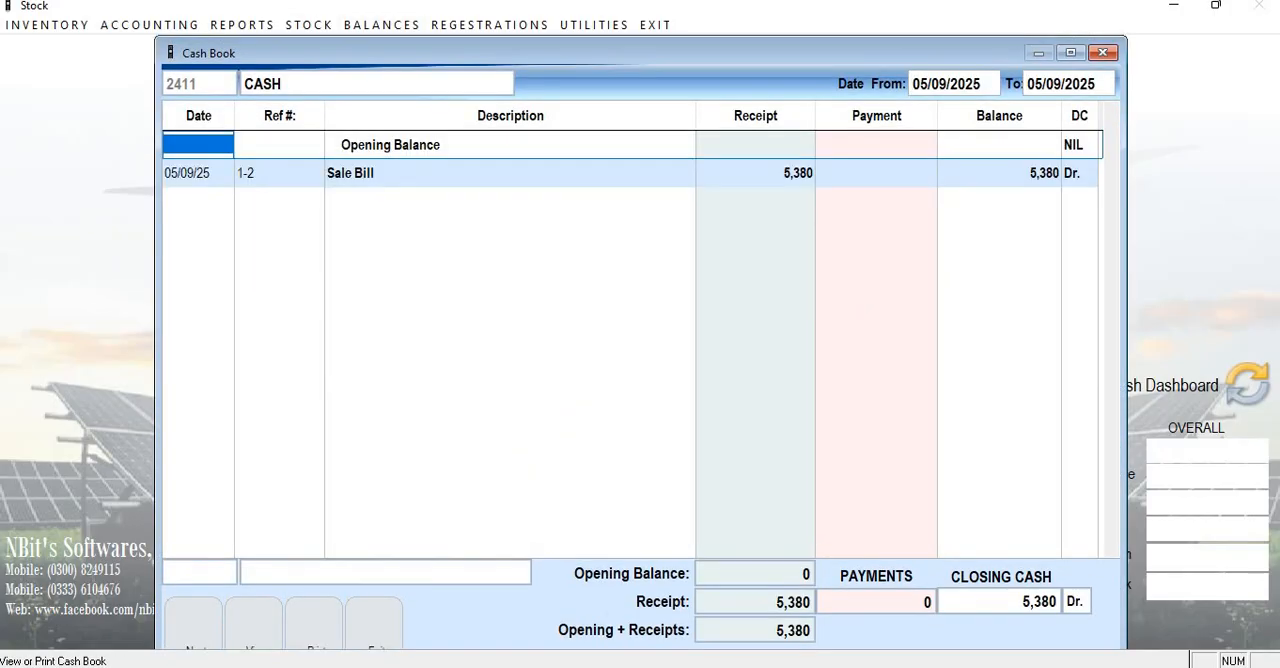
{"action": "key", "text": "Return"}
{"action": "key", "text": "Return"}
{"action": "key", "text": "Return"}
{"action": "key", "text": "Return"}
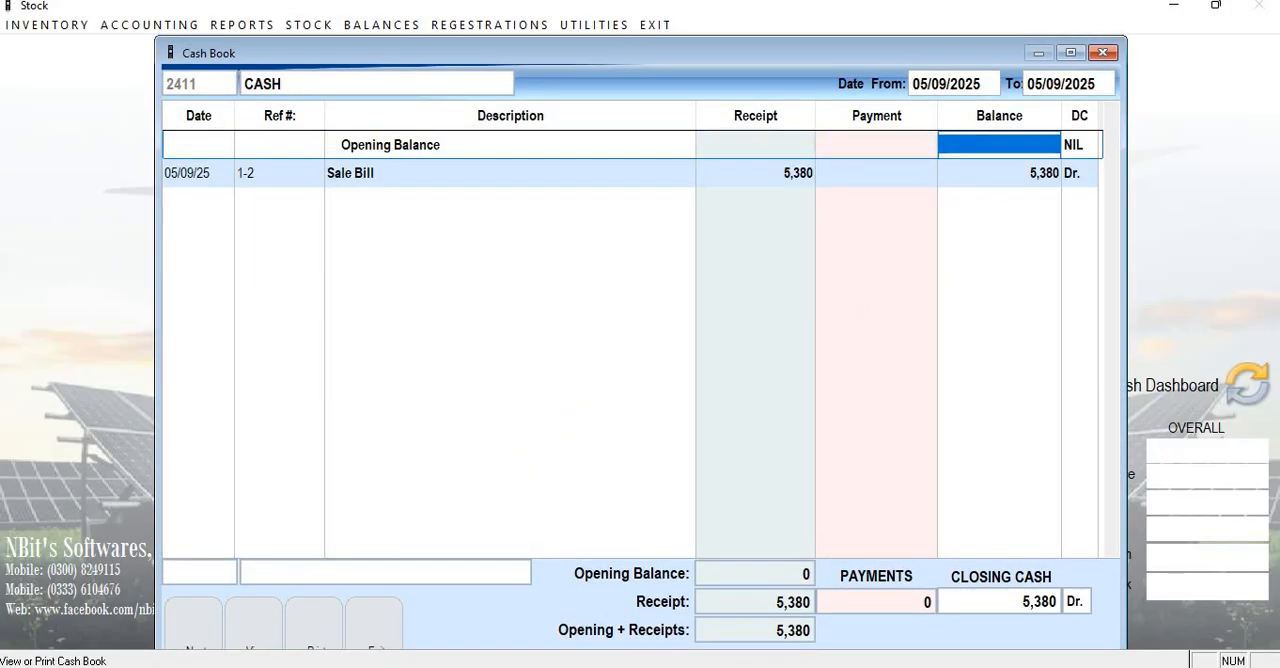
{"action": "key", "text": "Down"}
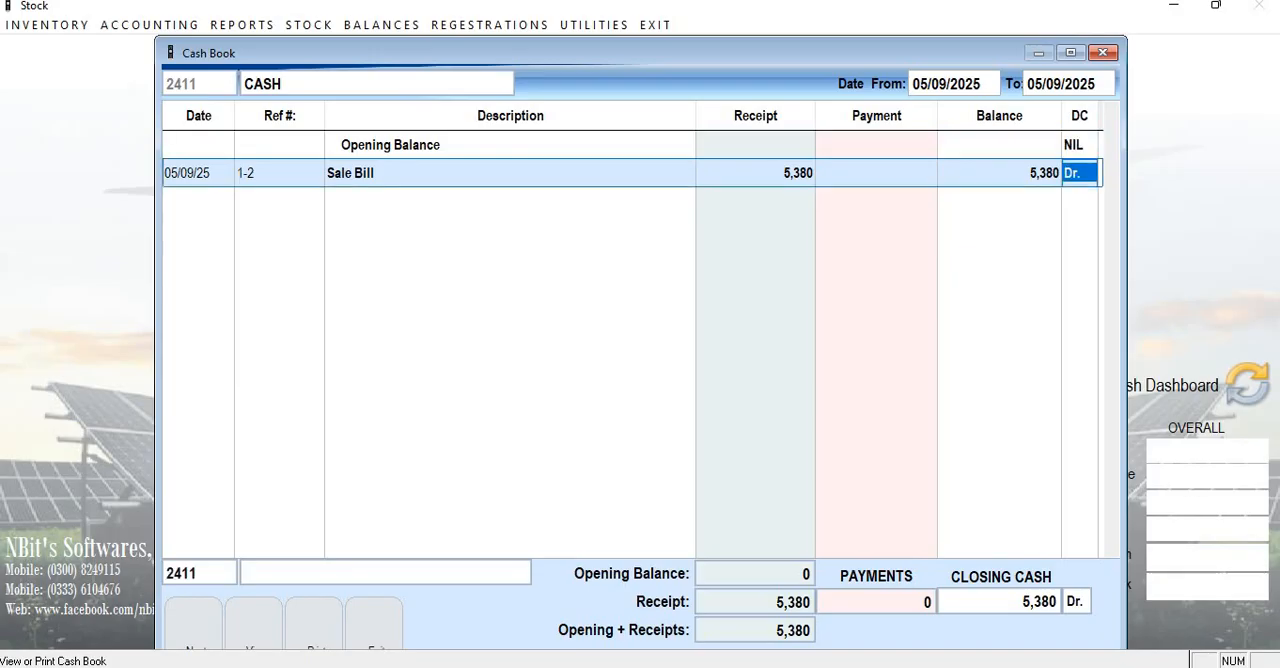
{"action": "key", "text": "Left"}
{"action": "key", "text": "Left"}
{"action": "key", "text": "Left"}
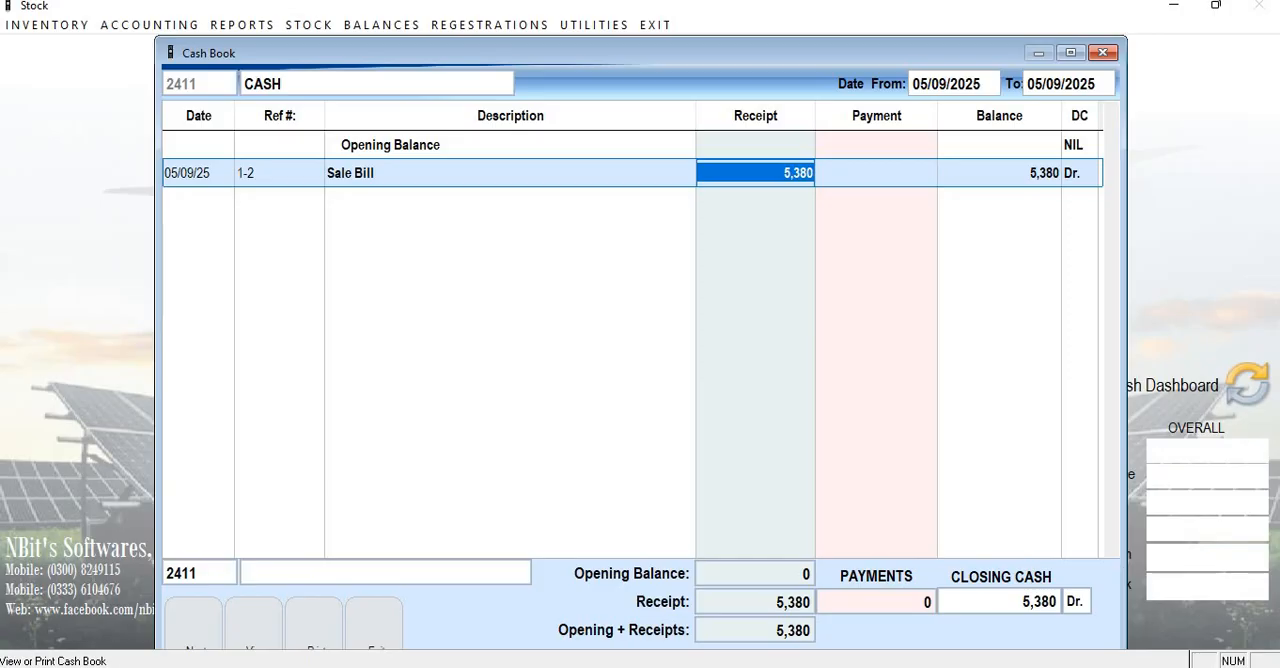
{"action": "key", "text": "Right"}
{"action": "key", "text": "Right"}
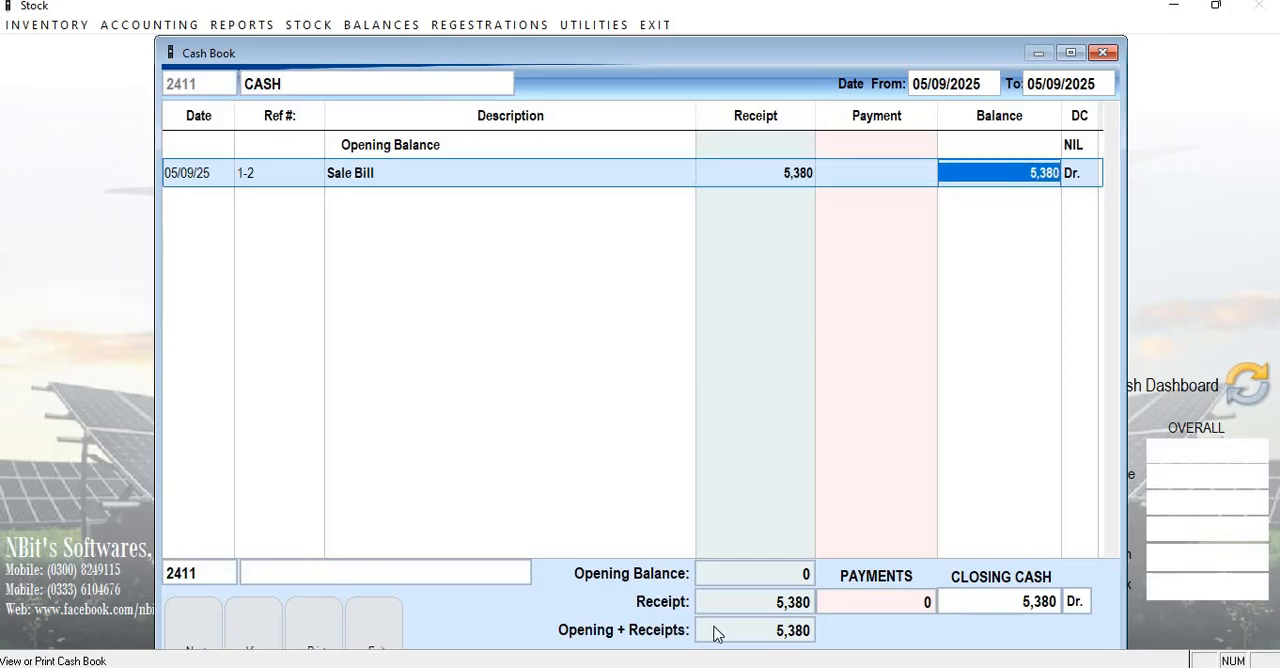
Close the Cash Book and look over the available balance reports.
{"action": "left_click", "coordinate": [386, 622]}
{"action": "left_click", "coordinate": [376, 25]}
{"action": "key", "text": "Down"}
{"action": "key", "text": "Down"}
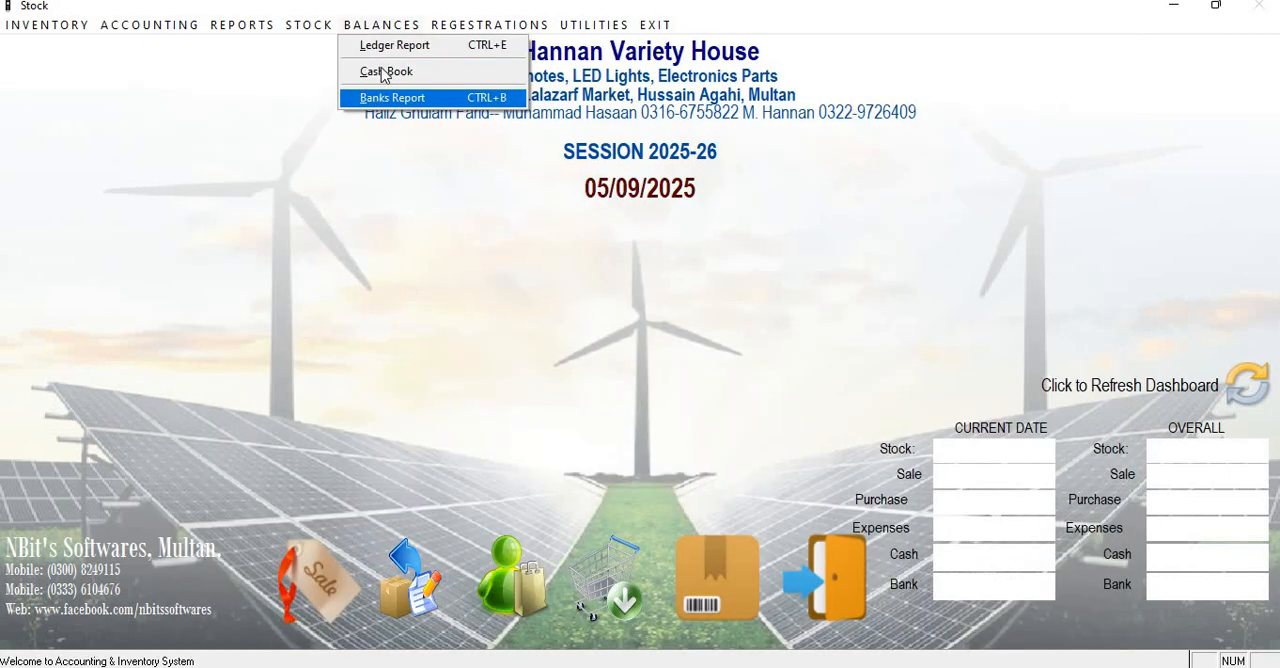
{"action": "key", "text": "Up"}
{"action": "key", "text": "Up"}
{"action": "key", "text": "Down"}
{"action": "left_click", "coordinate": [375, 212]}
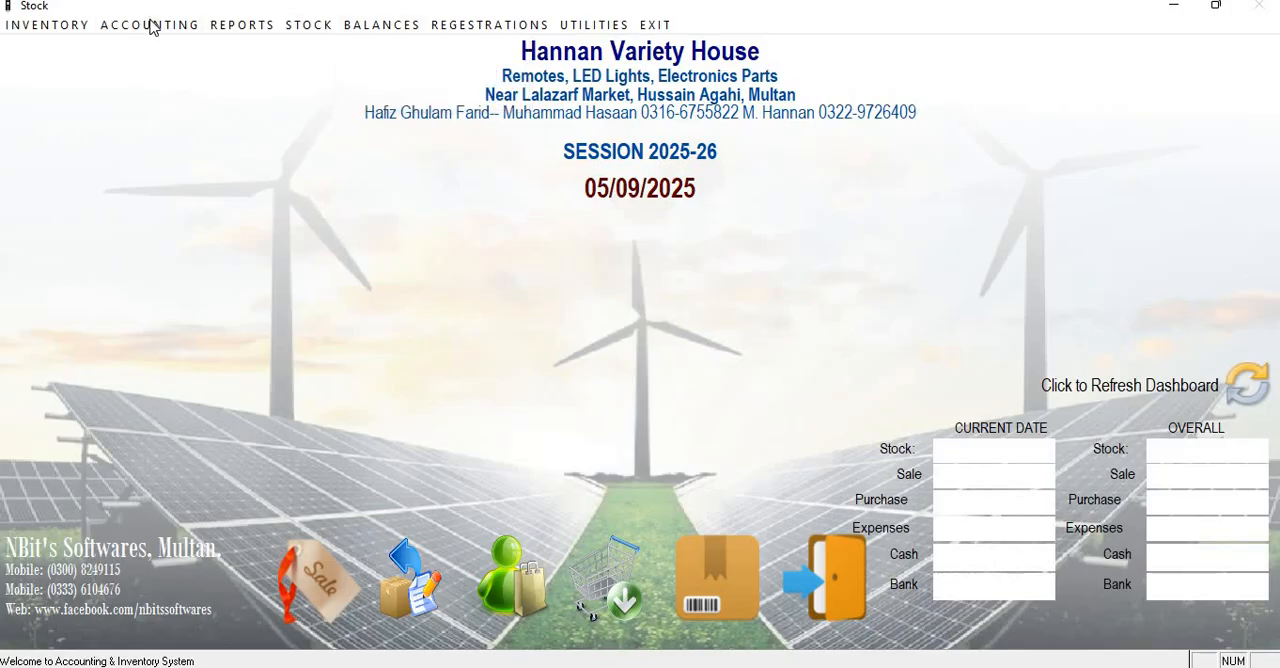
Start a cash payment voucher dated 05/09/2025 on the CASH account, leaving the header narration blank.
{"action": "left_click", "coordinate": [140, 28]}
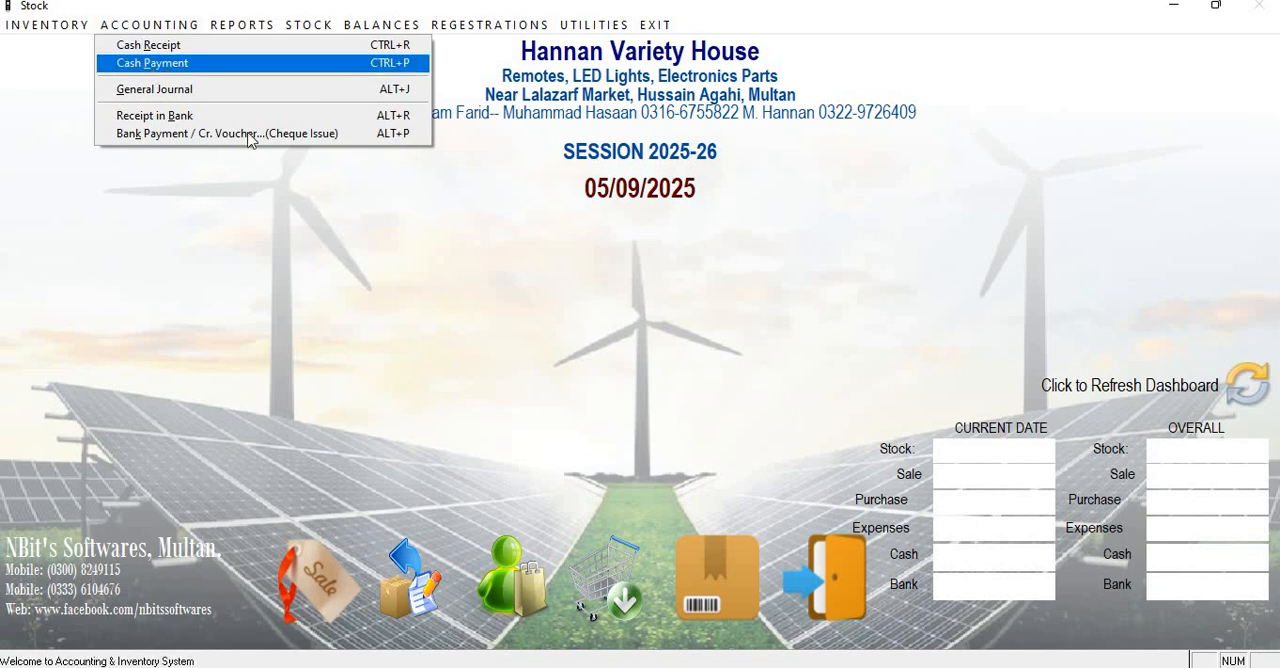
{"action": "left_click", "coordinate": [152, 68]}
{"action": "key", "text": "Return"}
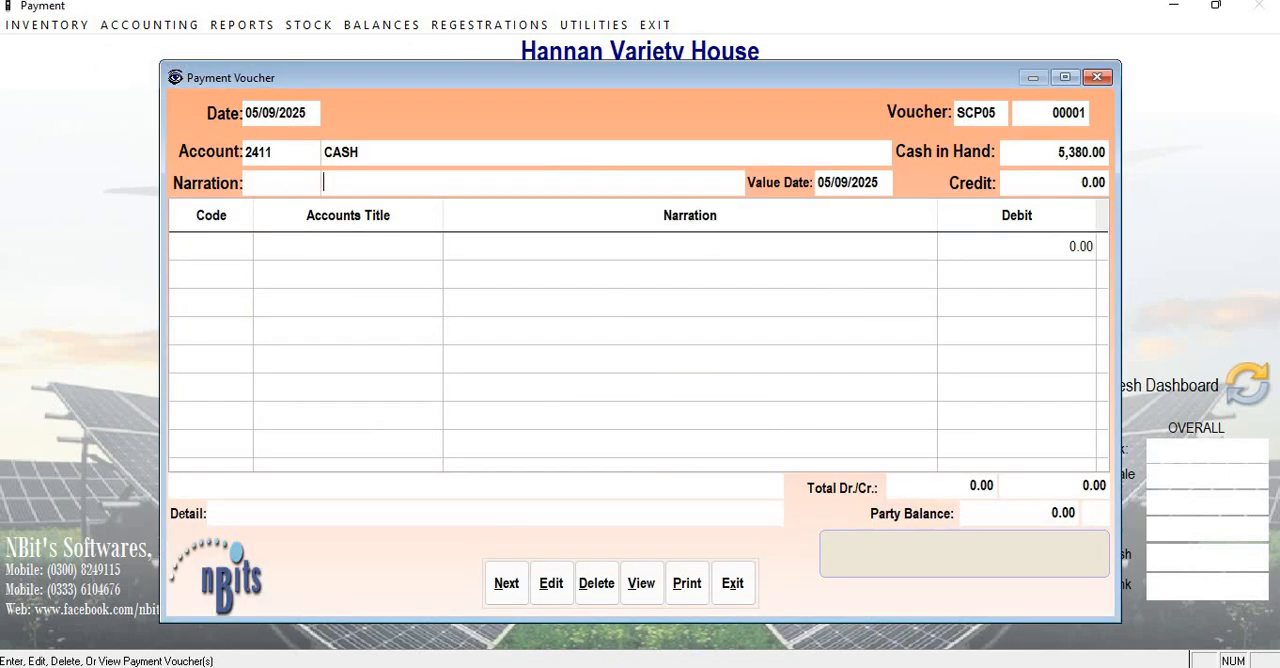
{"action": "key", "text": "Return"}
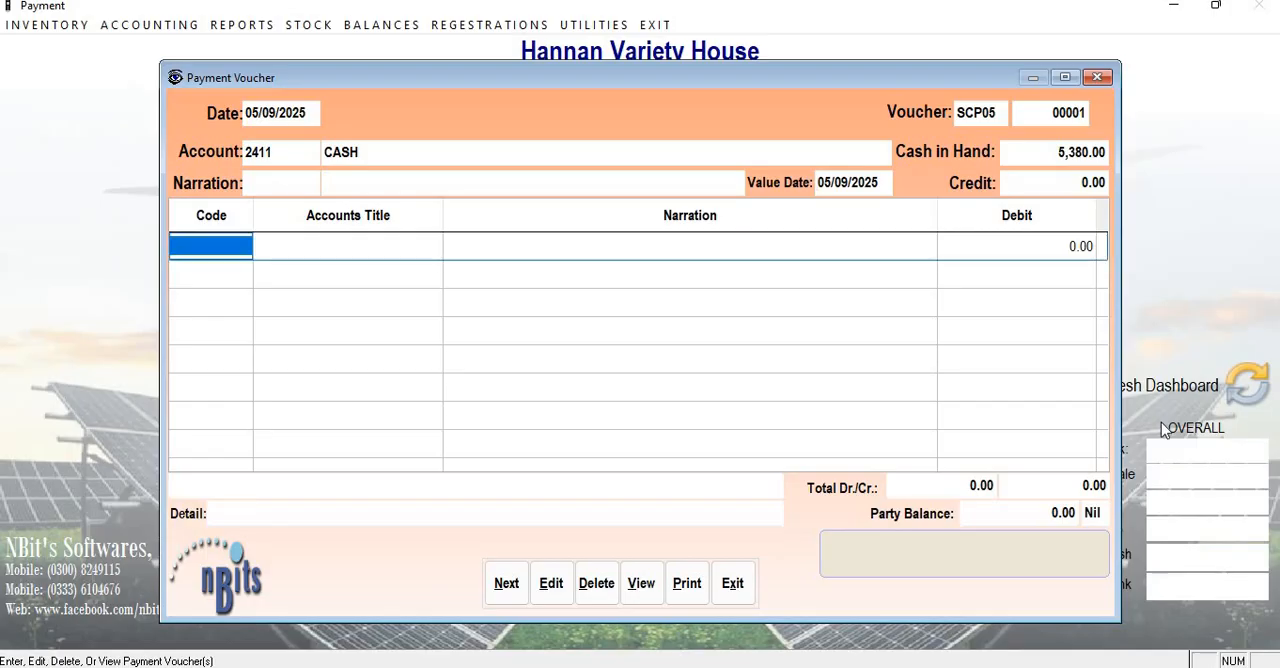
Add FINE REMOTE HOUSE to the payment voucher, keeping the date as narration, with a debit of 5000.
{"action": "key", "text": "Return"}
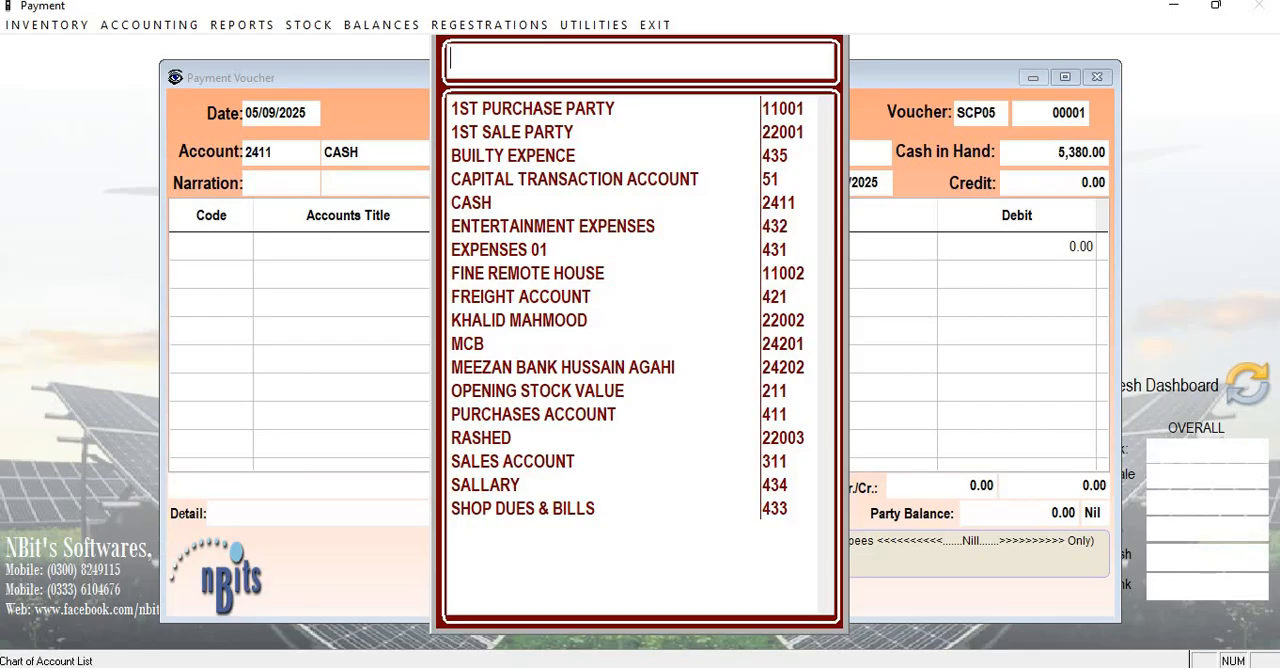
{"action": "type", "text": "FINE"}
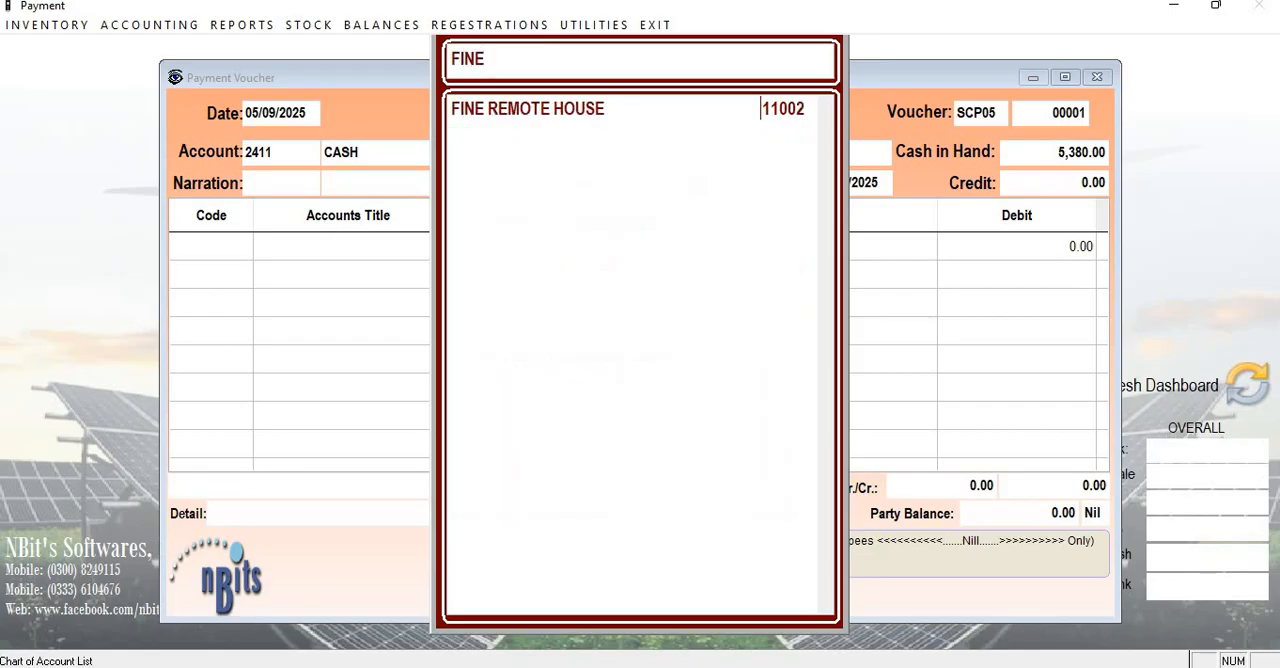
{"action": "key", "text": "Return"}
{"action": "key", "text": "Return"}
{"action": "key", "text": "Return"}
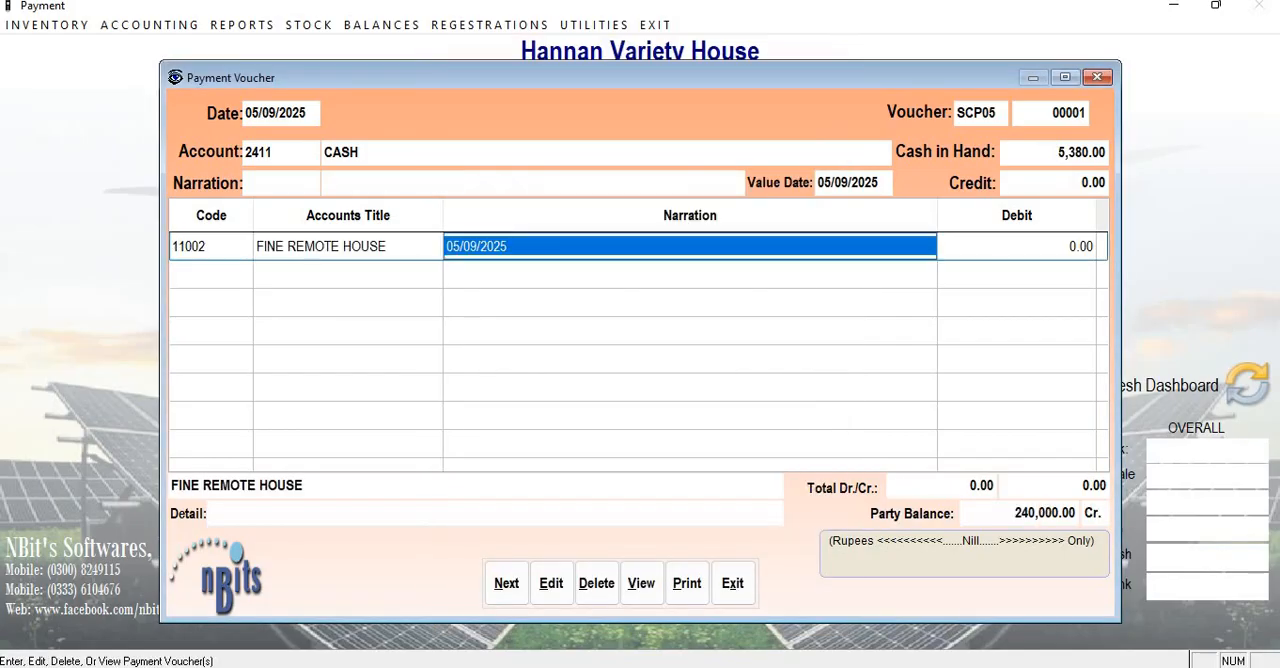
{"action": "key", "text": "Return"}
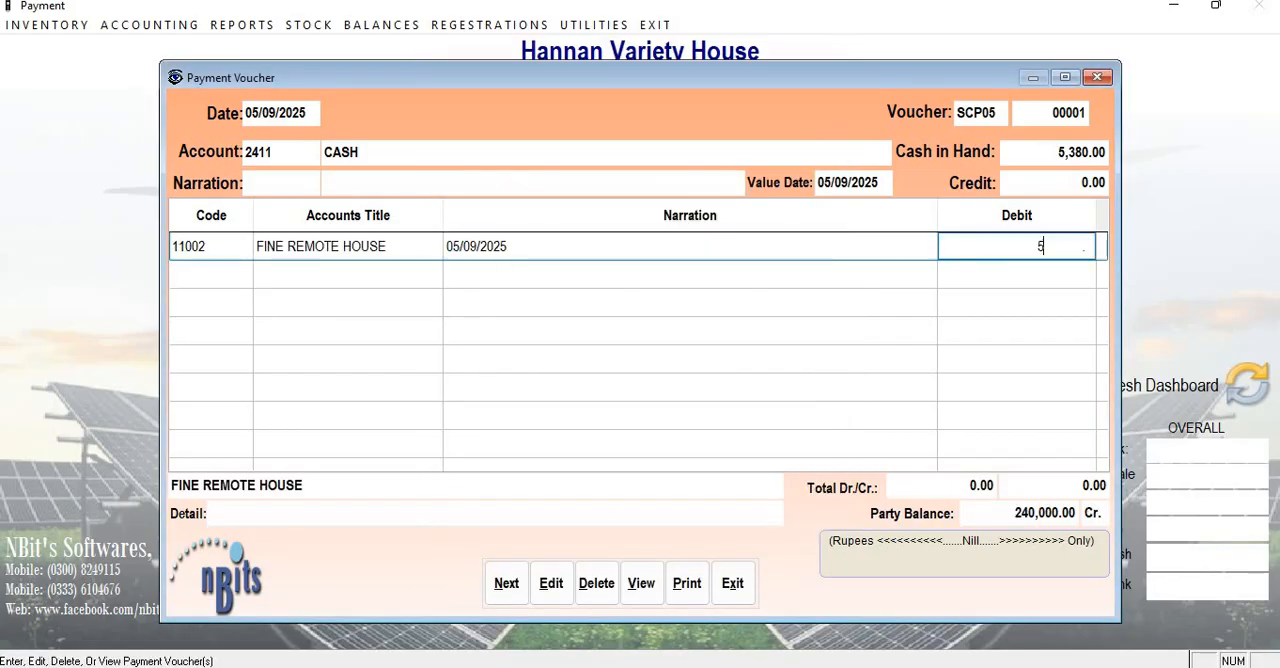
{"action": "type", "text": "5000"}
{"action": "key", "text": "Return"}
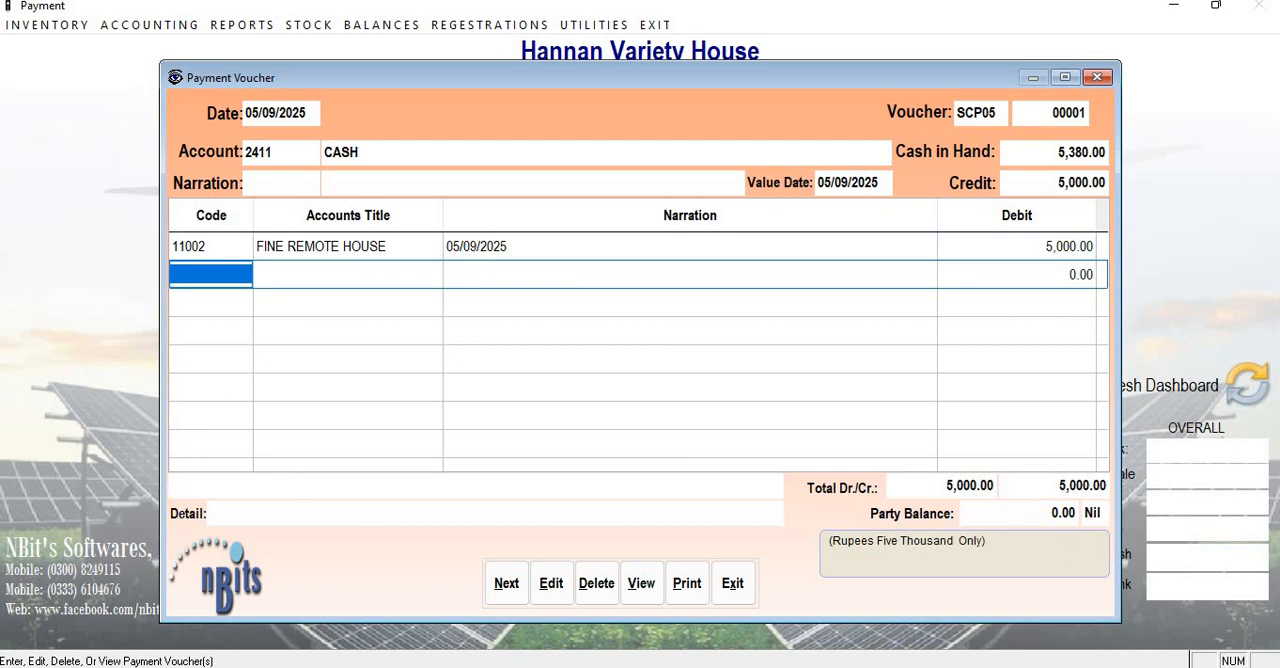
Finish the voucher entries, save the payment voucher and close its window.
{"action": "key", "text": "Return"}
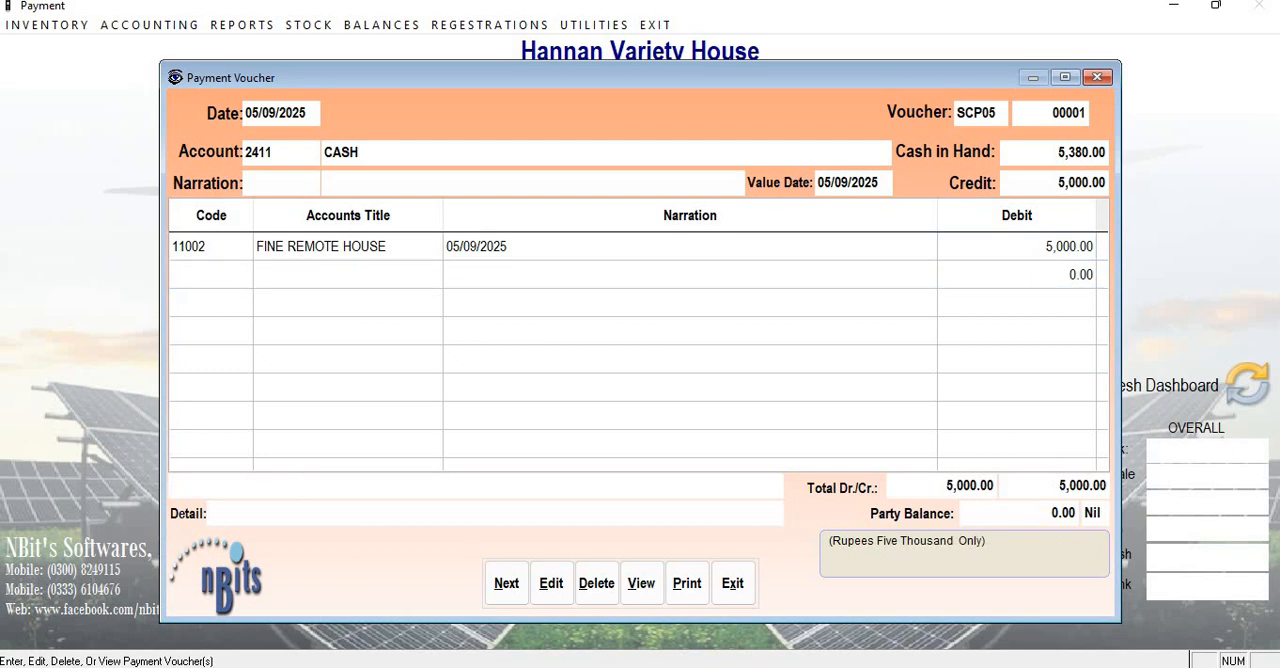
{"action": "key", "text": "Return"}
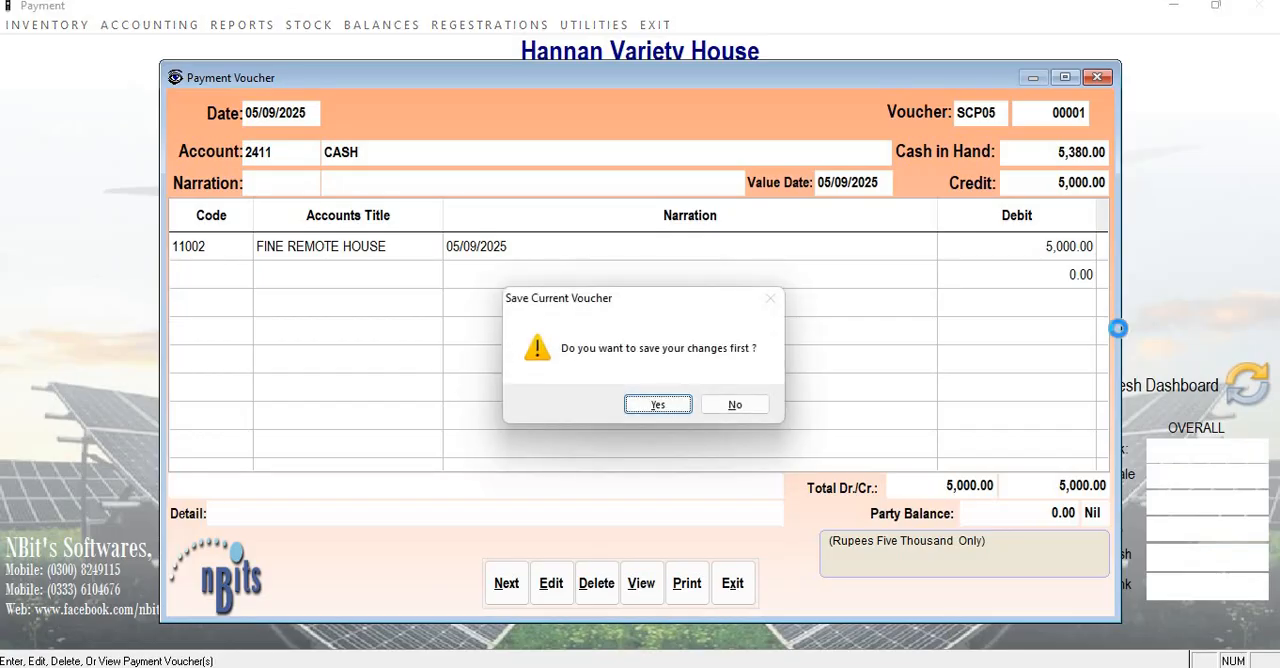
{"action": "key", "text": "Return"}
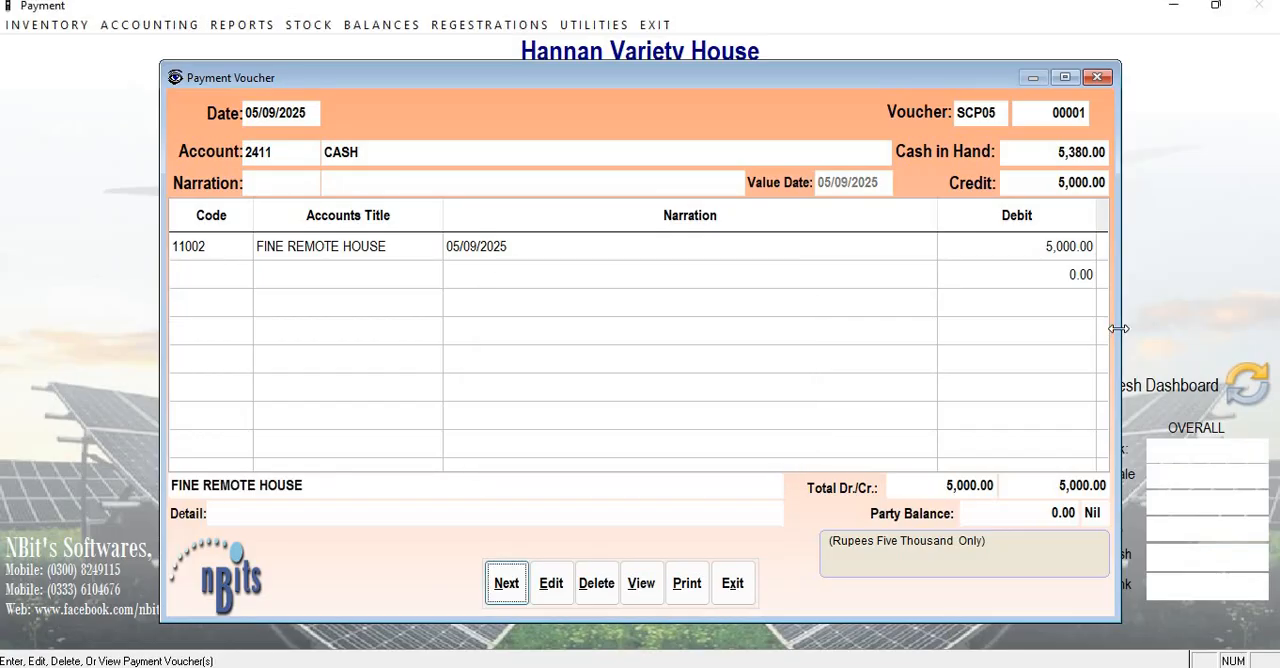
{"action": "left_click", "coordinate": [716, 590]}
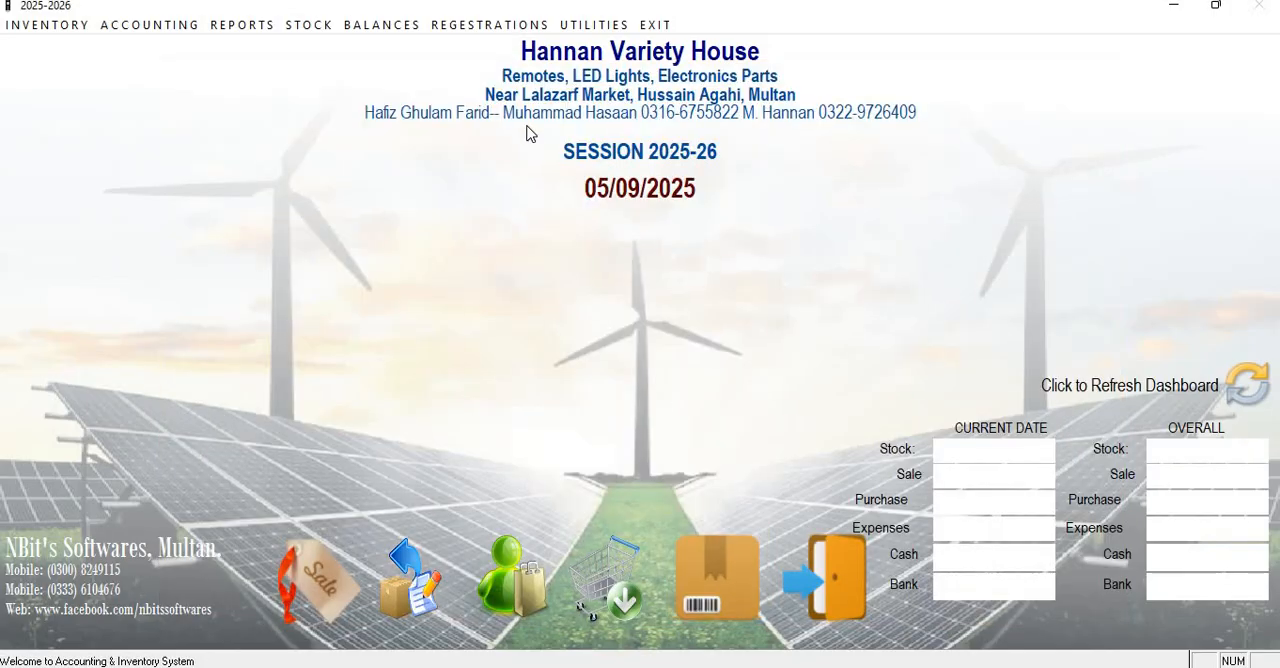
Open the Ledger Report for the FINE REMOTE HOUSE account.
{"action": "left_click", "coordinate": [383, 25]}
{"action": "left_click", "coordinate": [388, 44]}
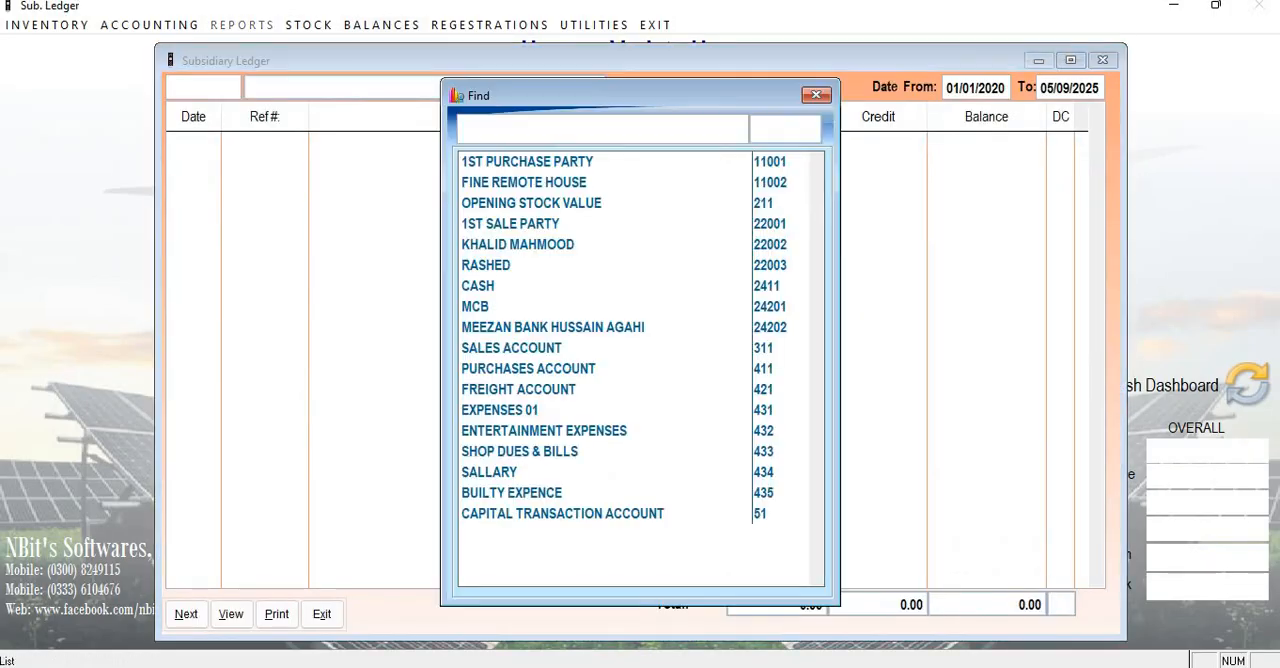
{"action": "type", "text": "FIU"}
{"action": "key", "text": "BackSpace"}
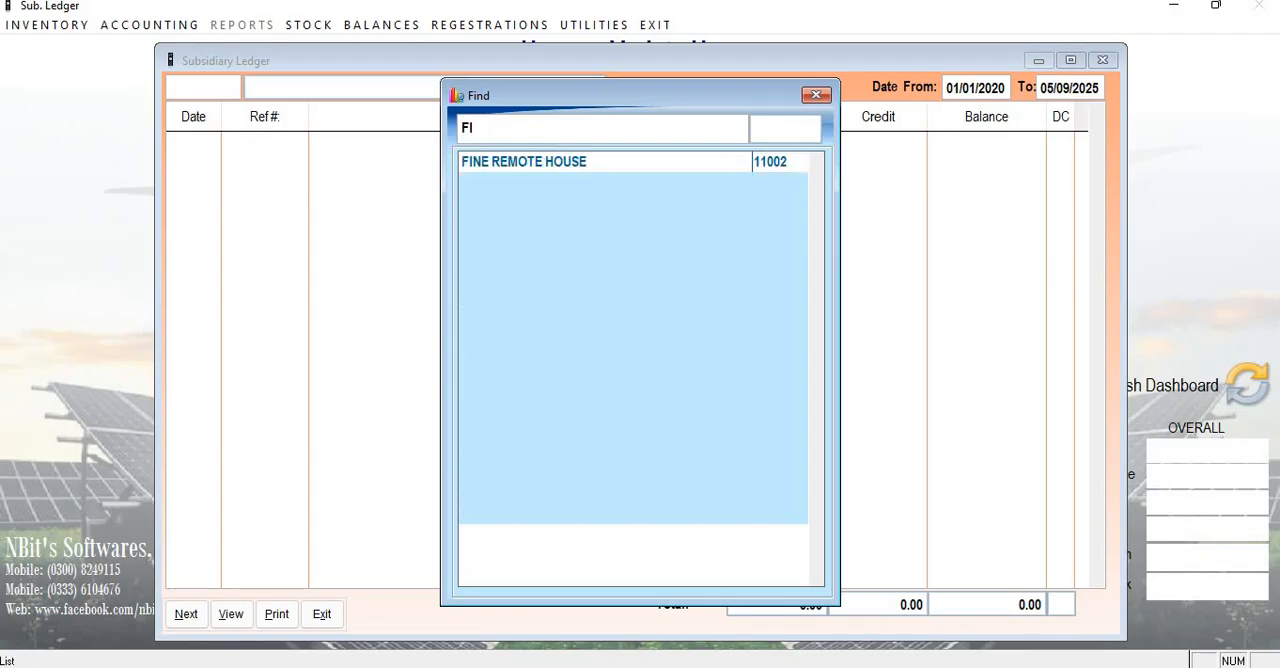
{"action": "key", "text": "Return"}
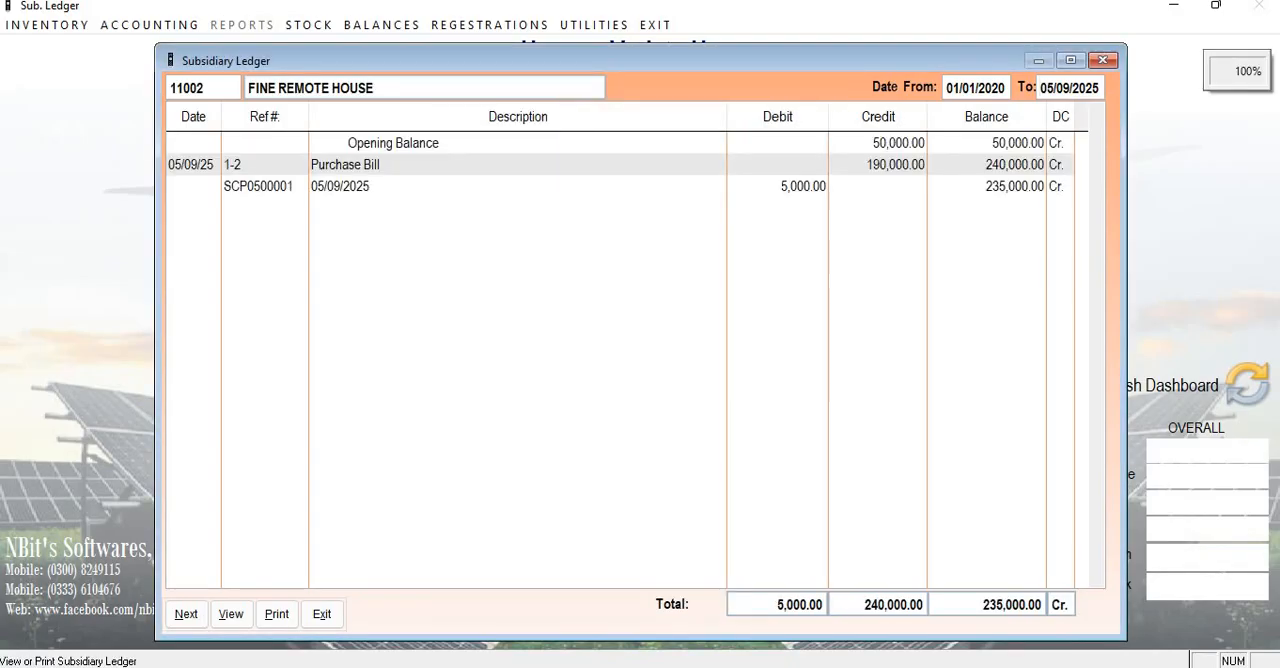
Examine the purchase bill's credit and the cash payment's debit and balance in the supplier's ledger, and close the ledger.
{"action": "key", "text": "Right"}
{"action": "key", "text": "Right"}
{"action": "key", "text": "Right"}
{"action": "key", "text": "Right"}
{"action": "key", "text": "Down"}
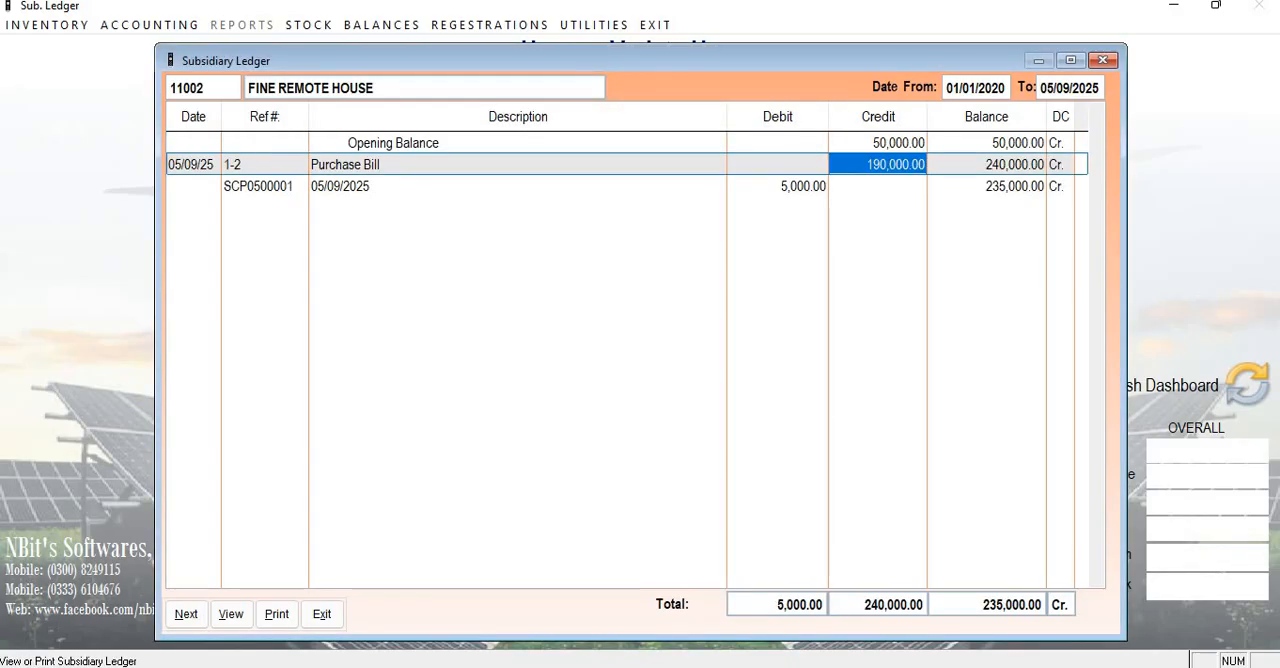
{"action": "key", "text": "Right"}
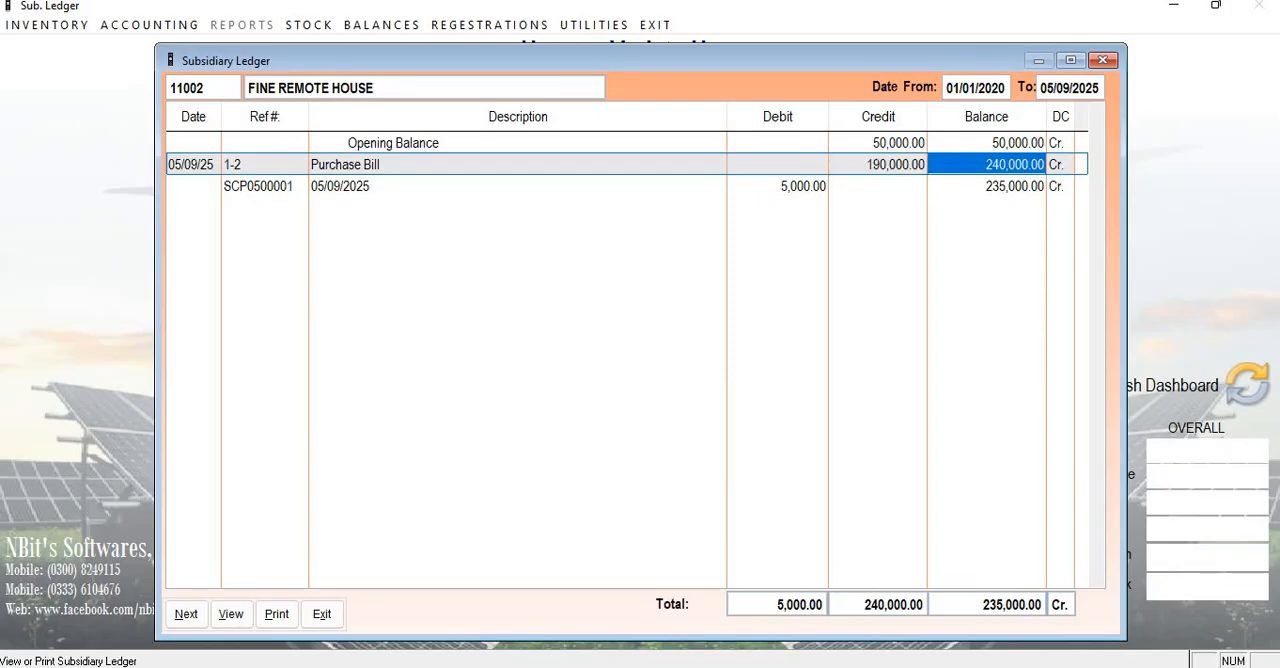
{"action": "key", "text": "Down"}
{"action": "key", "text": "Left"}
{"action": "key", "text": "Left"}
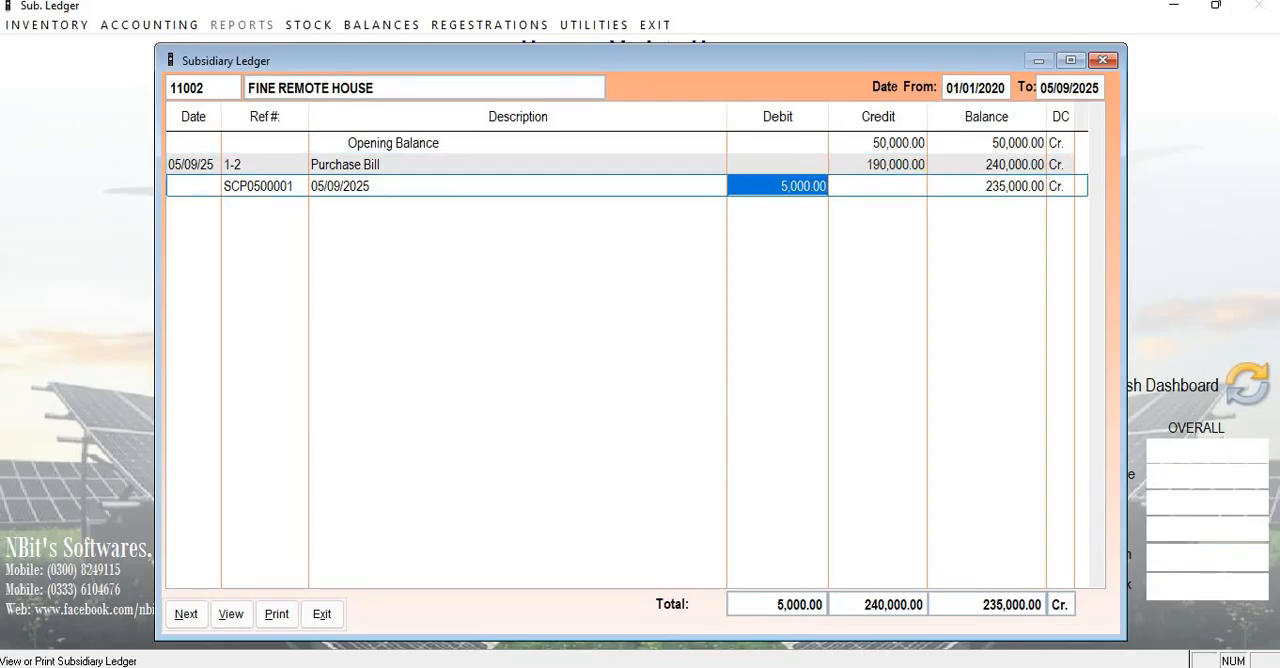
{"action": "key", "text": "Right"}
{"action": "key", "text": "Right"}
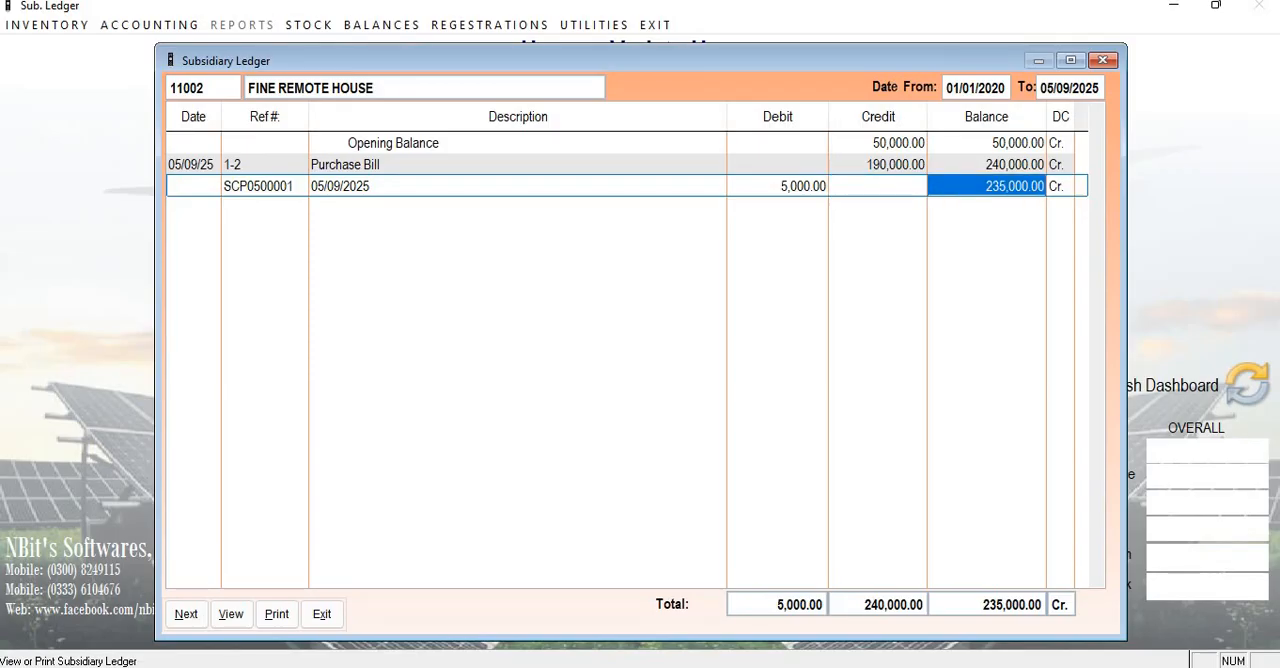
{"action": "left_click", "coordinate": [322, 614]}
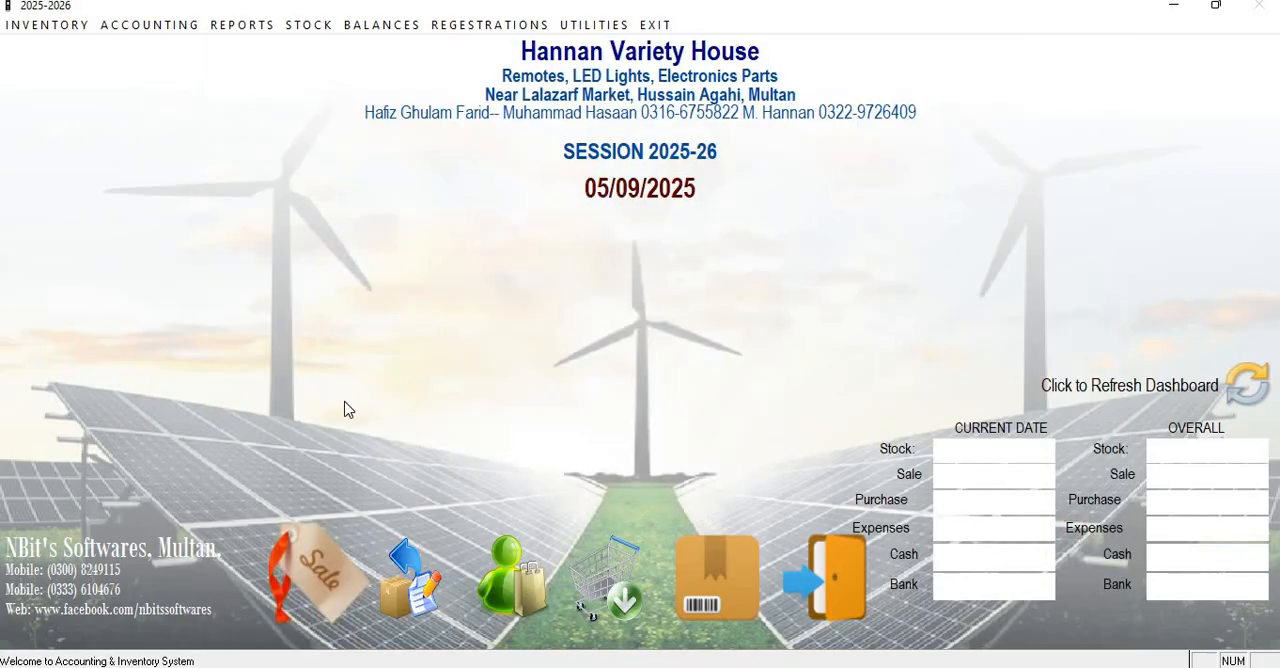
Open the Cash Book for 05/09/2025.
{"action": "left_click", "coordinate": [254, 28]}
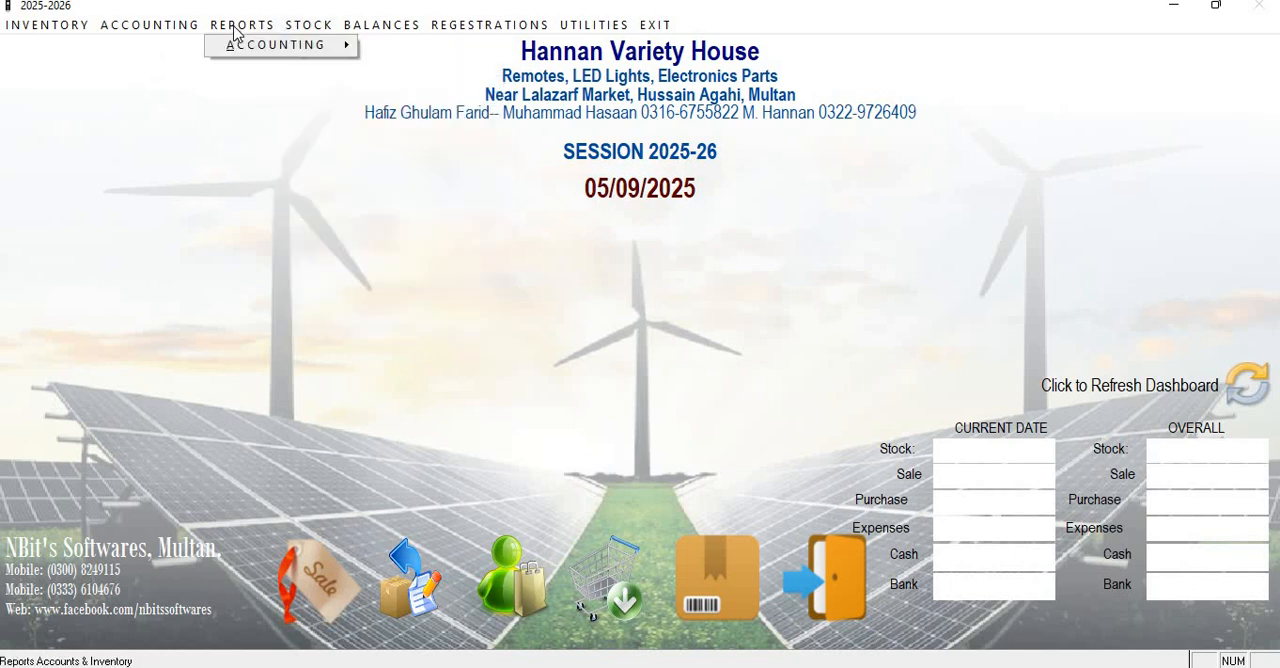
{"action": "mouse_move", "coordinate": [380, 25]}
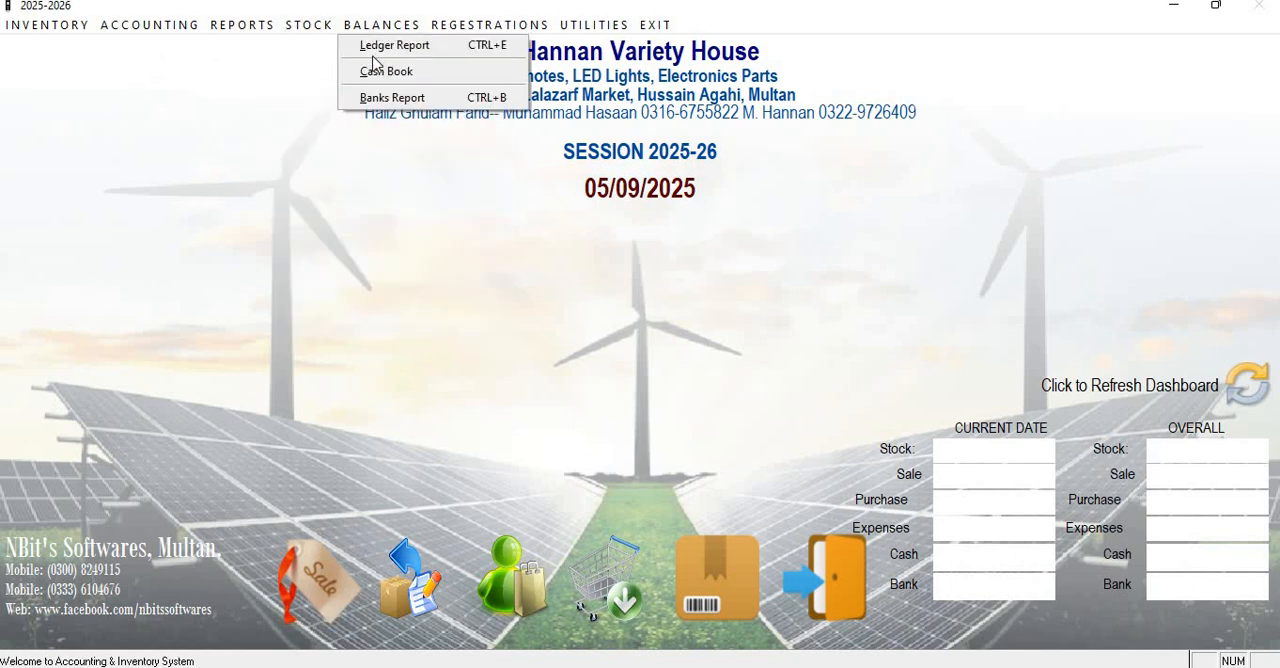
{"action": "left_click", "coordinate": [386, 71]}
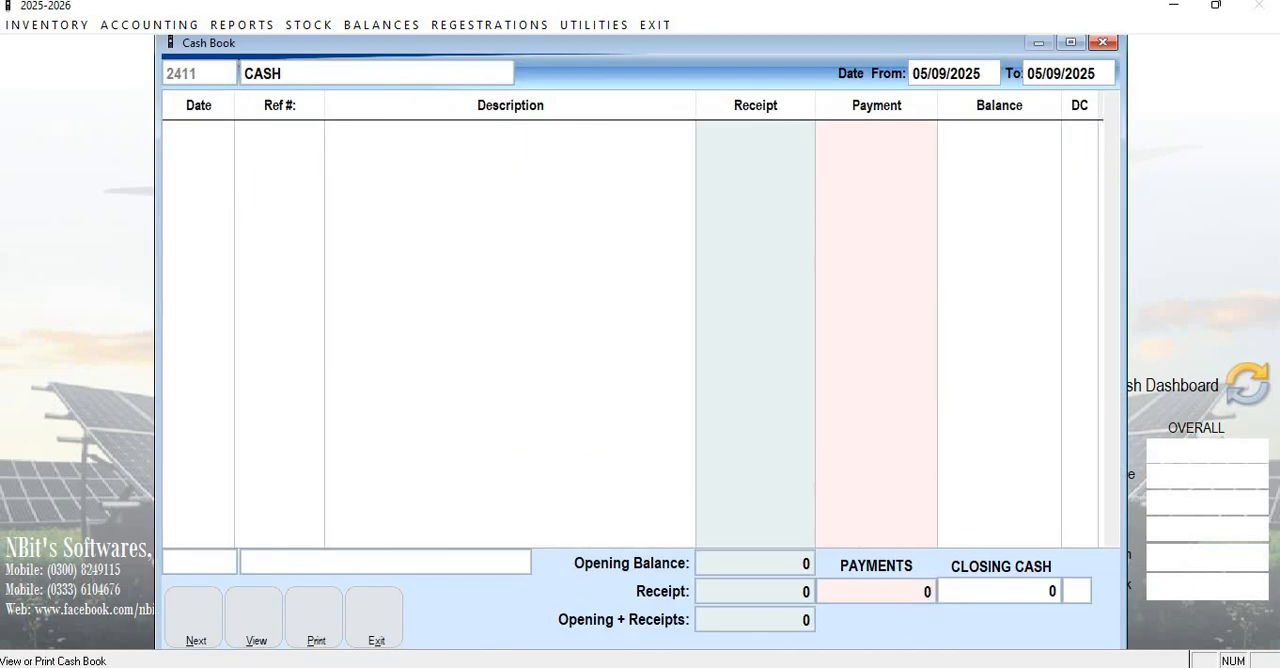
Examine the sale bill's receipt and the payment voucher's amount and remaining balance, and close the Cash Book.
{"action": "key", "text": "Right"}
{"action": "key", "text": "Right"}
{"action": "key", "text": "Right"}
{"action": "key", "text": "Right"}
{"action": "key", "text": "Right"}
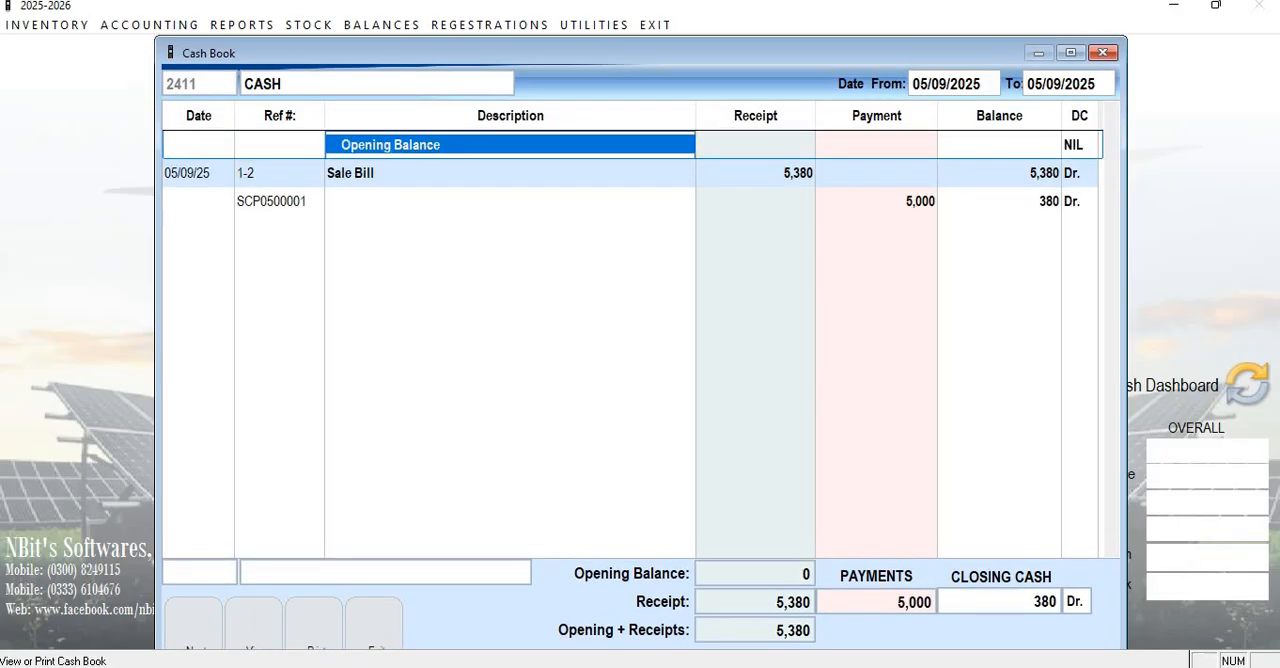
{"action": "key", "text": "Down"}
{"action": "key", "text": "Left"}
{"action": "key", "text": "Left"}
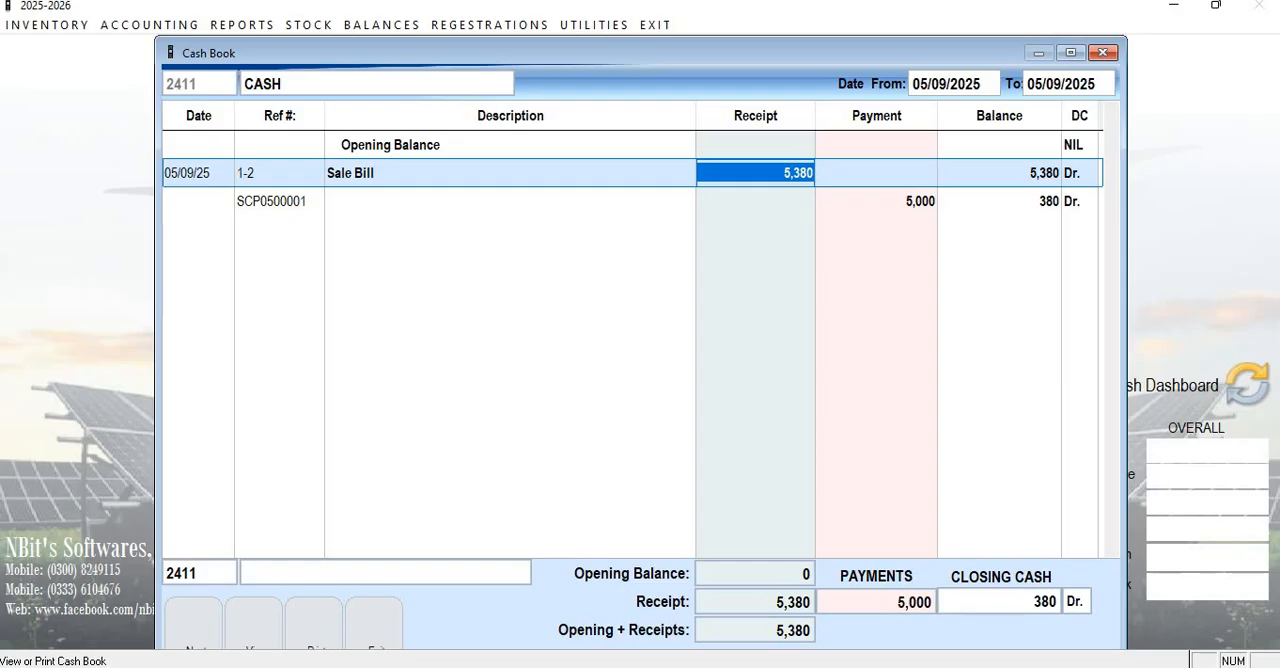
{"action": "key", "text": "Down"}
{"action": "key", "text": "Right"}
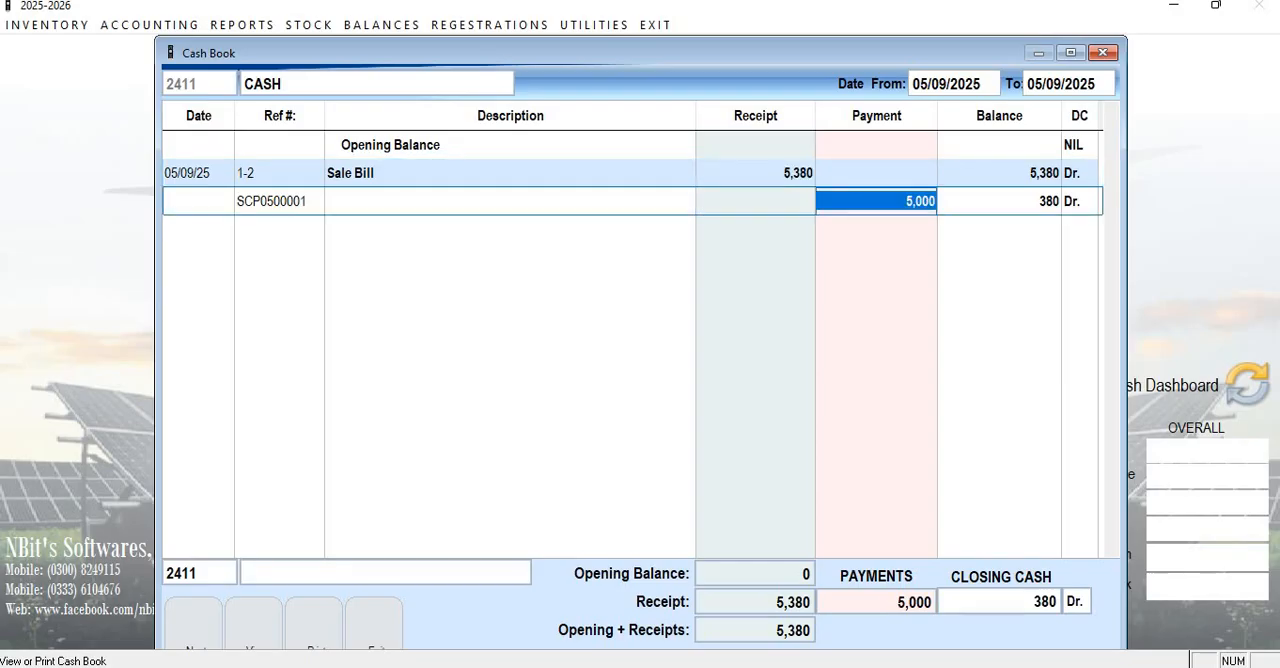
{"action": "key", "text": "Right"}
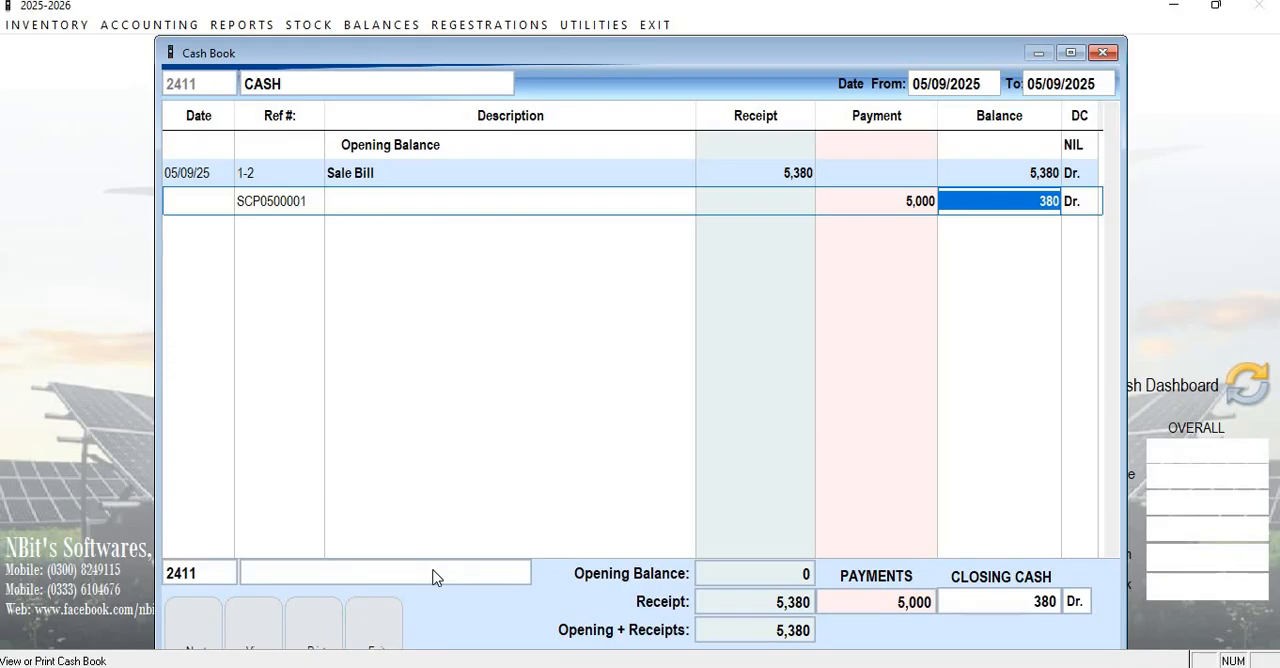
{"action": "left_click", "coordinate": [358, 612]}
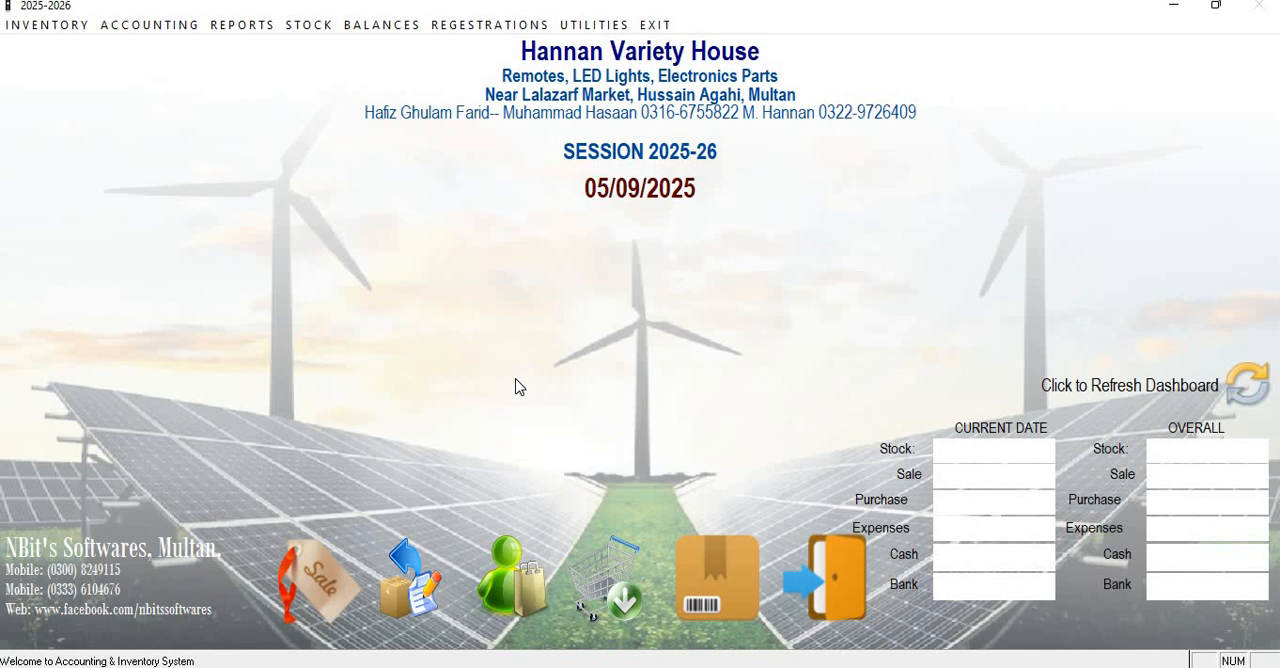
View the blank cash receipt voucher form and close it.
{"action": "left_click", "coordinate": [189, 25]}
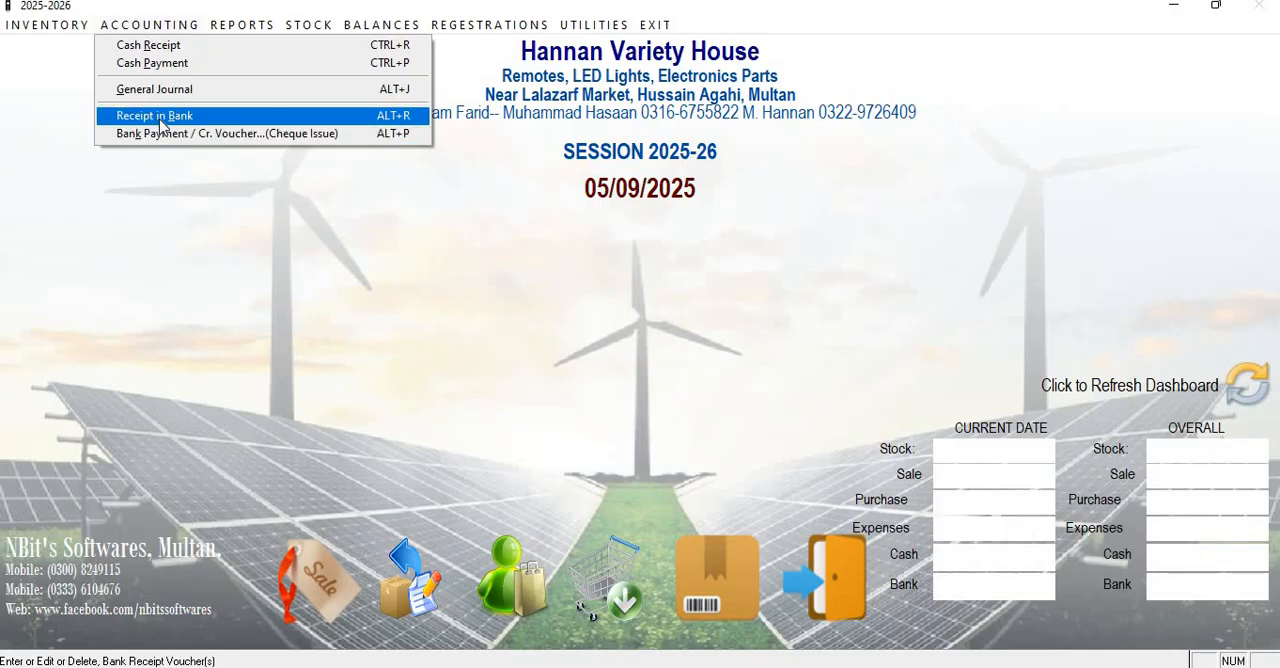
{"action": "left_click", "coordinate": [158, 47]}
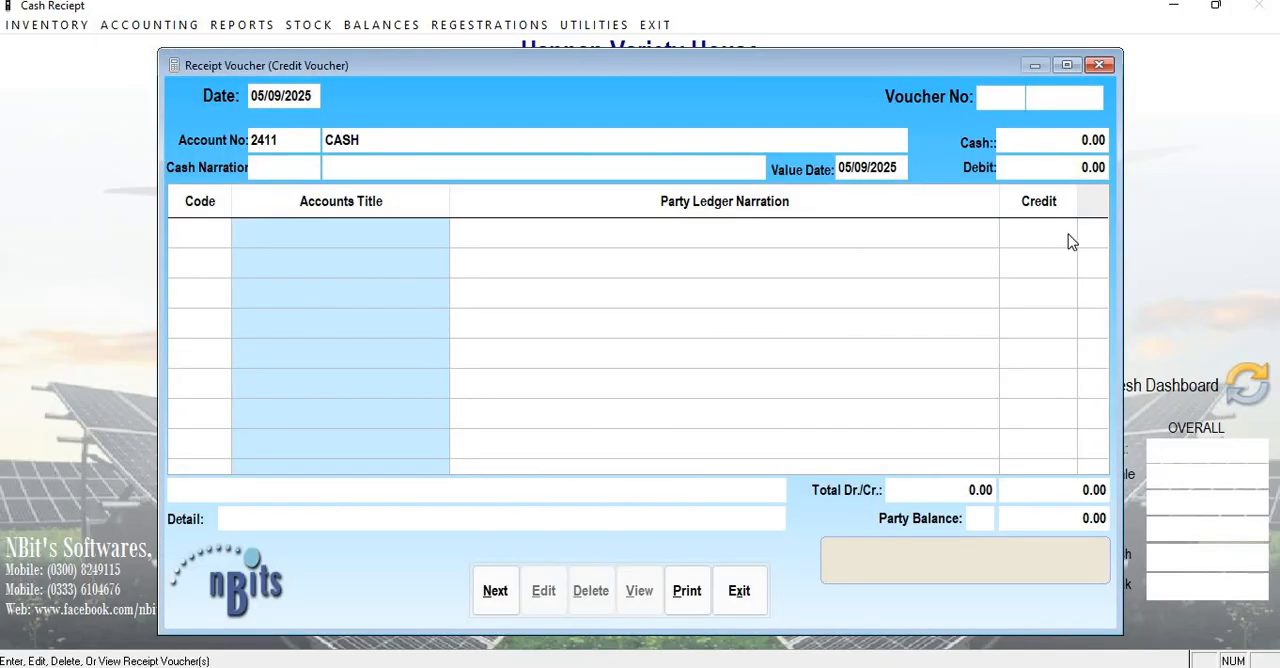
{"action": "left_click", "coordinate": [740, 593]}
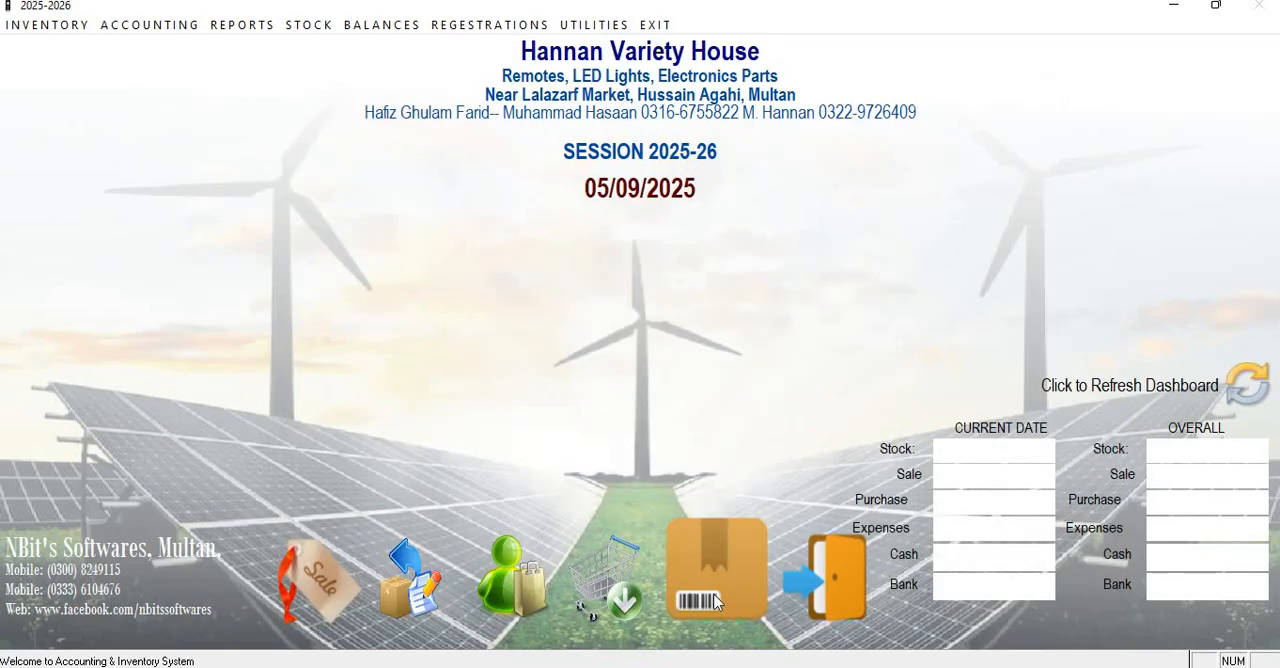